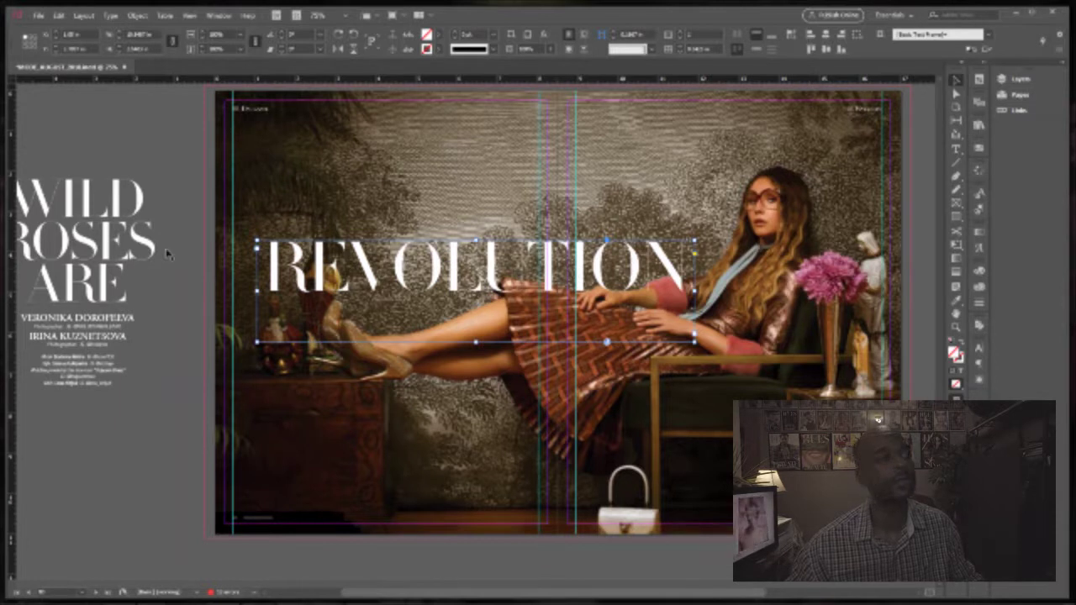
Step: Move the WILD text frame onto the spread above REVOLUTION and replace its text with GUCCI
drag(116, 217, 538, 195)
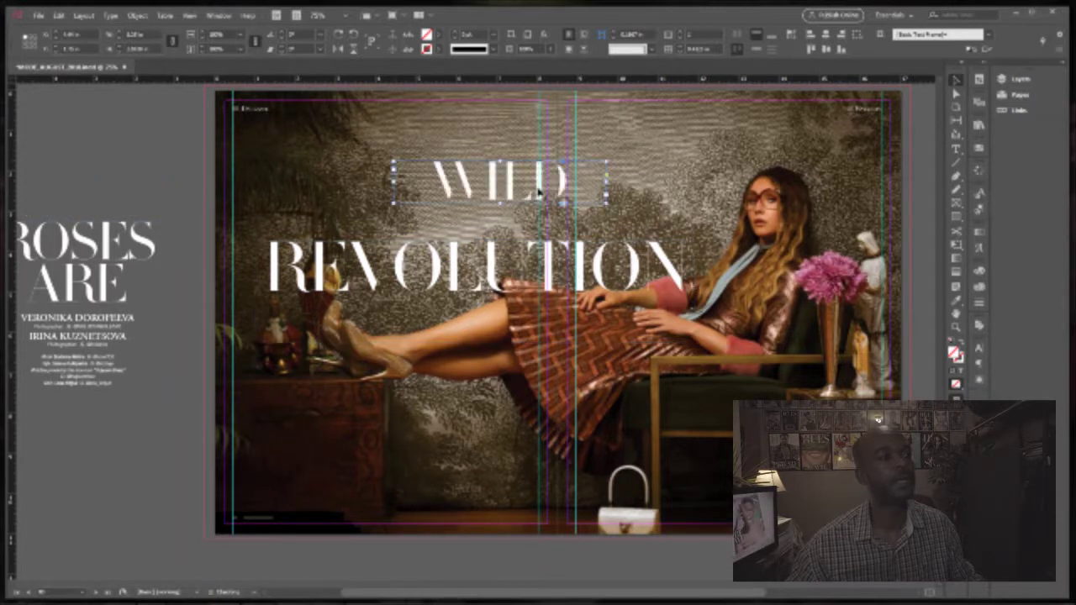
key(t)
key(ctrl+a)
text(UCCI)
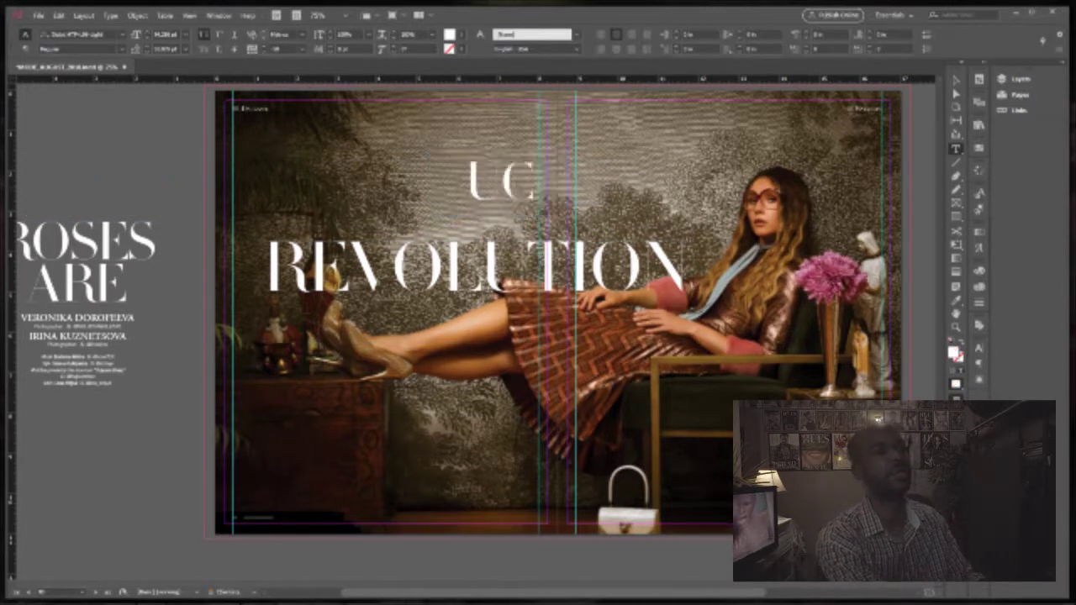
key(BackSpace)
key(BackSpace)
key(BackSpace)
key(BackSpace)
text(GUCCI)
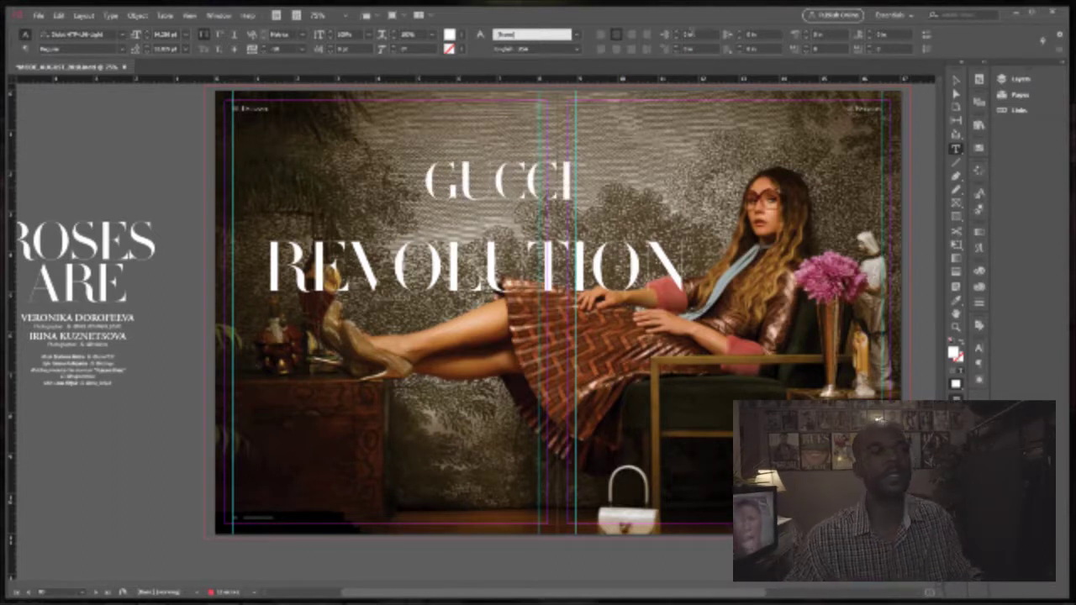
key(Escape)
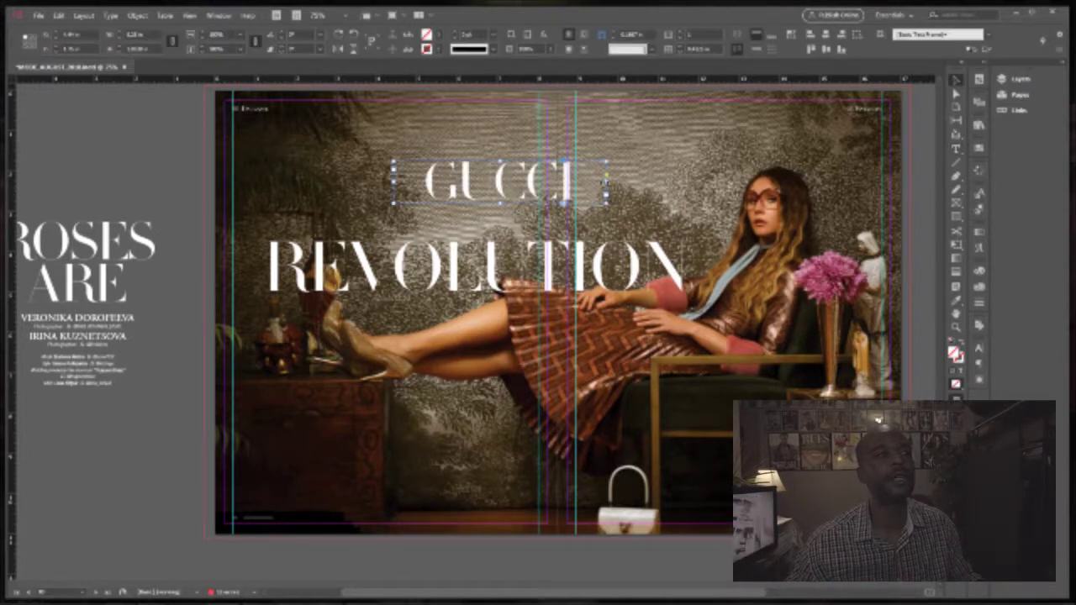
Step: Fit the GUCCI frame closely around its text, enlarge it, and place it directly above REVOLUTION, near that word's left end
drag(602, 182, 579, 187)
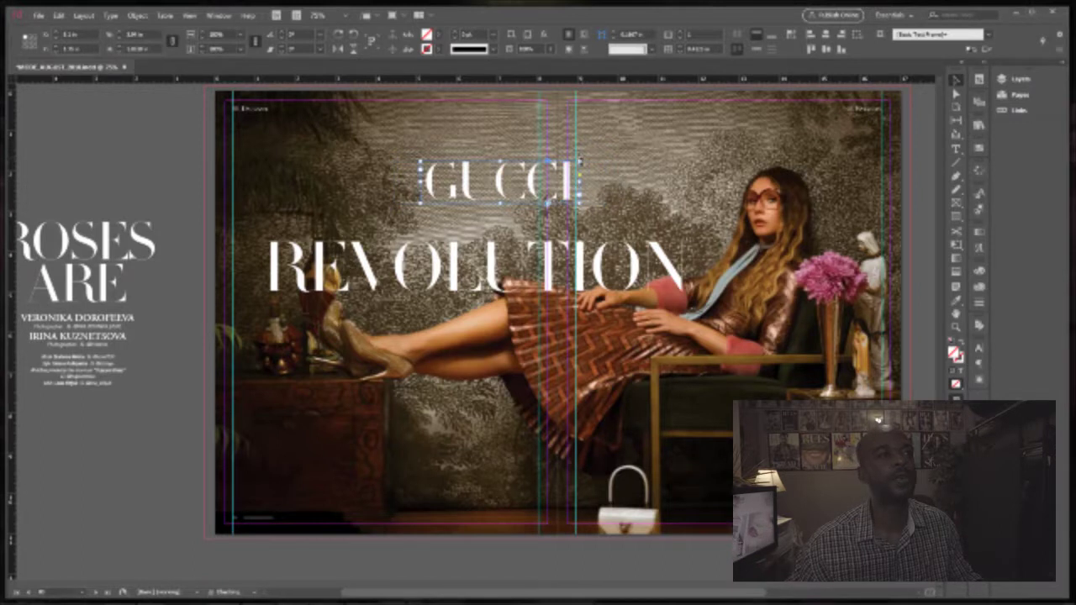
drag(580, 160, 664, 138)
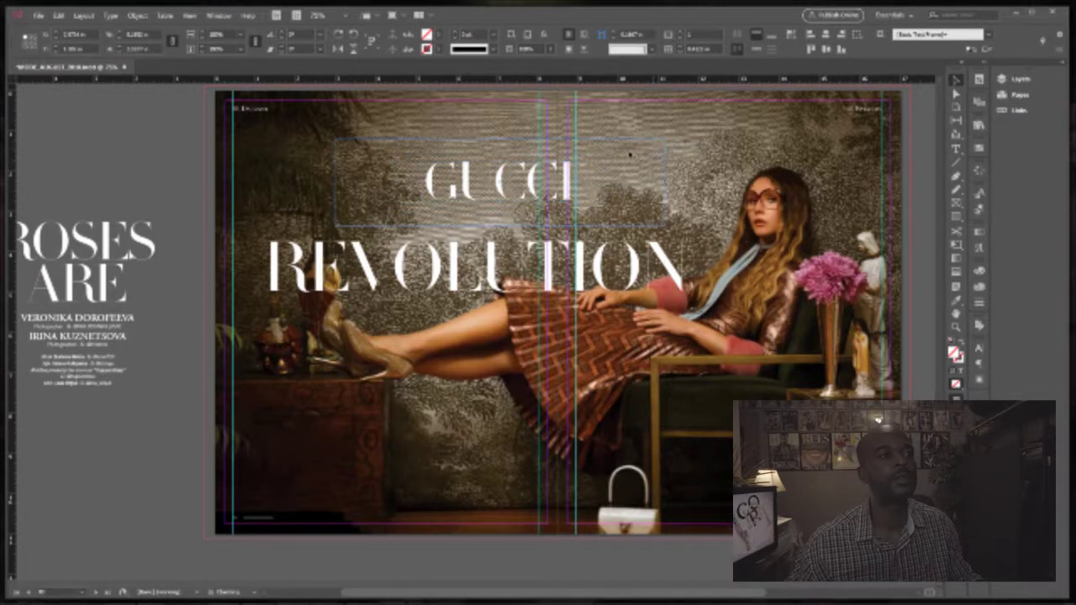
drag(612, 168, 530, 190)
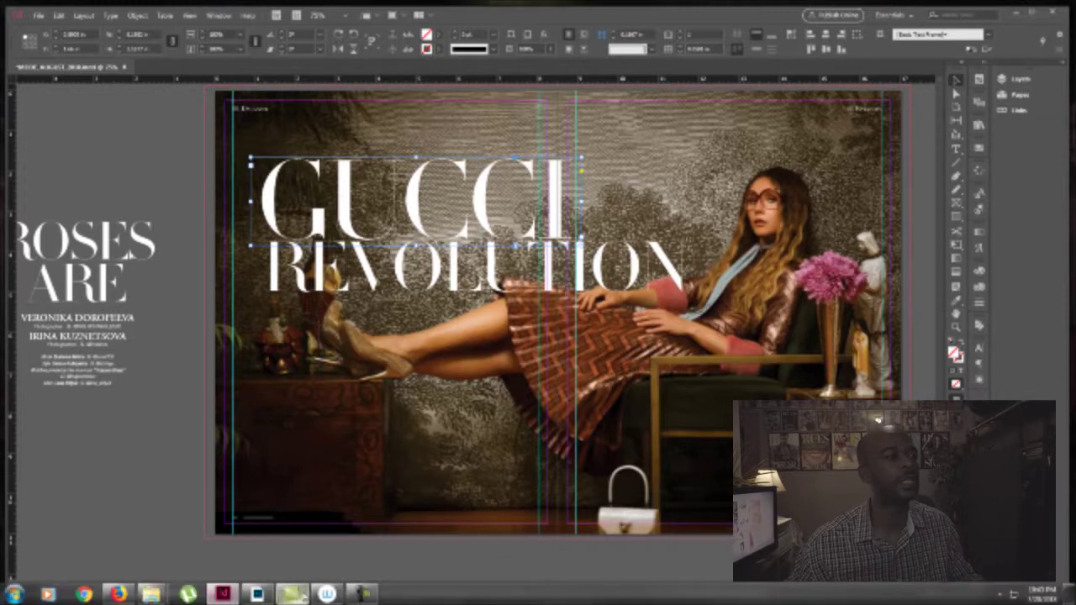
Step: Switch to Acrobat, read through the Gucci Revolution credits PDF, and return to the InDesign spread
click(257, 593)
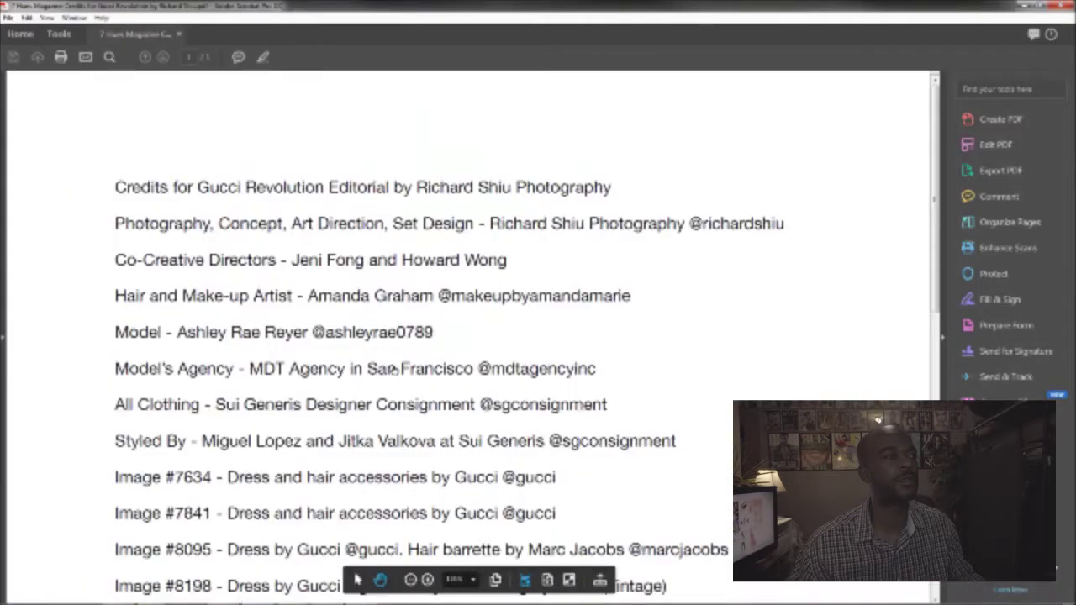
scroll(387, 362, down, 3)
scroll(378, 338, down, 1)
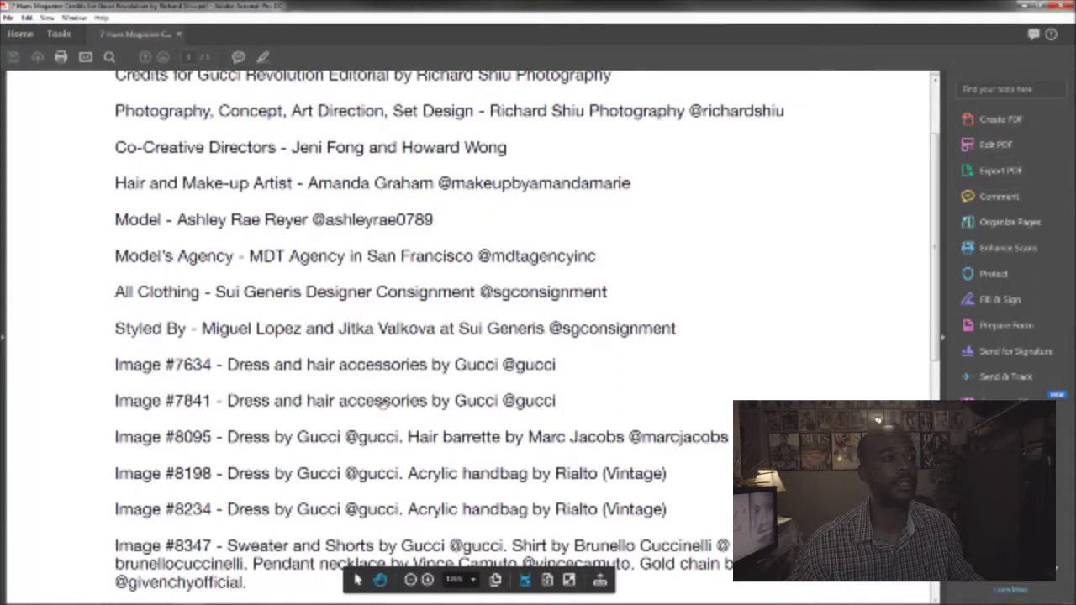
scroll(424, 404, down, 1)
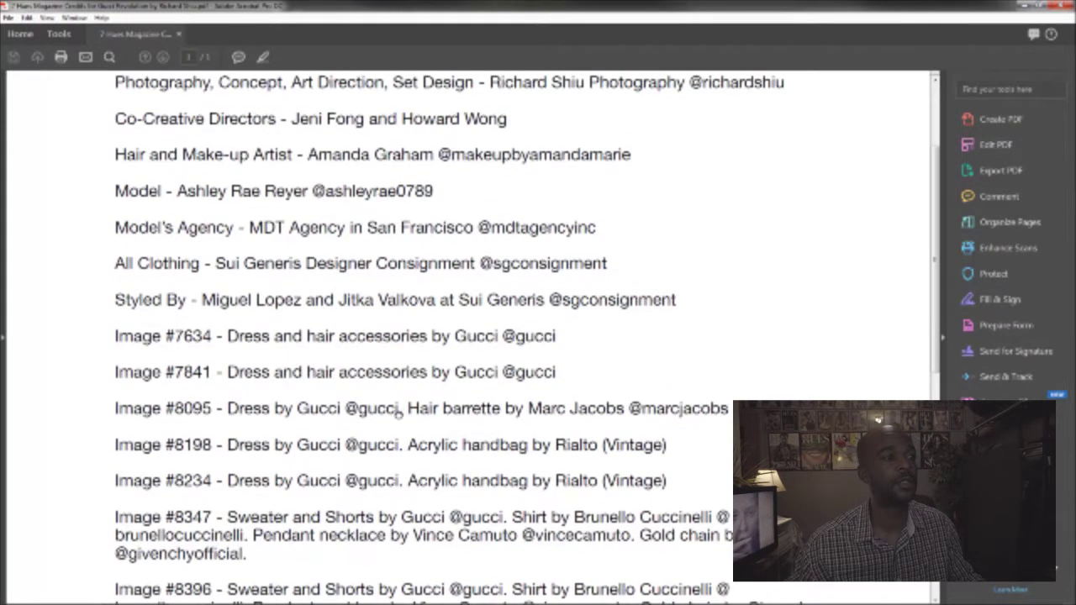
scroll(398, 412, down, 1)
scroll(363, 434, down, 1)
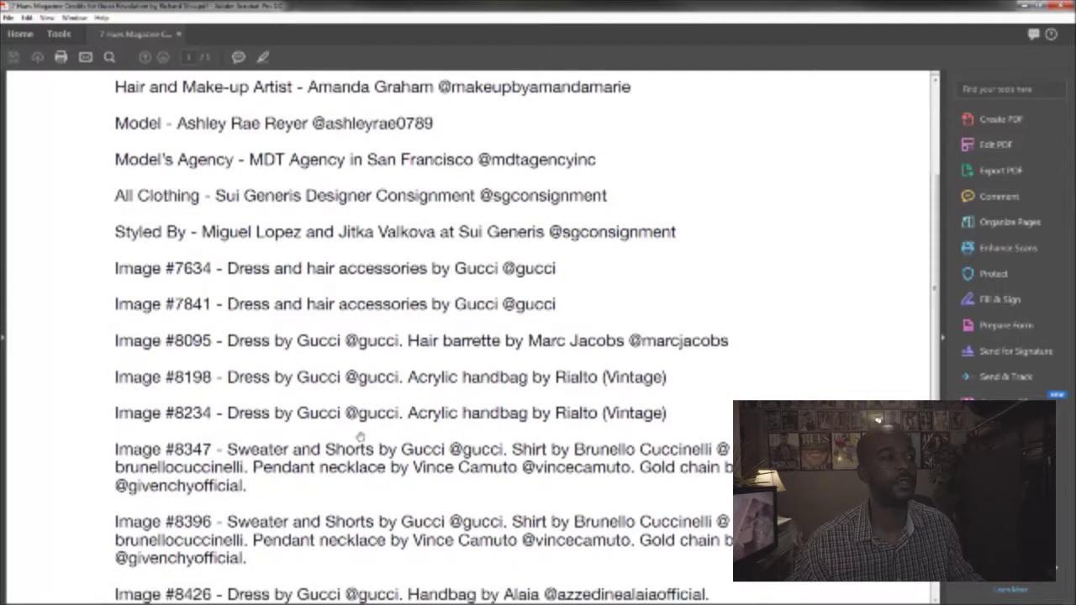
scroll(343, 468, down, 2)
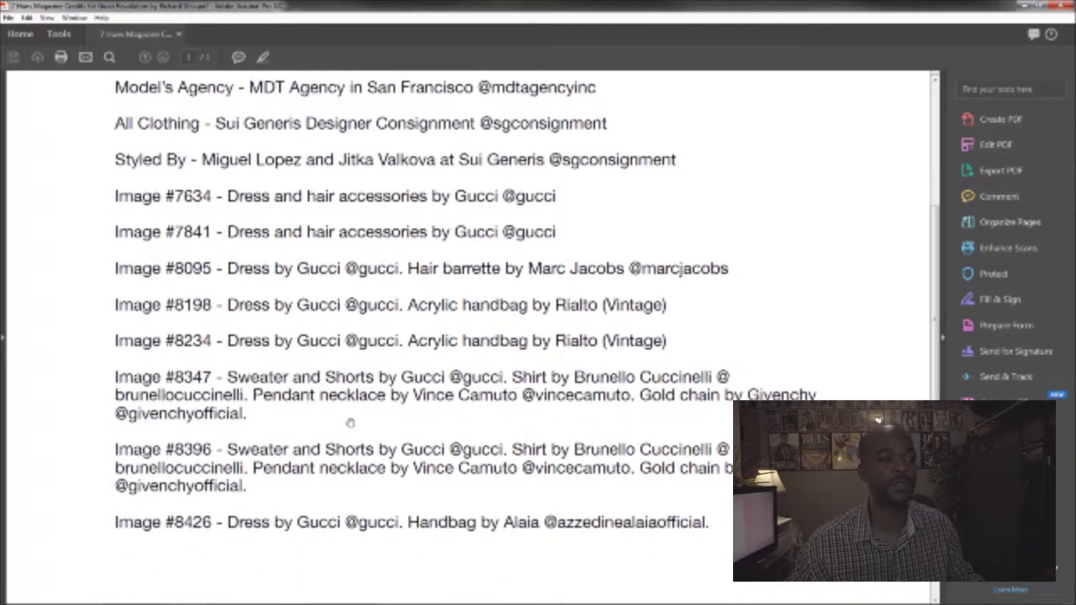
scroll(347, 452, down, 2)
scroll(737, 140, up, 8)
scroll(722, 78, down, 5)
scroll(689, 232, down, 2)
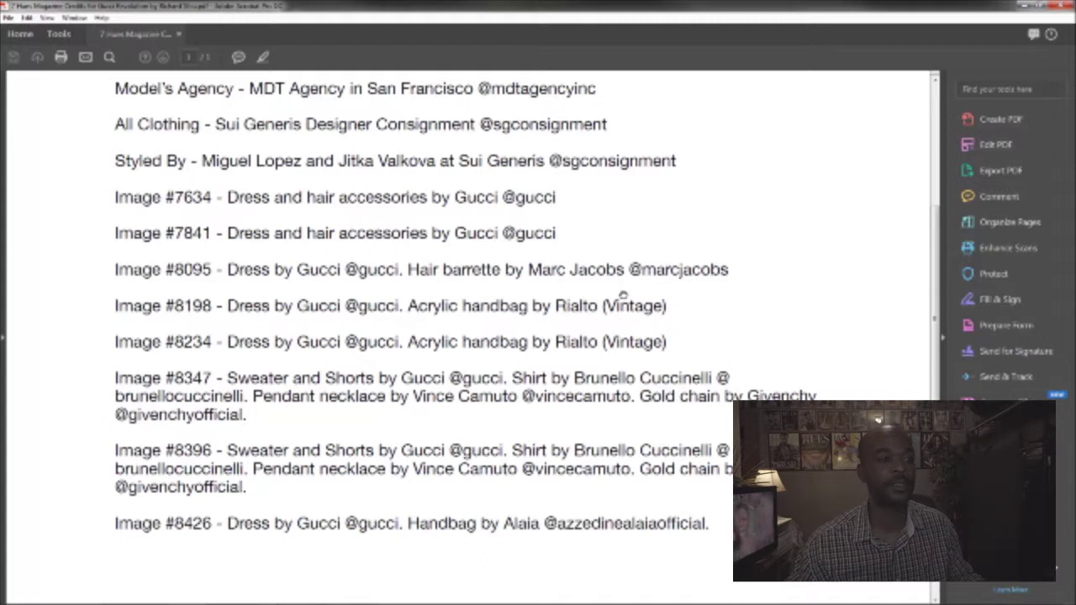
scroll(622, 290, up, 6)
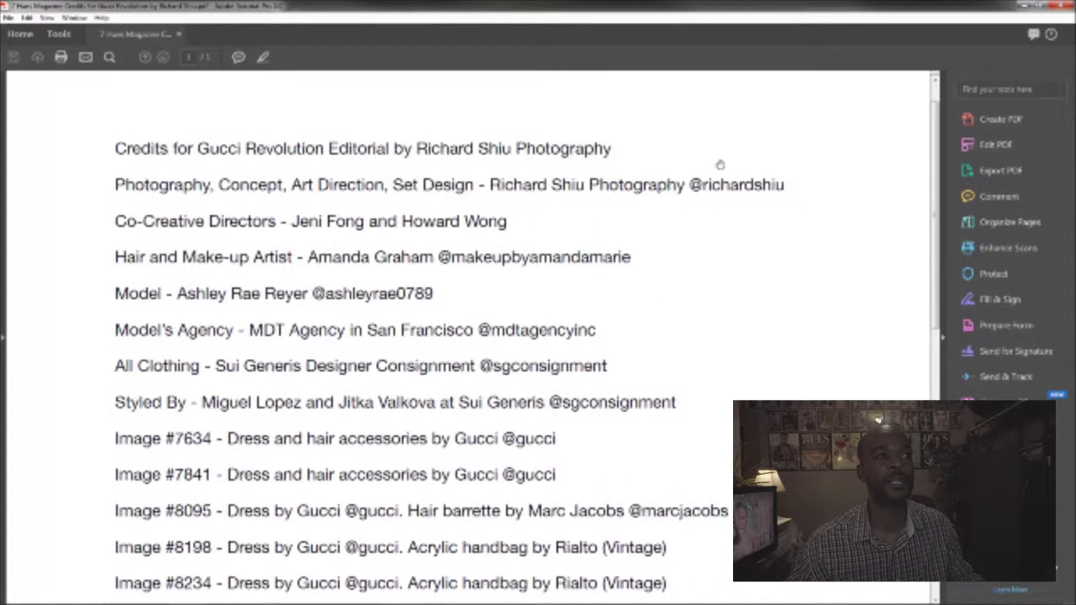
click(1027, 7)
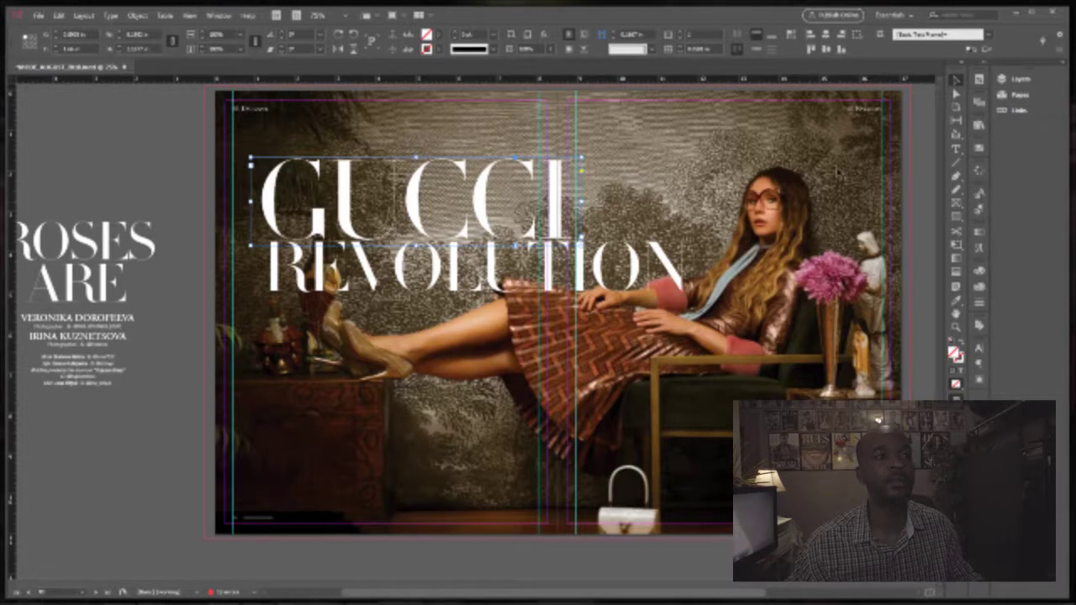
click(923, 164)
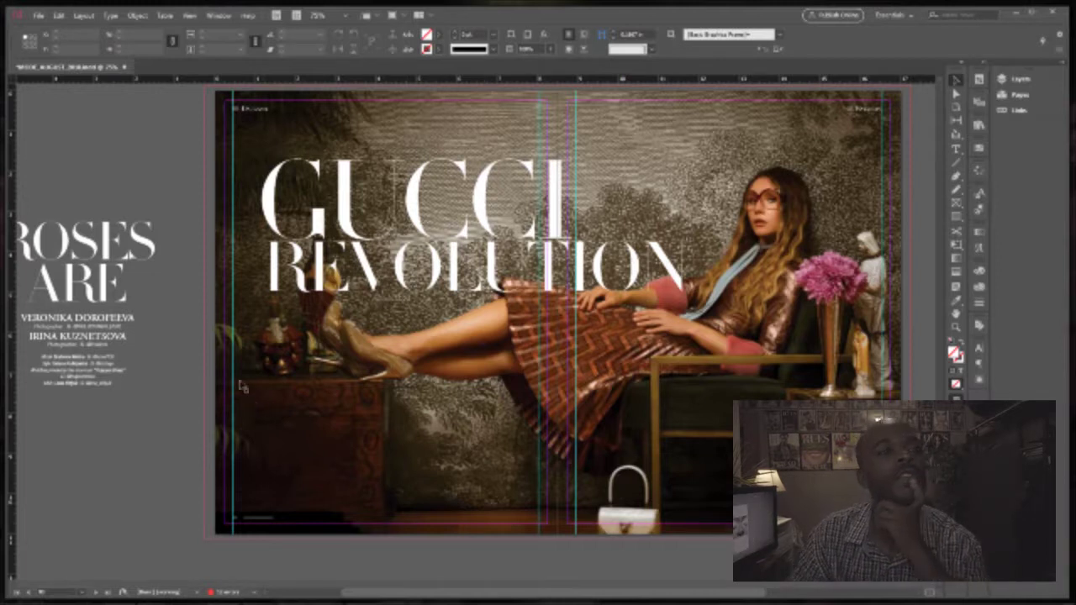
Step: Switch to Firefox, search Google Images for "gucci logo" as a reference, and return to the InDesign layout
mouse_move(55, 594)
click(117, 595)
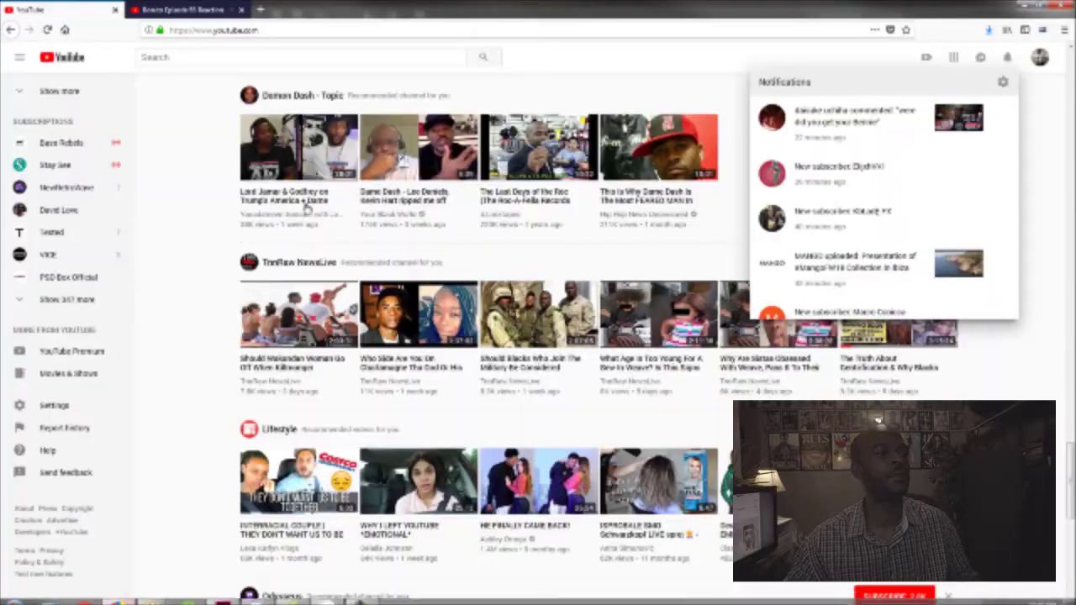
click(225, 28)
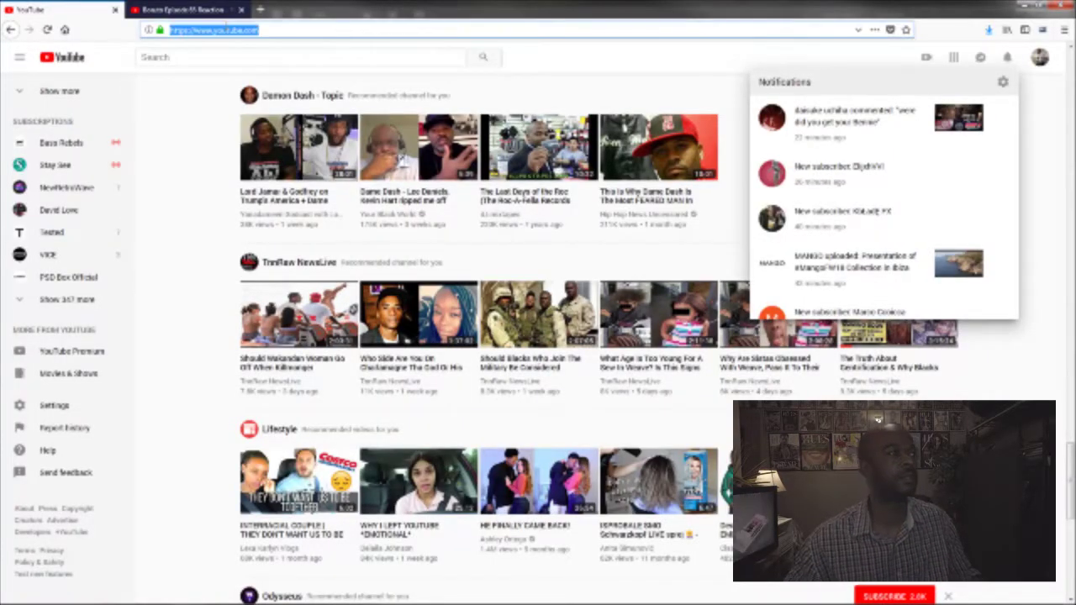
text(google)
key(Return)
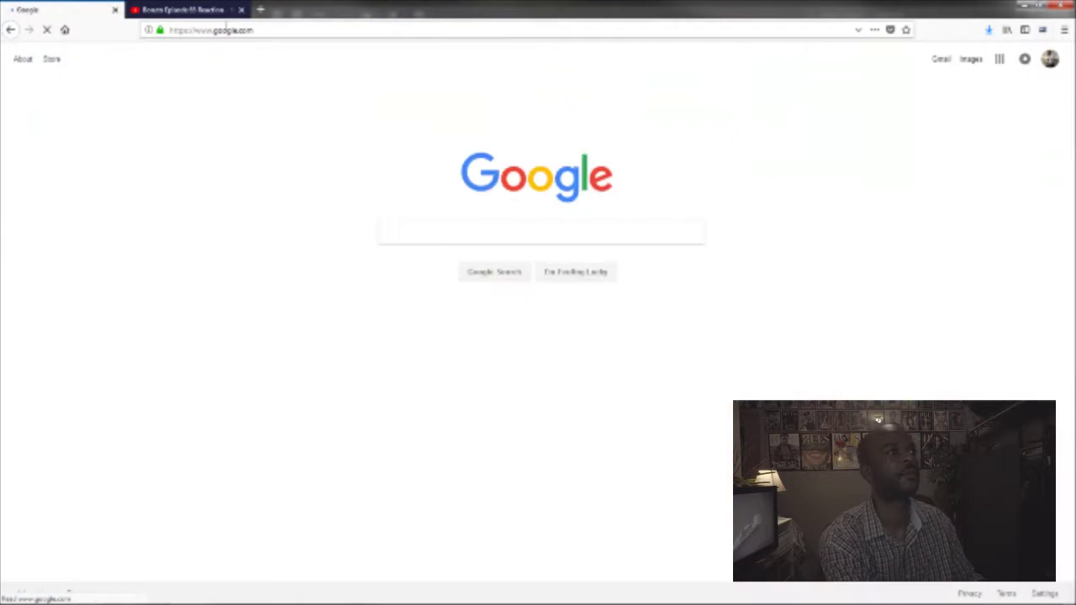
text(gucci logo)
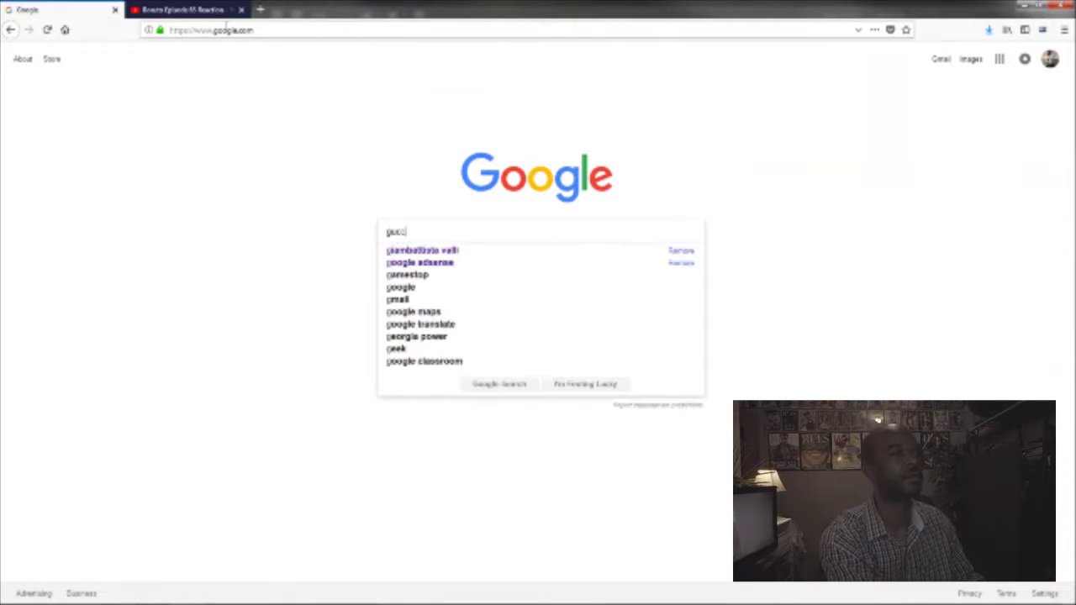
key(Return)
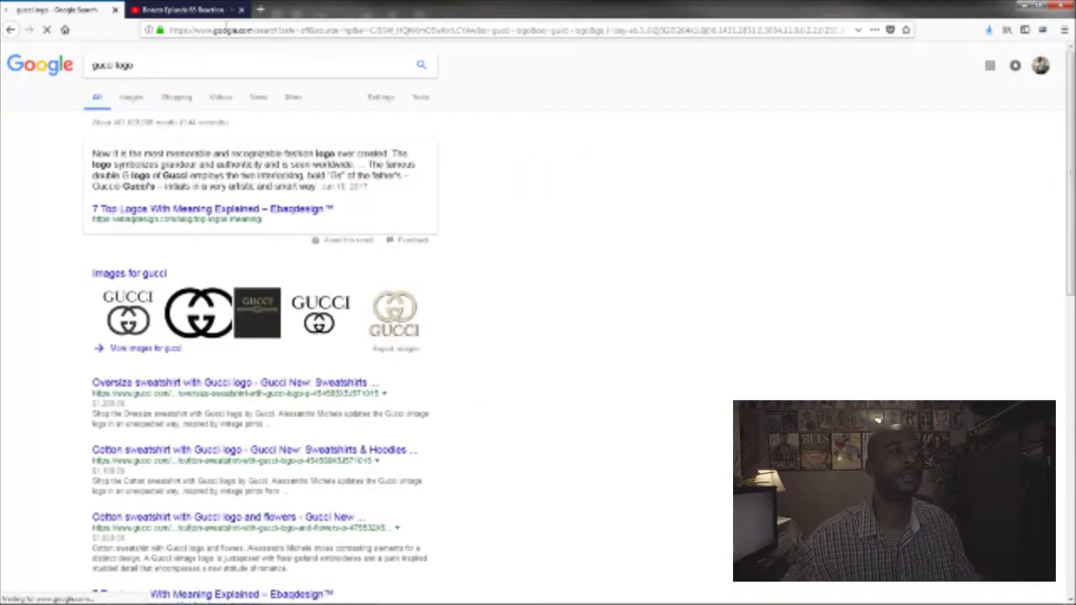
click(130, 99)
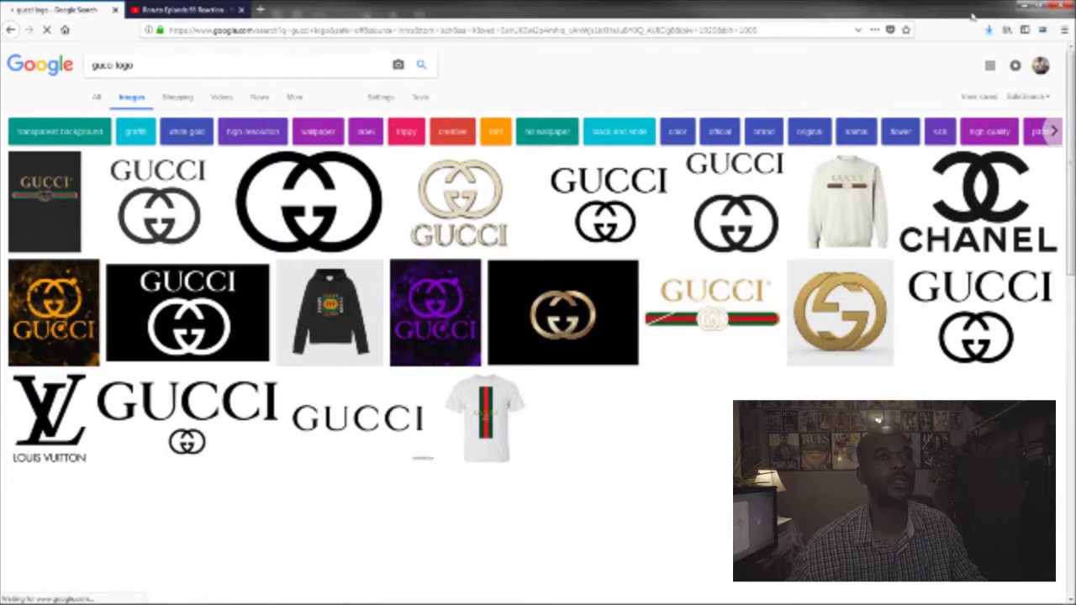
click(1021, 6)
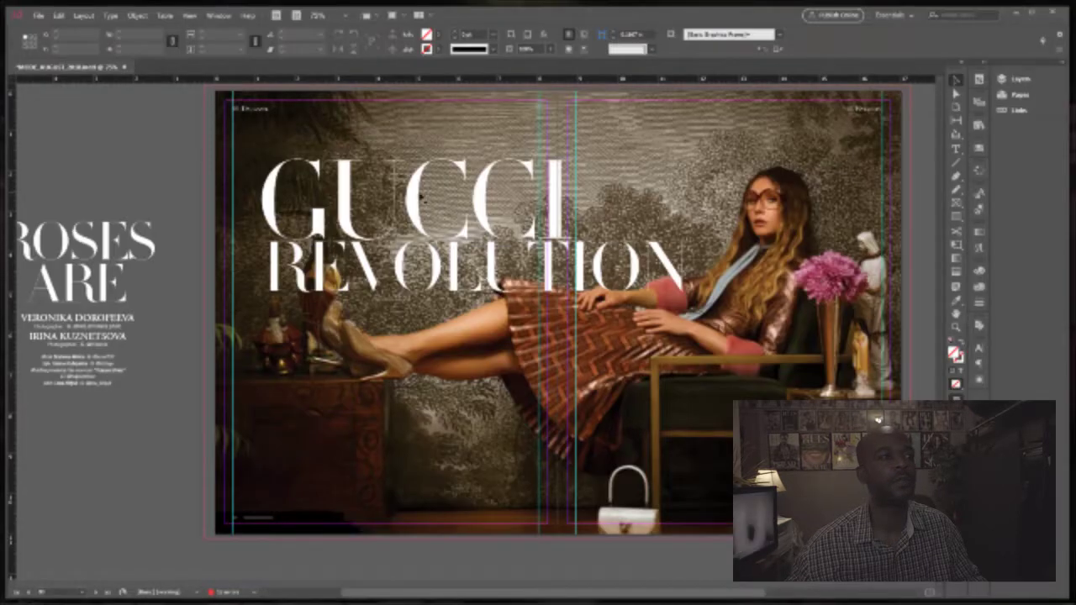
Step: Shift the GUCCI headline to line up with REVOLUTION's right end and make a copy of it containing only the letter G
click(373, 202)
drag(373, 202, 332, 198)
double_click(332, 198)
key(ctrl+a)
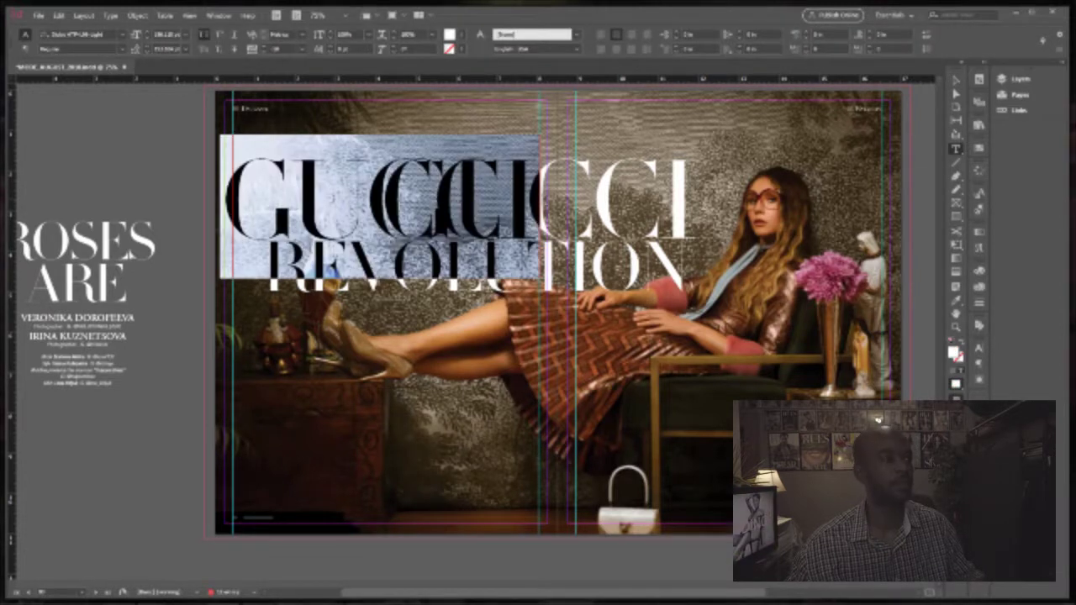
key(Escape)
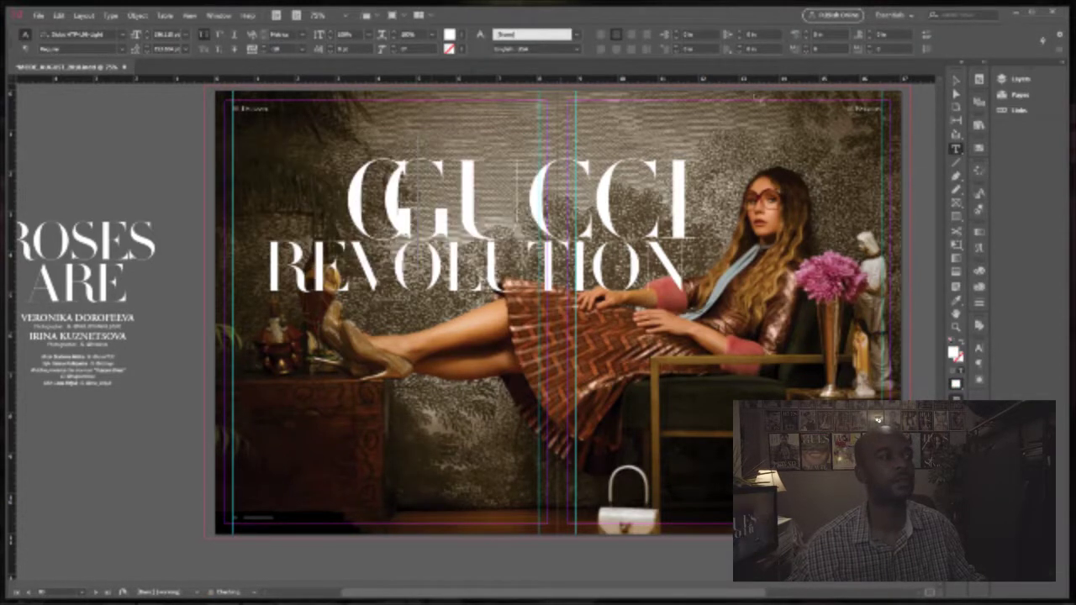
Step: Flip the single G horizontally, set it against GUCCI's first letter, and compare it with the logo images in Firefox
drag(479, 204, 329, 204)
right_click(330, 206)
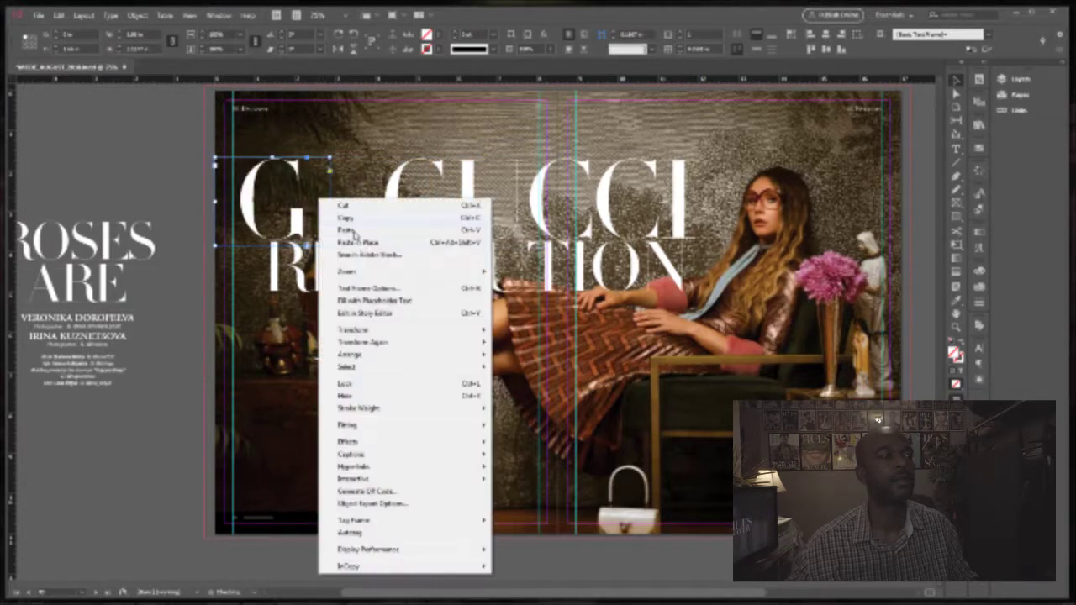
mouse_move(376, 335)
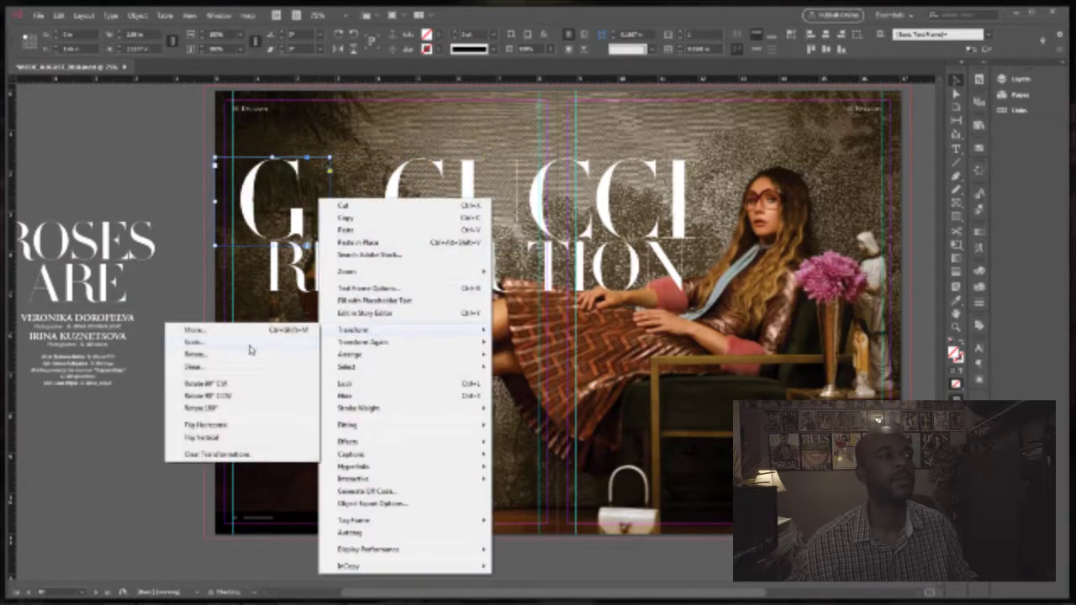
click(232, 426)
drag(296, 214, 393, 217)
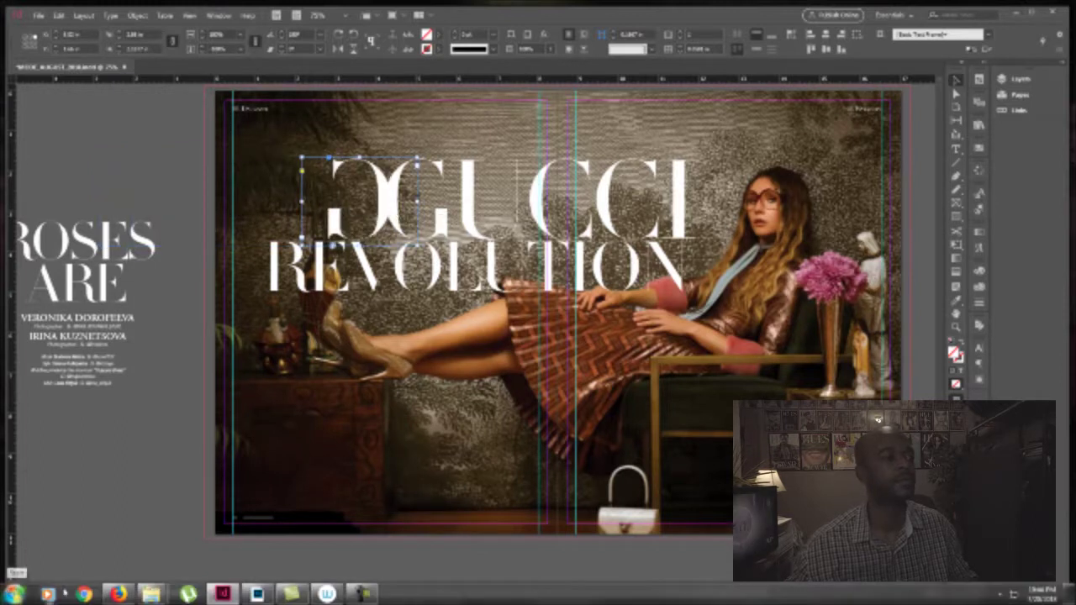
click(118, 594)
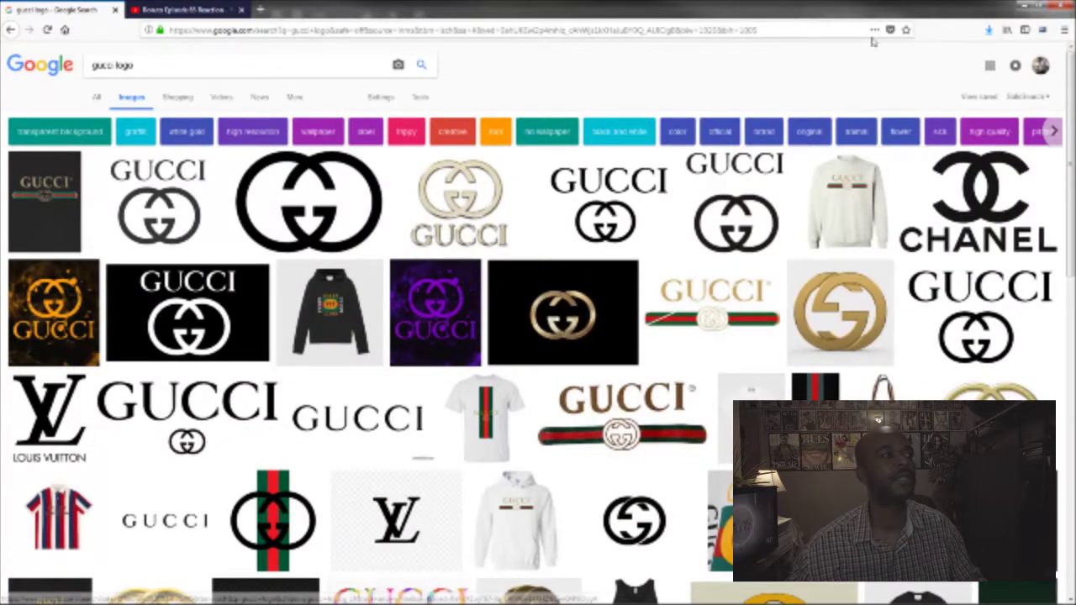
click(1023, 6)
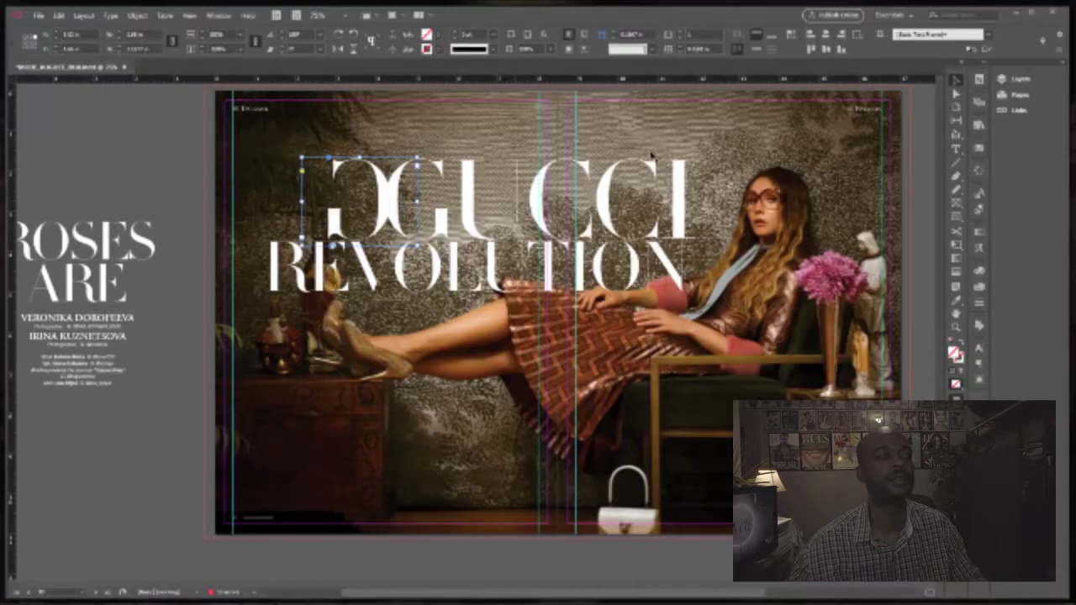
Step: Delete the first G from the GUCCI headline, leaving the separate mirrored G beside UCCI
key(t)
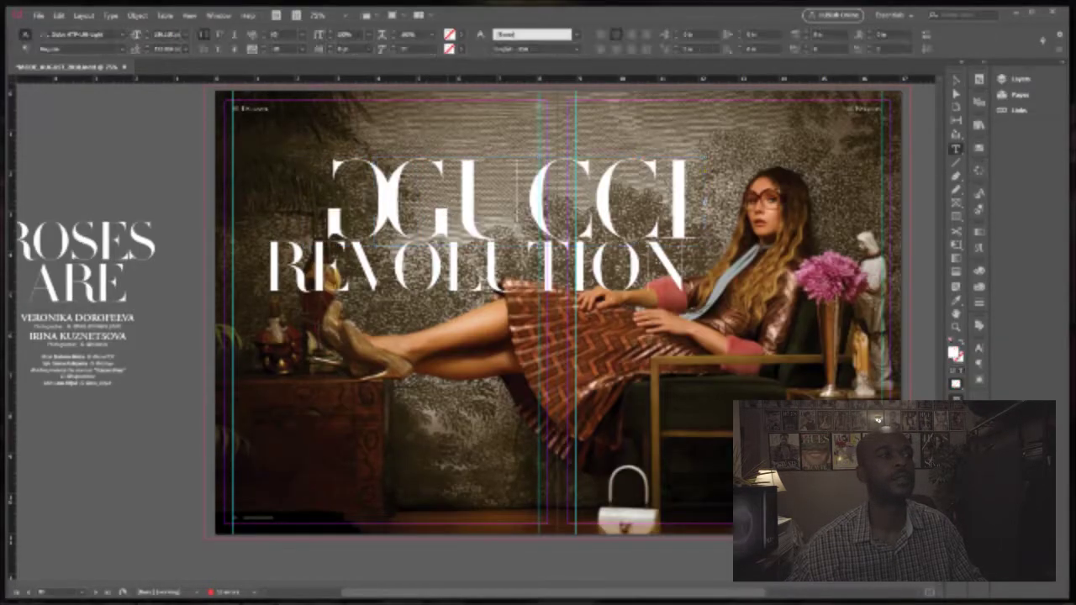
drag(380, 210, 449, 277)
right_click(425, 203)
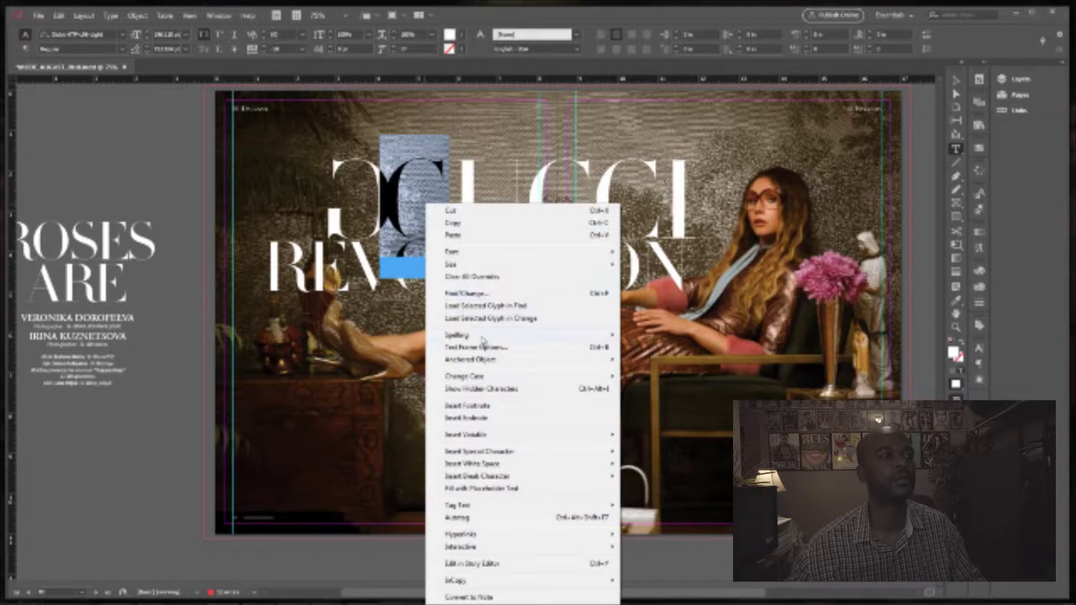
mouse_move(480, 455)
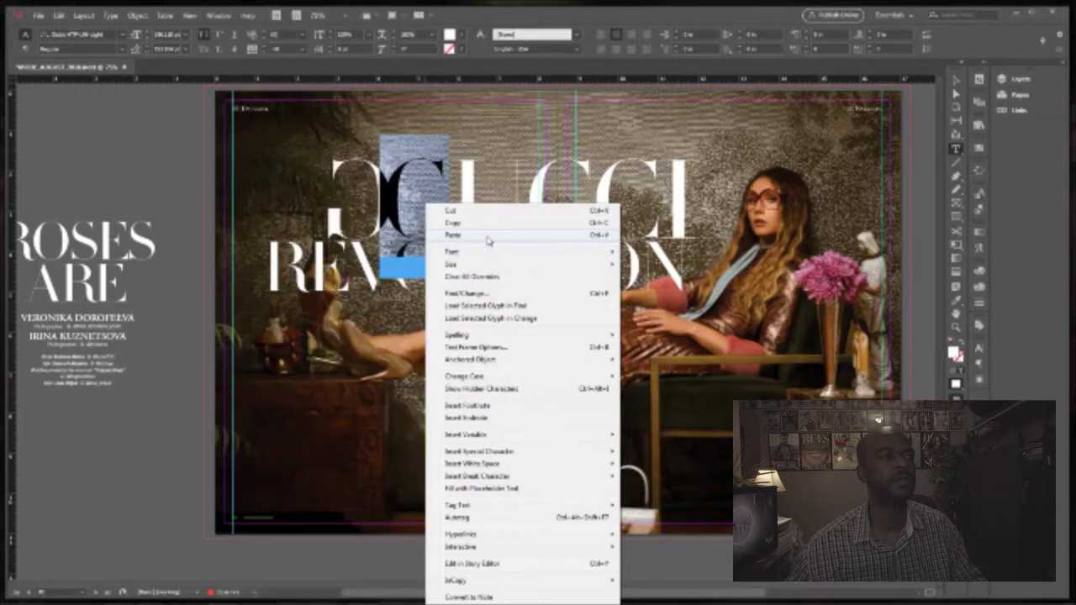
click(485, 242)
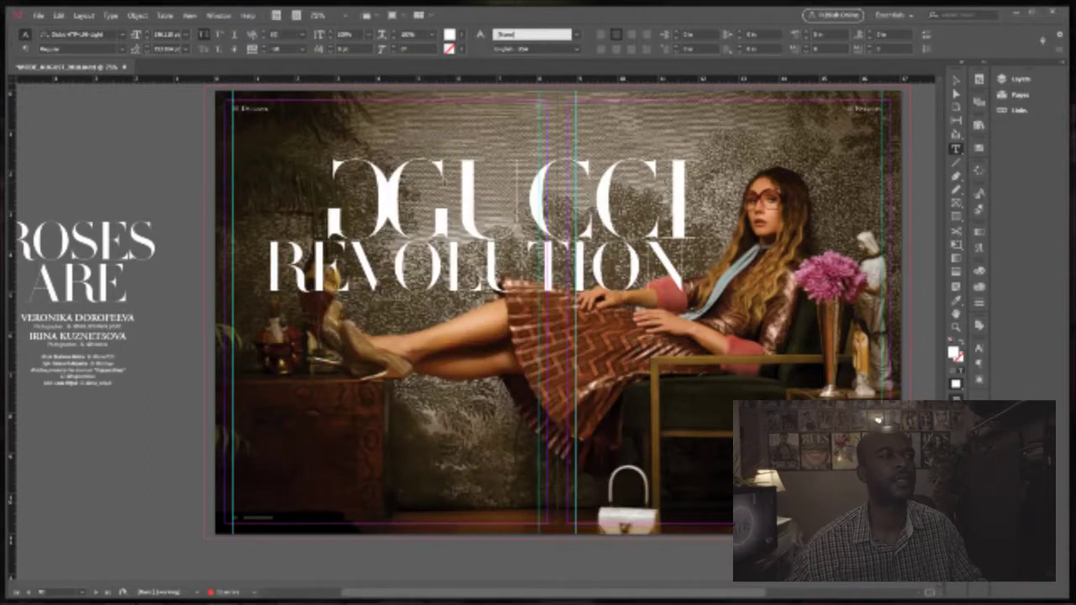
key(Delete)
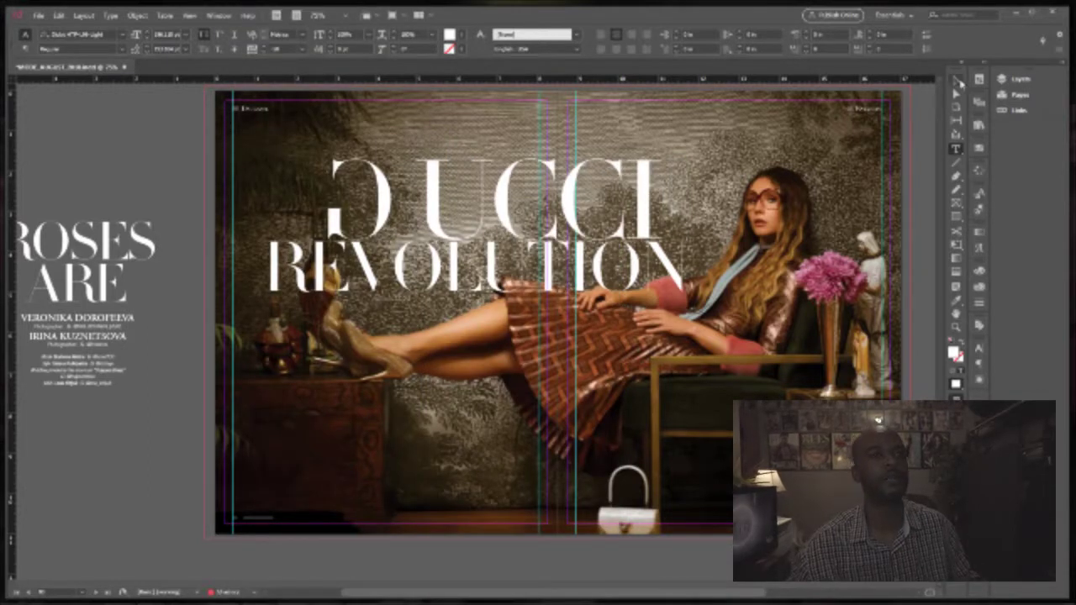
Step: Duplicate the single mirrored G and flip the copy horizontally so it faces the normal way
key(Escape)
drag(386, 202, 314, 201)
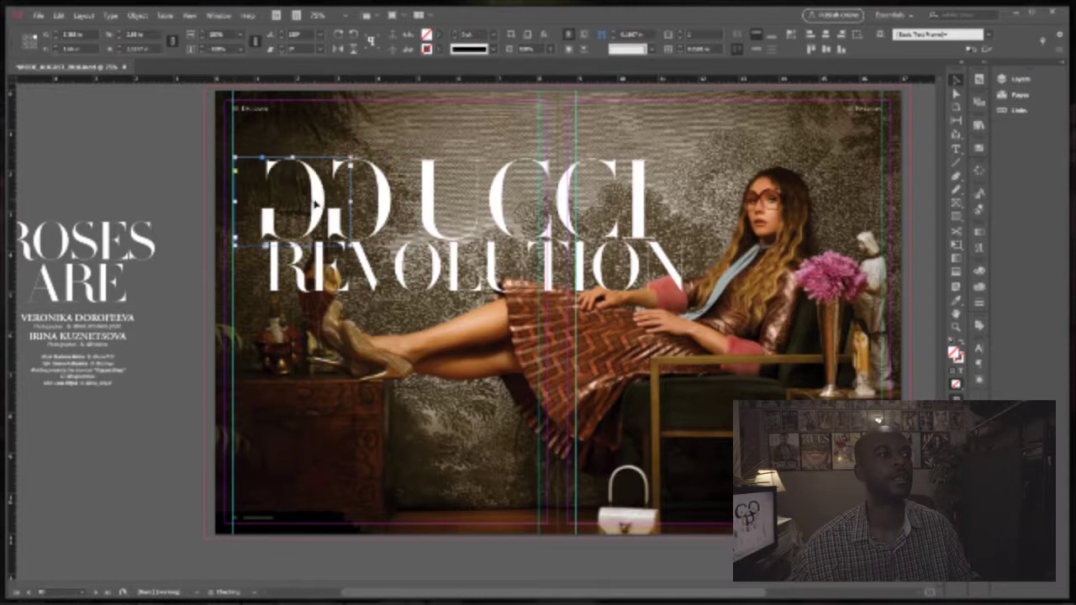
right_click(310, 200)
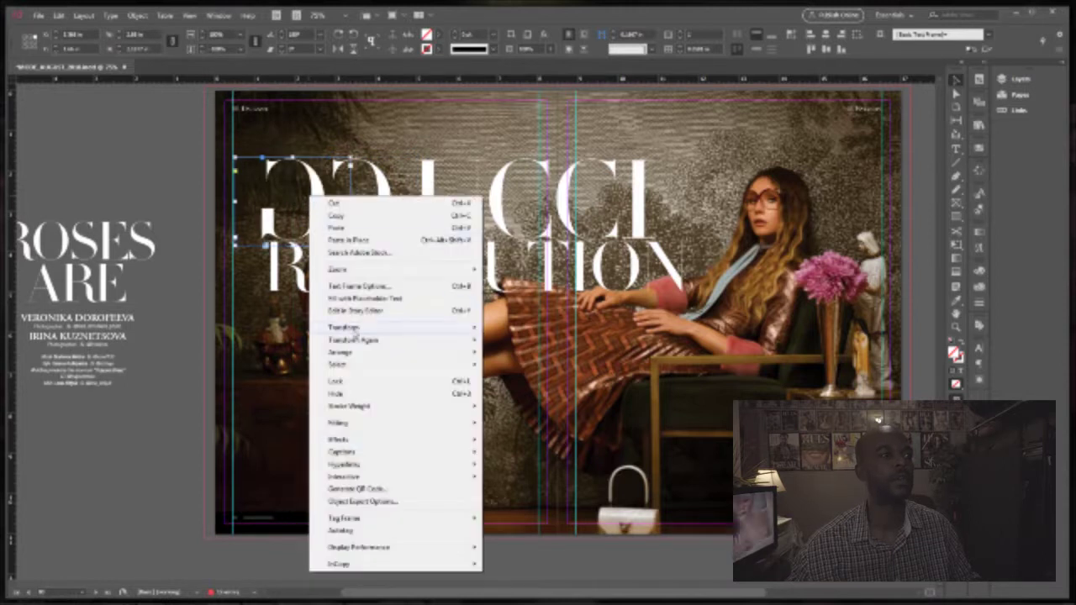
mouse_move(353, 331)
click(212, 424)
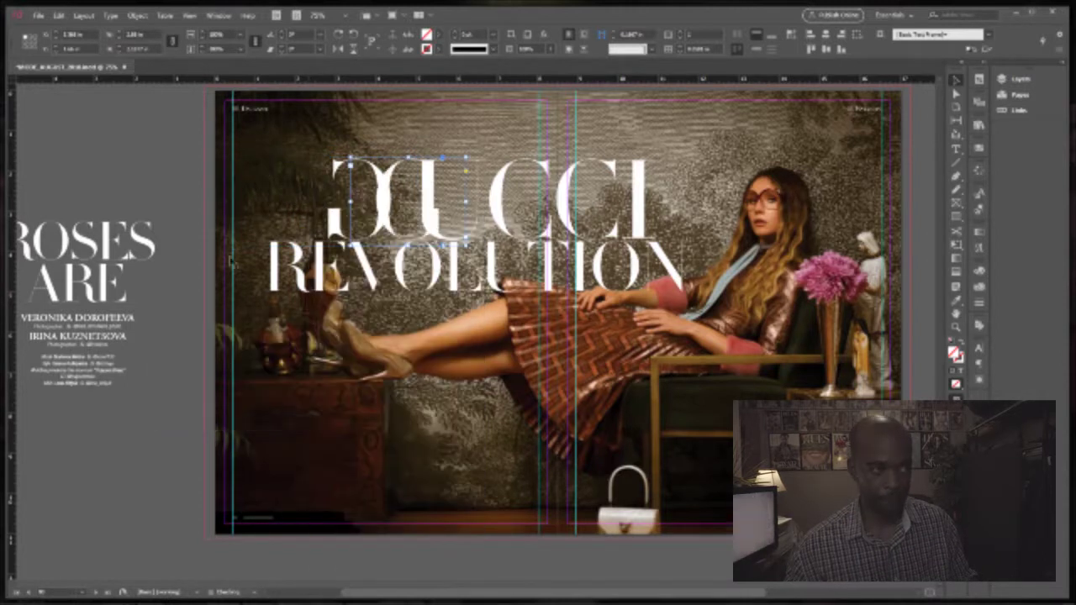
Step: Interlock the unflipped G with the mirrored G like the Gucci logo, using the Firefox logo images as reference
drag(422, 212, 341, 222)
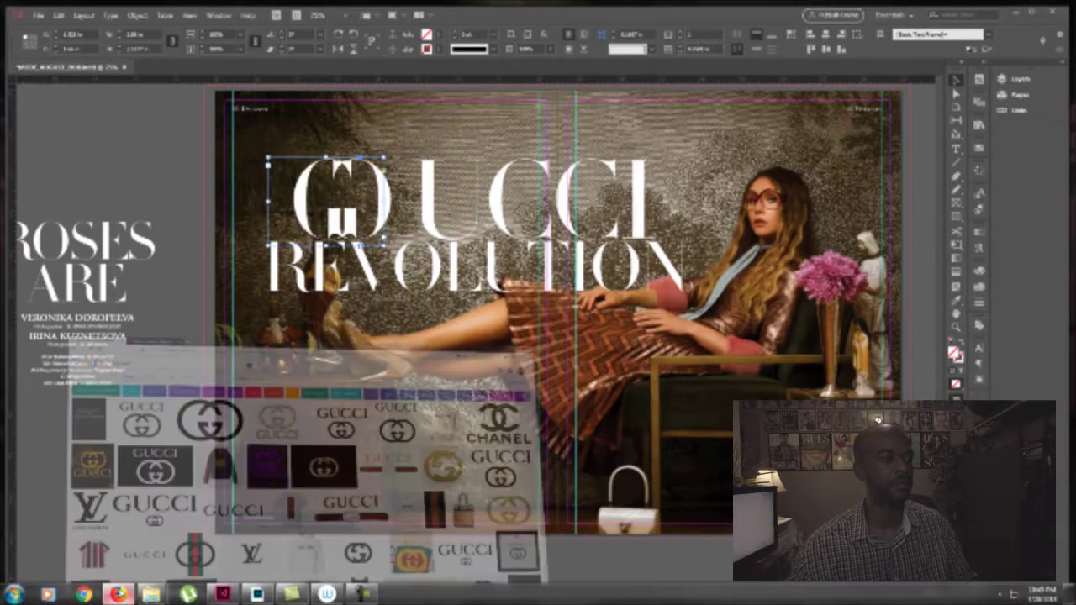
click(118, 594)
click(117, 594)
drag(313, 211, 326, 214)
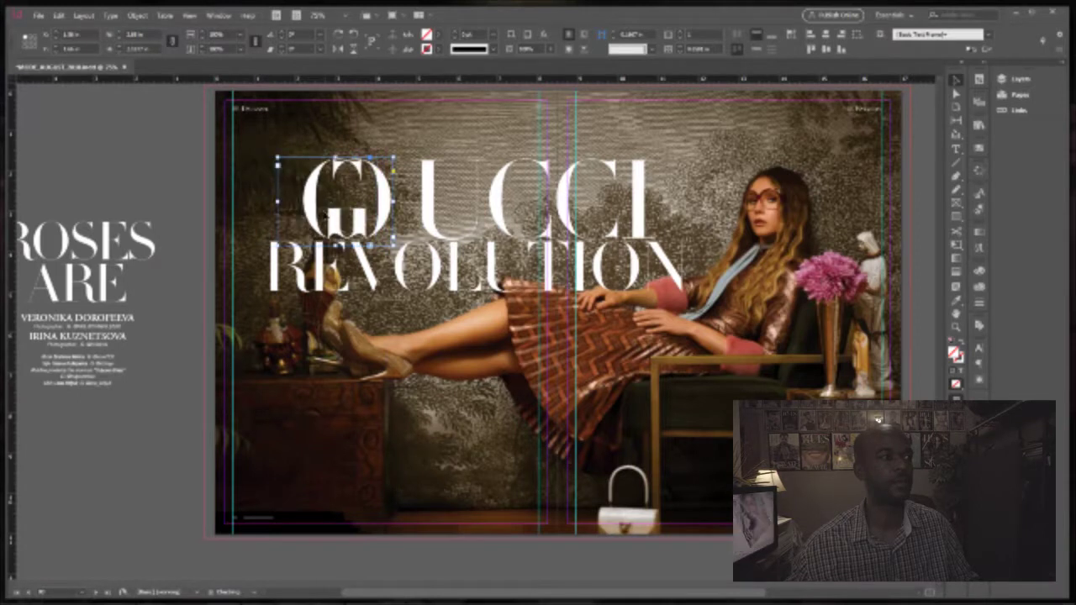
key(ctrl+shift+a)
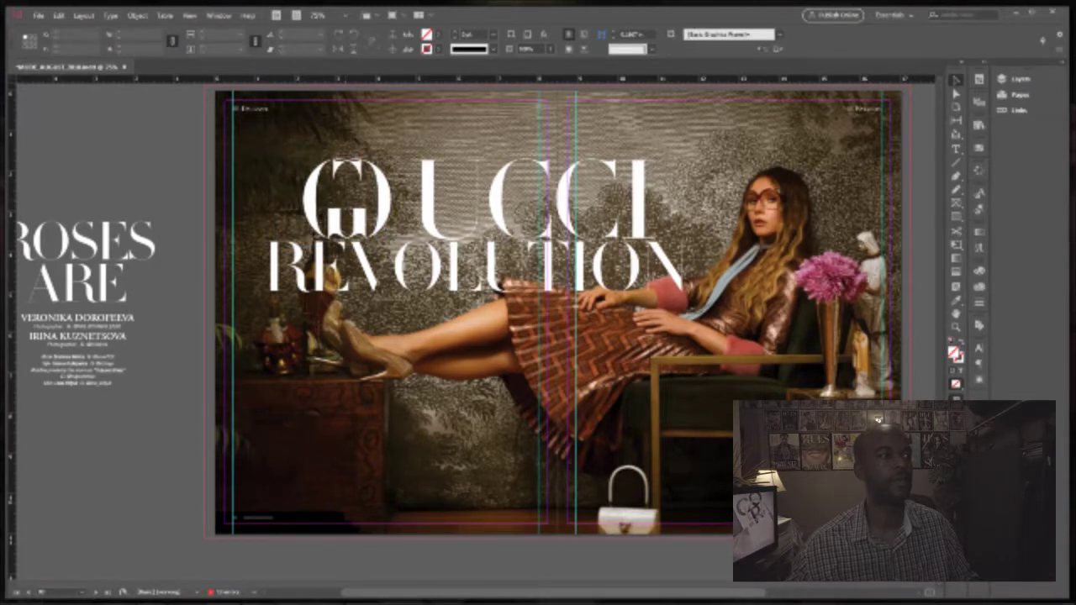
Step: Compare the interlocked G pair up close with the Gucci logo images in Firefox, returning to the InDesign layout
key(ctrl+equal)
key(ctrl+equal)
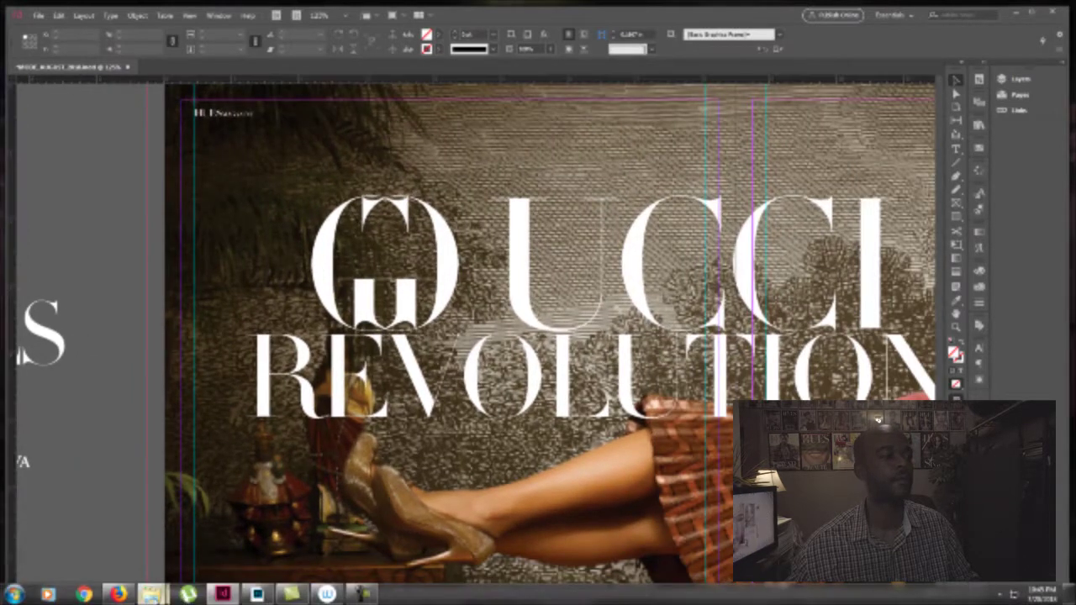
mouse_move(151, 594)
click(117, 594)
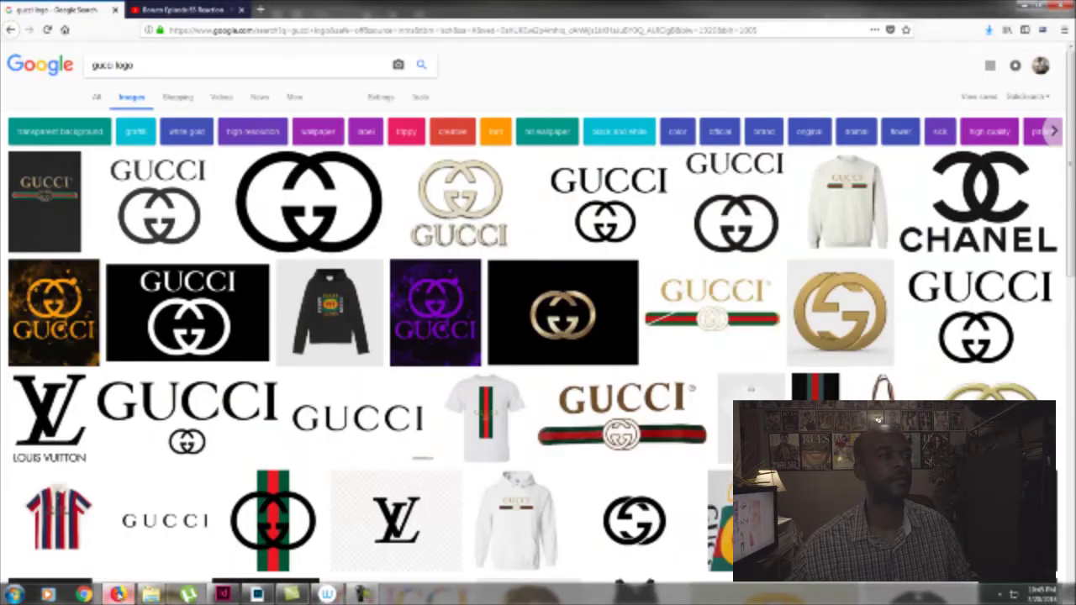
click(119, 595)
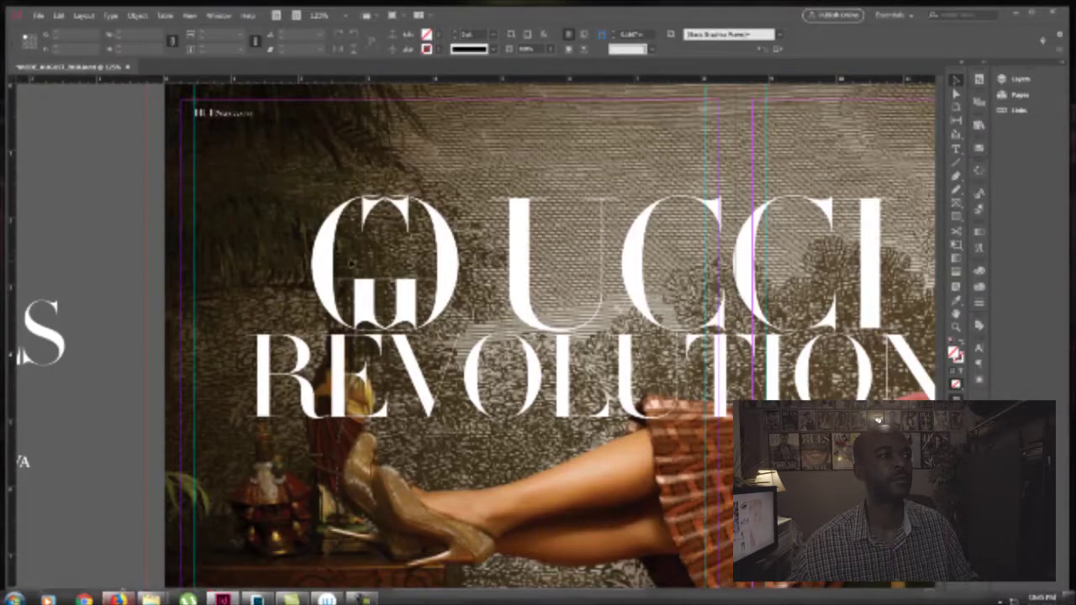
Step: Examine the separate headline text frames on the spread and their entries in the layer list
click(426, 256)
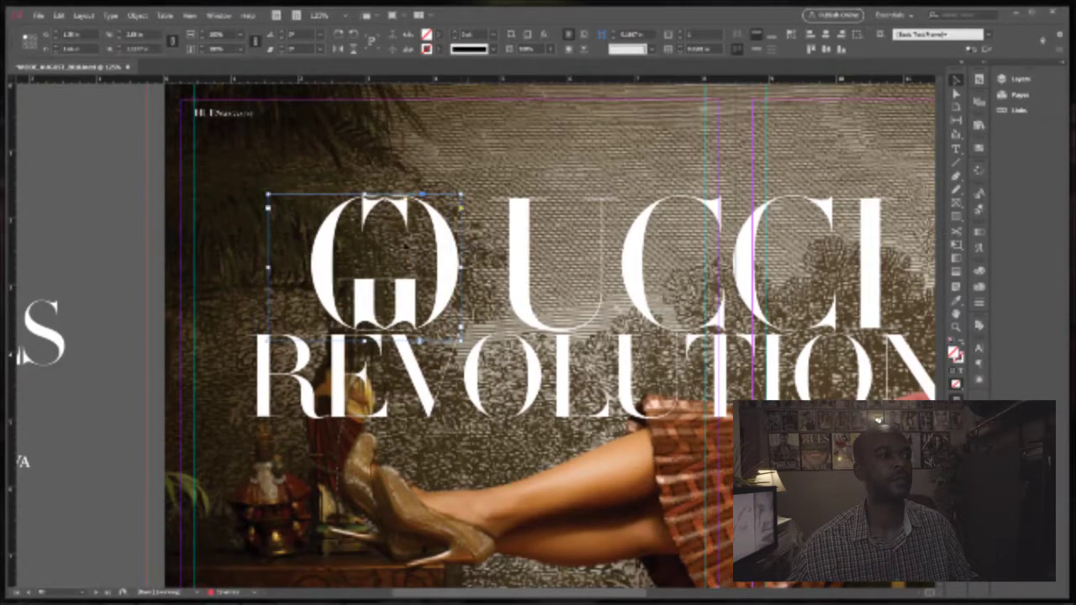
click(147, 242)
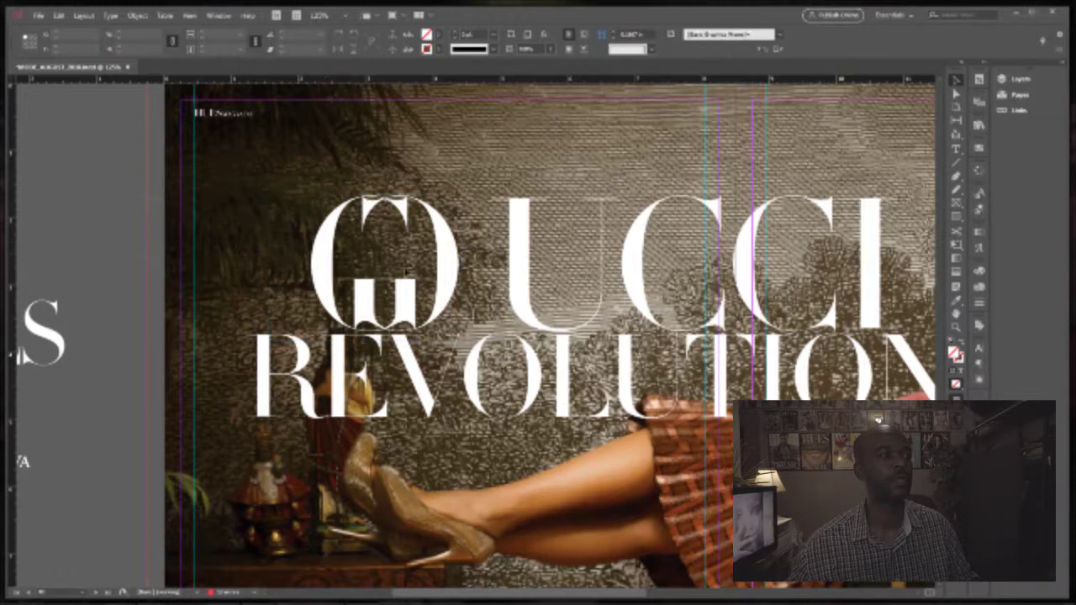
click(407, 271)
key(ctrl+z)
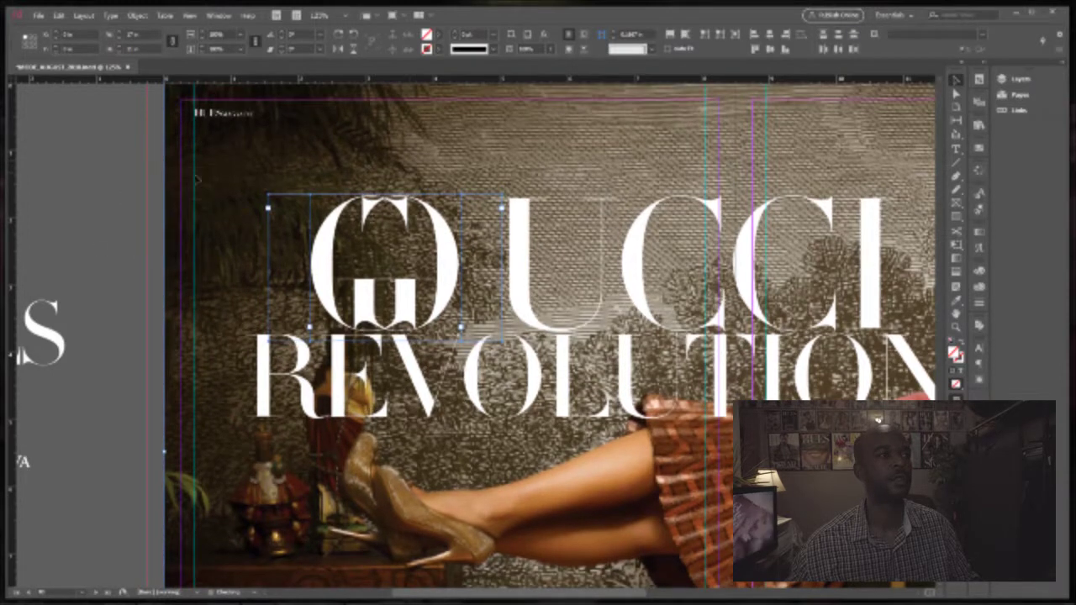
click(131, 176)
drag(875, 209, 715, 195)
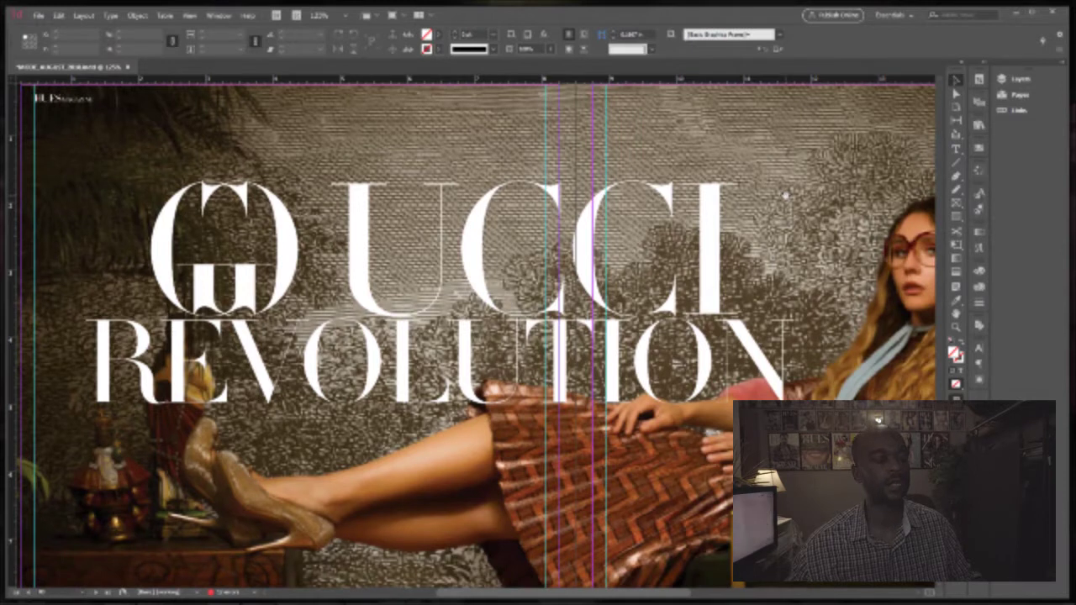
scroll(786, 195, down, 2)
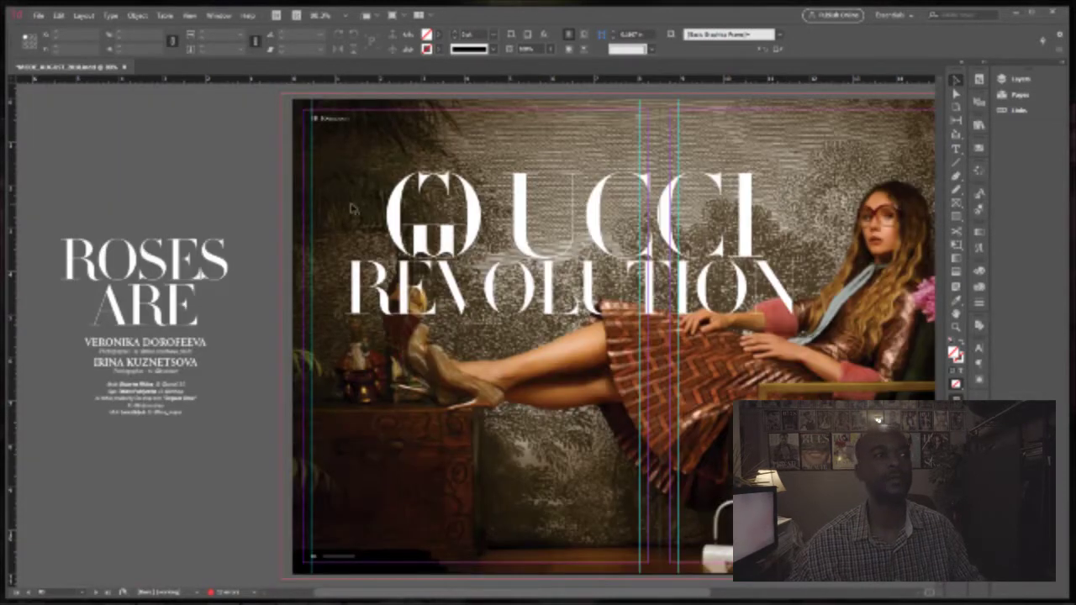
key(ctrl+a)
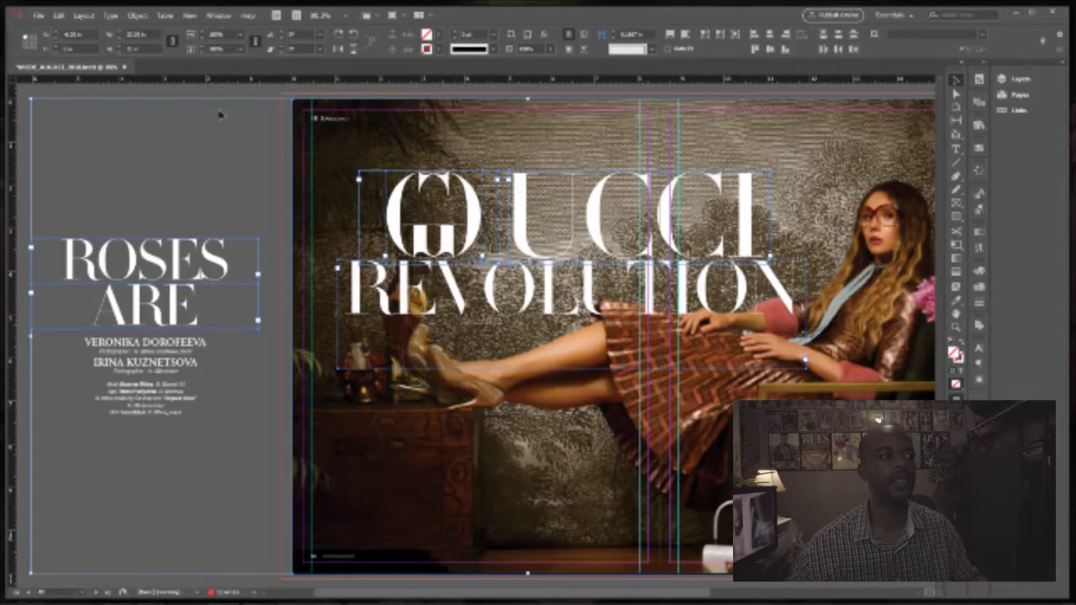
click(241, 97)
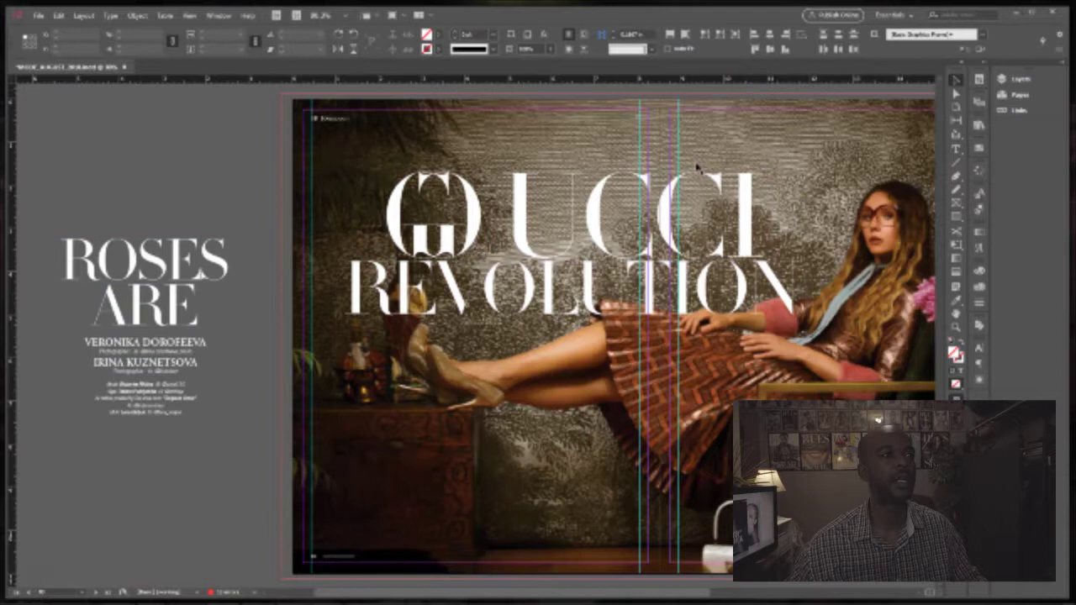
click(1019, 97)
click(1020, 80)
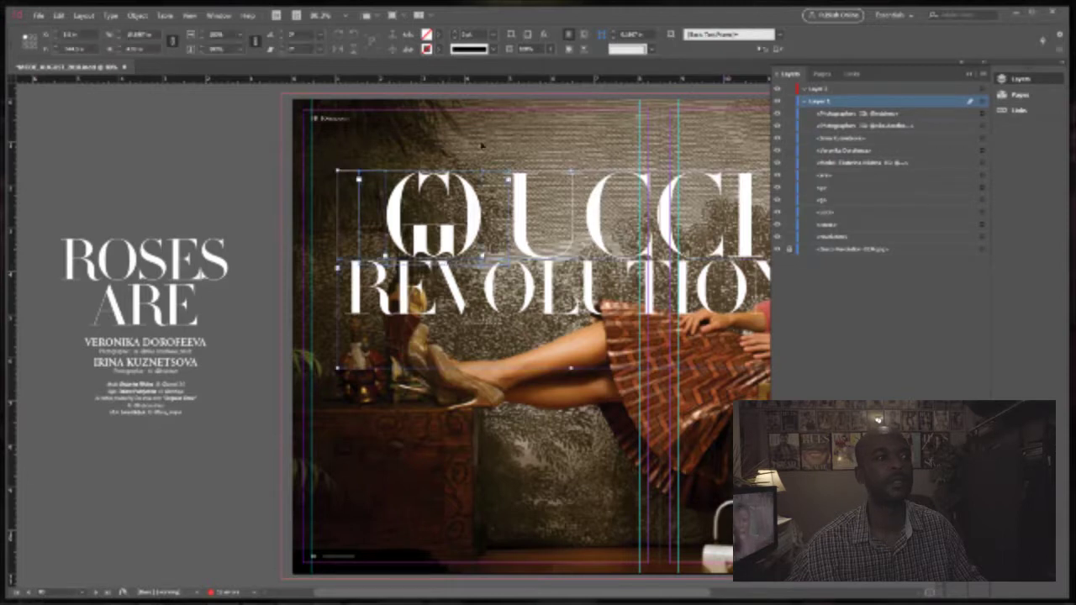
click(970, 76)
Step: Spread the two interlocked Gs slightly apart horizontally, shifting the left G farther outward to widen the monogram
click(460, 225)
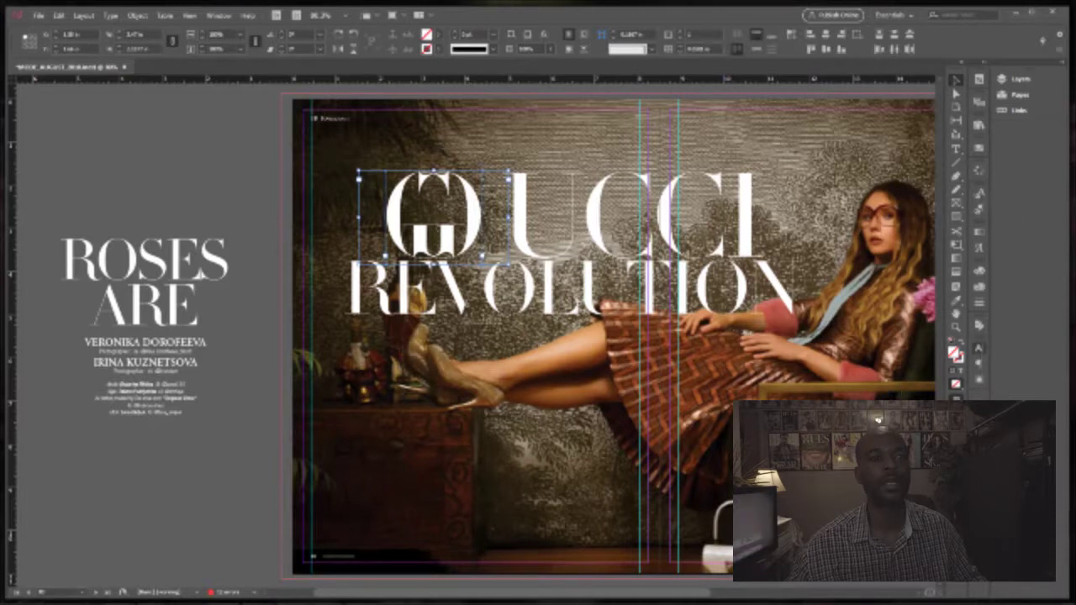
key(ctrl+t)
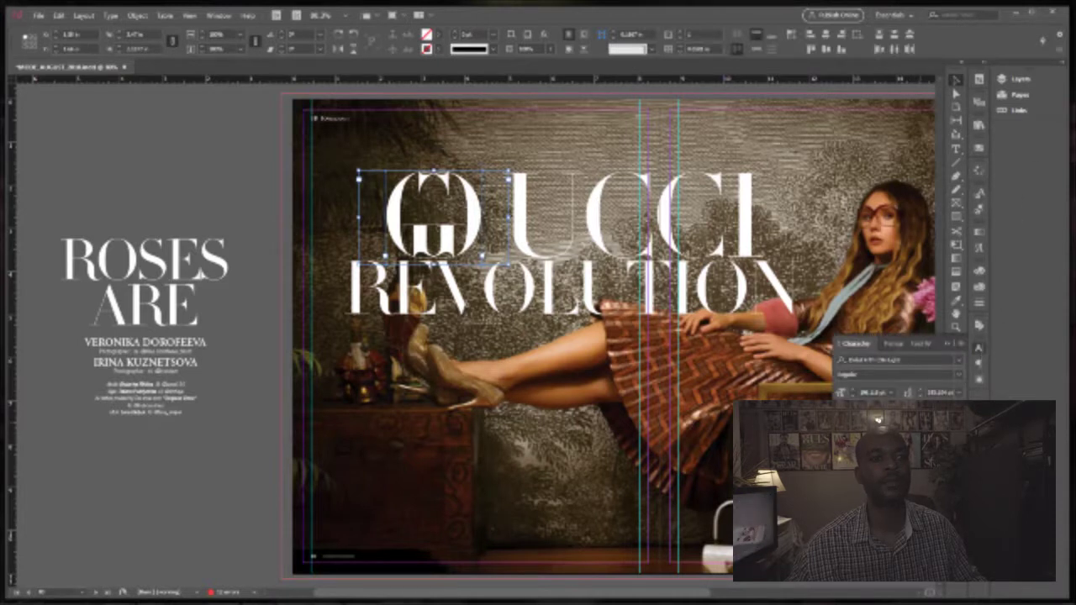
key(Return)
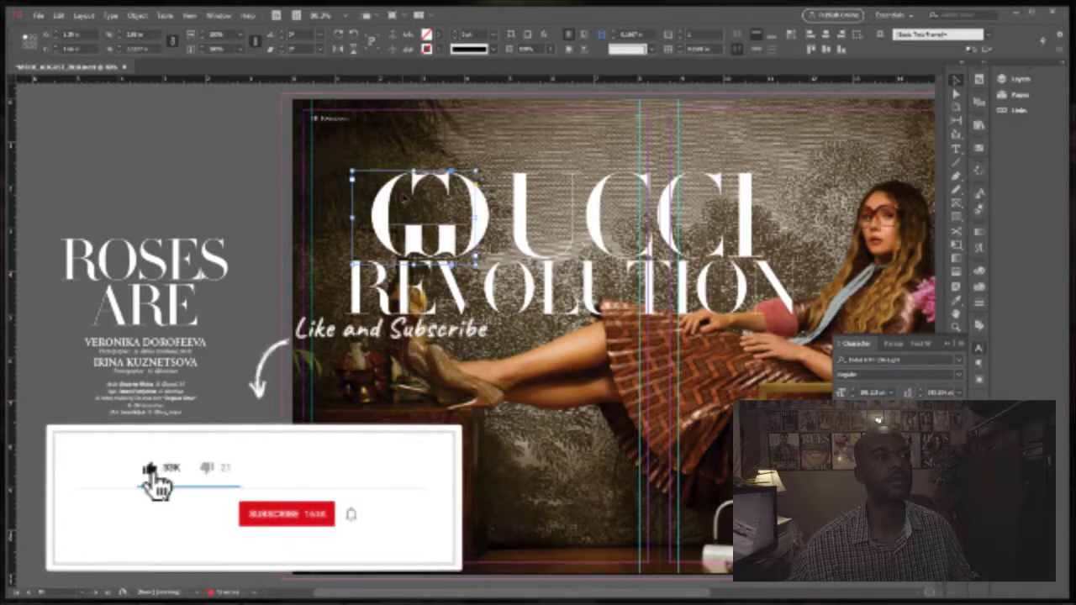
click(139, 160)
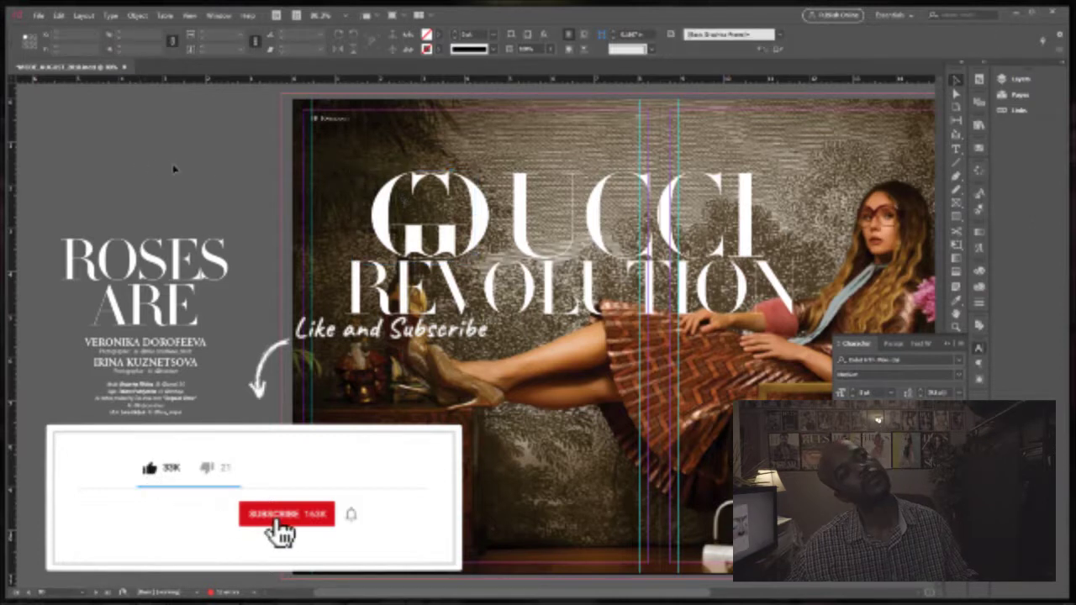
click(409, 214)
key(shift+Left)
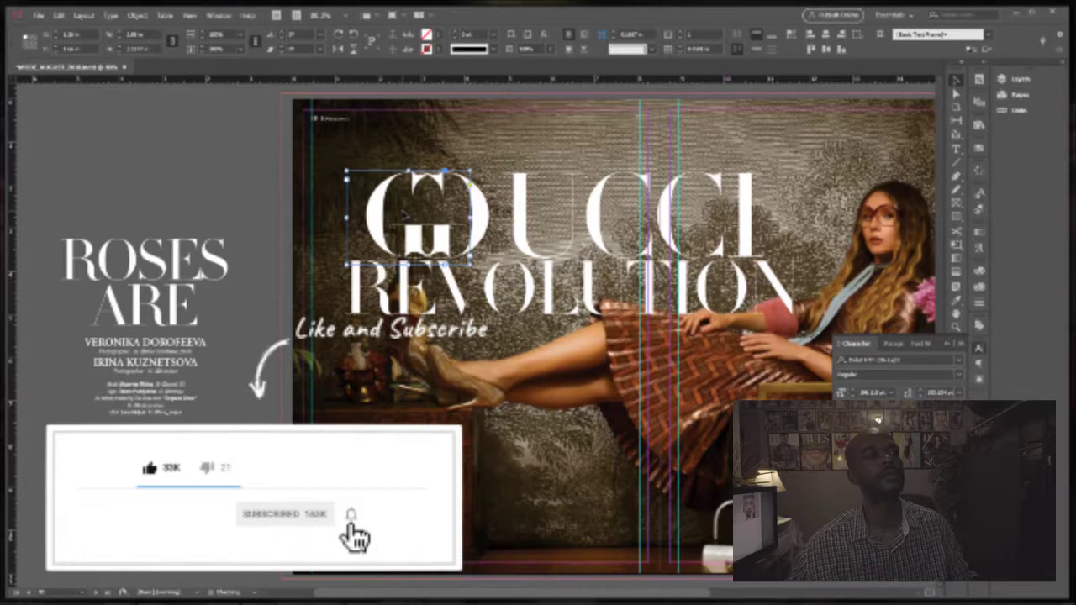
click(216, 160)
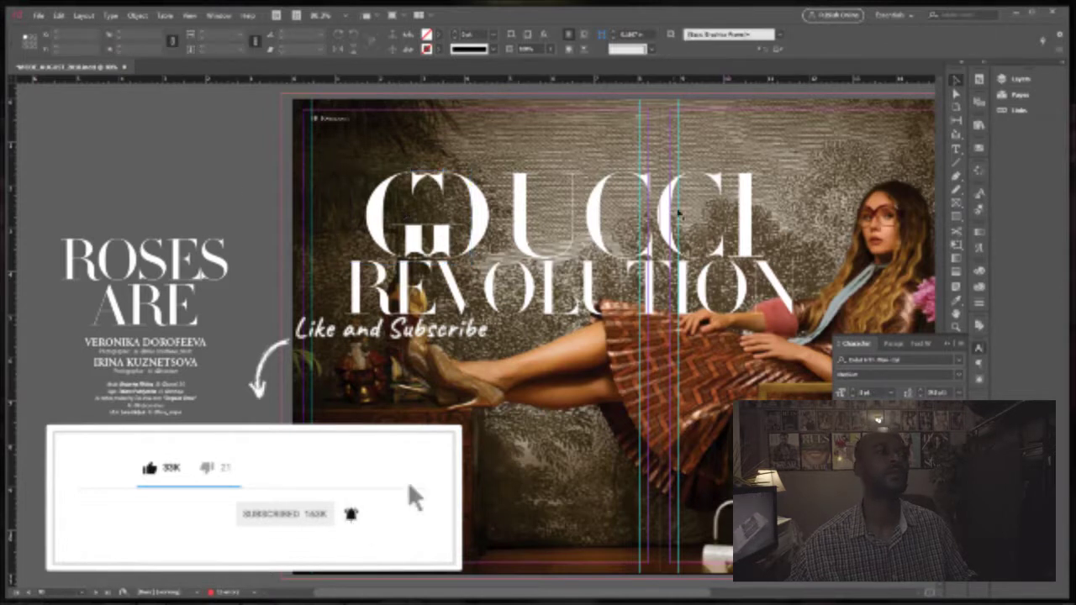
Step: Move UCCI closer to the double G to tighten the headline, and check the word's position on the full spread
click(678, 216)
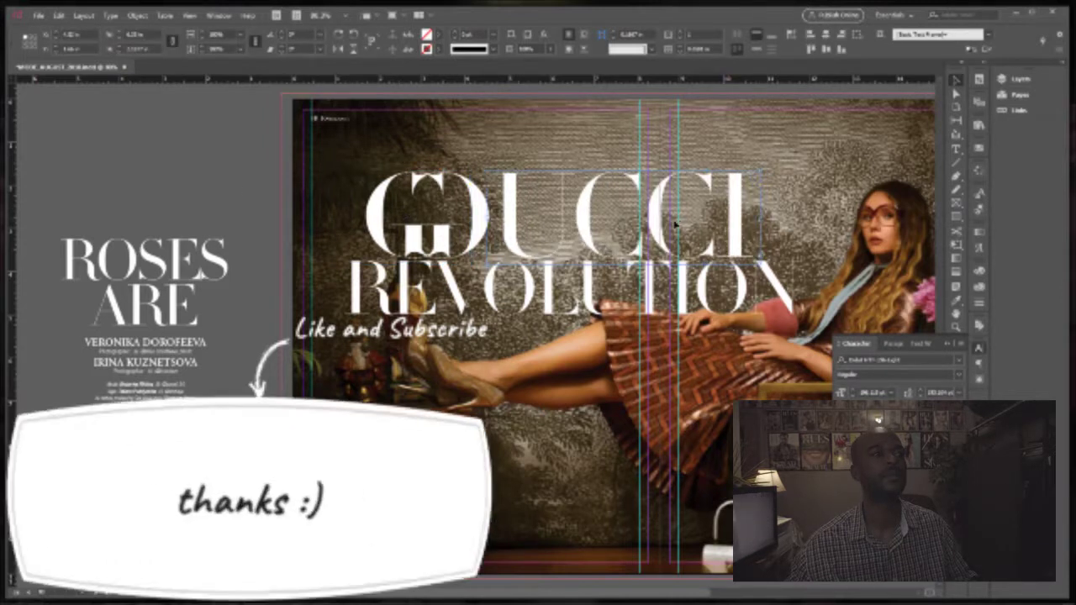
drag(671, 224, 669, 224)
drag(570, 216, 576, 217)
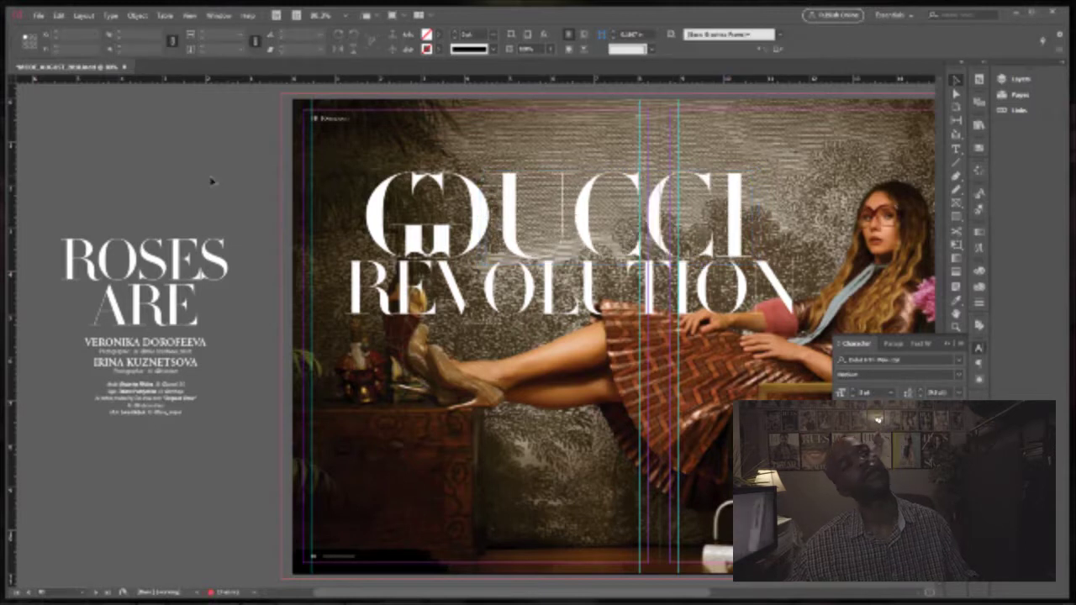
scroll(484, 221, right, 3)
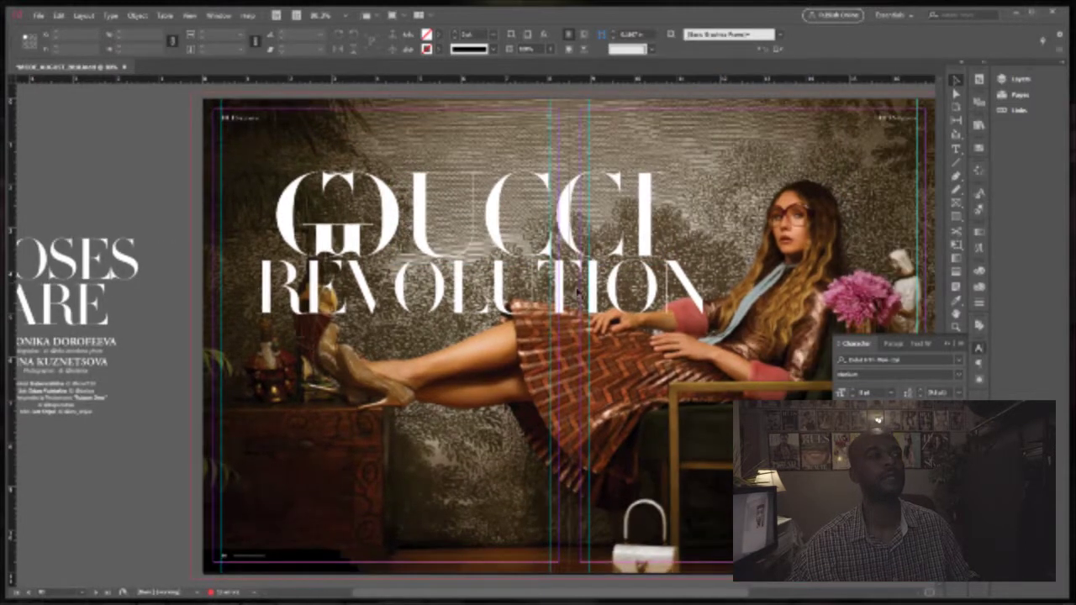
scroll(577, 293, right, 3)
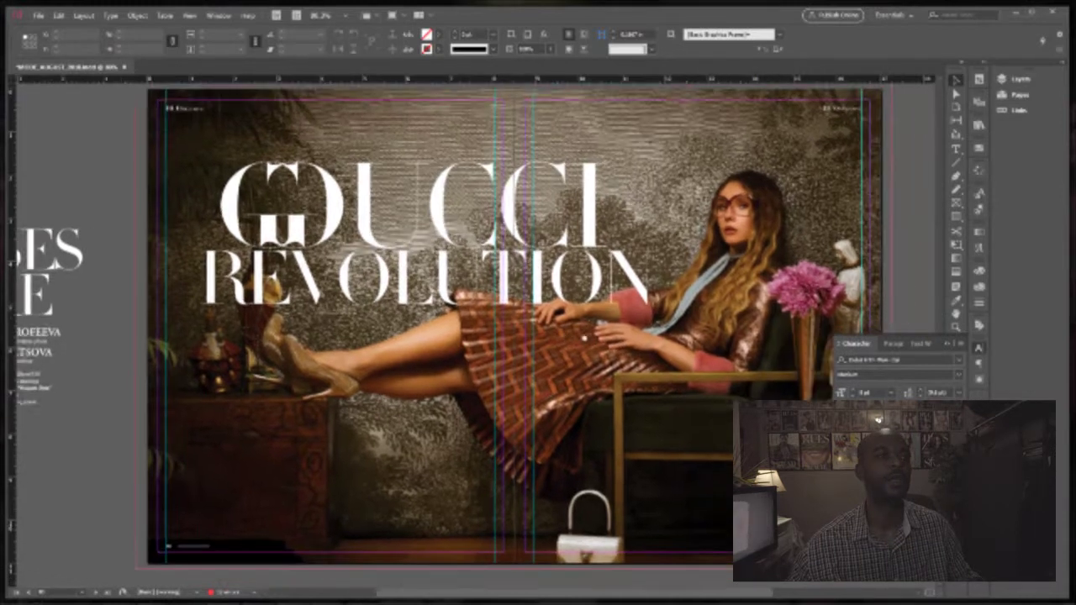
scroll(583, 337, right, 1)
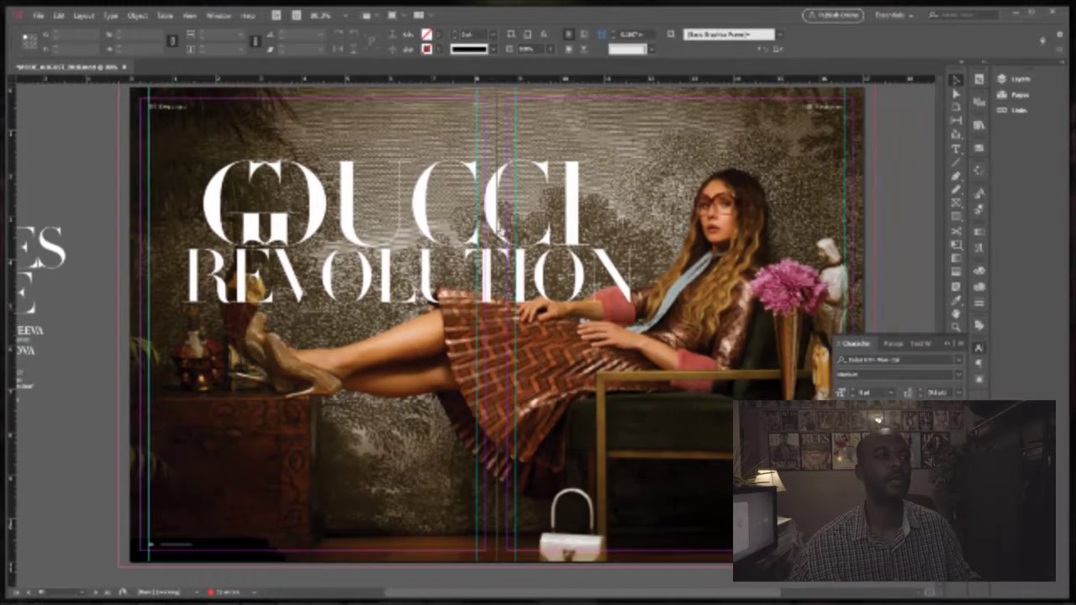
click(489, 207)
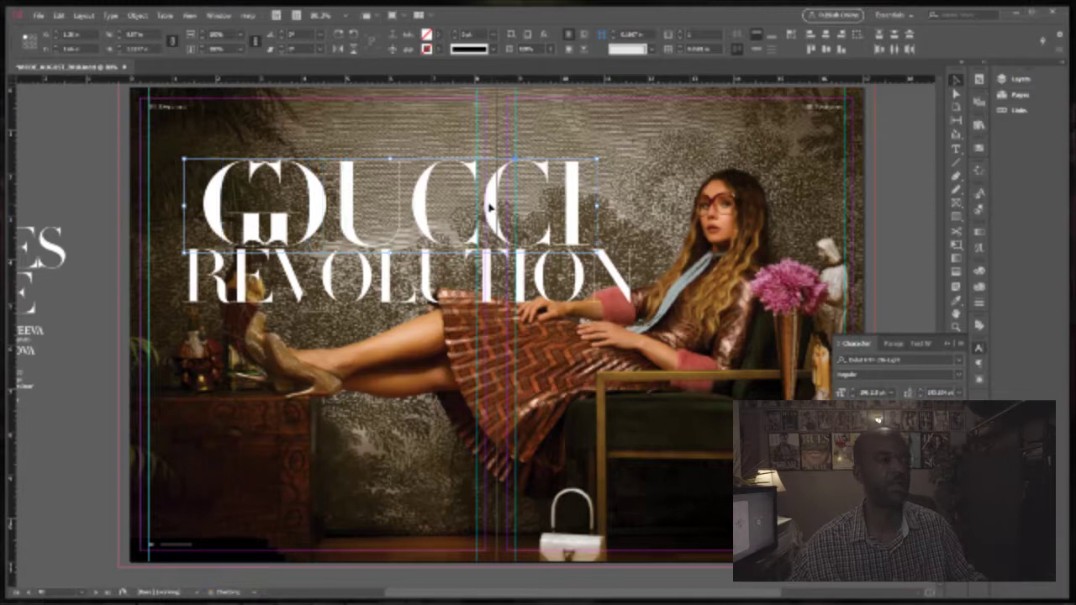
click(124, 161)
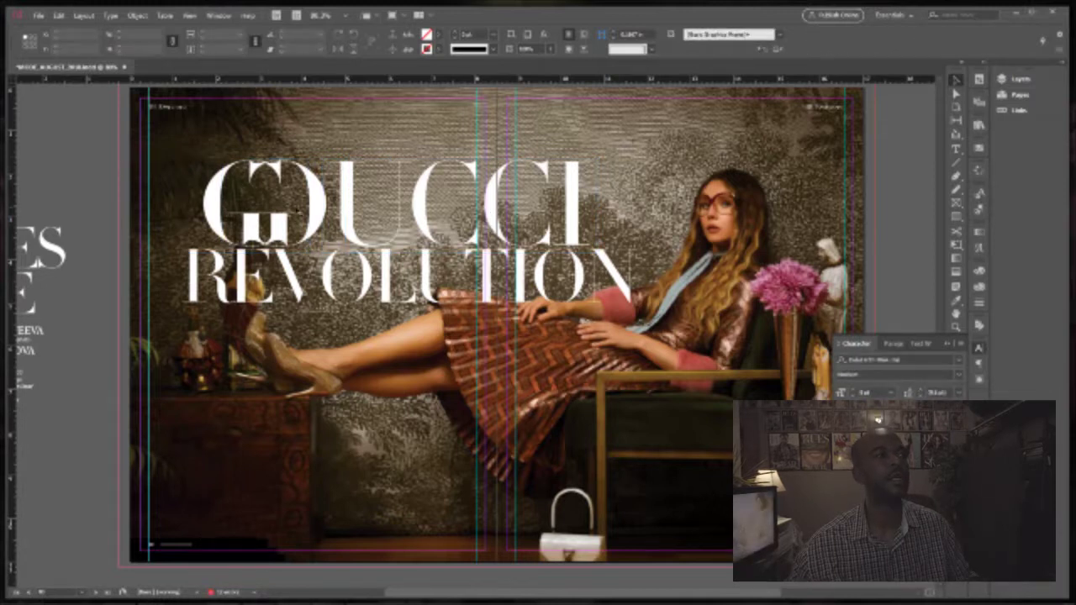
Step: Move the double G onto the pasteboard beside the right page and shift REVOLUTION higher on the photo
drag(571, 282, 940, 230)
click(342, 280)
drag(345, 288, 358, 217)
Step: Bring the credits text from the pasteboard onto the left page, placing it over the wooden cabinet
drag(96, 287, 253, 290)
drag(148, 397, 225, 402)
drag(169, 443, 389, 443)
click(188, 432)
drag(480, 377, 278, 373)
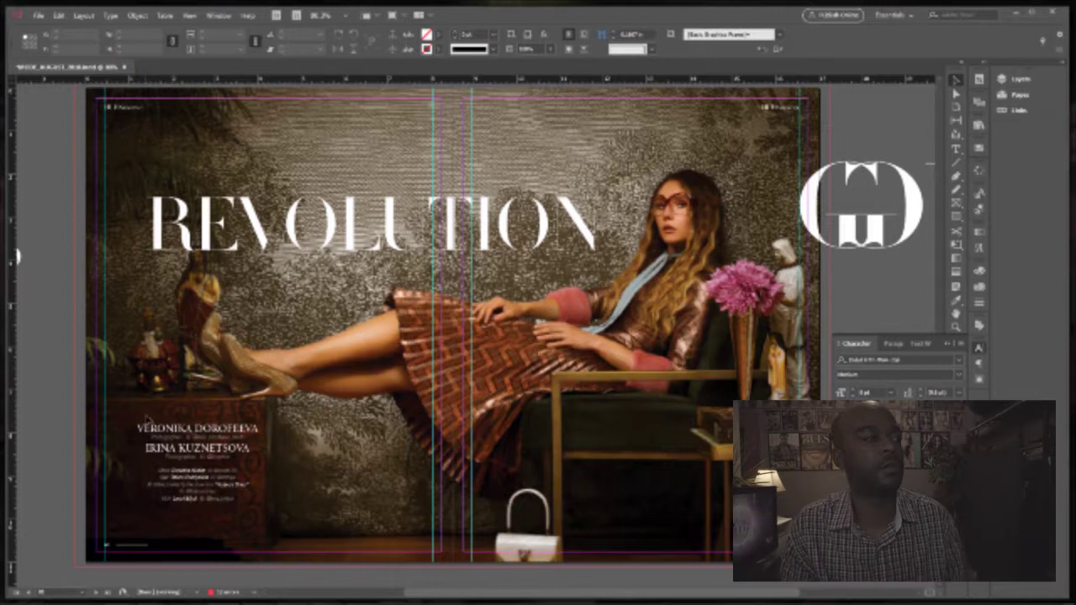
Step: Try the credits text beneath the model's legs, move it onto the dark chair below the armrest, and reselect it
drag(147, 418, 339, 480)
click(108, 470)
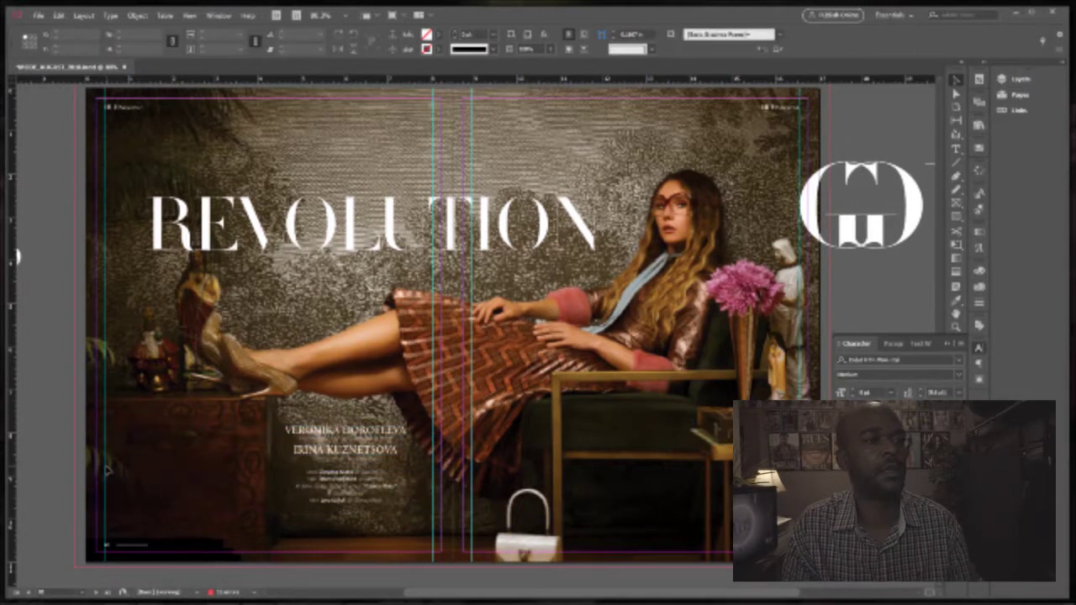
drag(355, 498, 652, 478)
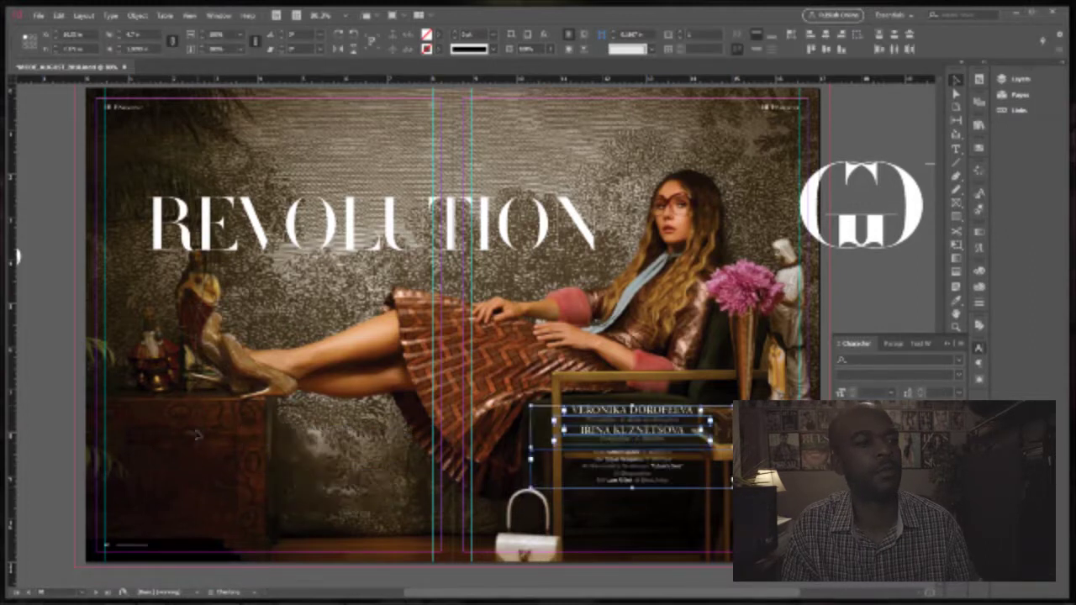
click(197, 435)
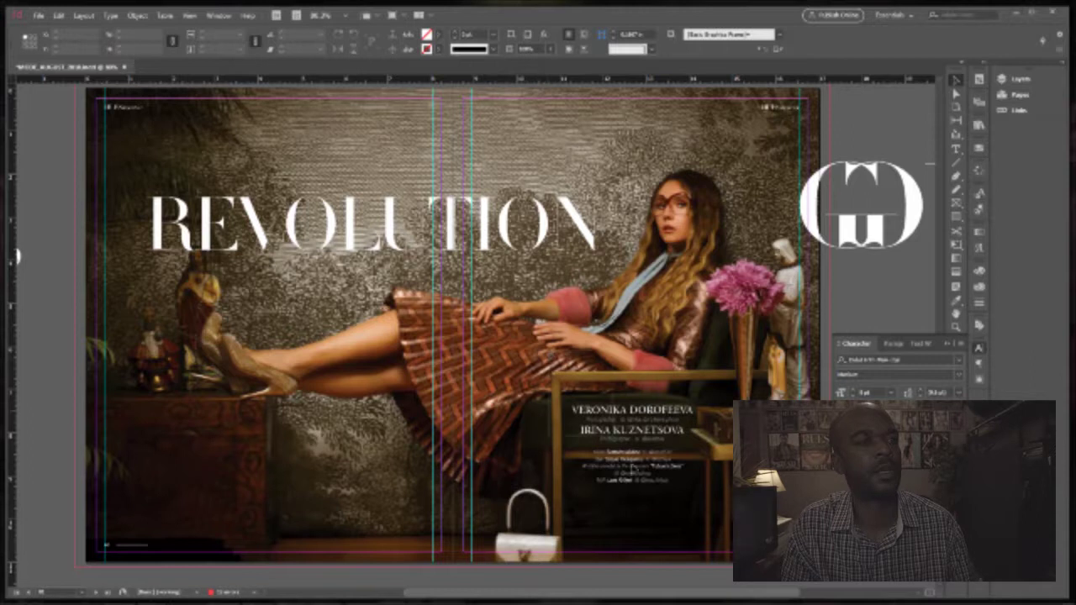
drag(671, 529, 546, 383)
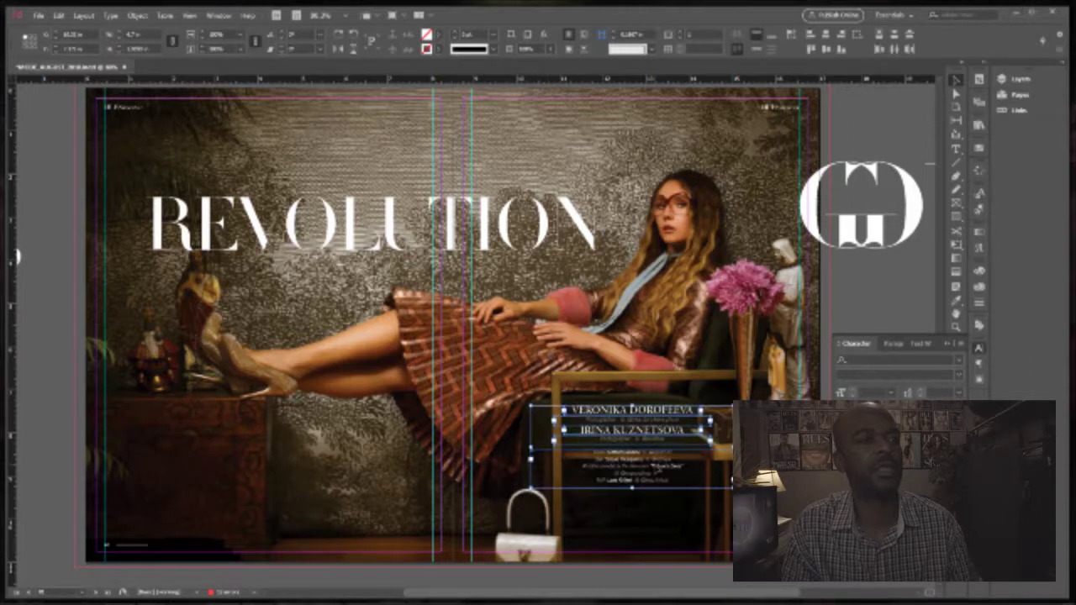
Step: Move the credits text back onto the left page, over the wooden cabinet
drag(653, 452, 211, 480)
click(54, 480)
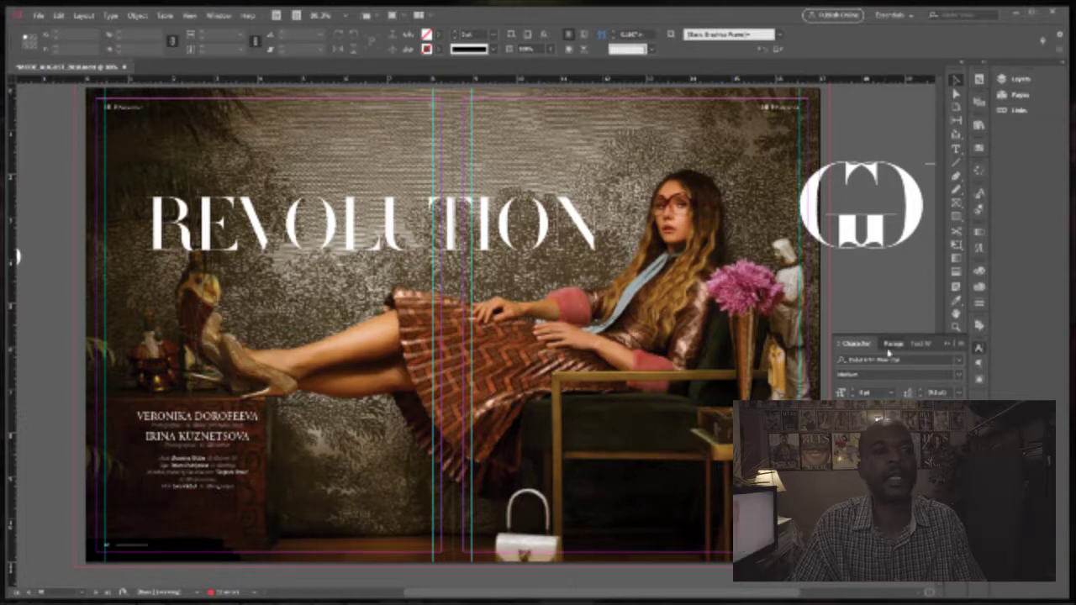
Step: Try left-aligning the text in all the credits frames on the cabinet
click(888, 346)
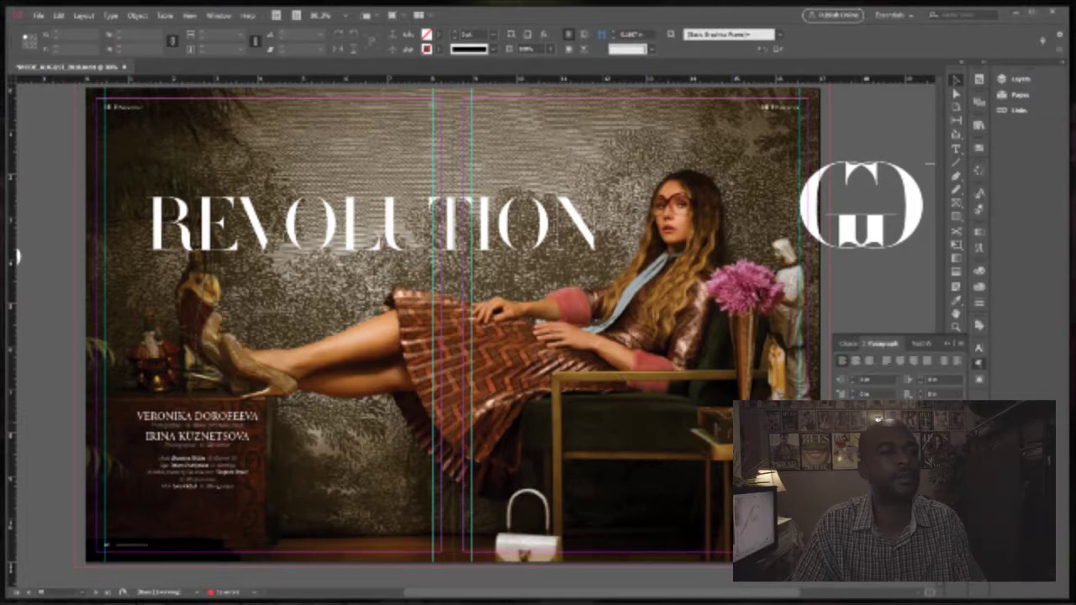
drag(215, 509, 220, 511)
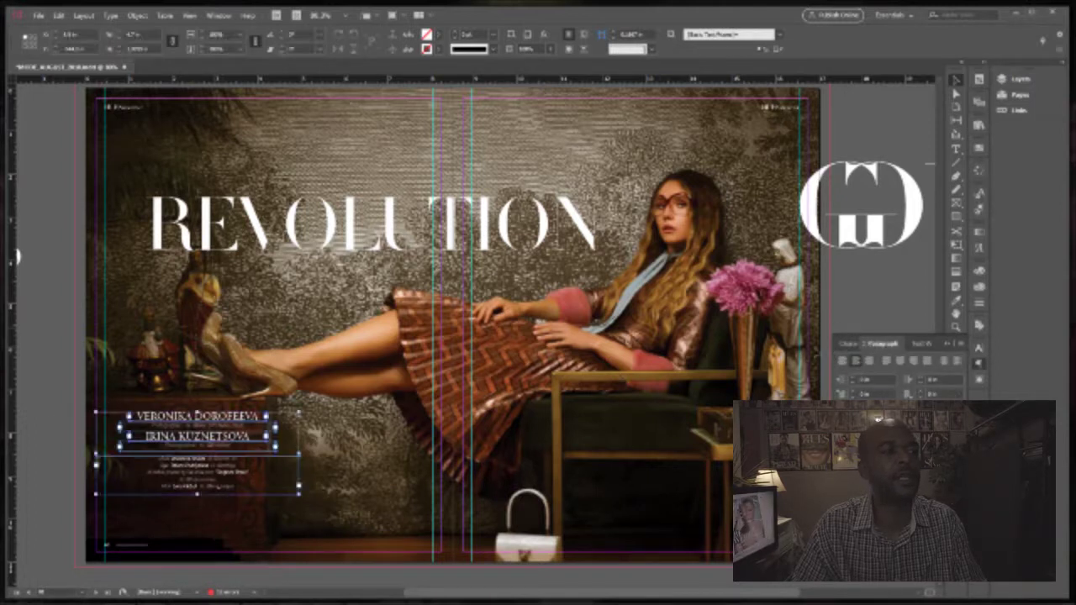
click(843, 361)
click(75, 390)
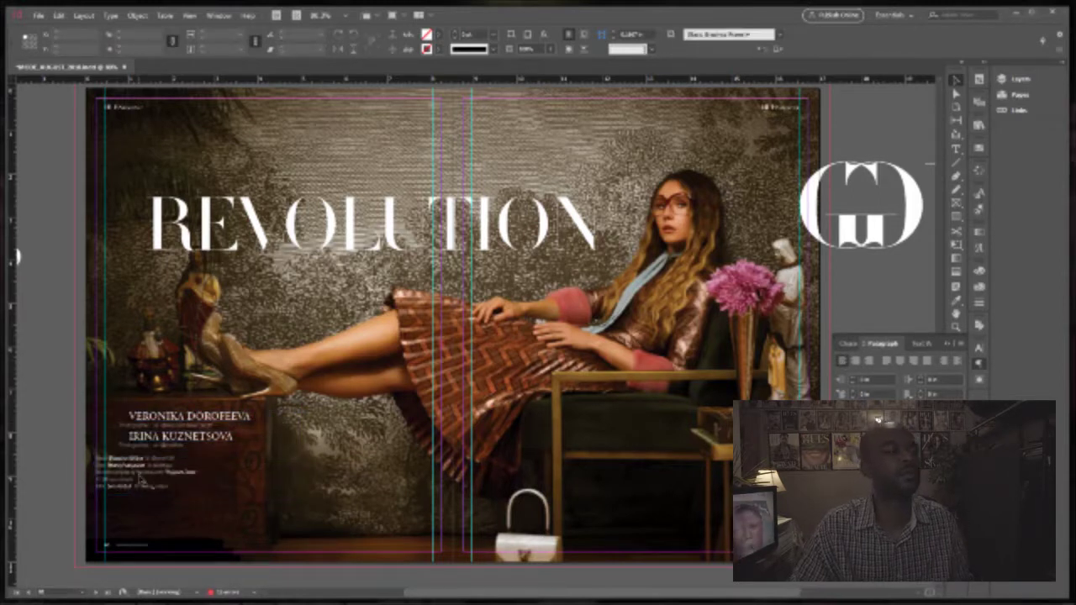
key(ctrl+z)
Step: Narrow the frame of the model, style and make-up credits symmetrically, closer to the width of the frames above it
click(75, 387)
drag(74, 387, 325, 528)
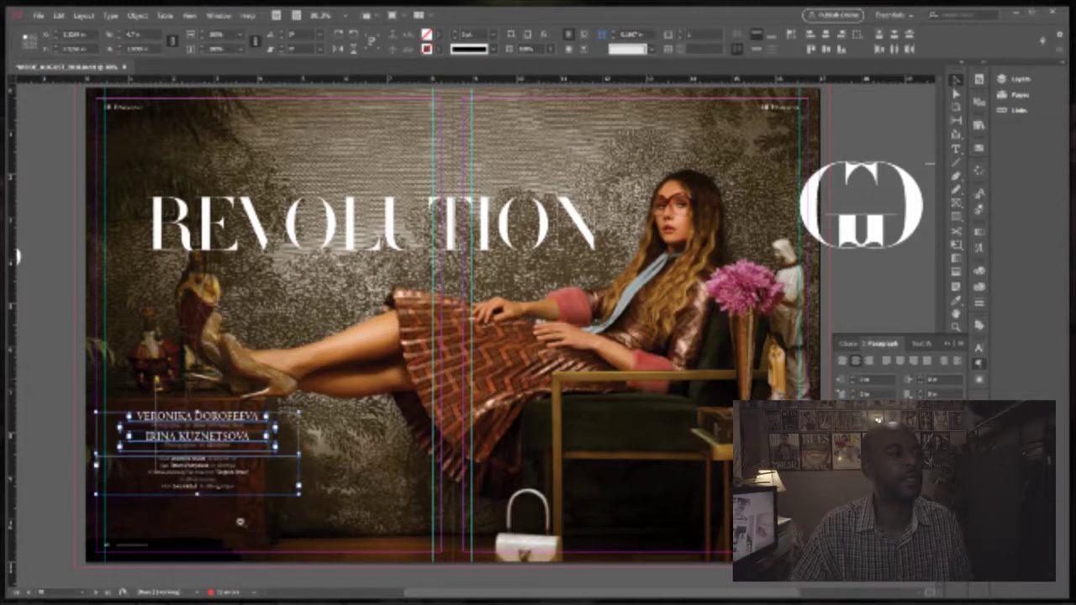
drag(156, 383, 302, 538)
drag(277, 434, 364, 474)
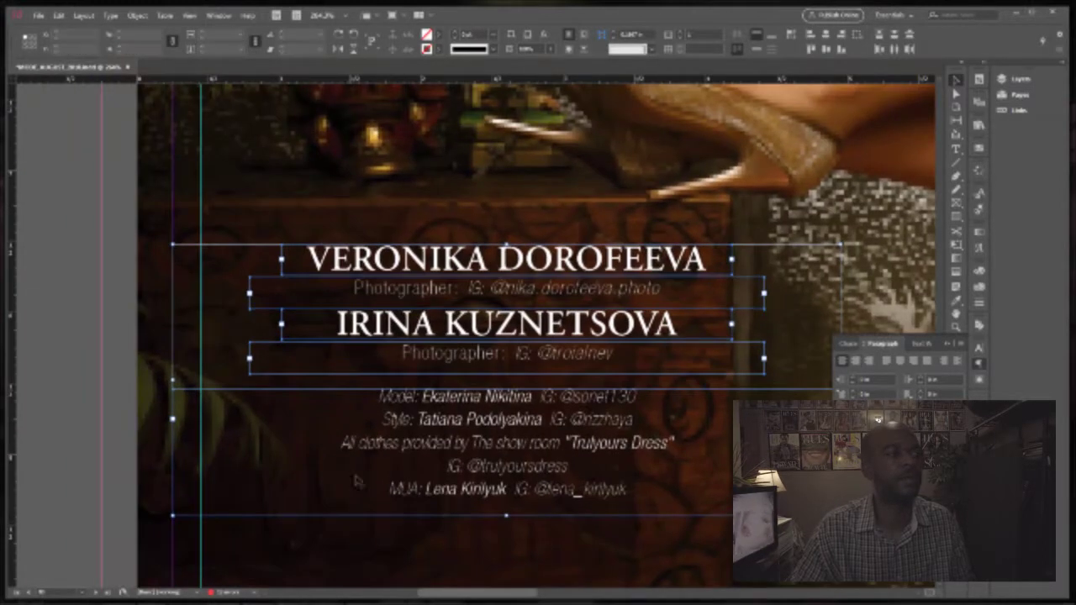
click(349, 546)
click(172, 452)
drag(172, 452, 257, 449)
Step: Widen the two photographer-name frames symmetrically until their edges line up with the model and style credits frame
click(393, 360)
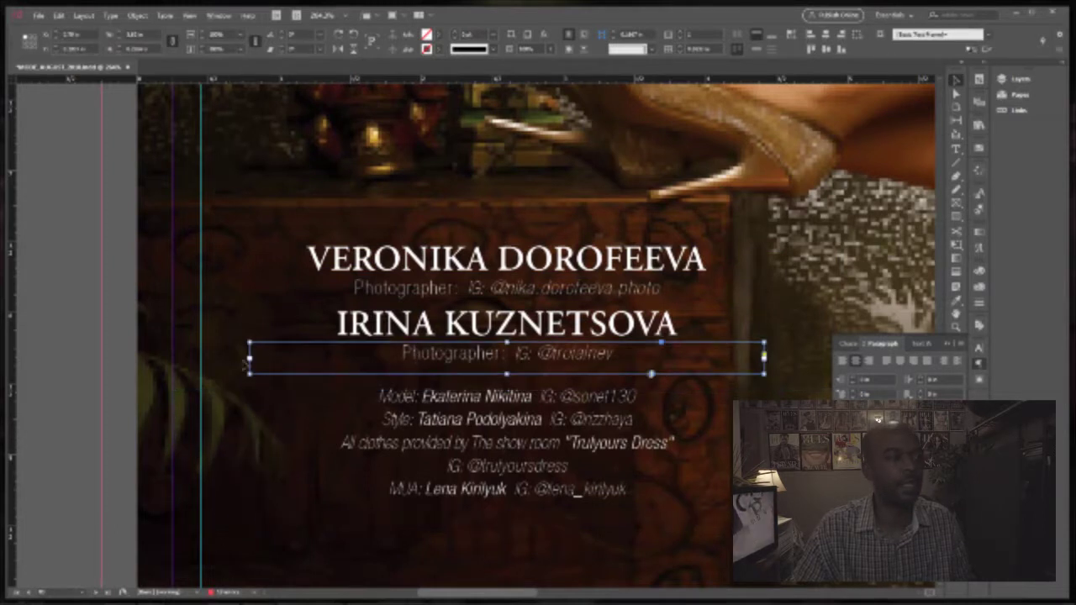
mouse_move(251, 359)
mouse_down()
mouse_move(231, 361)
mouse_move(247, 359)
mouse_up()
click(311, 331)
drag(283, 329, 257, 299)
click(328, 292)
click(288, 264)
drag(283, 262, 257, 266)
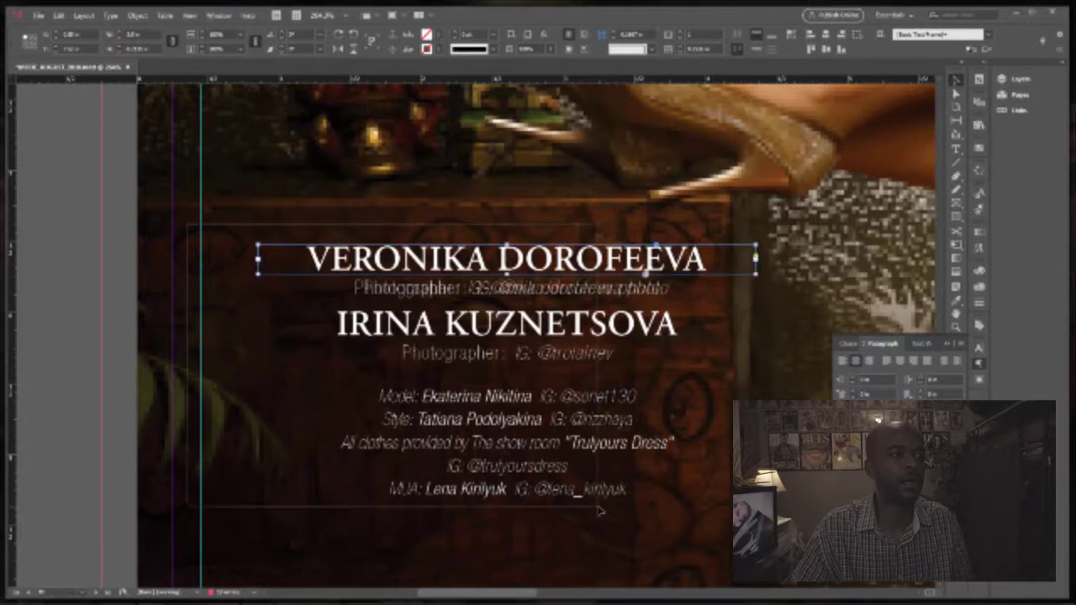
Step: Widen the model and style credits frame to match the width of the photographer-line frames
key(ctrl+a)
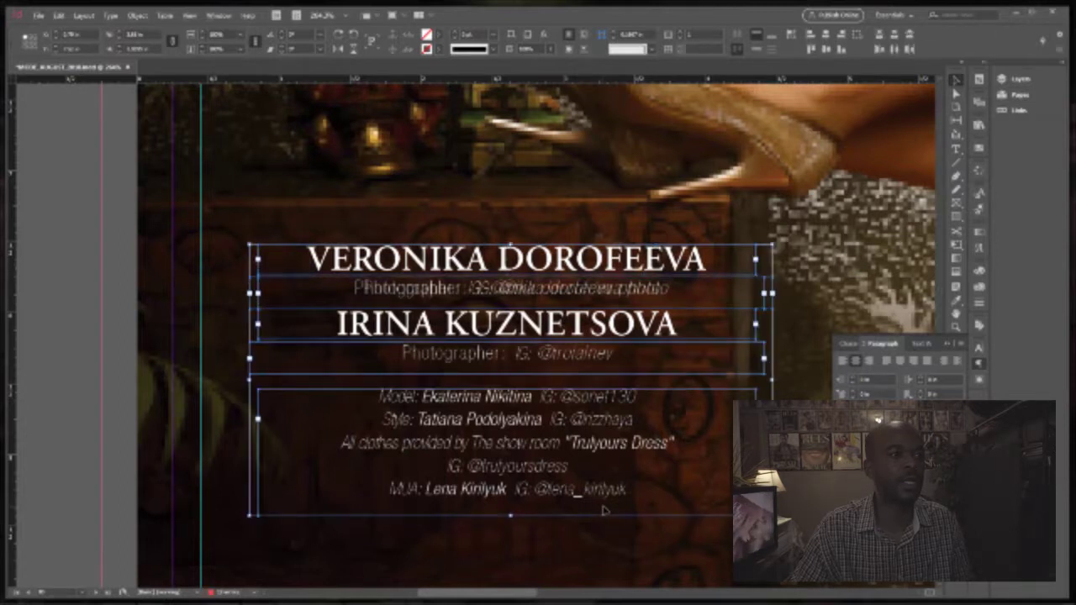
click(174, 367)
click(263, 450)
drag(255, 451, 250, 452)
click(390, 357)
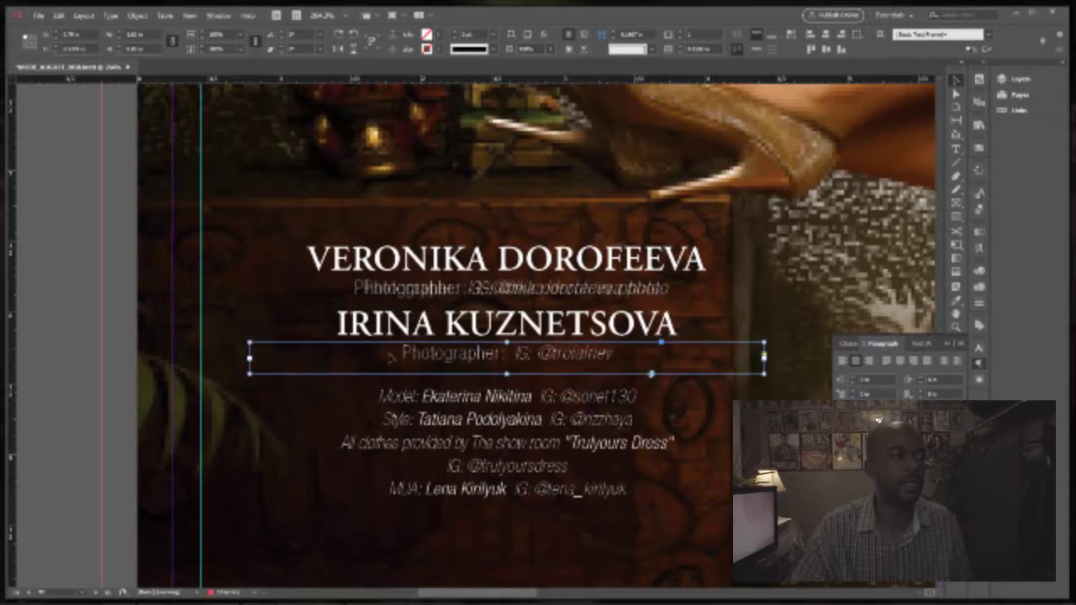
click(173, 354)
drag(270, 200, 560, 521)
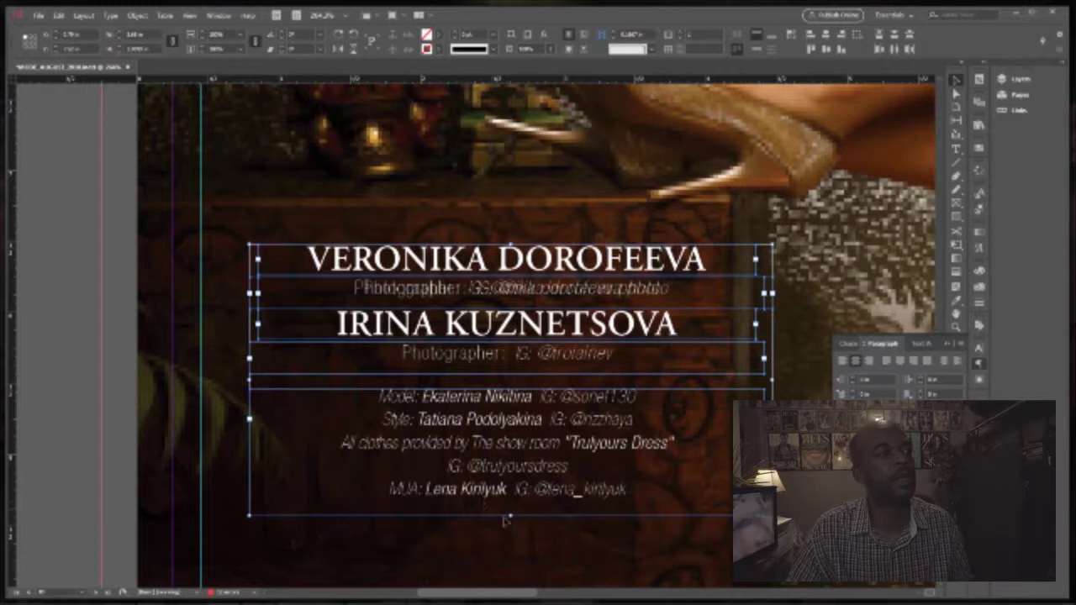
Step: Delete the duplicate photographer line overlapping the one beneath the first name
click(456, 225)
click(467, 287)
key(Delete)
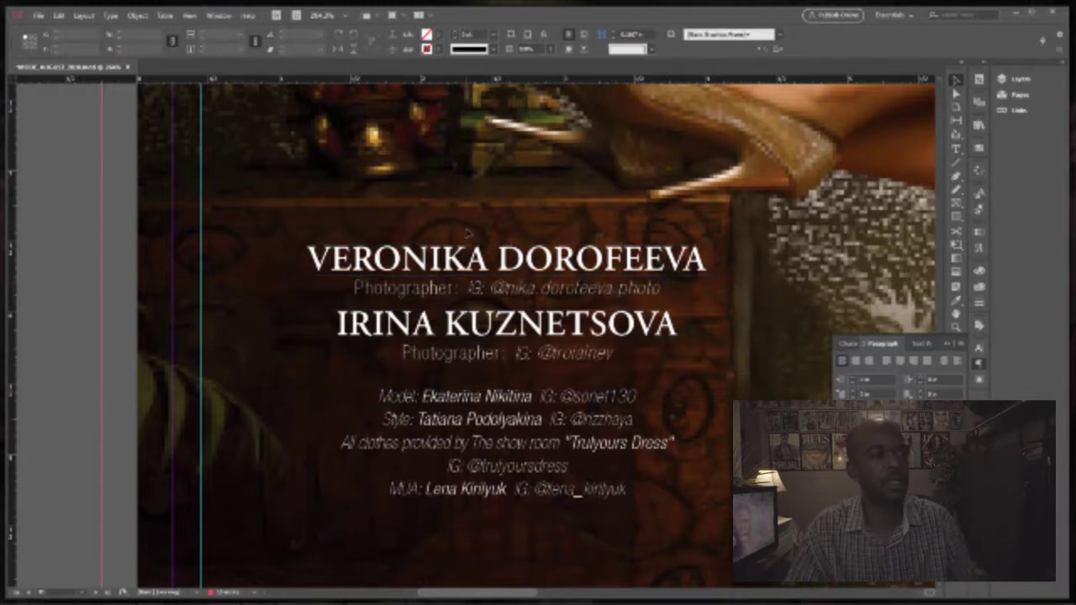
Step: Widen both photographer-name frames together so their edges match the other credits frames
drag(463, 229, 522, 519)
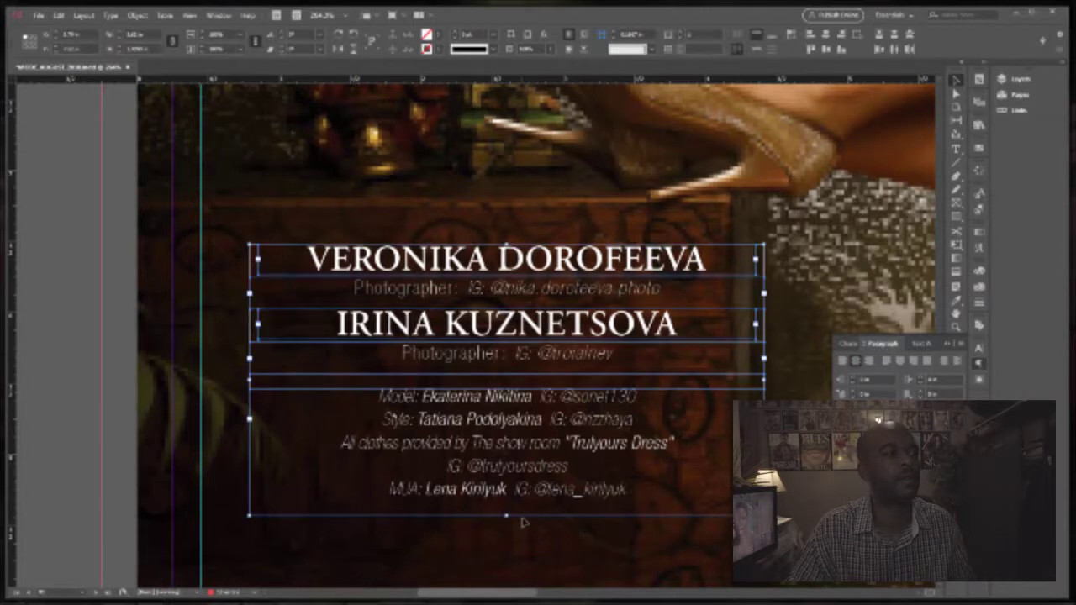
click(518, 222)
click(476, 260)
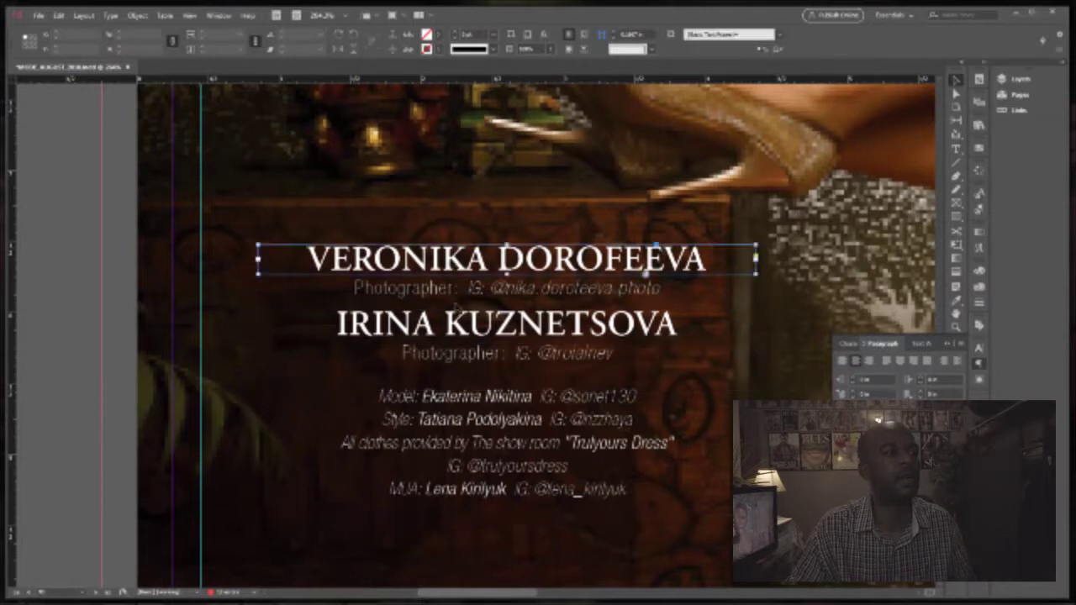
shift+click(449, 322)
drag(257, 290, 249, 295)
Step: Try right alignment on all the credits text, left-align it instead, and check it on the full spread
key(ctrl+a)
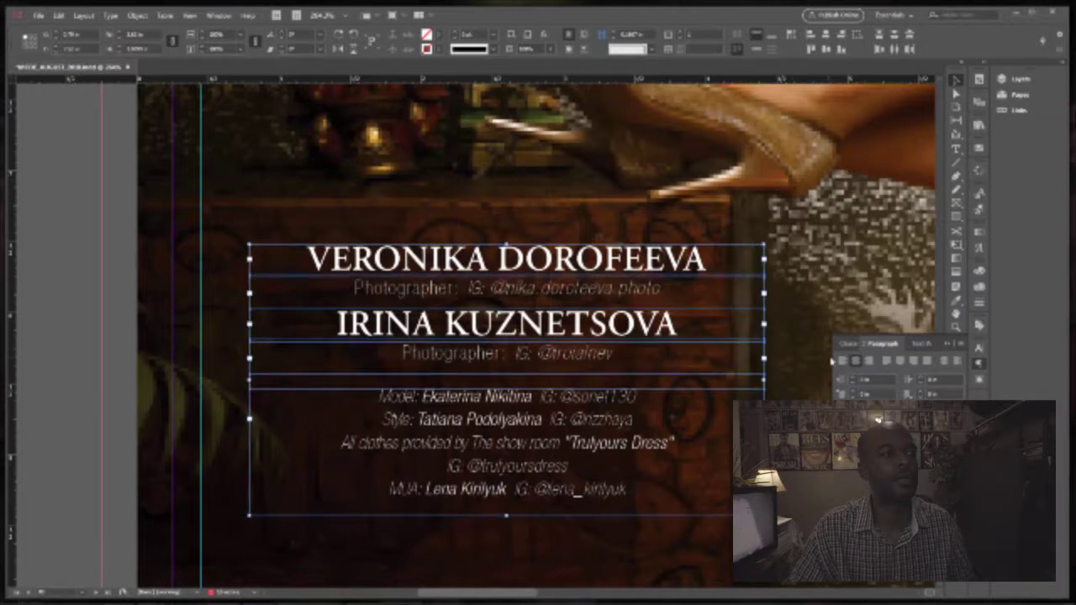
click(869, 361)
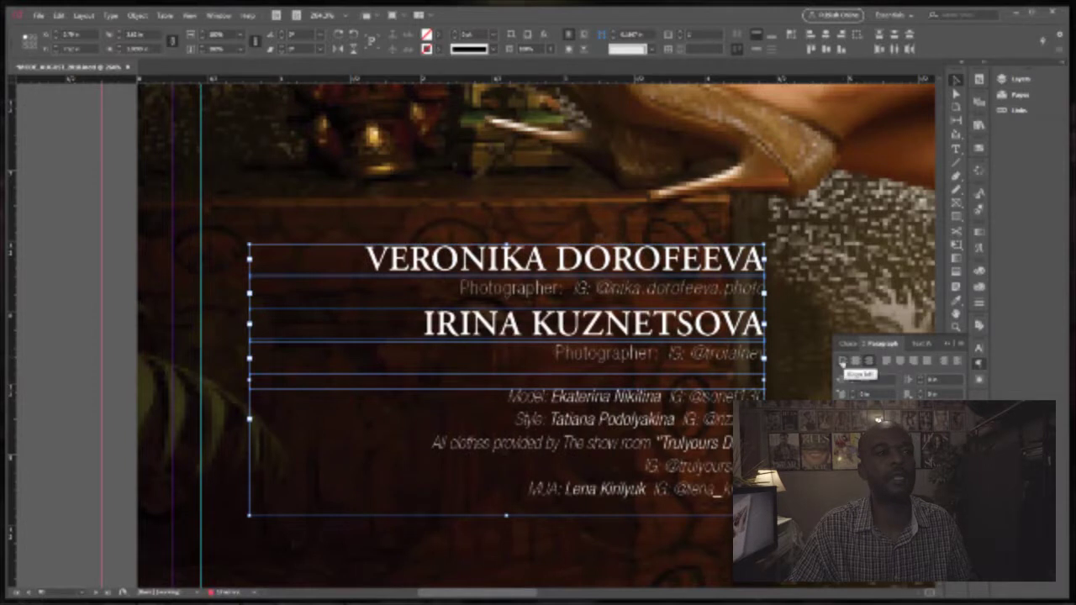
click(842, 361)
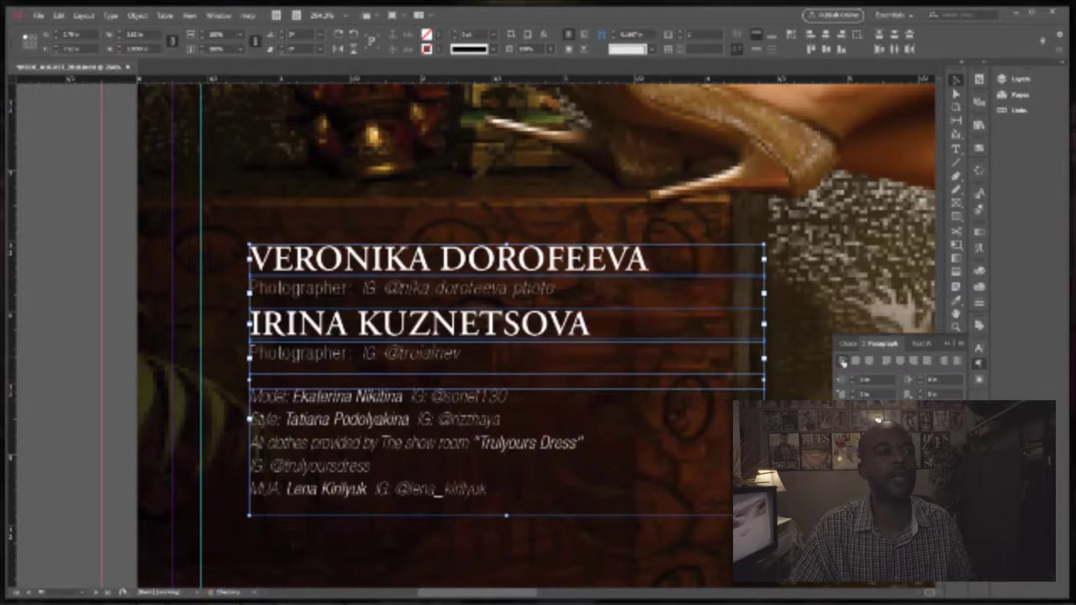
click(613, 204)
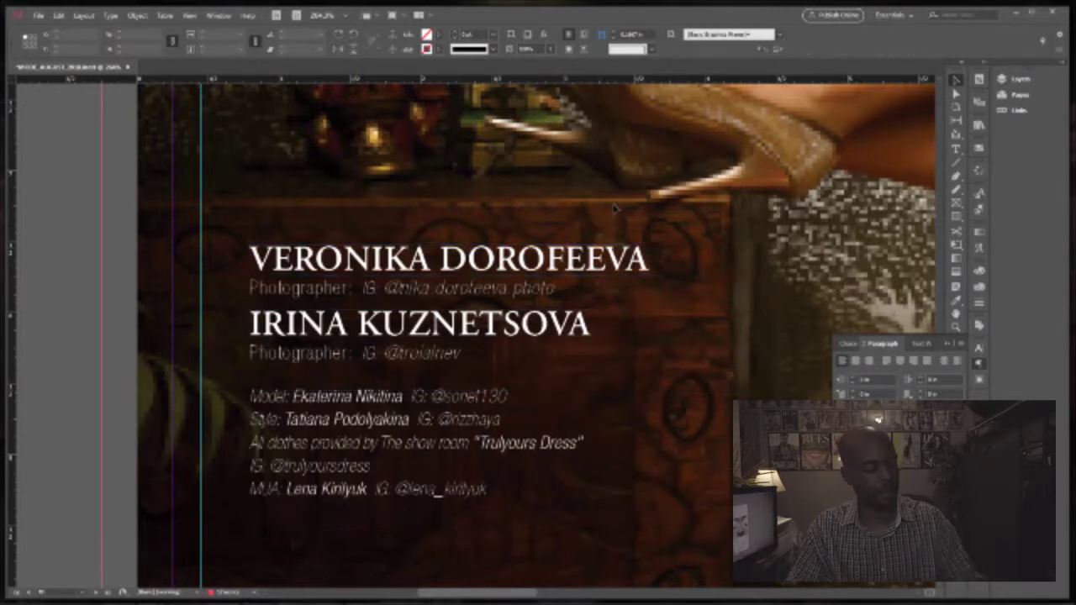
key(ctrl+0)
drag(262, 400, 388, 520)
click(259, 501)
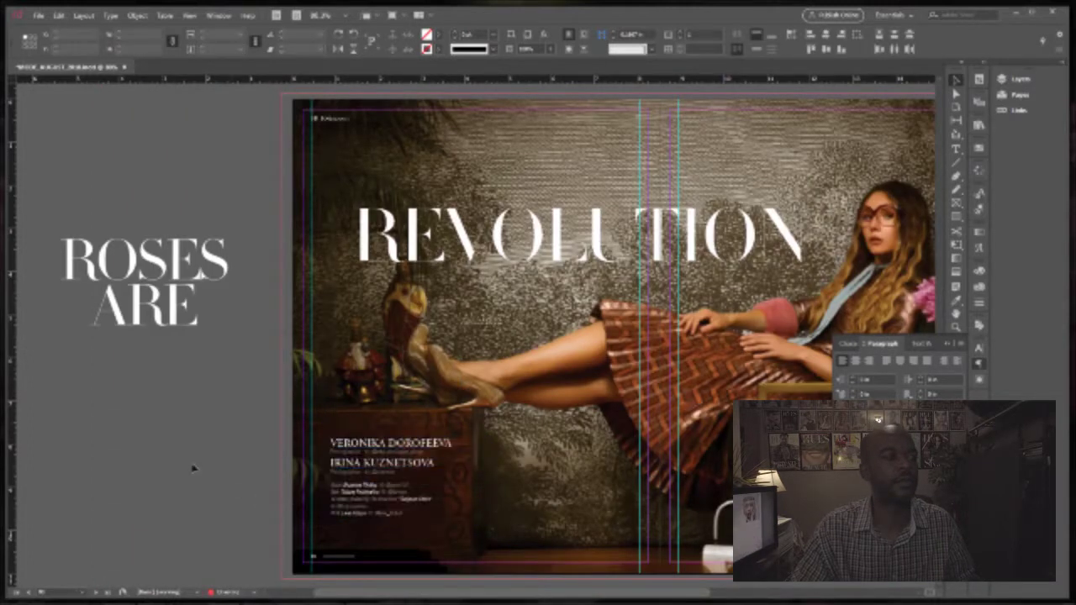
scroll(168, 437, right, 3)
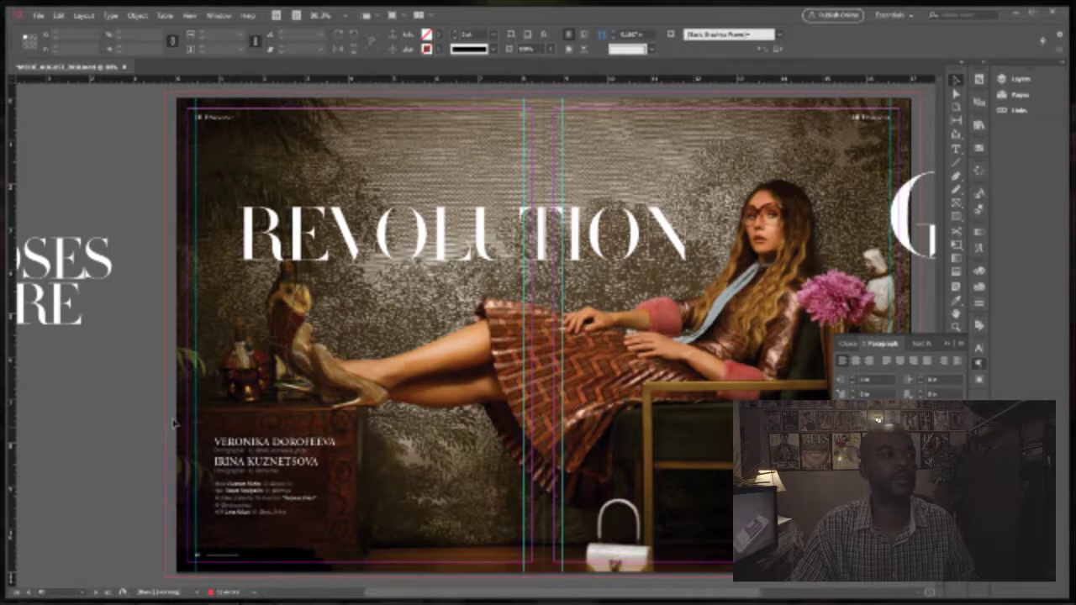
Step: Lower REVOLUTION over the model's legs and bring the GUCCI lettering from the pasteboard to sit directly above it
drag(476, 227, 487, 289)
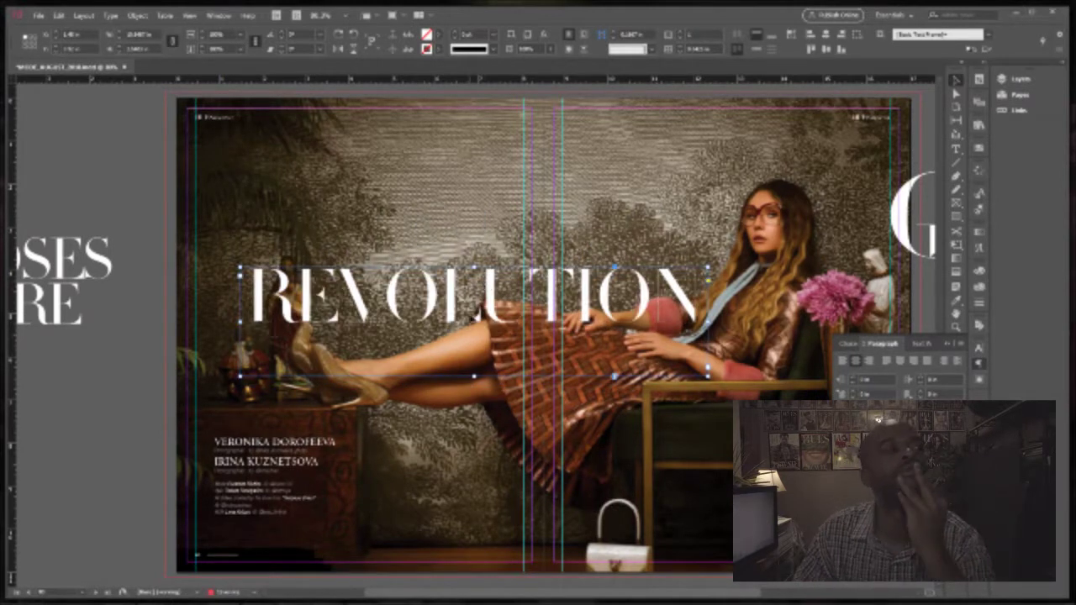
drag(475, 305, 445, 316)
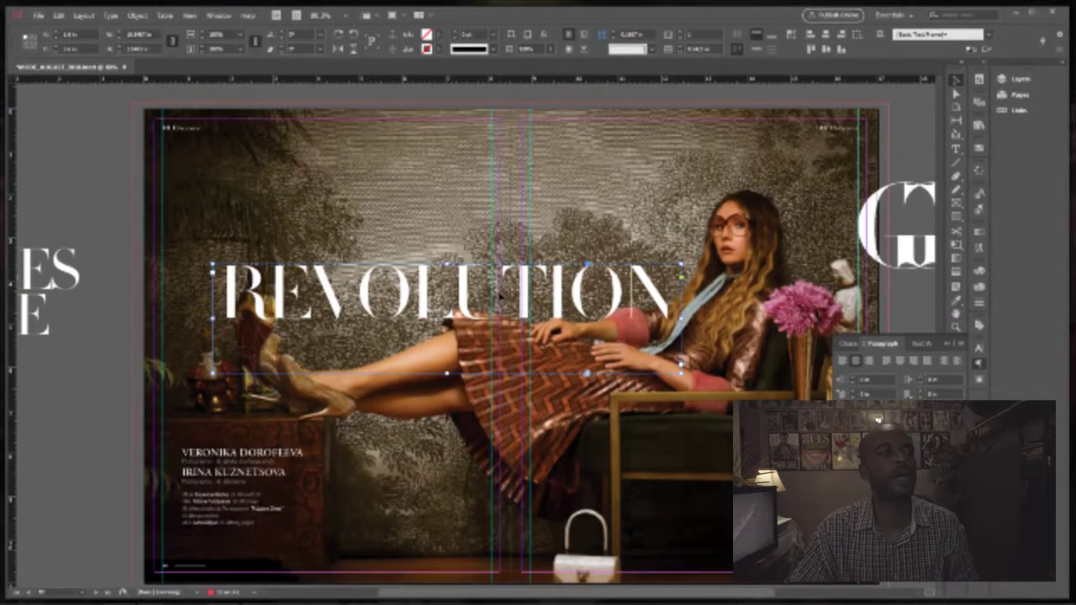
drag(891, 240, 287, 238)
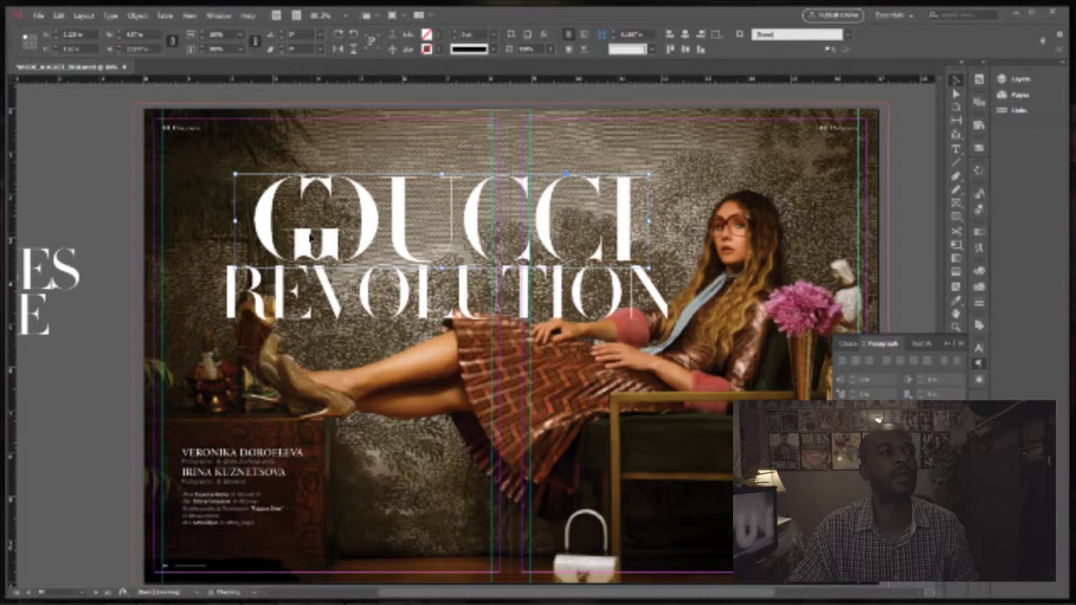
click(128, 239)
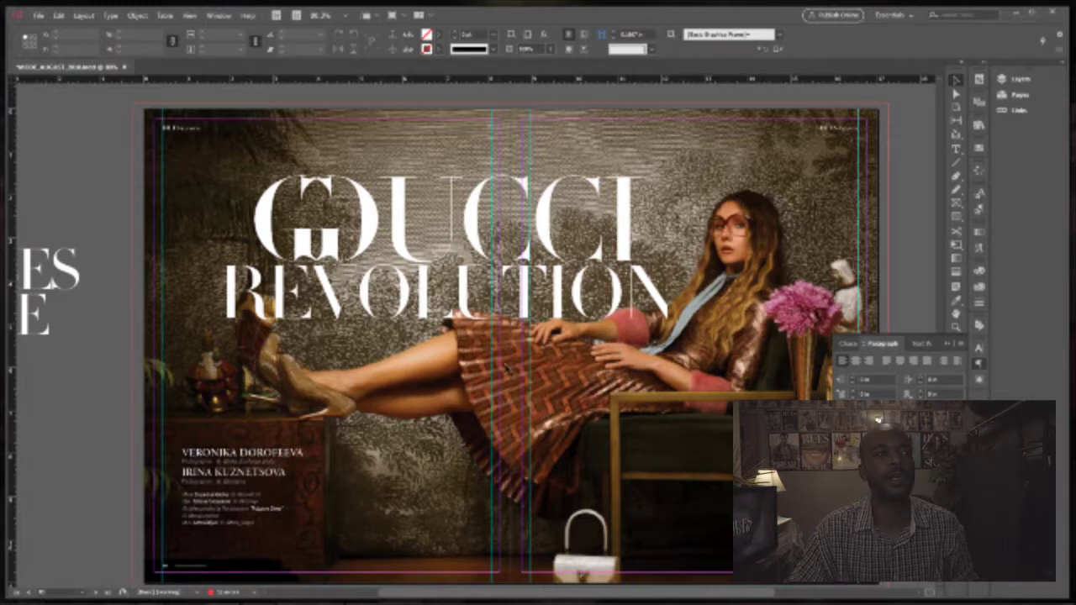
Step: Move GUCCI and REVOLUTION together slightly down and toward the left page's outer edge
scroll(506, 367, down, 15)
scroll(497, 416, down, 4)
scroll(513, 344, up, 11)
scroll(501, 331, down, 10)
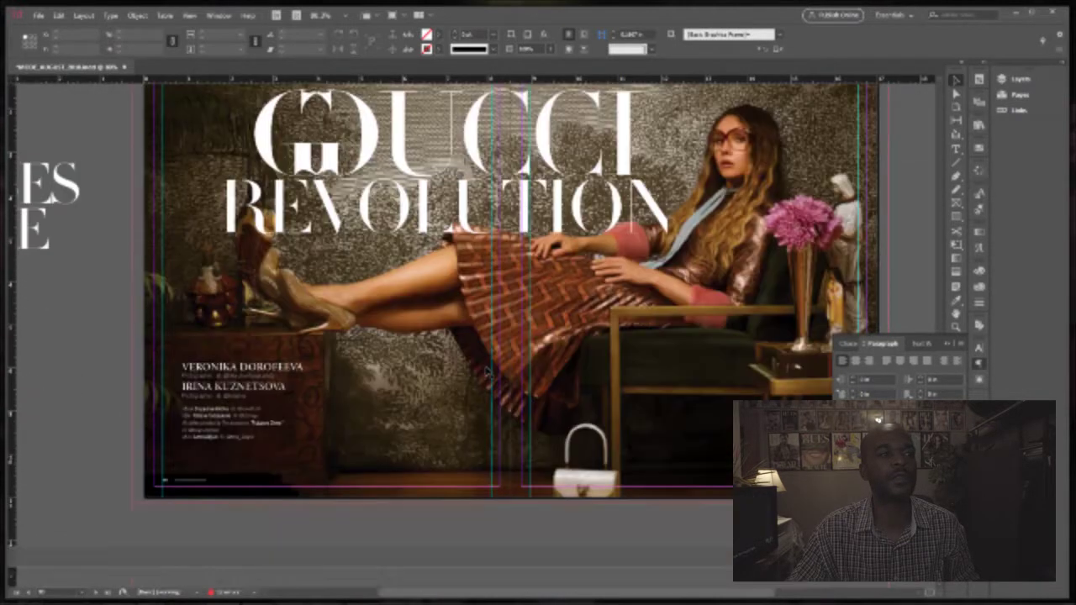
scroll(486, 370, up, 3)
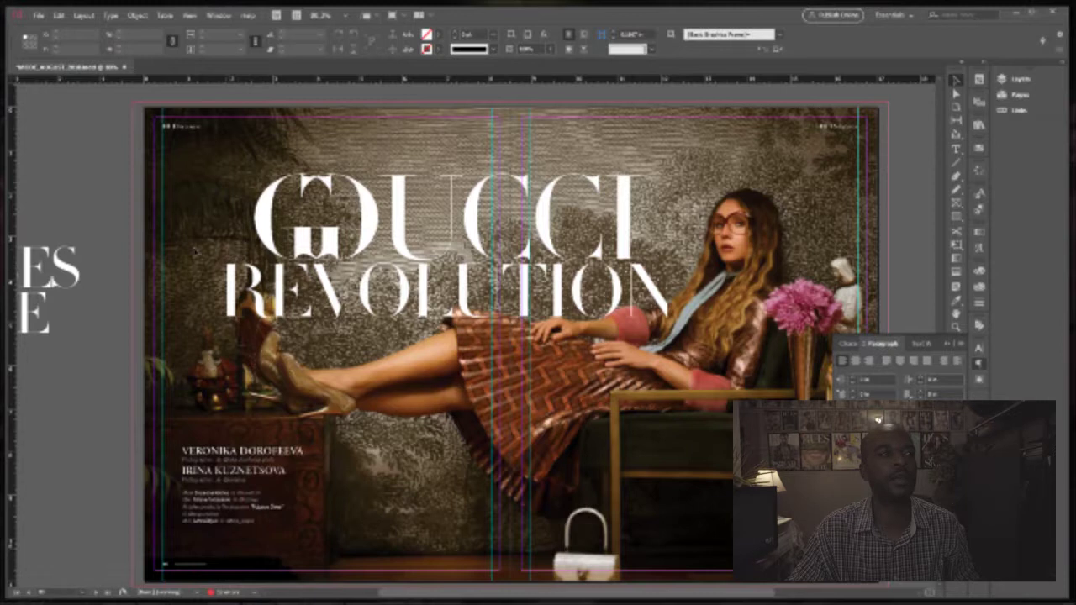
drag(492, 311, 494, 313)
drag(493, 311, 444, 336)
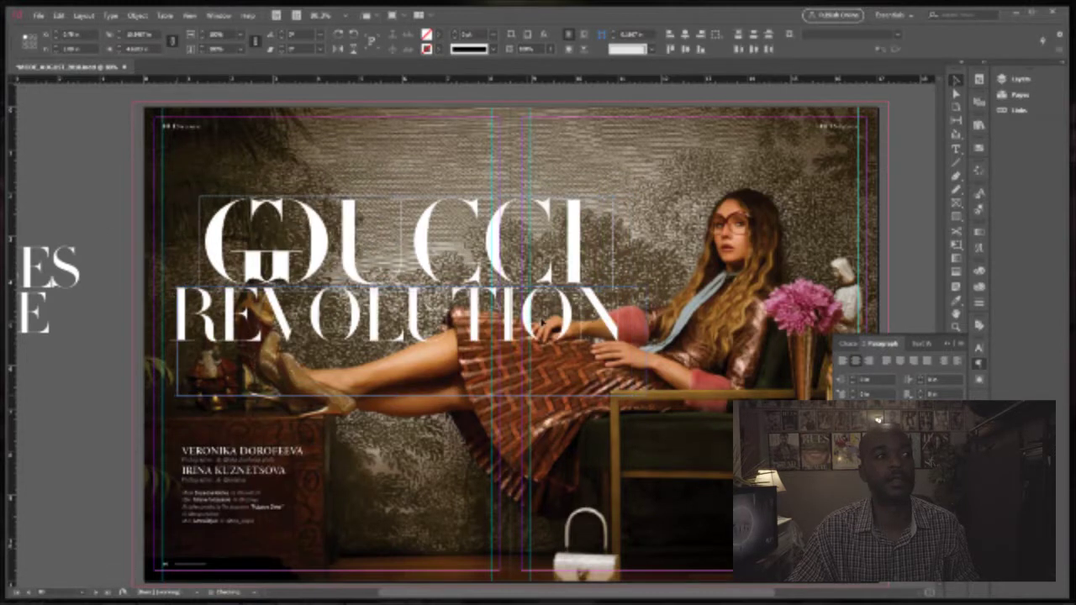
drag(542, 321, 540, 326)
click(539, 103)
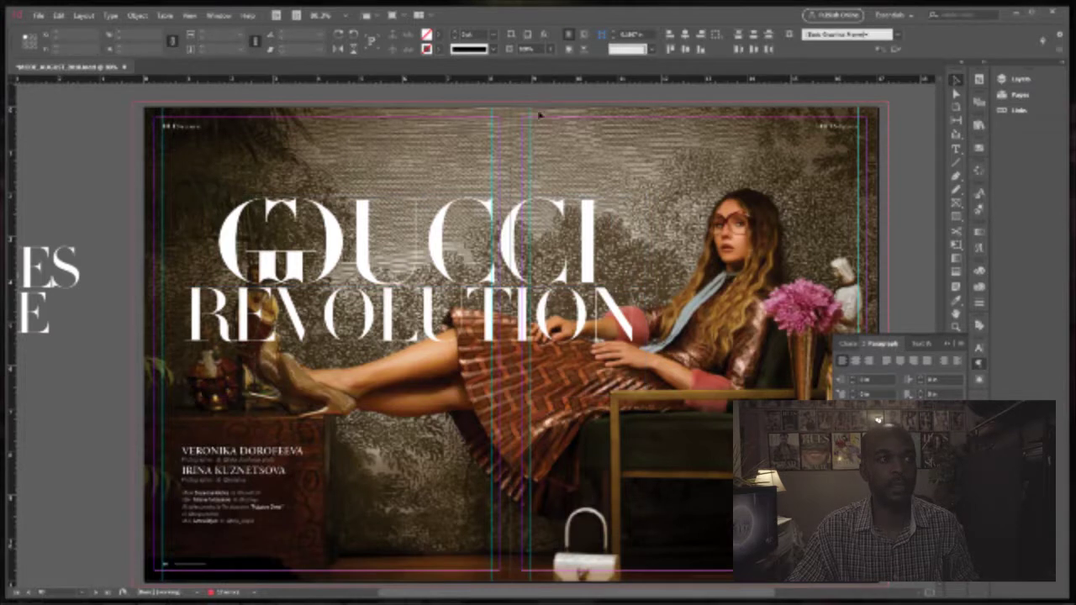
Step: Try GUCCI at a slightly smaller size and nudge it toward the centre above REVOLUTION
click(502, 236)
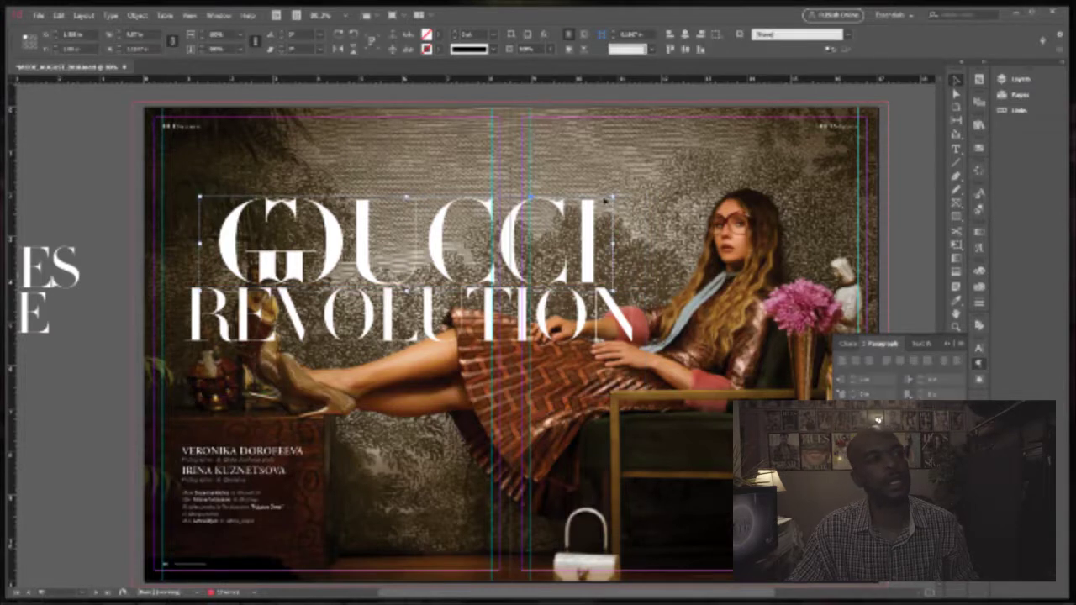
drag(612, 198, 589, 201)
drag(551, 239, 515, 238)
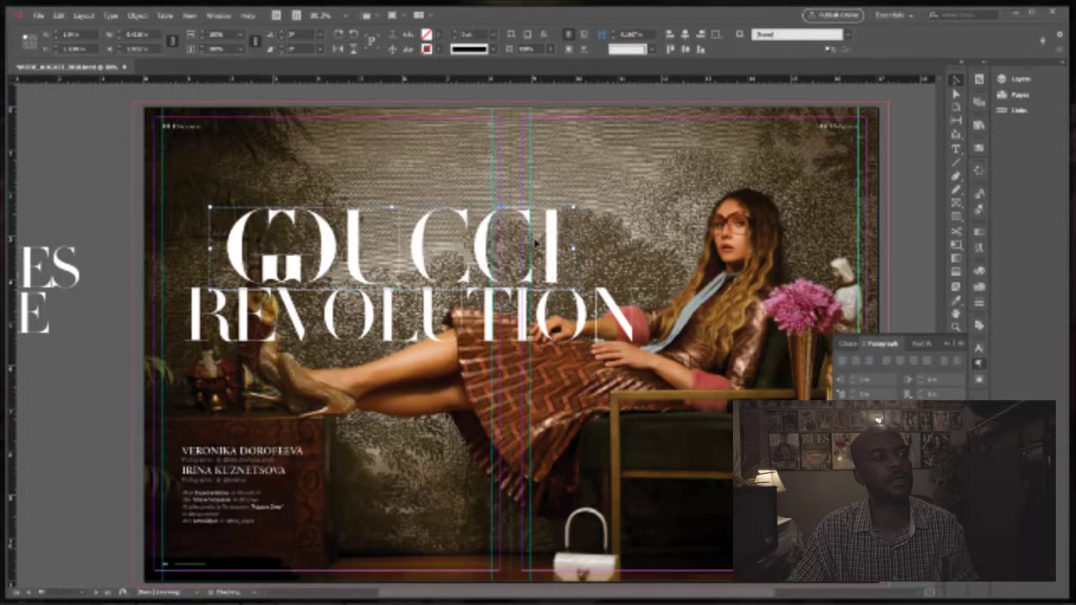
click(110, 130)
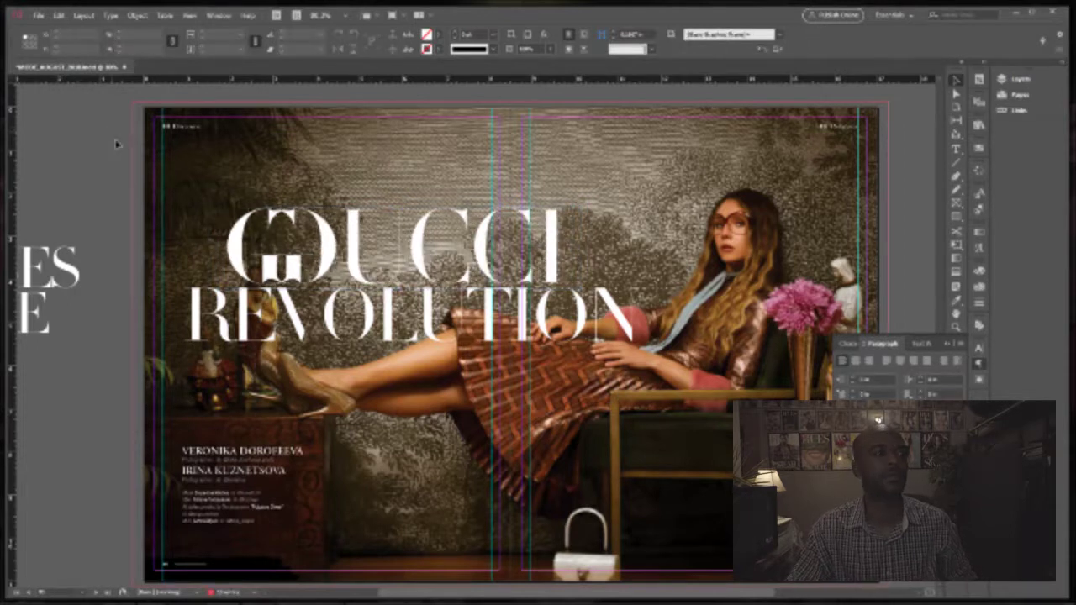
click(308, 227)
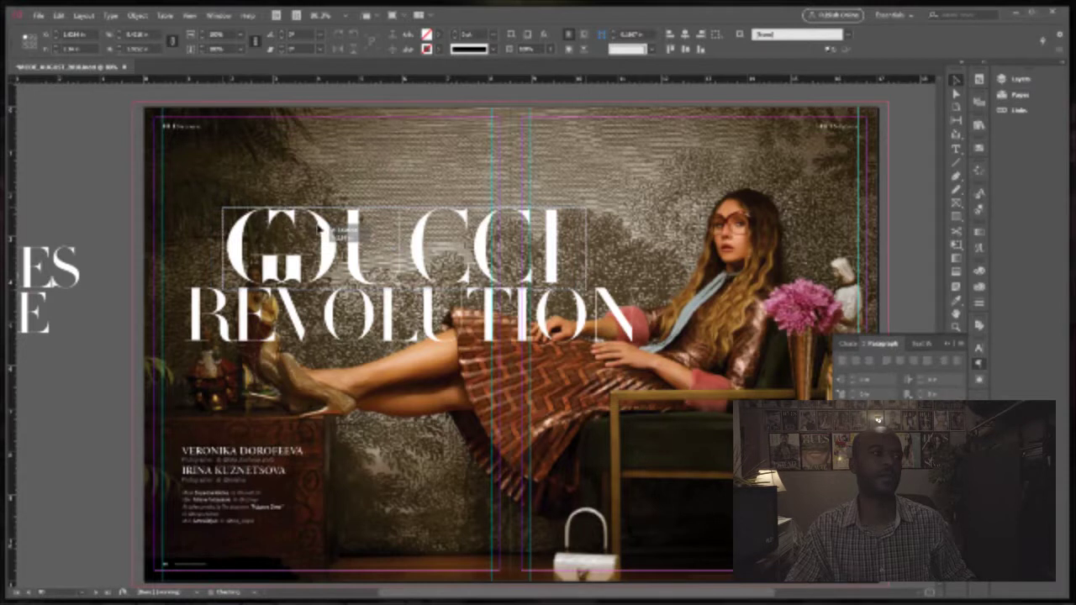
key(shift+Right)
click(88, 220)
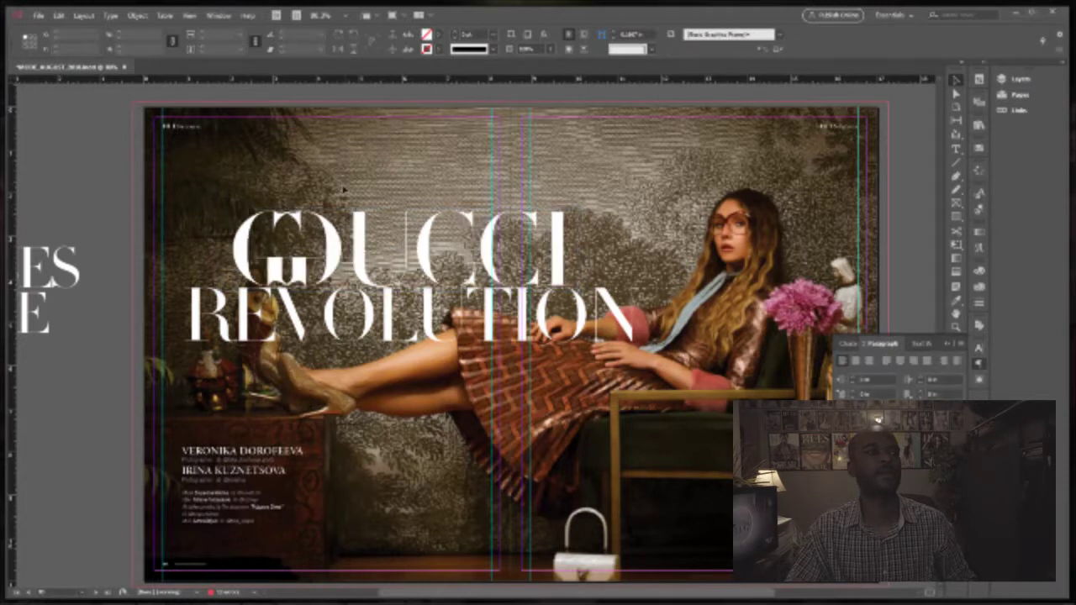
Step: Shift the whole headline slightly toward the model, then enlarge GUCCI and recentre it above REVOLUTION
drag(95, 202, 360, 321)
click(128, 170)
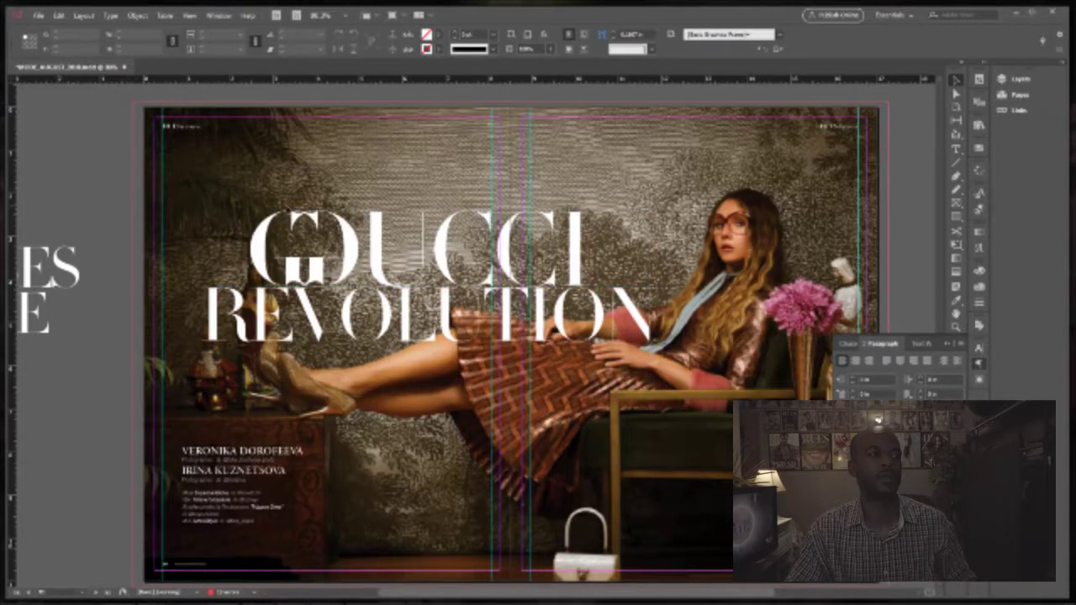
click(343, 248)
drag(598, 208, 632, 199)
drag(541, 236, 543, 231)
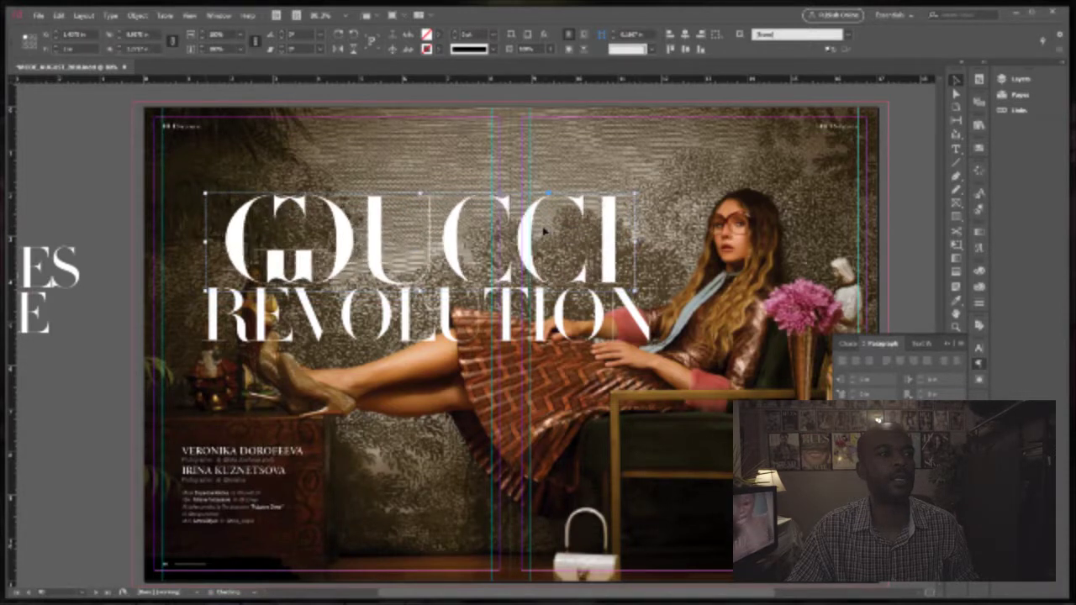
Step: Try nudging GUCCI slightly sideways above REVOLUTION
click(512, 157)
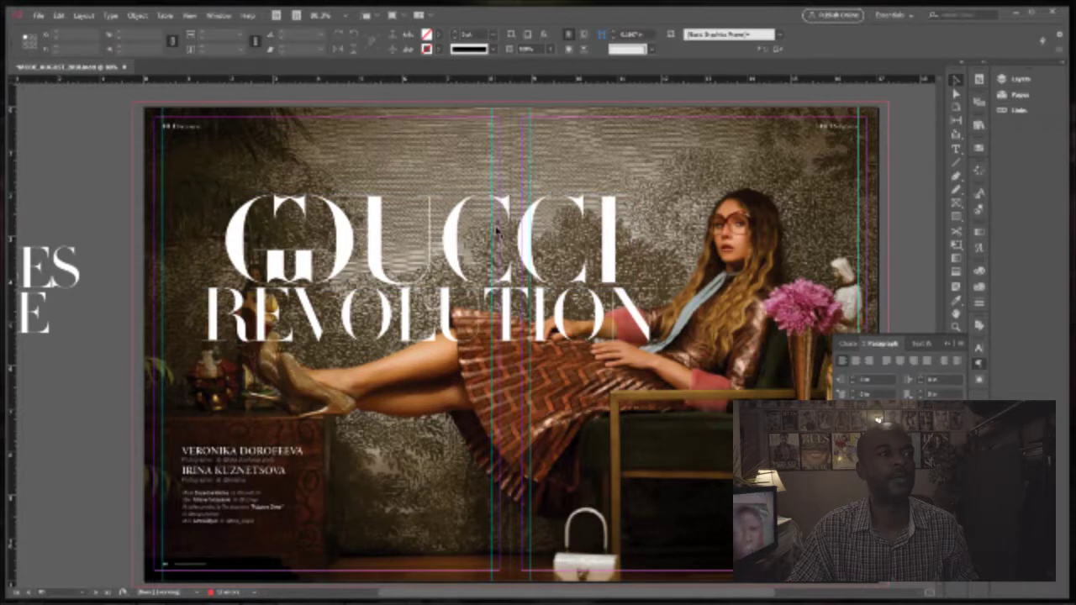
click(498, 231)
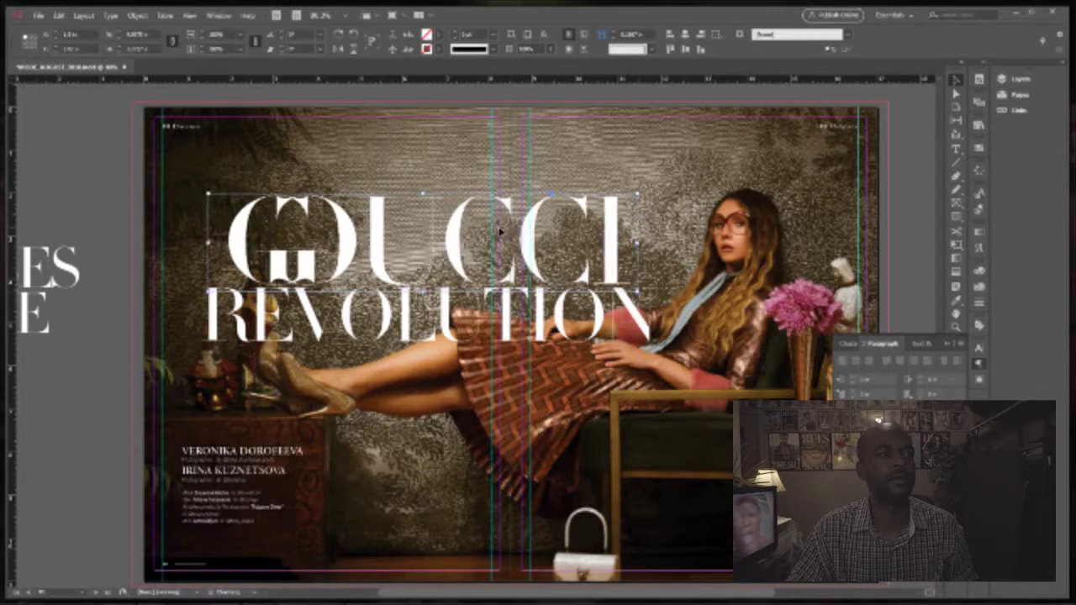
key(ctrl+shift+a)
click(479, 213)
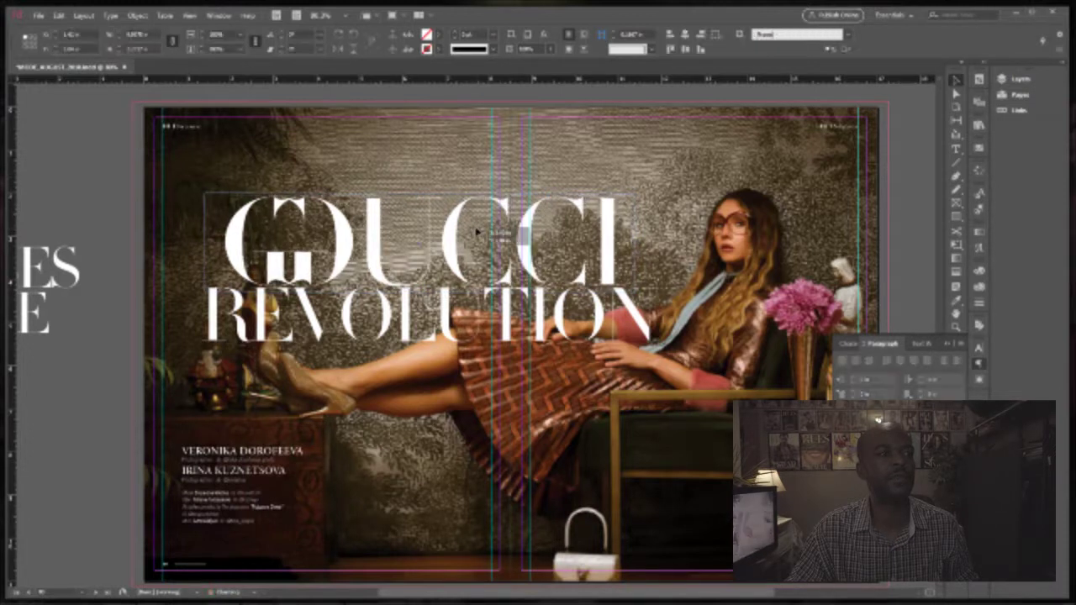
key(ctrl+shift+a)
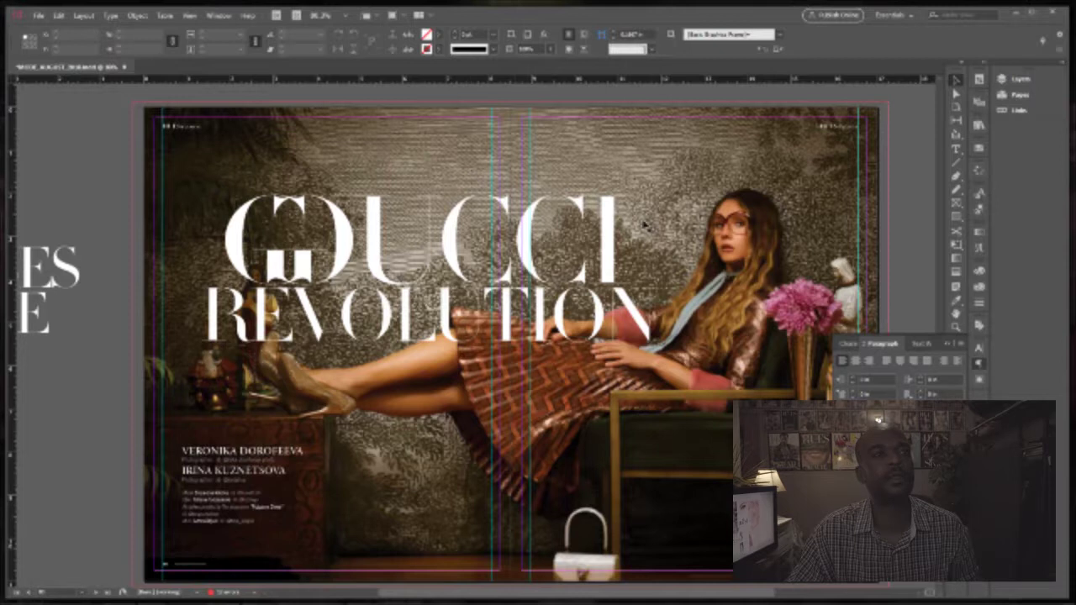
click(947, 344)
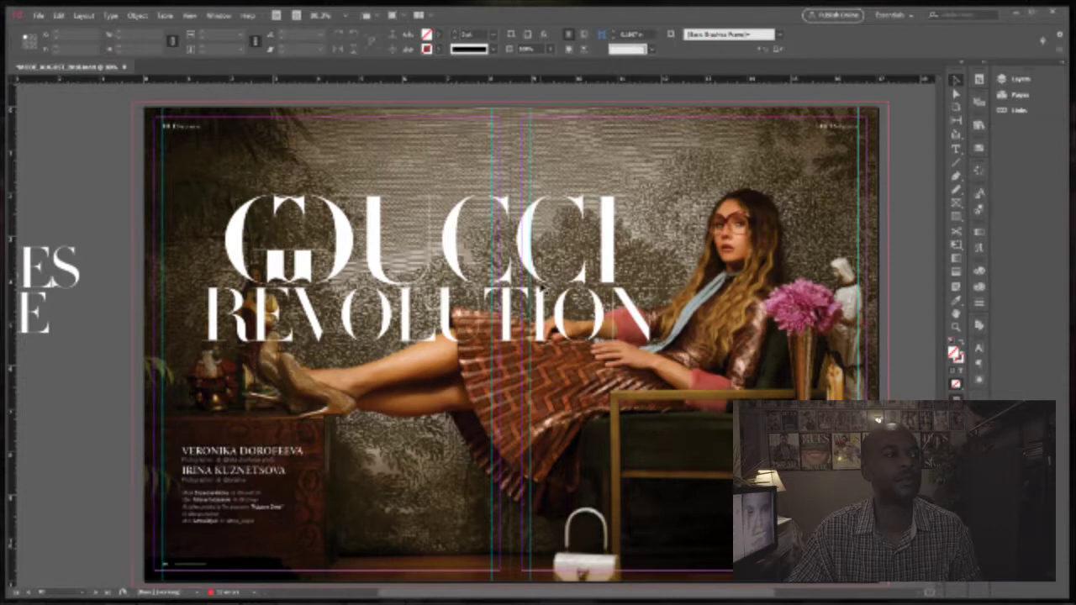
Step: Group all the credit lines on the cabinet and raise them slightly together
click(240, 489)
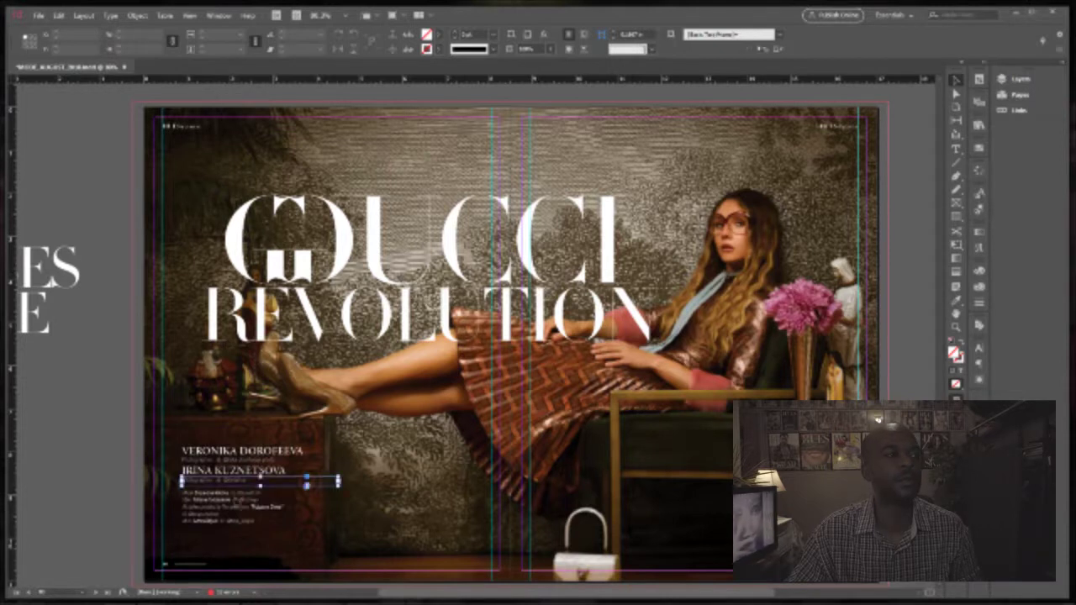
click(238, 546)
drag(232, 537, 218, 443)
key(ctrl+g)
click(418, 173)
drag(264, 475, 264, 455)
click(71, 416)
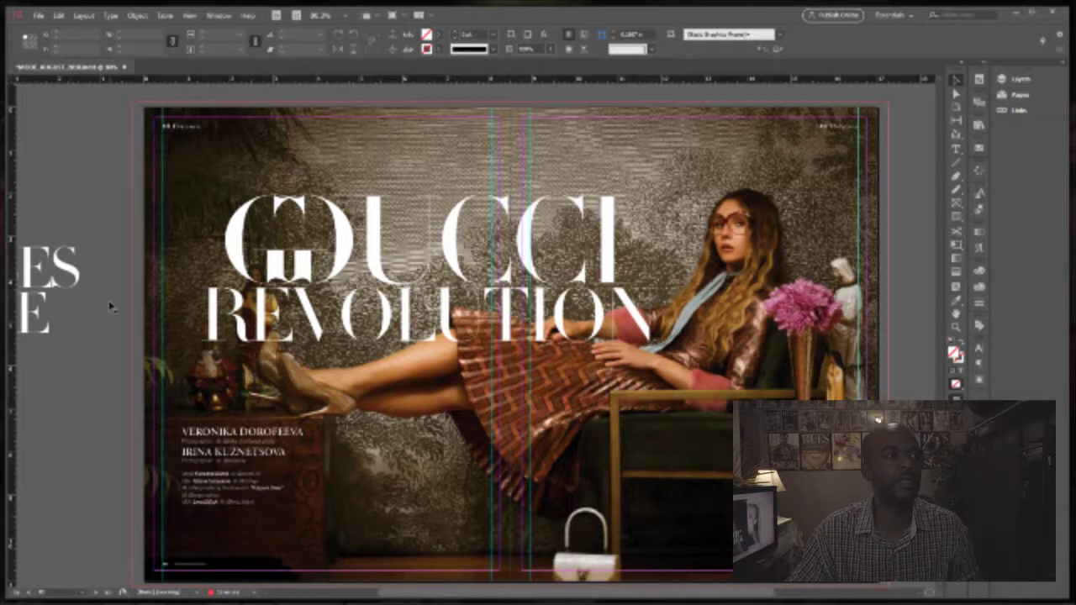
Step: Delete the leftover ROSES ARE text from the pasteboard beside the left page
drag(108, 322, 355, 333)
drag(307, 204, 231, 353)
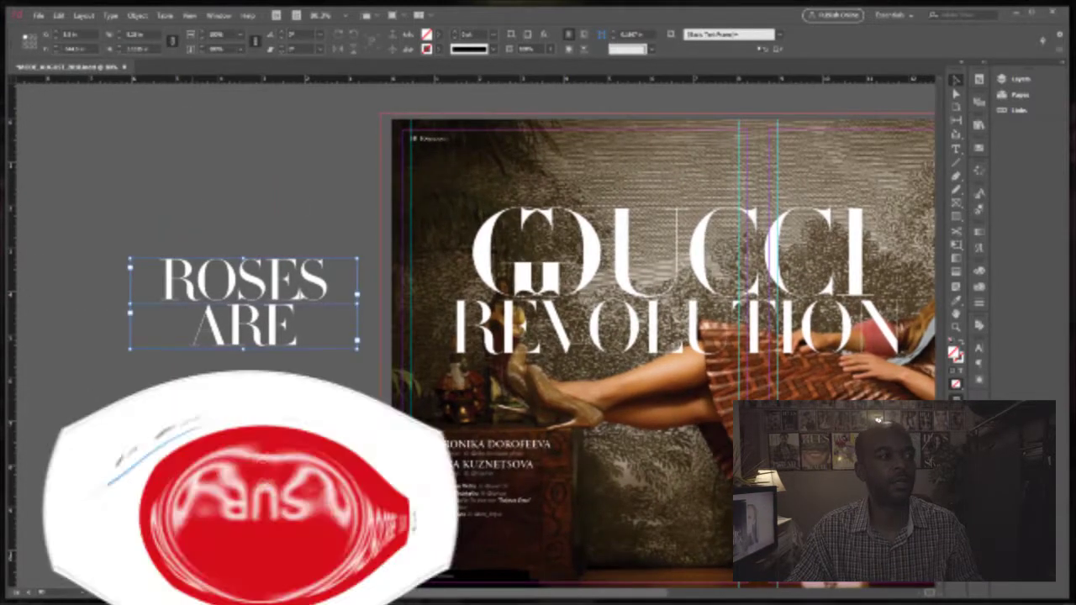
key(Delete)
drag(401, 283, 156, 258)
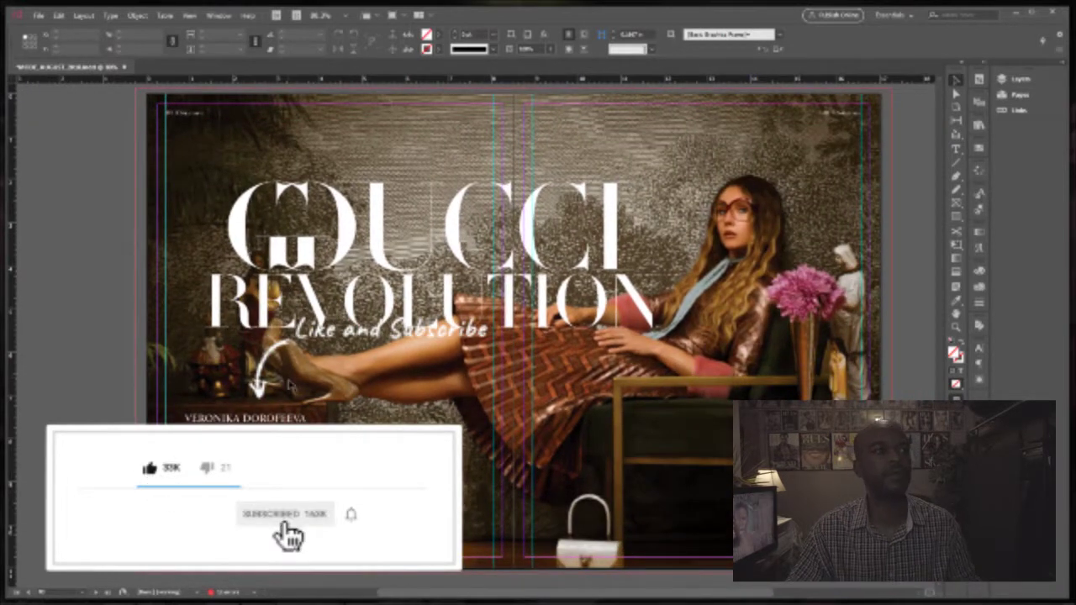
Step: Try lowering GUCCI and REVOLUTION together slightly on the spread
key(ctrl+minus)
key(ctrl+minus)
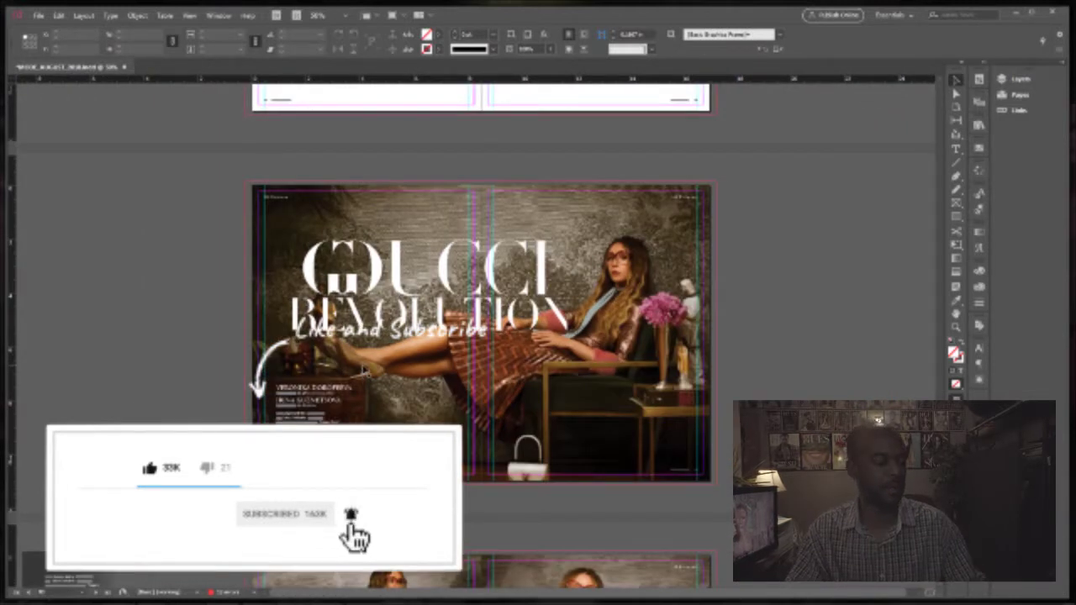
key(ctrl+minus)
key(ctrl+equal)
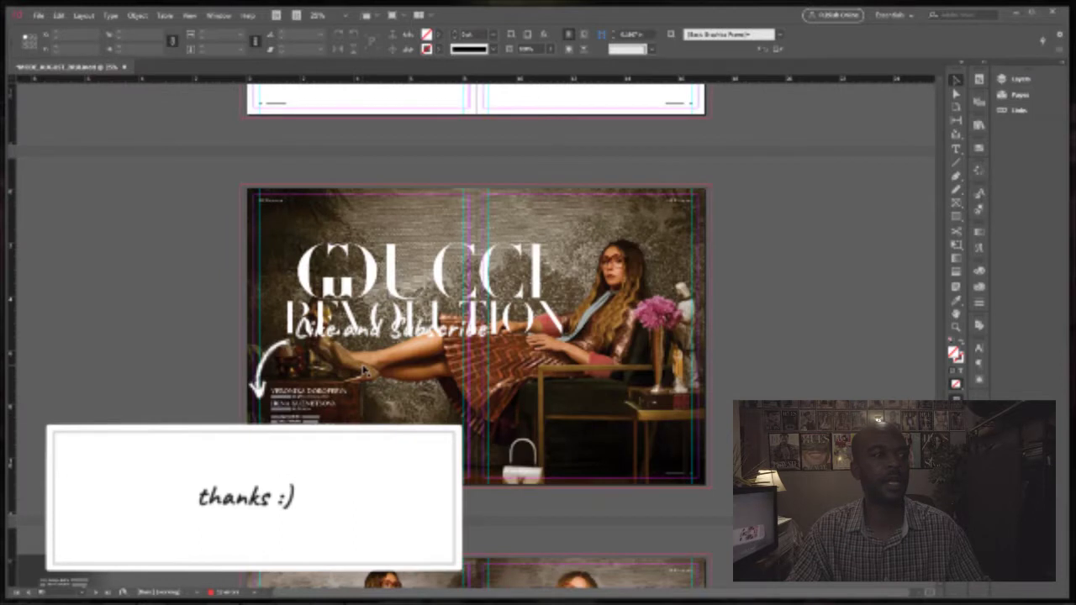
key(ctrl+minus)
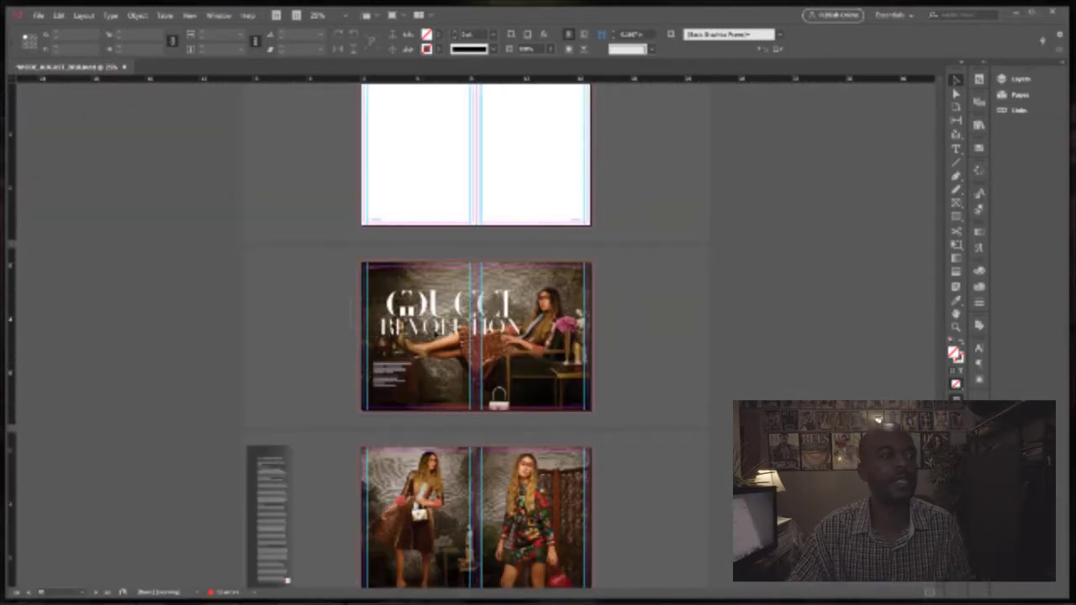
click(455, 315)
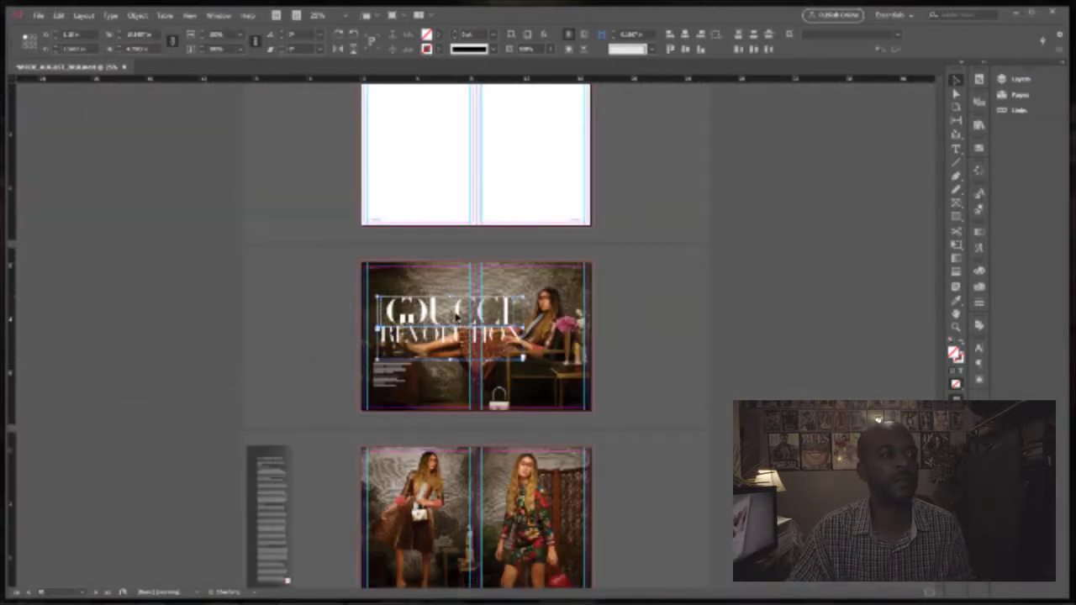
click(336, 305)
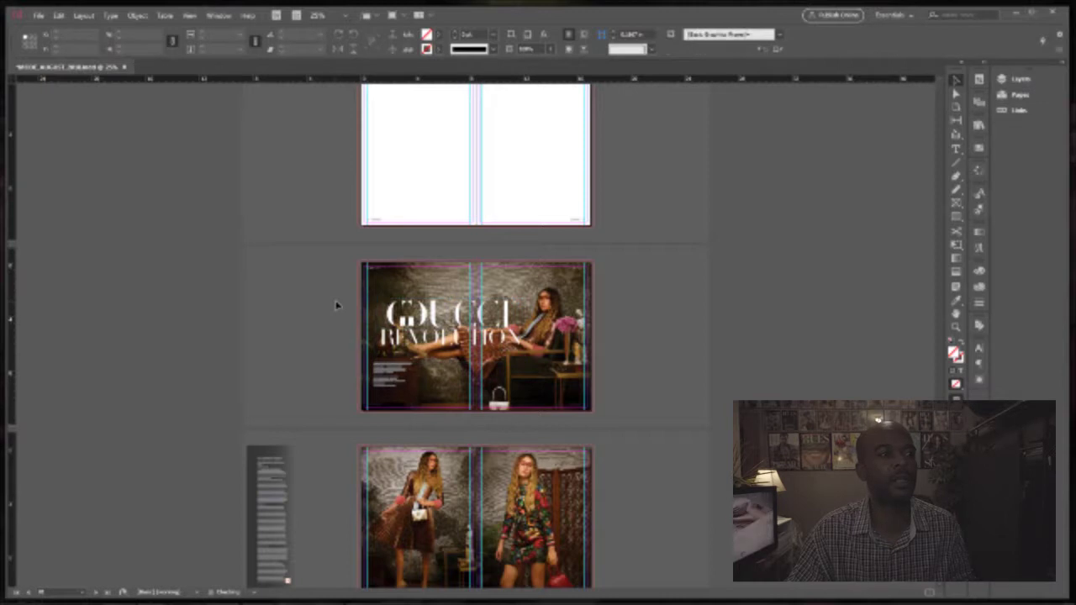
drag(306, 291, 489, 346)
drag(411, 313, 410, 319)
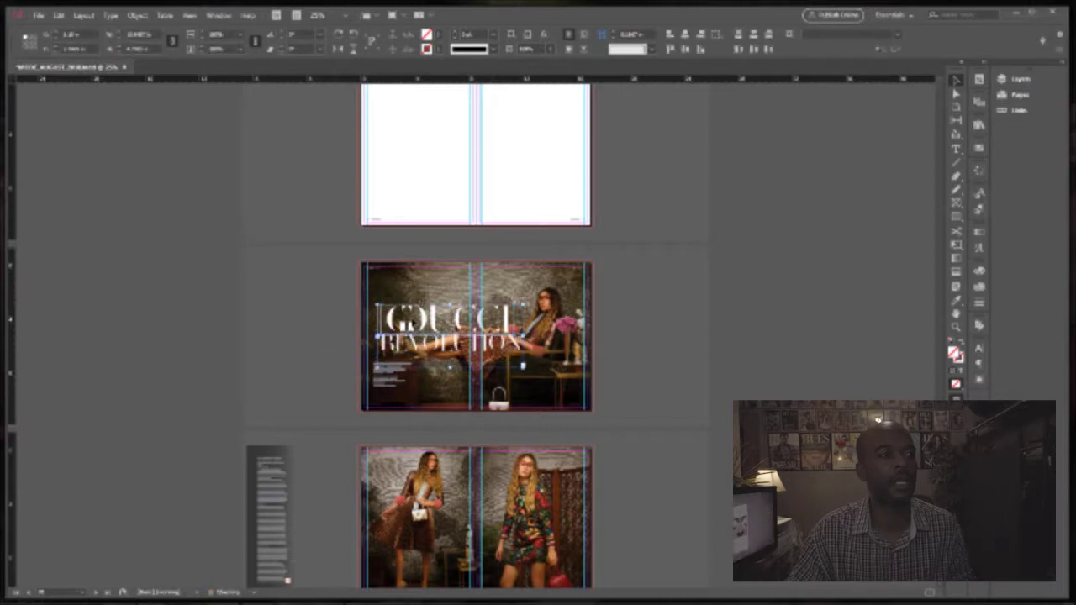
click(271, 309)
click(270, 310)
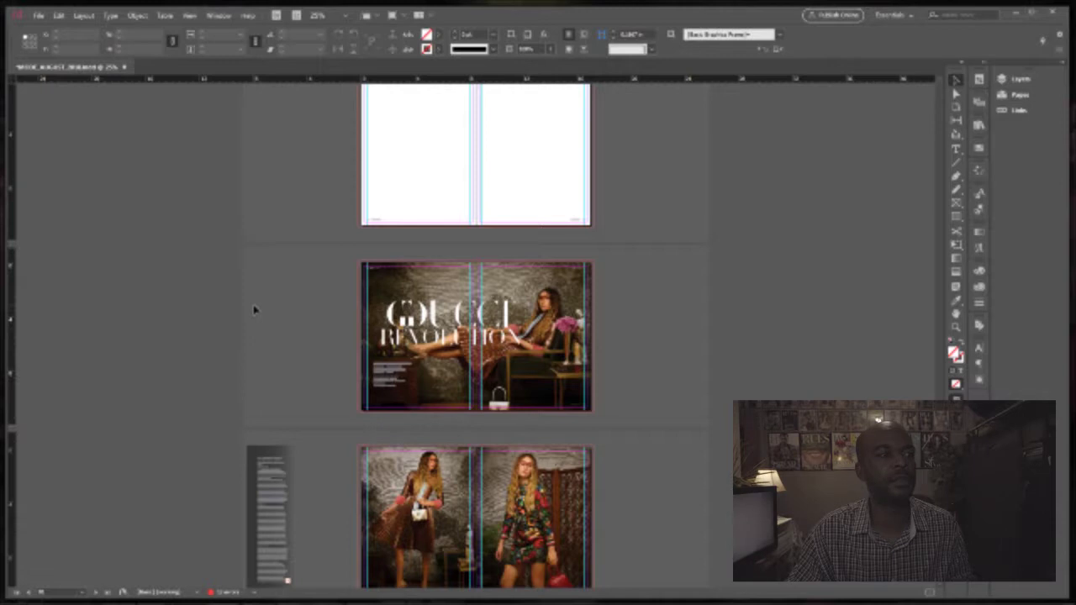
Step: Move the credits off the cabinet to beneath REVOLUTION near the gutter, and centre-align their ungrouped text
drag(380, 379, 467, 373)
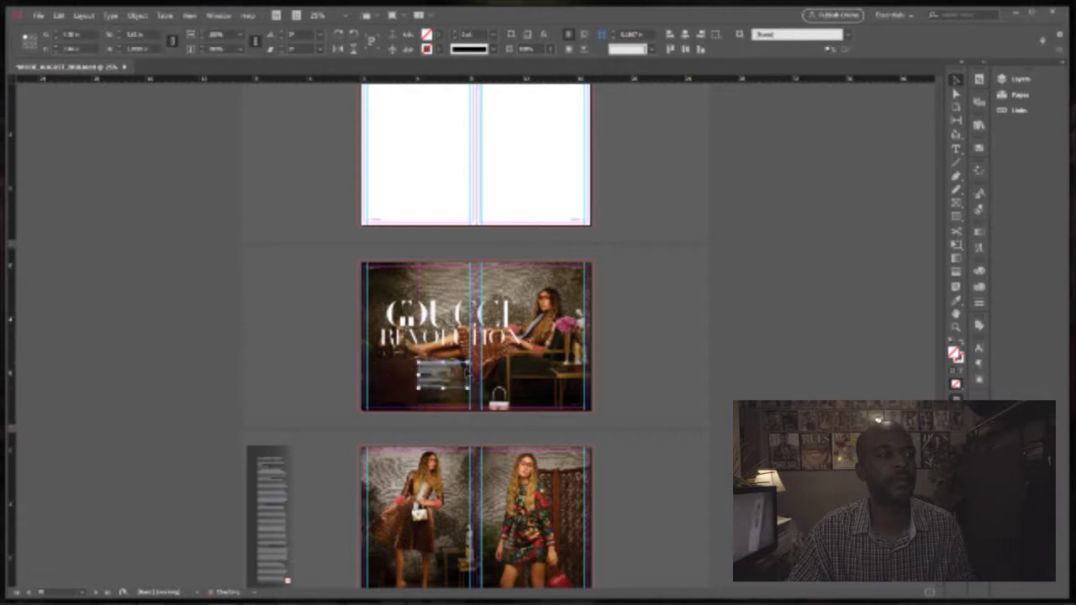
click(979, 363)
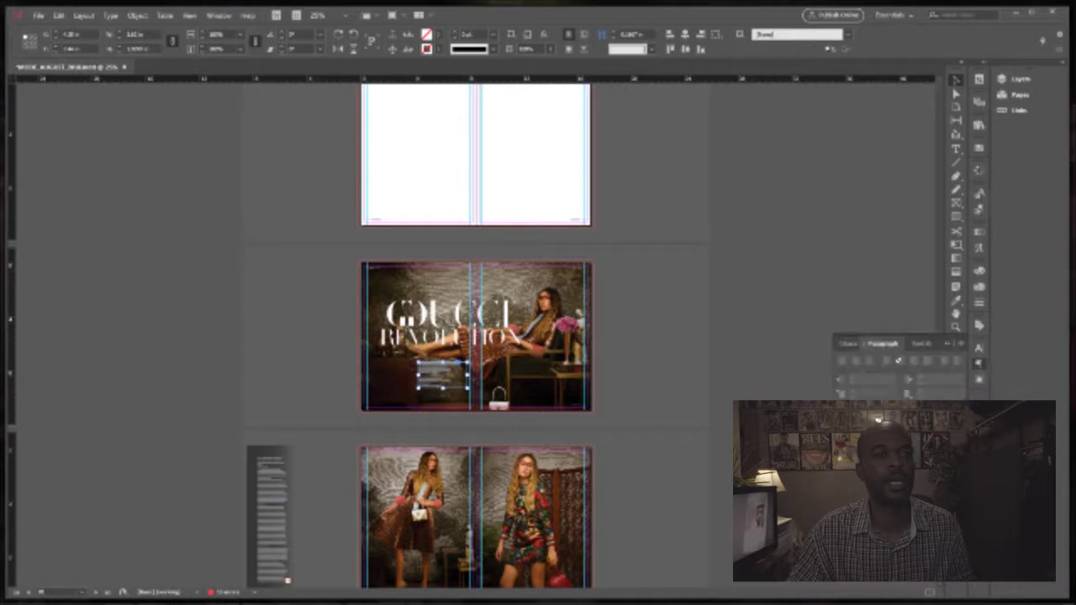
click(438, 395)
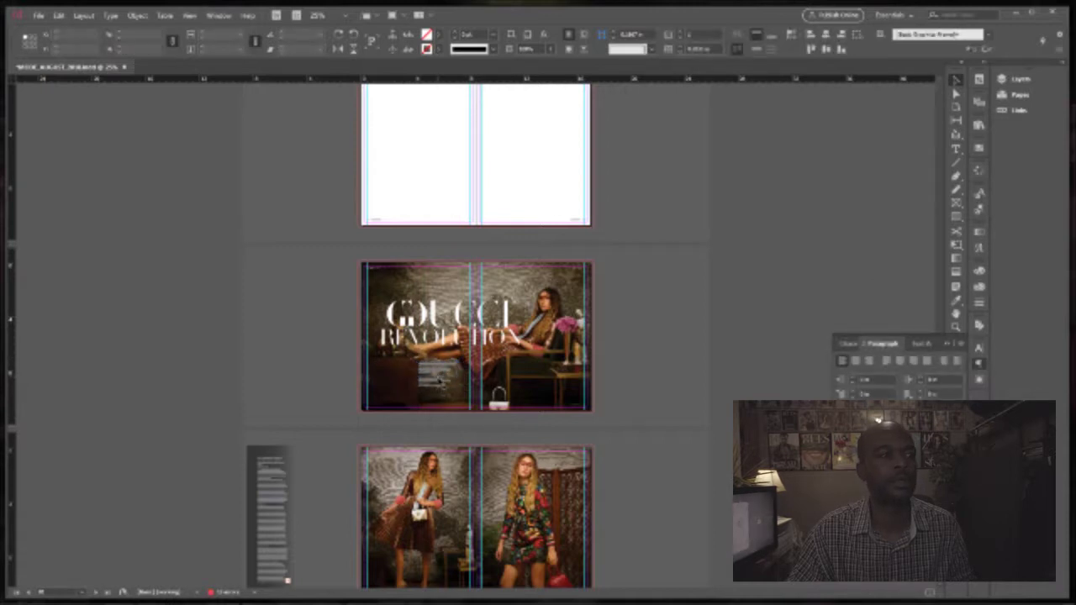
click(437, 383)
key(ctrl+shift+g)
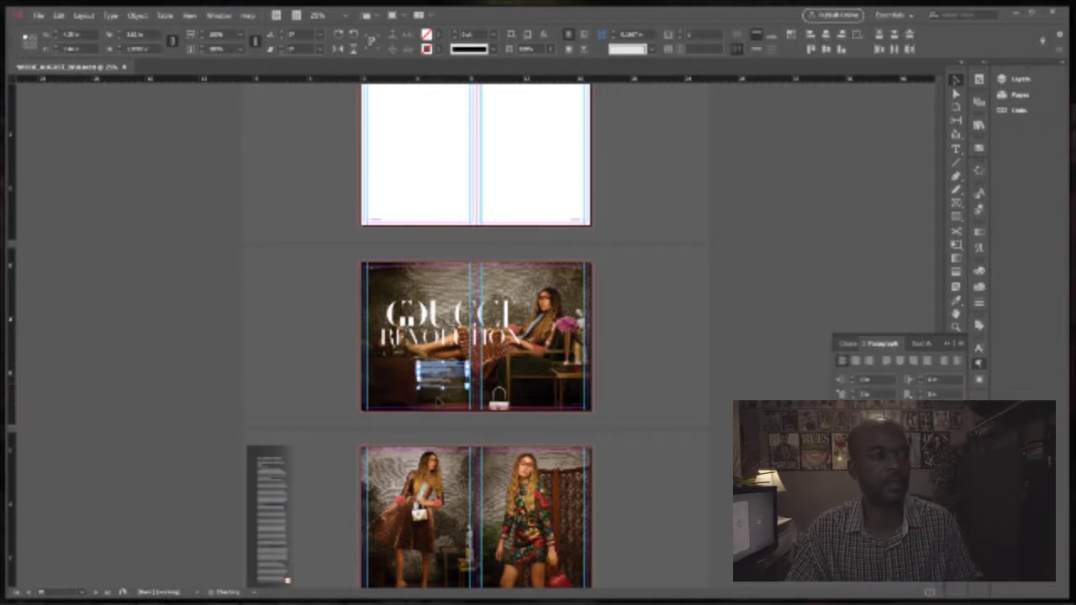
click(436, 393)
click(435, 366)
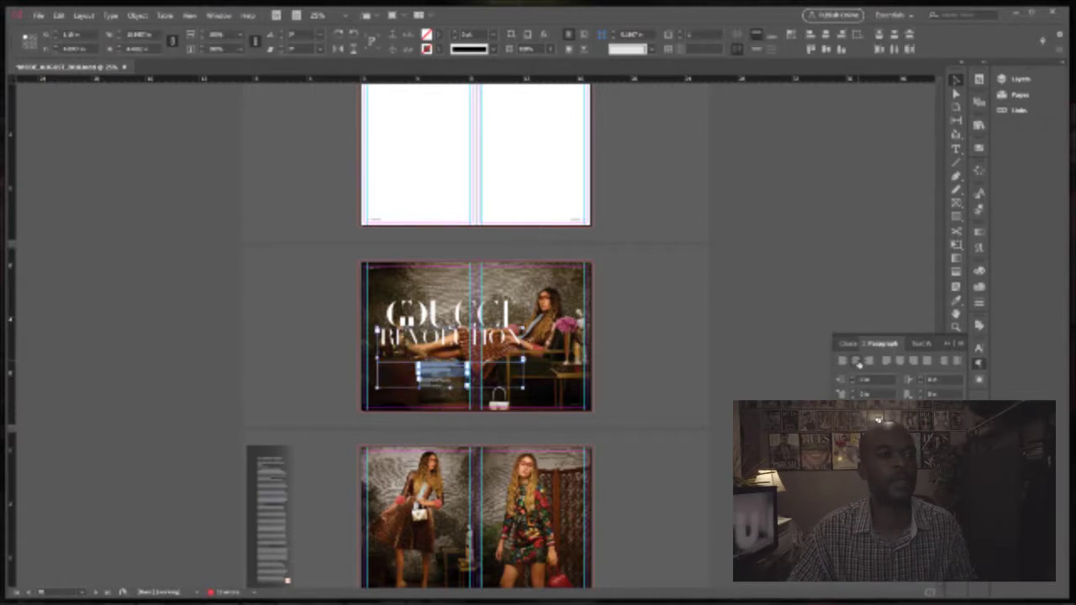
click(718, 261)
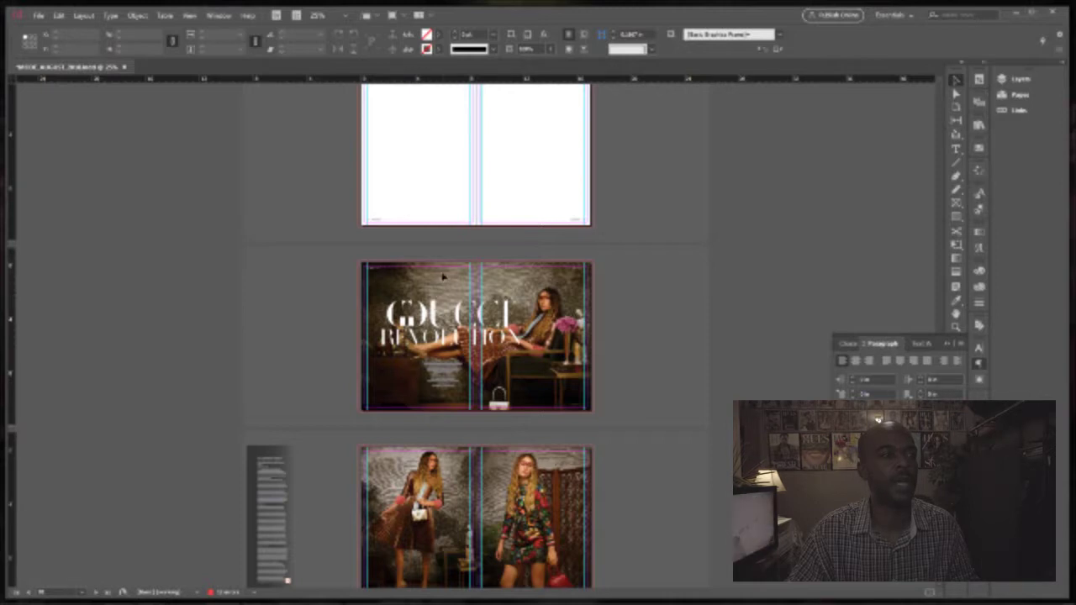
Step: Nudge the whole GUCCI REVOLUTION headline slightly toward the left page's outer edge
click(476, 344)
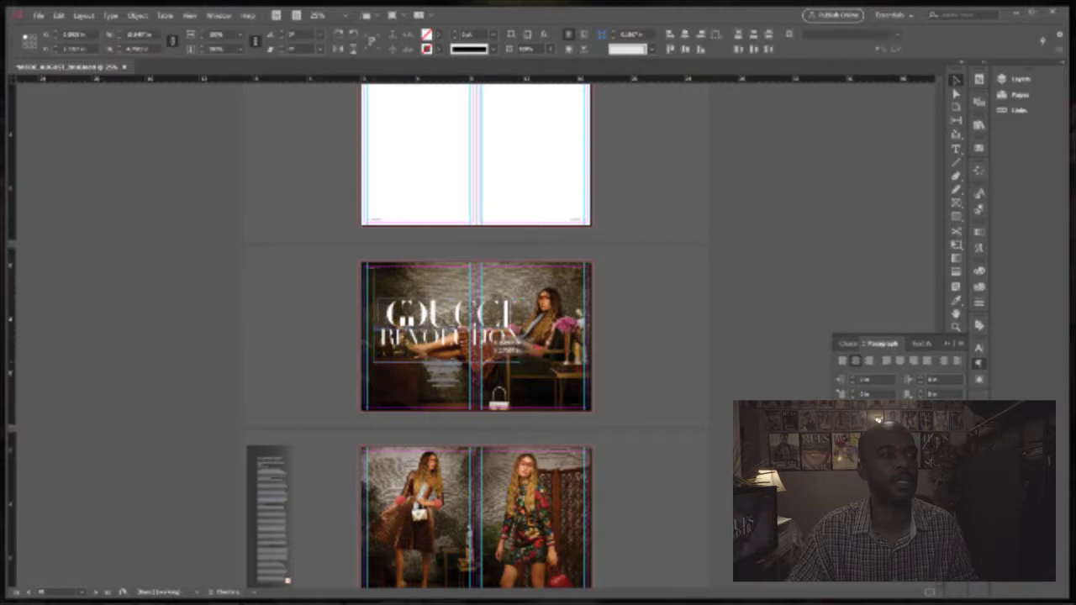
key(shift+Left)
key(shift+Left)
click(516, 269)
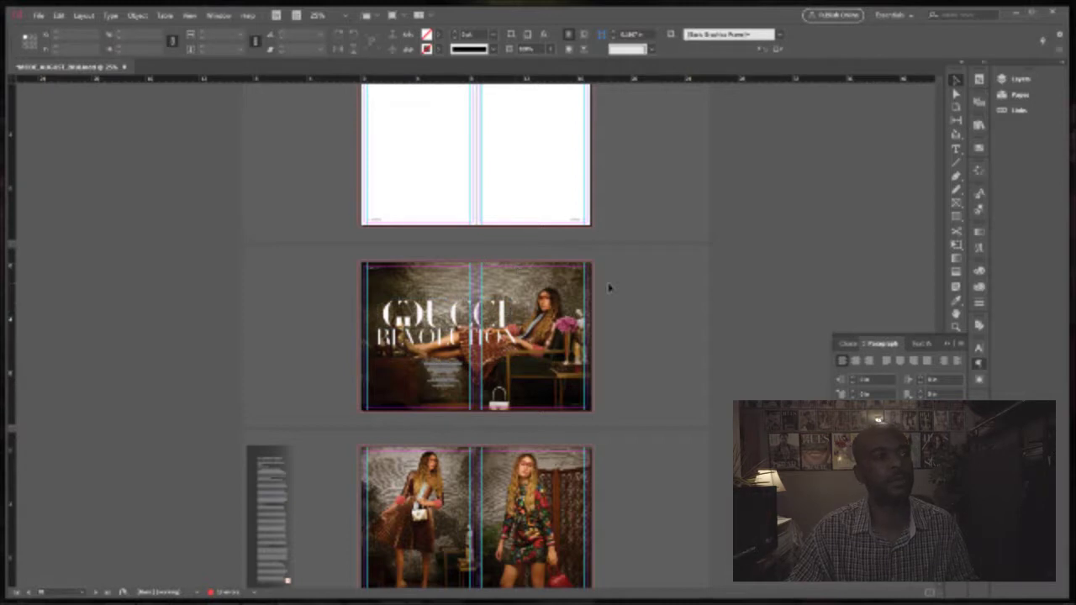
Step: Shift REVOLUTION alone slightly toward the left page's outer edge so it sits centred beneath GUCCI
click(502, 345)
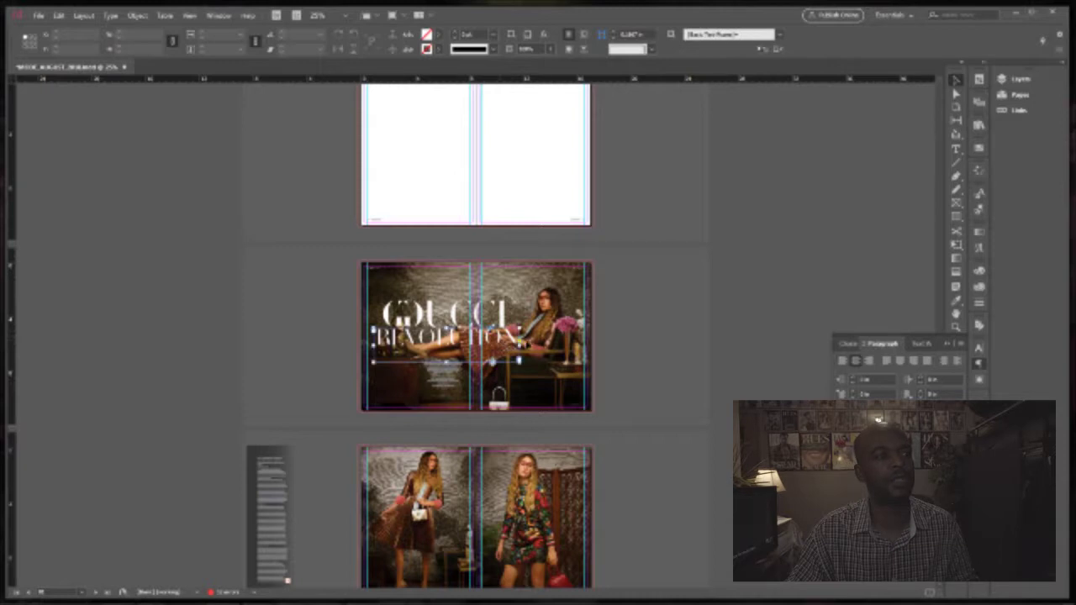
click(849, 345)
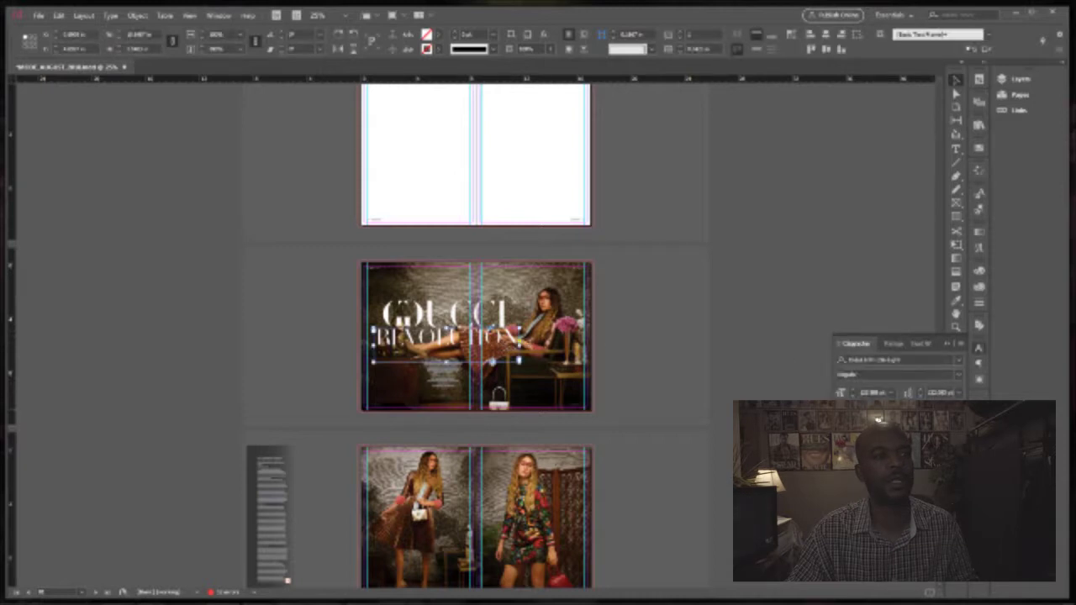
click(730, 336)
ctrl+click(524, 328)
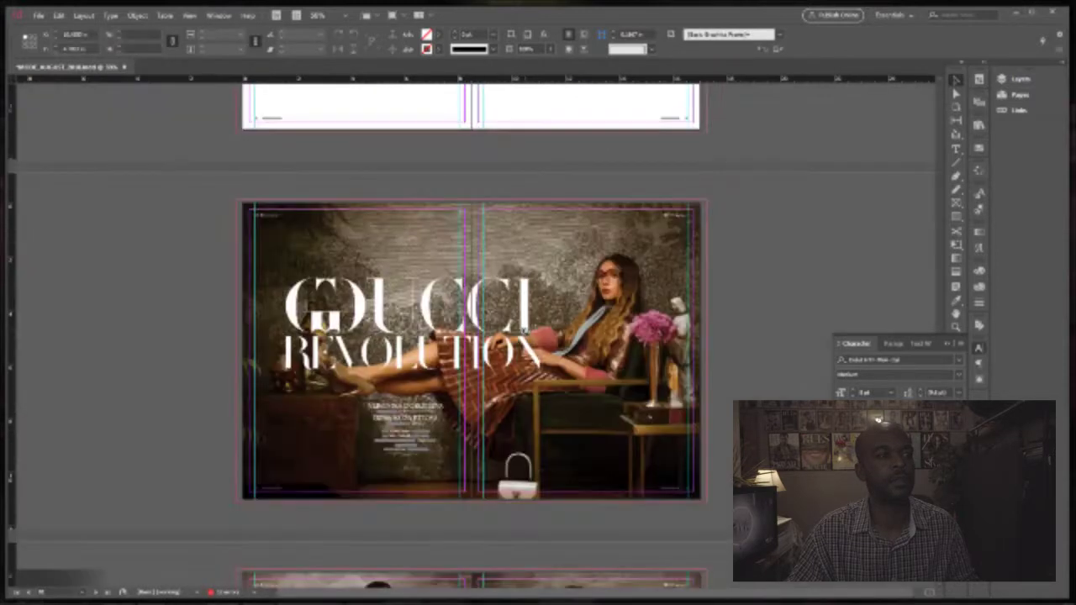
ctrl+click(523, 329)
drag(493, 371, 566, 313)
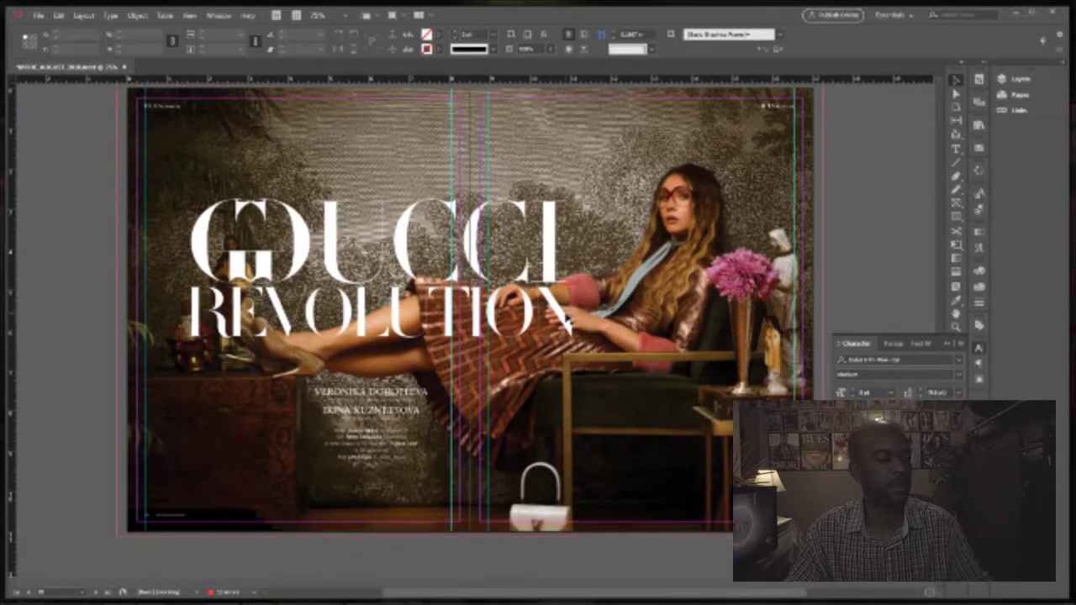
key(ctrl+minus)
click(476, 330)
key(t)
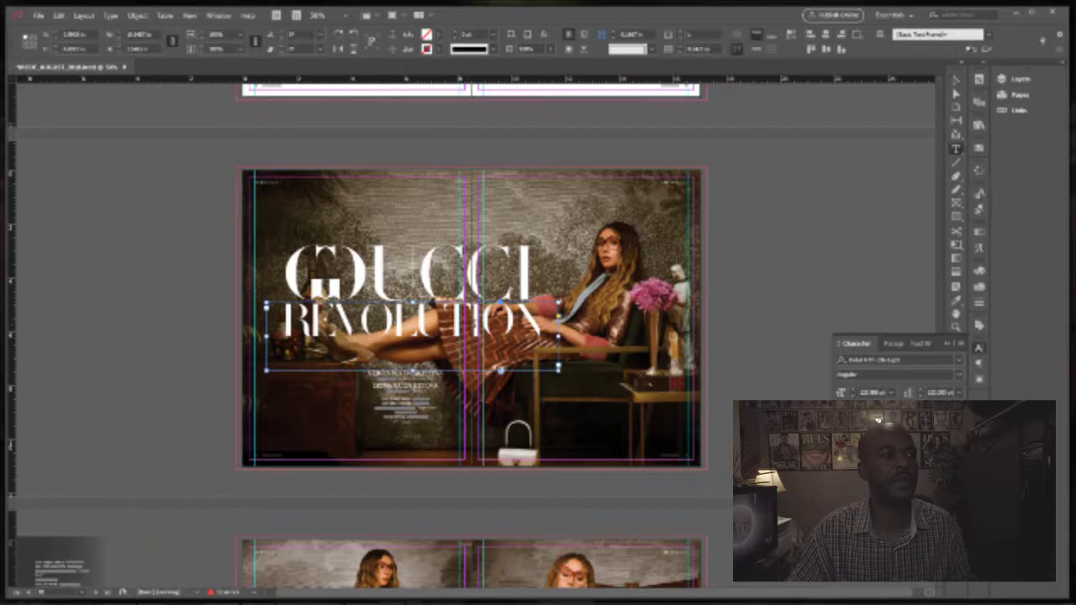
click(955, 79)
drag(518, 328, 512, 329)
click(805, 214)
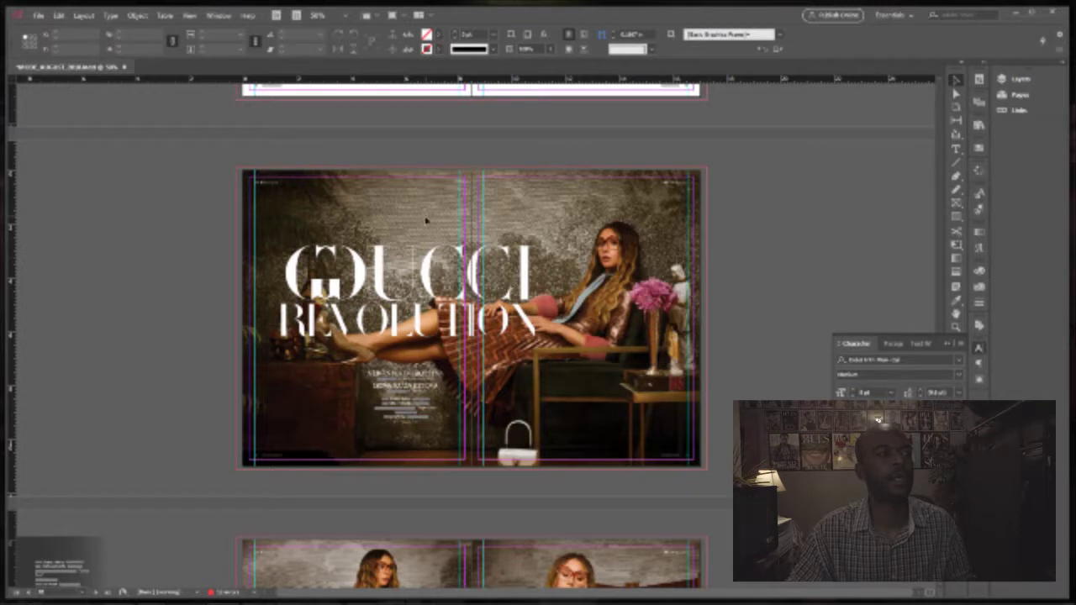
Step: Lower GUCCI and REVOLUTION together by a small amount over the model's legs
click(456, 279)
shift+click(458, 323)
drag(458, 324, 458, 327)
click(716, 208)
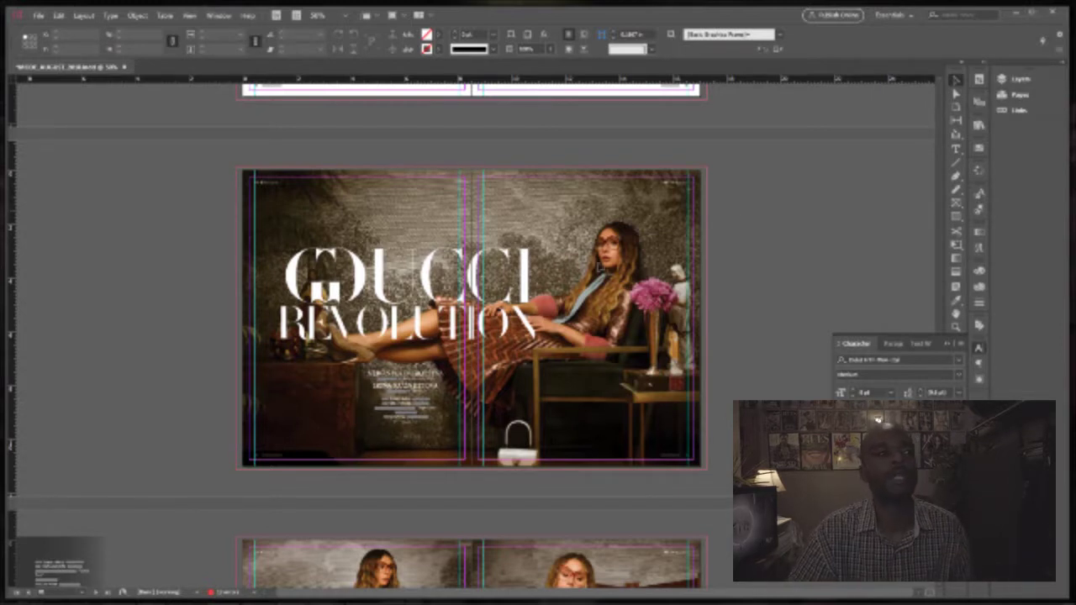
Step: Duplicate the REVOLUTION text frame onto the pasteboard beside the right page as a live-text backup
click(373, 337)
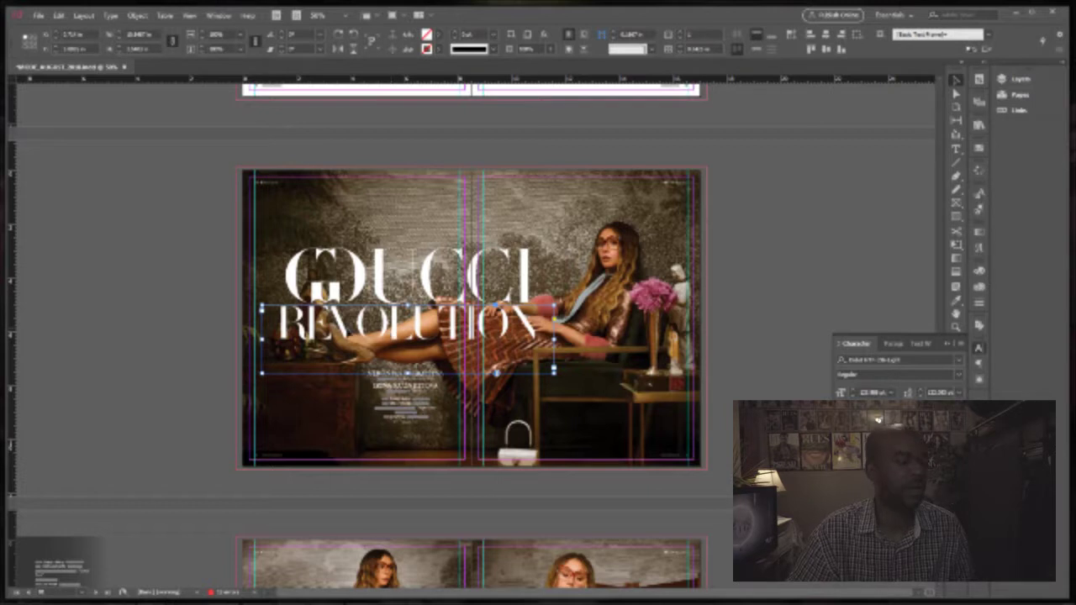
drag(372, 338, 780, 360)
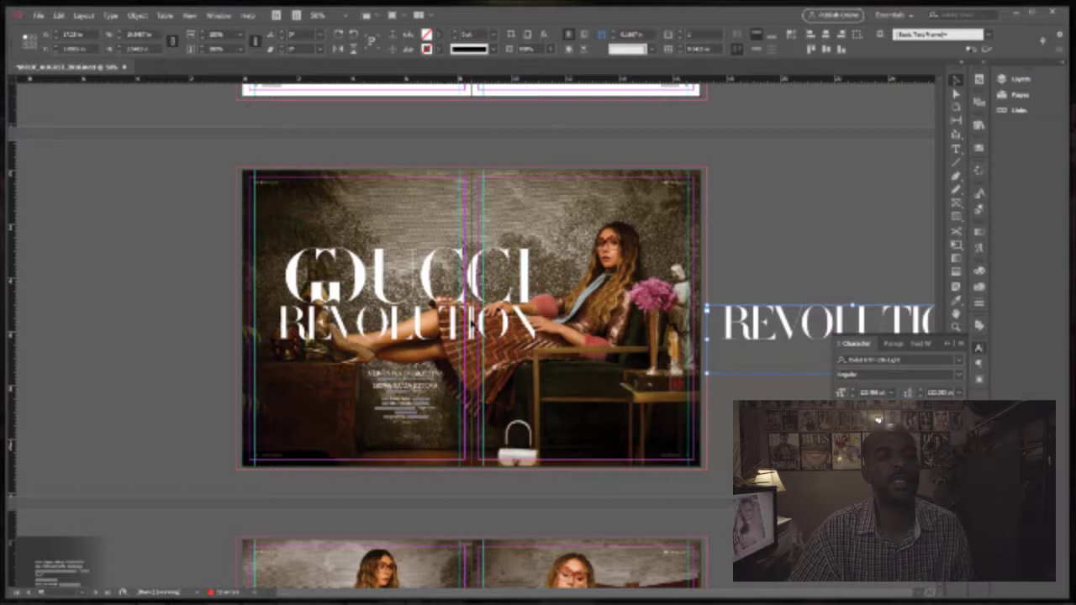
Step: Convert the original REVOLUTION line over the photo to outlines
click(381, 333)
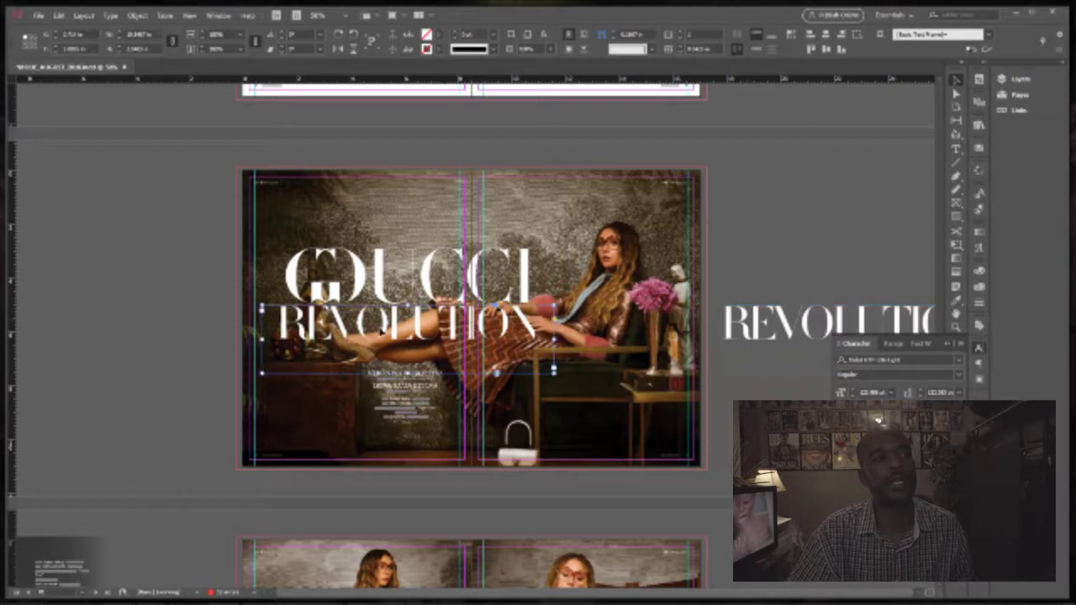
click(110, 16)
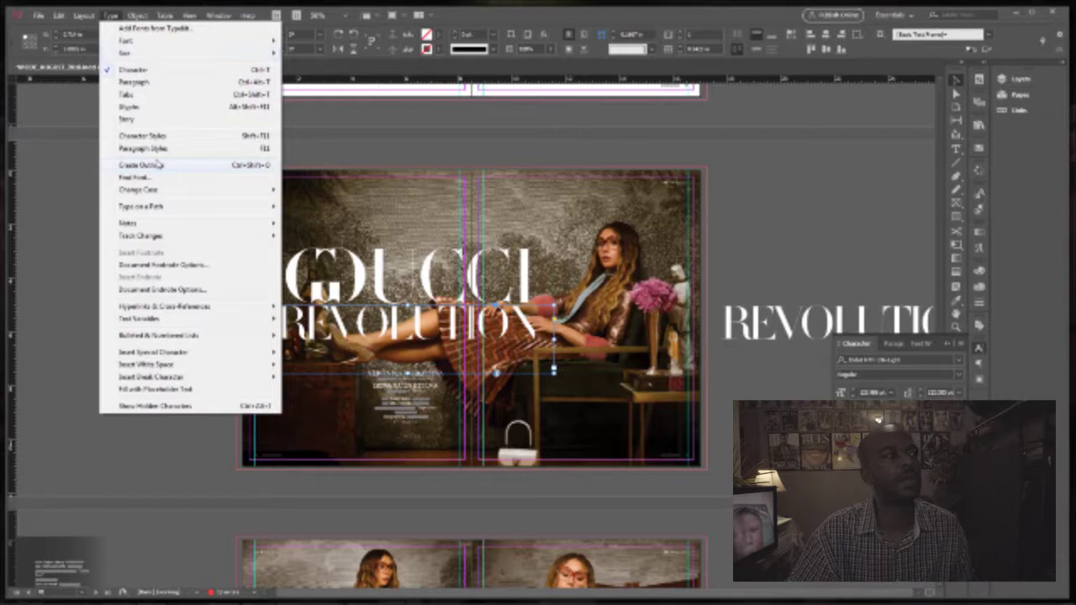
click(441, 142)
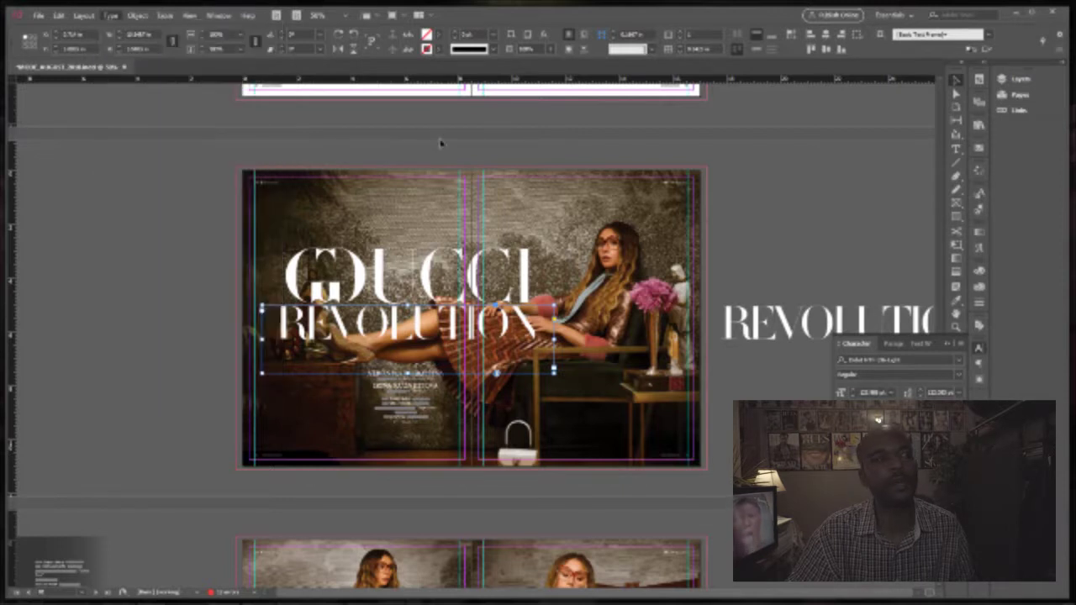
click(442, 143)
drag(255, 262, 637, 399)
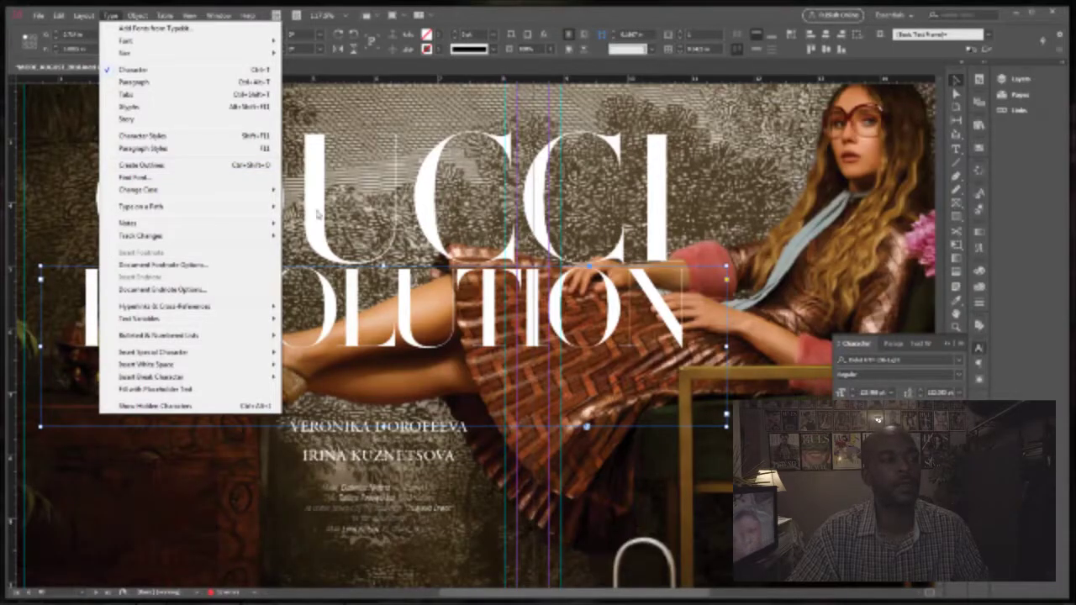
click(166, 166)
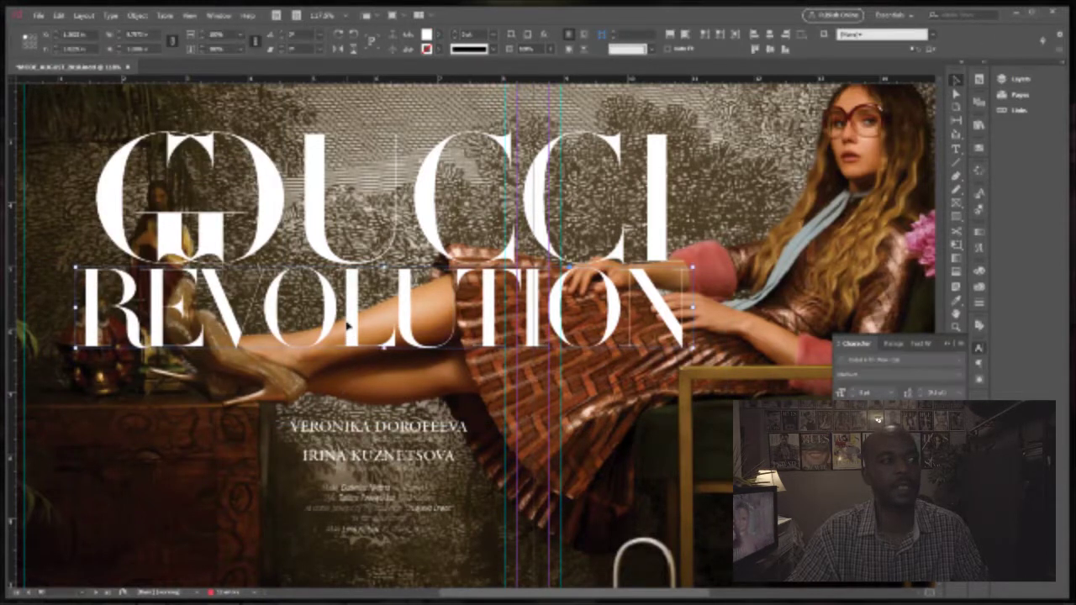
Step: Inspect the outlined REVOLUTION letter paths up close with the Direct Selection tool, leaving nothing selected
click(941, 99)
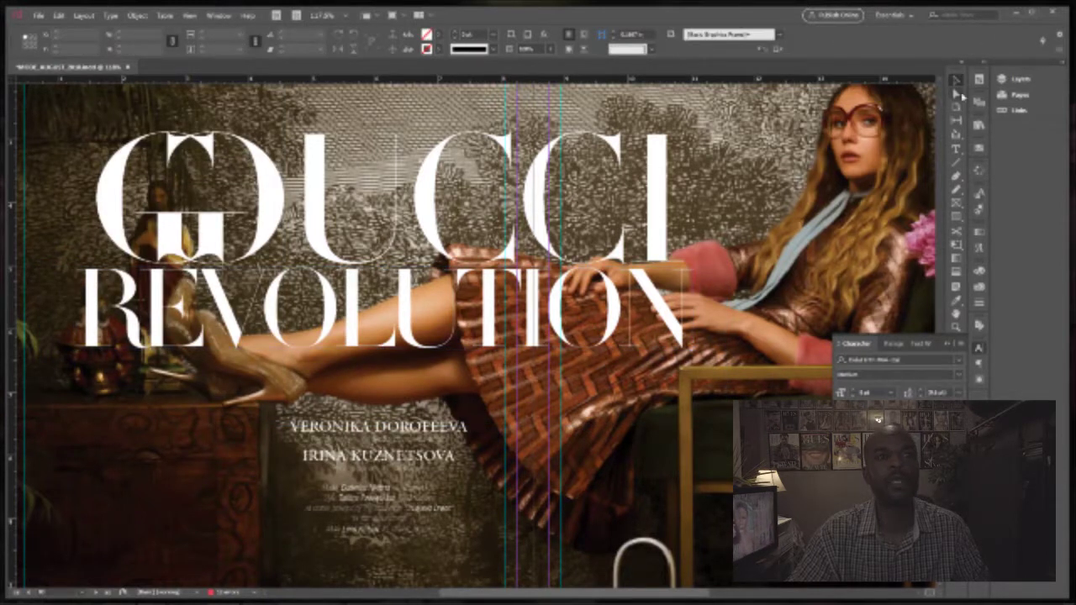
click(962, 96)
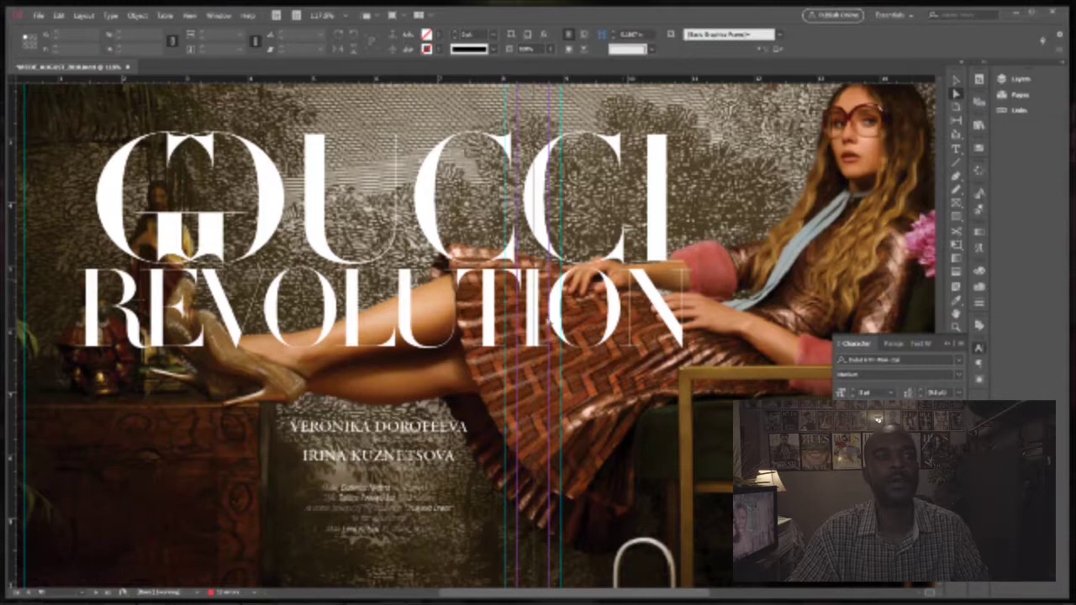
click(409, 332)
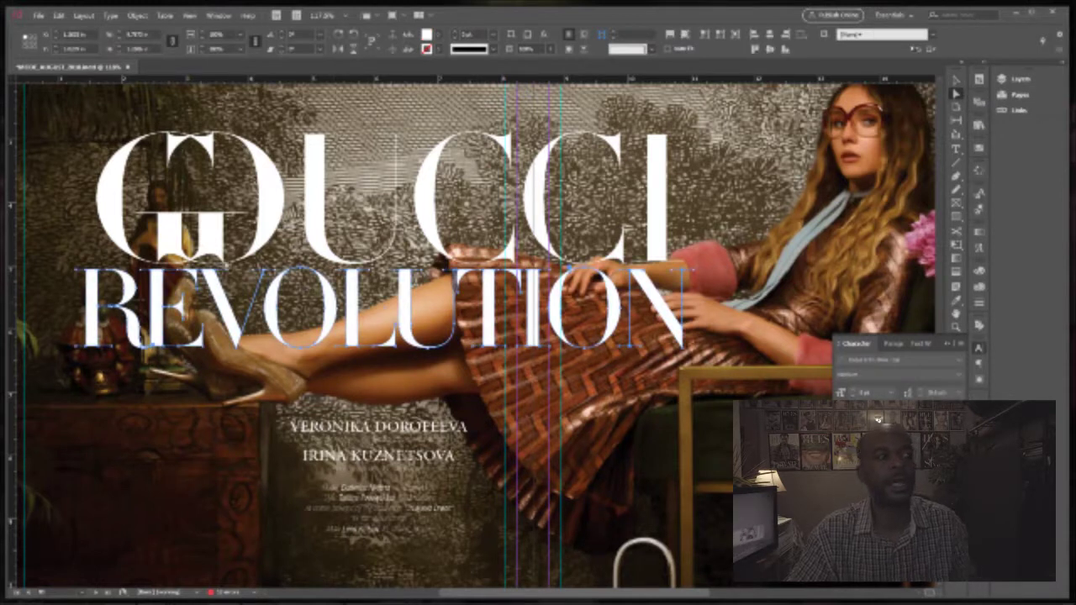
key(ctrl+space)
drag(95, 241, 470, 383)
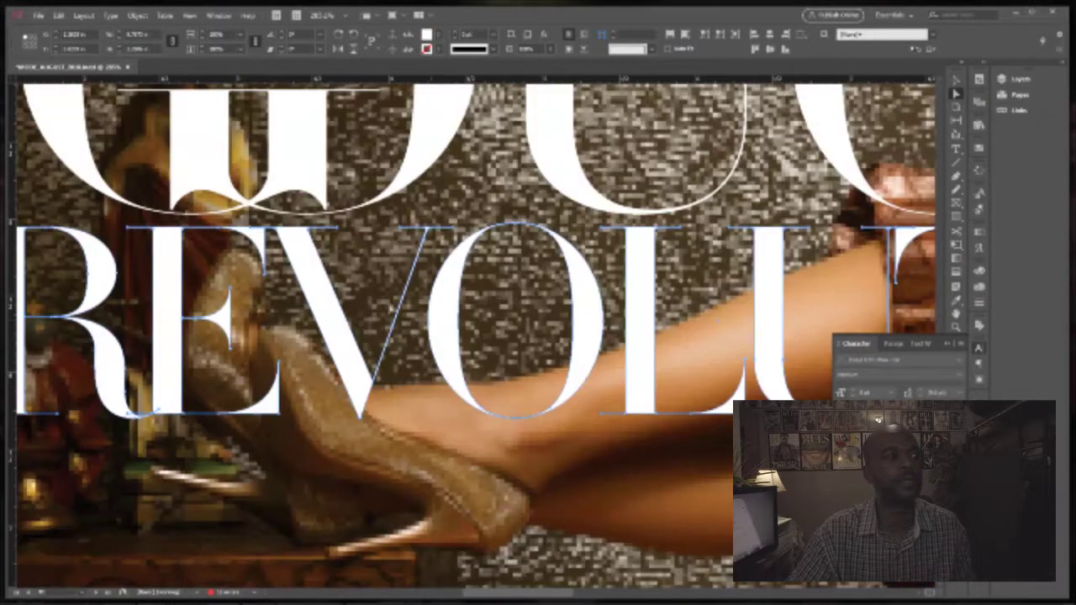
key(ctrl+shift+a)
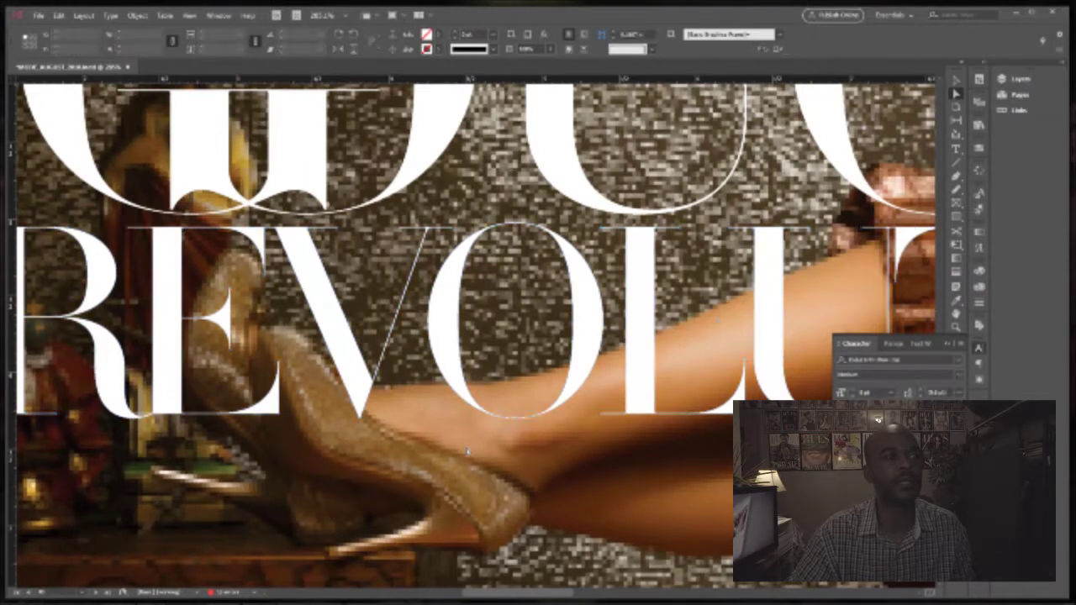
Step: Examine where the headline letters cross the model's legs, skirt and hands, and compare with the backup copy on the pasteboard
scroll(467, 451, down, 5)
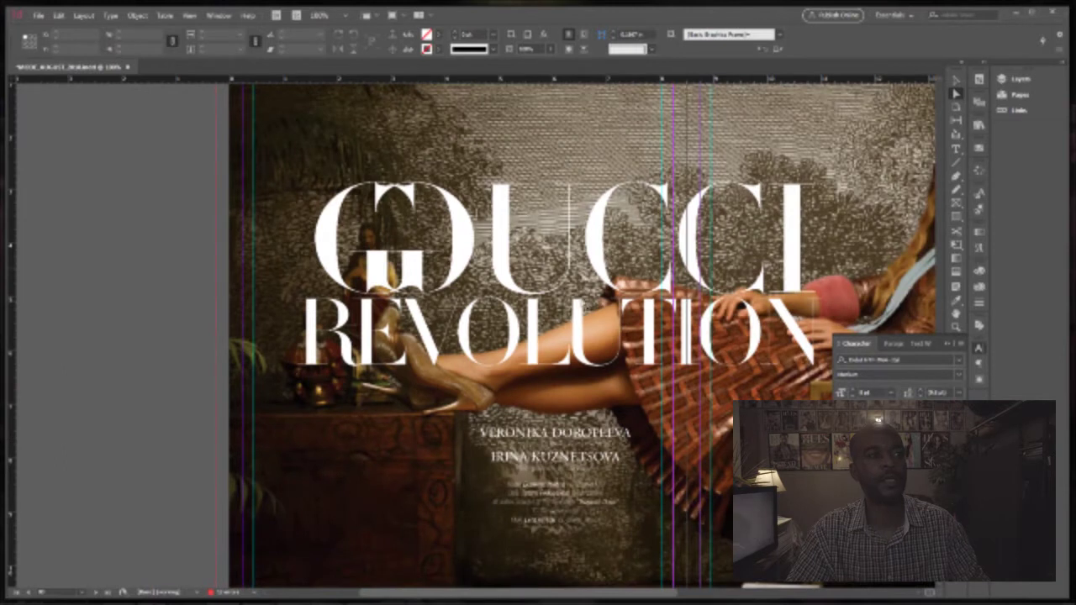
drag(714, 336, 614, 345)
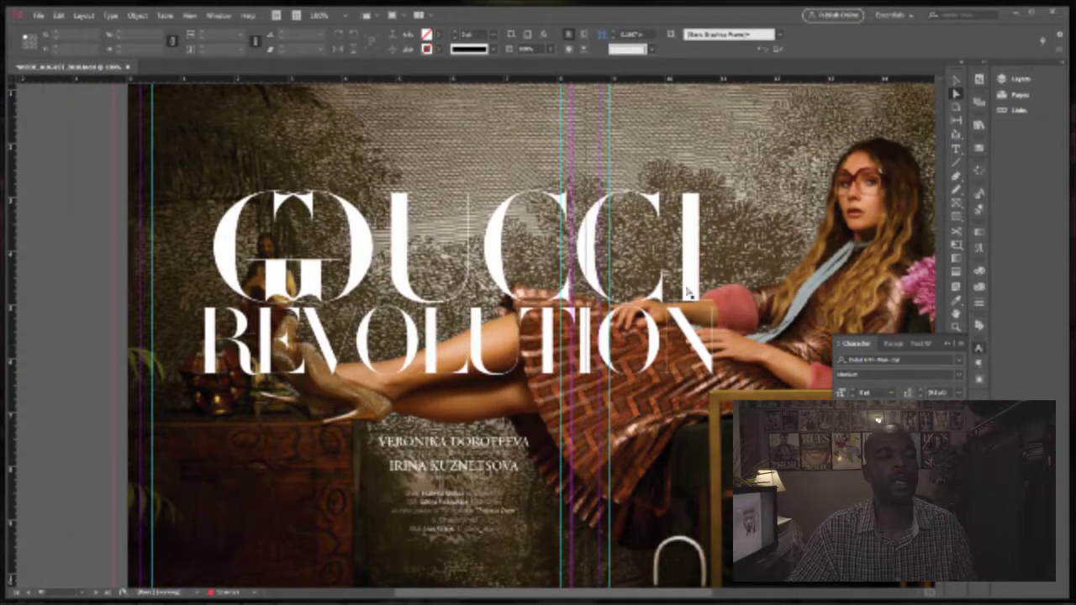
scroll(687, 290, right, 5)
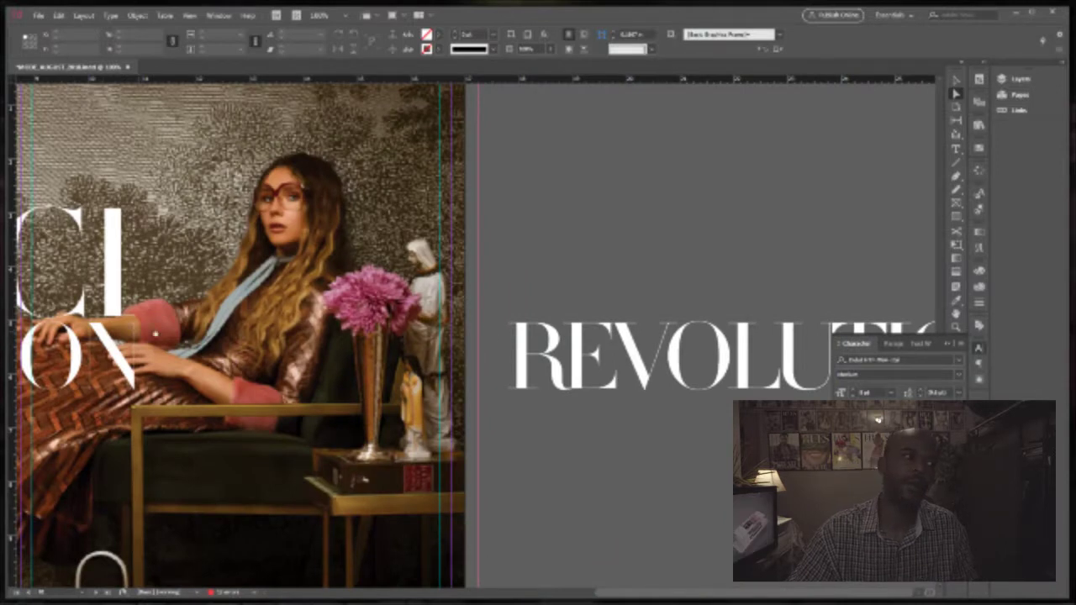
scroll(388, 358, left, 5)
scroll(388, 359, left, 1)
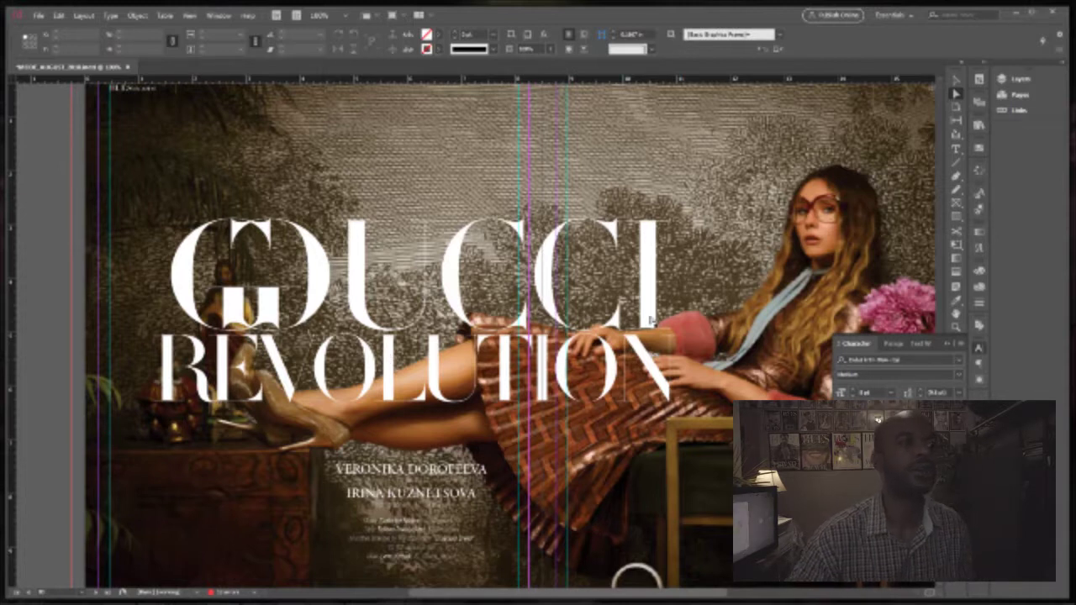
drag(580, 346, 583, 325)
scroll(597, 353, up, 1)
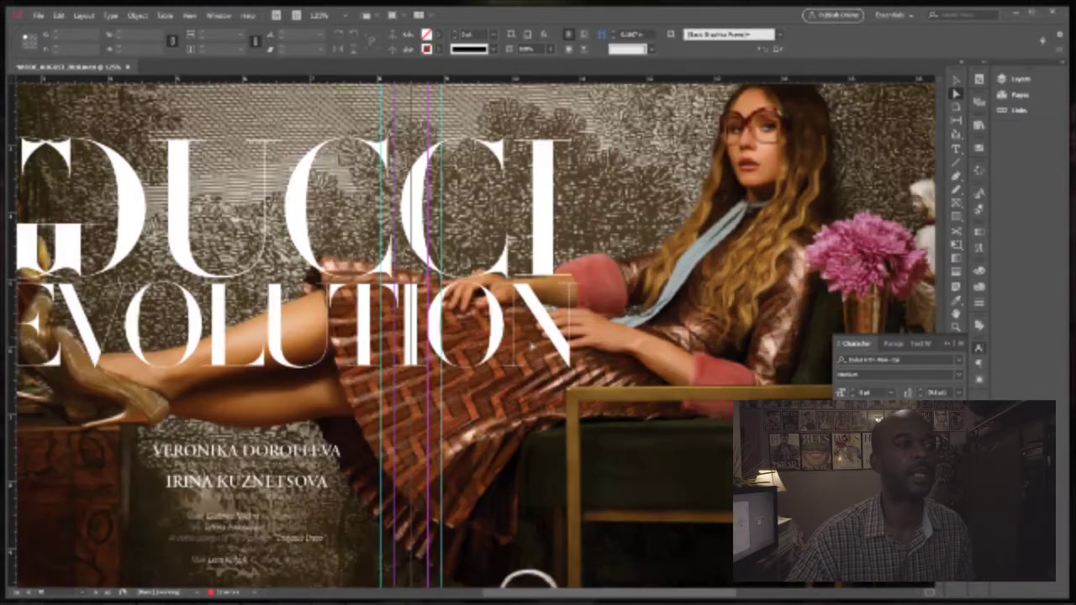
scroll(512, 333, left, 3)
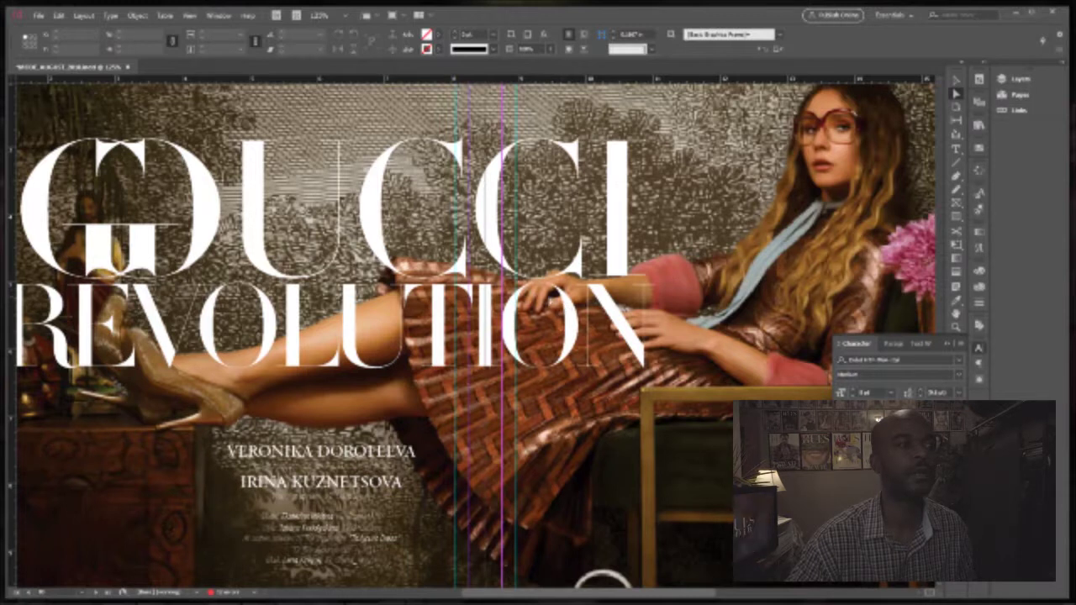
Step: Set the display performance to High Quality Display and check the photo behind the ION letters and across the spread
drag(485, 274, 626, 393)
drag(513, 337, 559, 404)
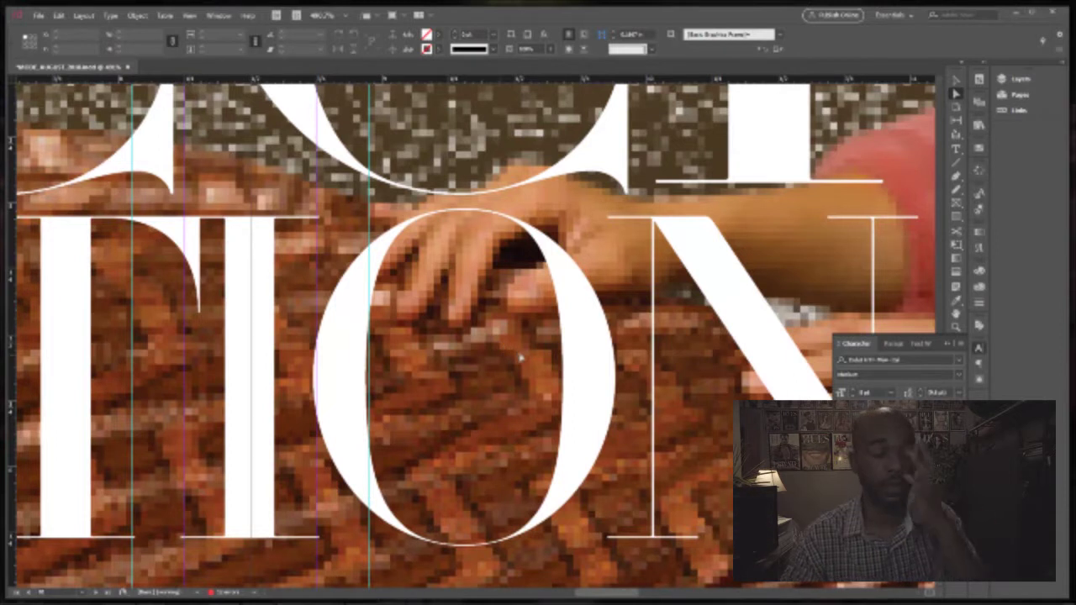
click(225, 17)
mouse_move(190, 16)
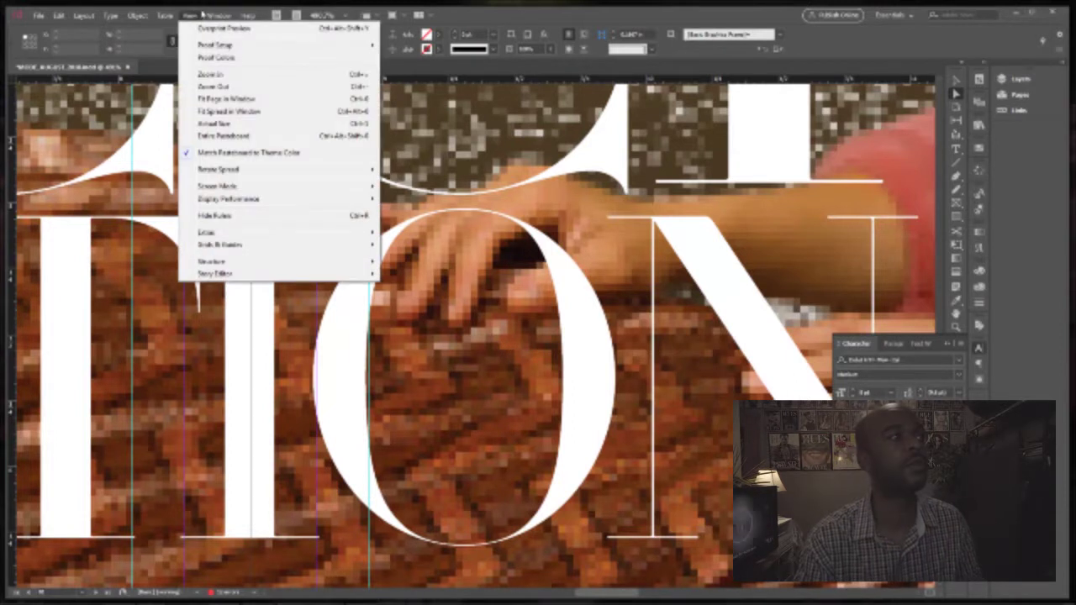
mouse_move(293, 207)
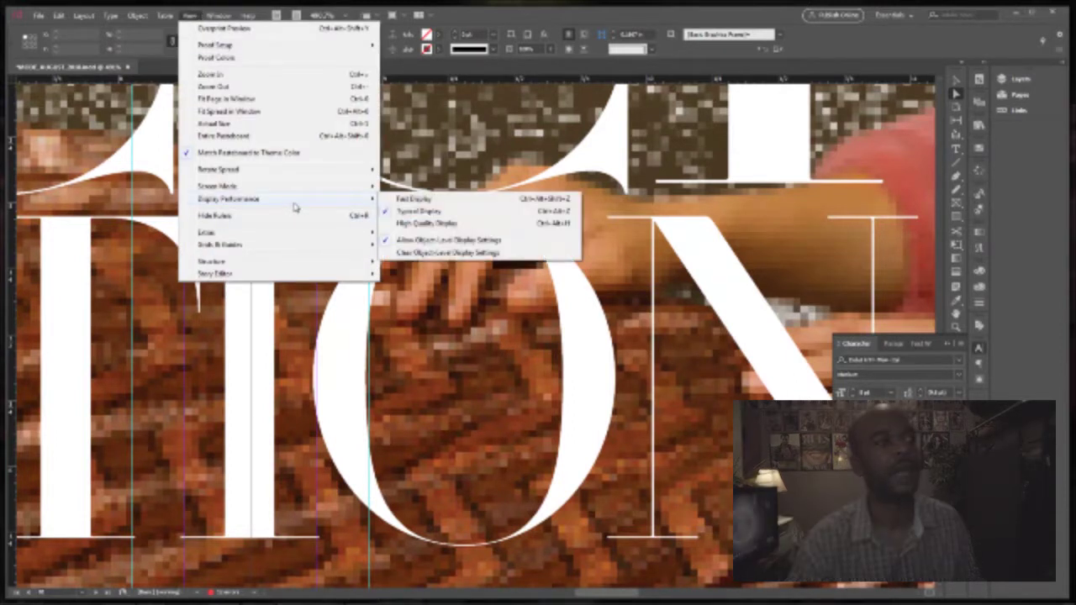
click(427, 224)
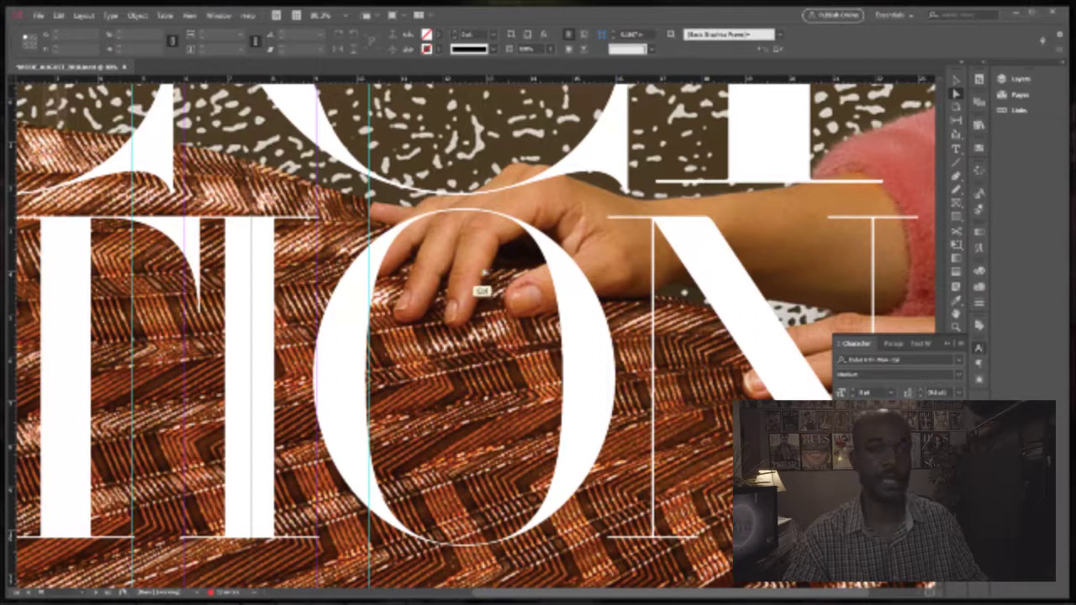
key(ctrl+0)
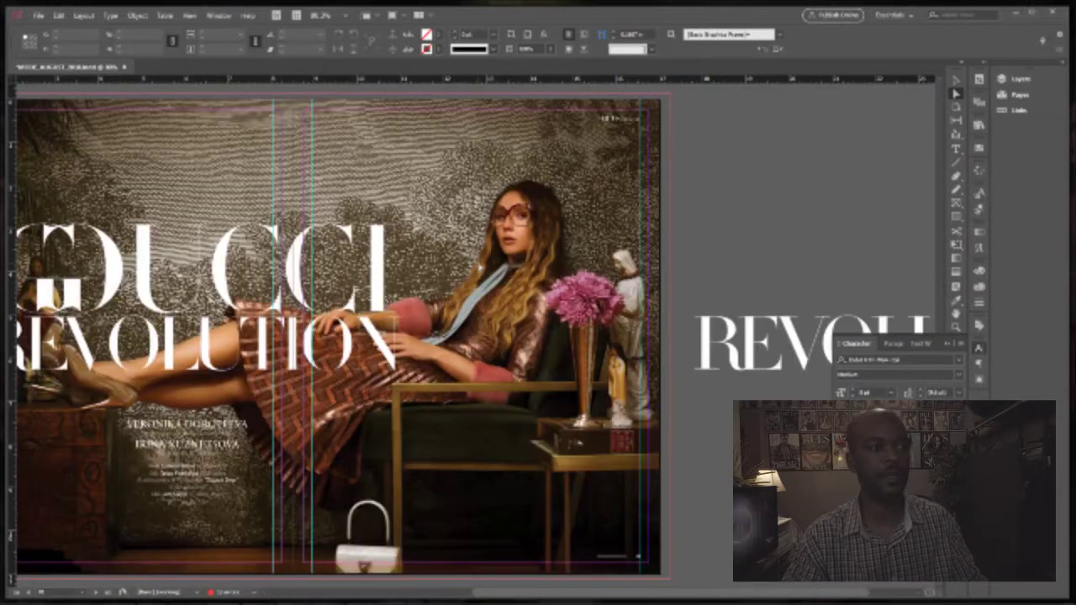
key(ctrl+alt+0)
scroll(402, 338, left, 1)
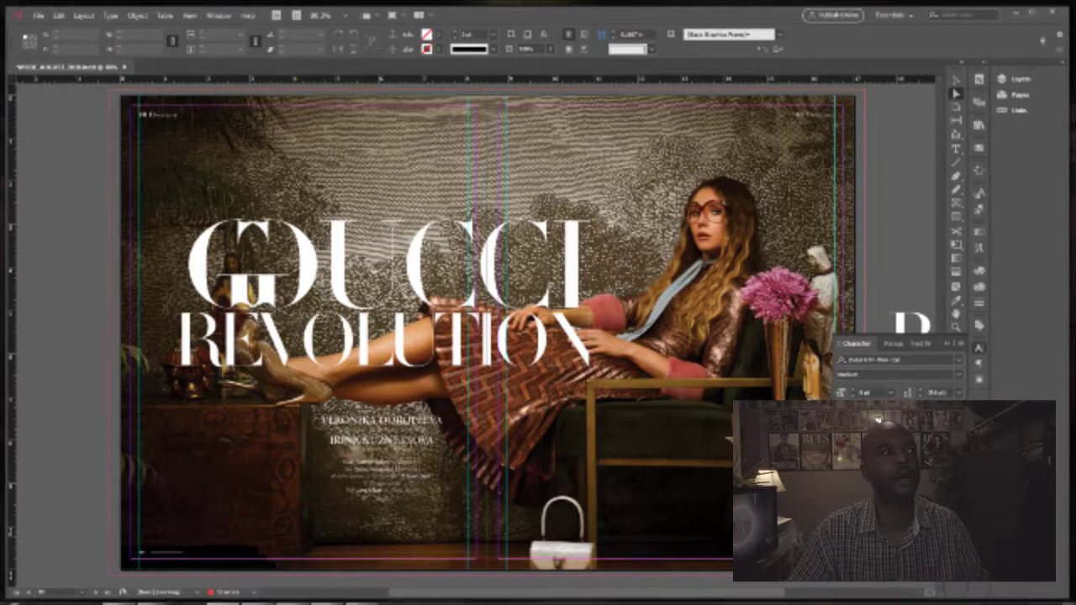
Step: Switch to the Gucci Revolution file window and browse to the exported page images in the __MODE folder of issue 31
mouse_move(152, 597)
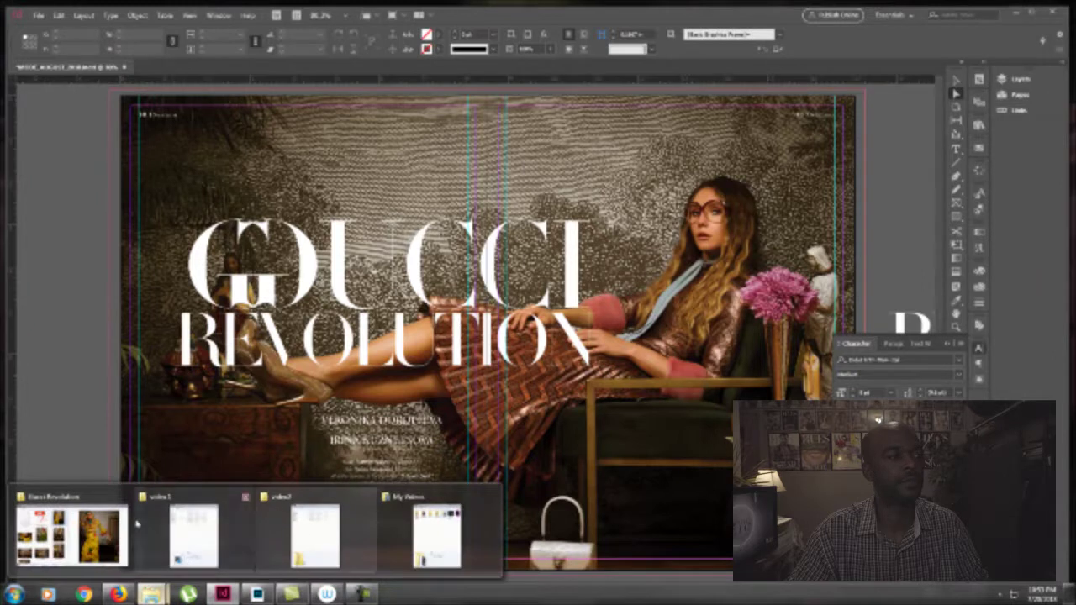
click(72, 535)
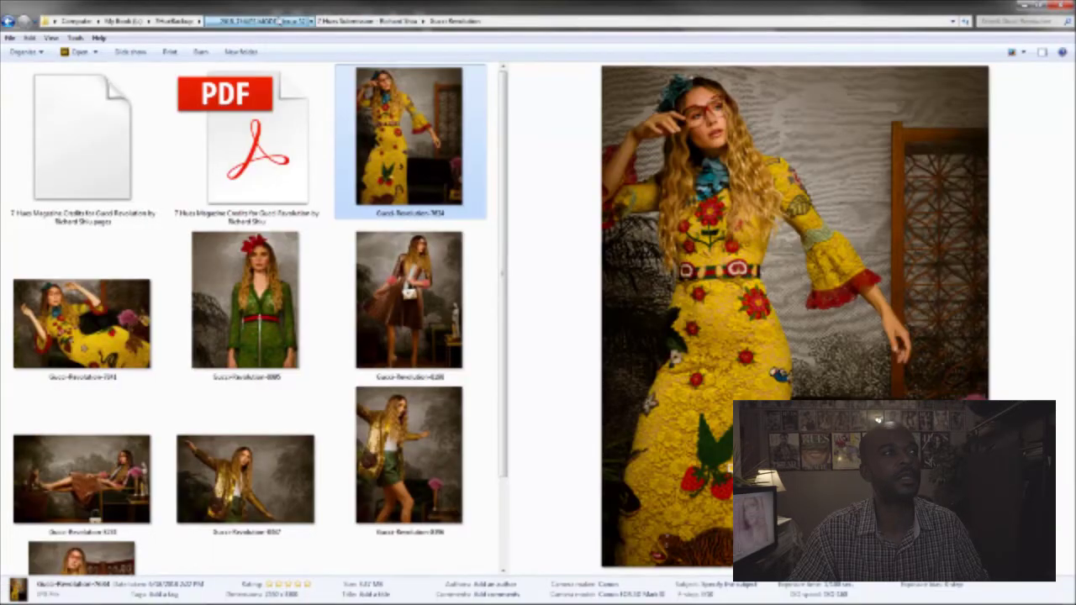
click(277, 20)
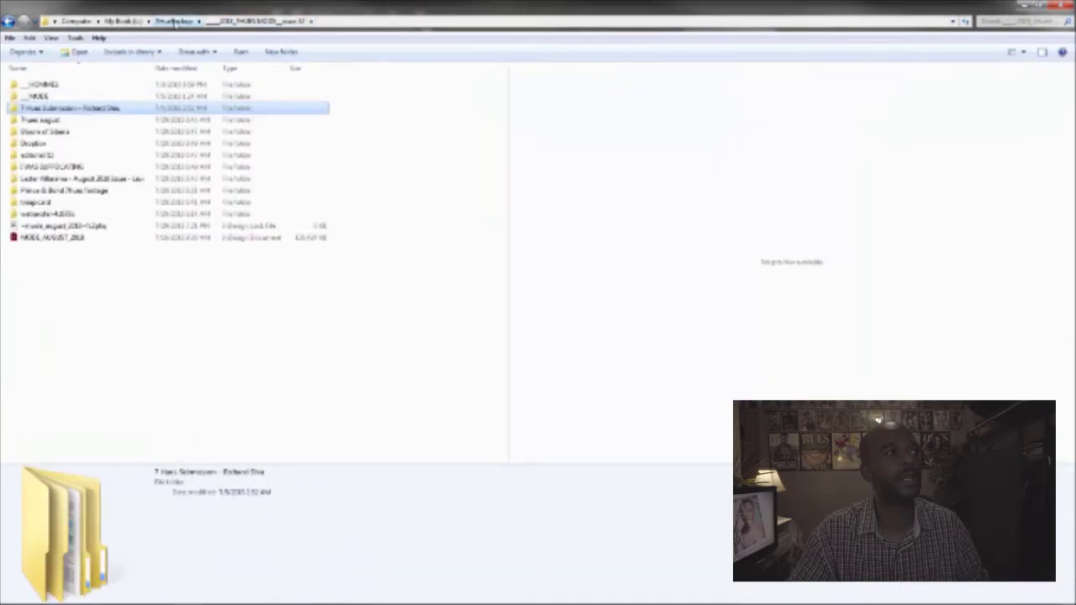
click(174, 21)
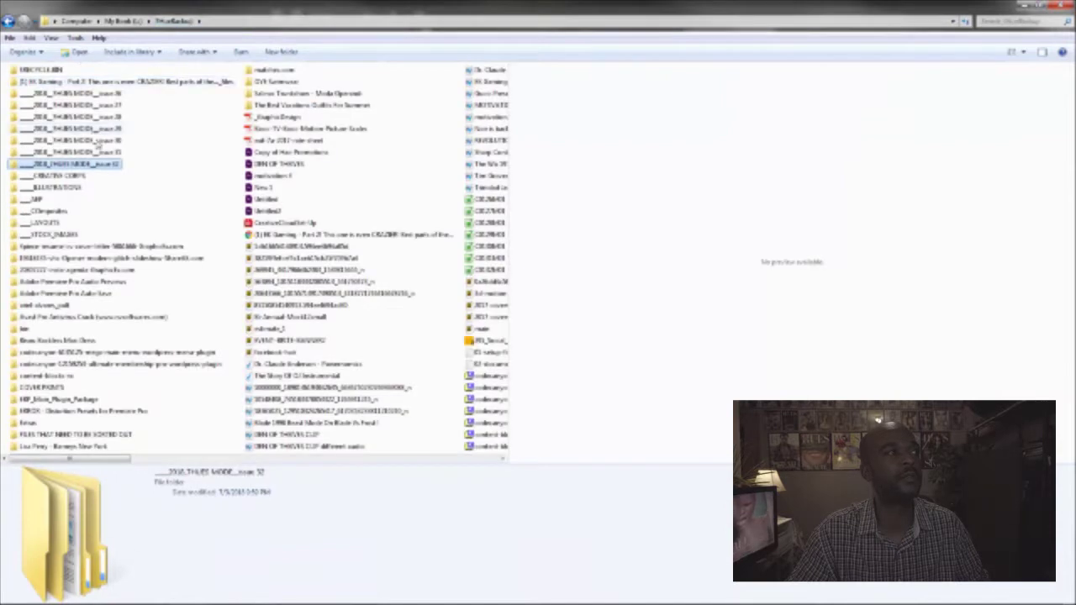
double_click(93, 153)
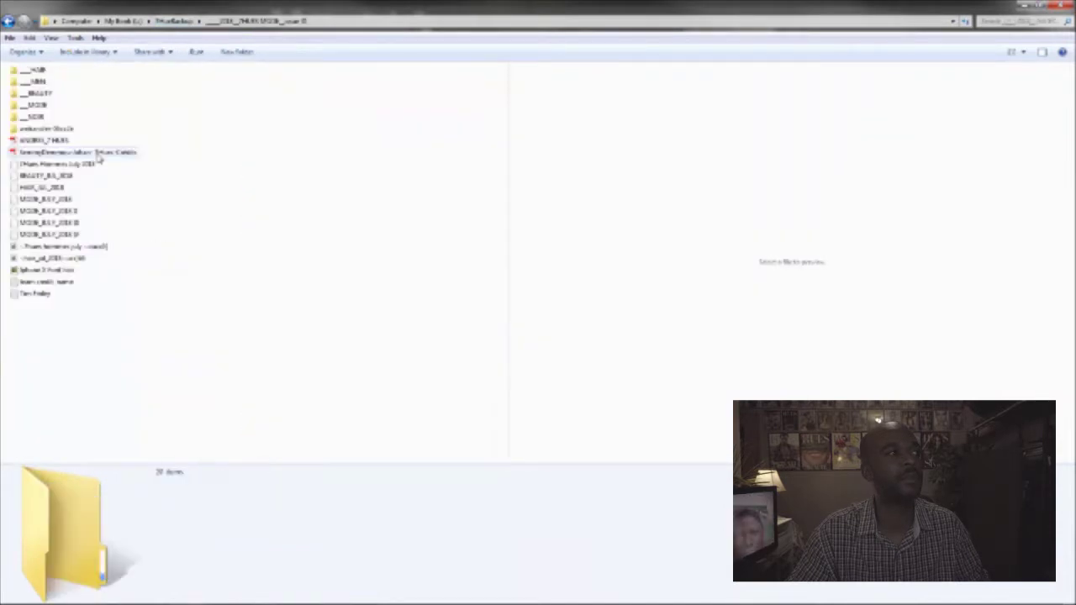
double_click(38, 105)
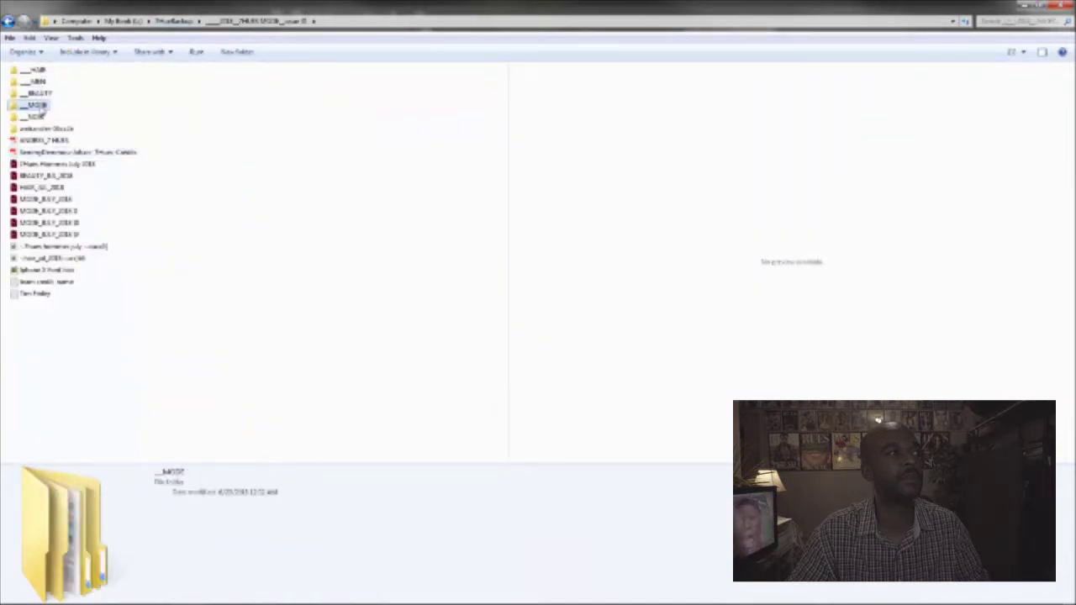
double_click(42, 108)
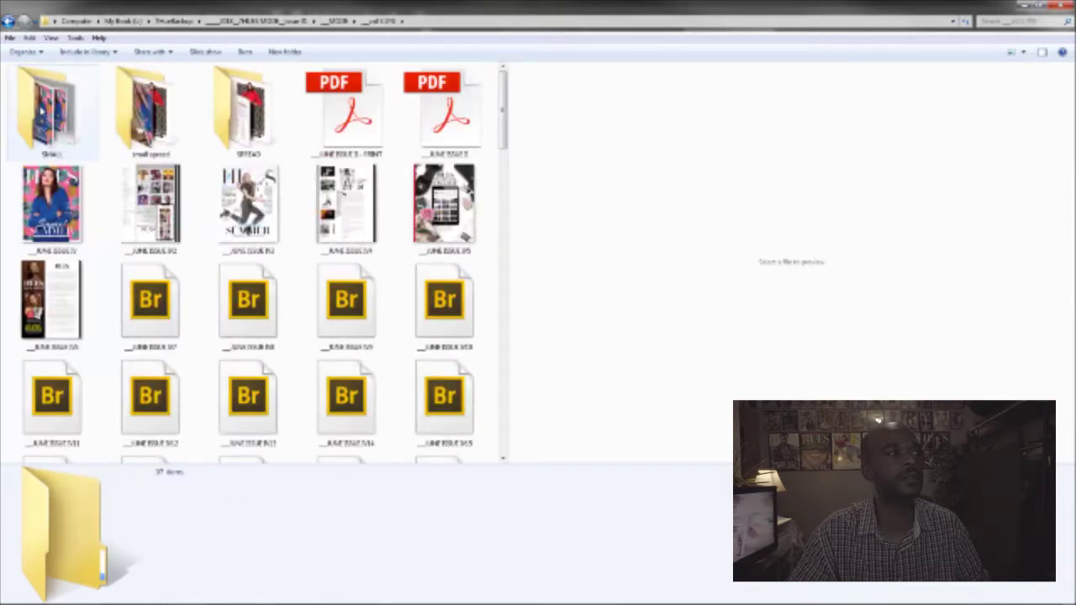
Step: Open the Surgical Summer cover in Windows Photo Viewer and examine how the HUES masthead letters overlap the model's arm and hand
click(224, 195)
right_click(247, 199)
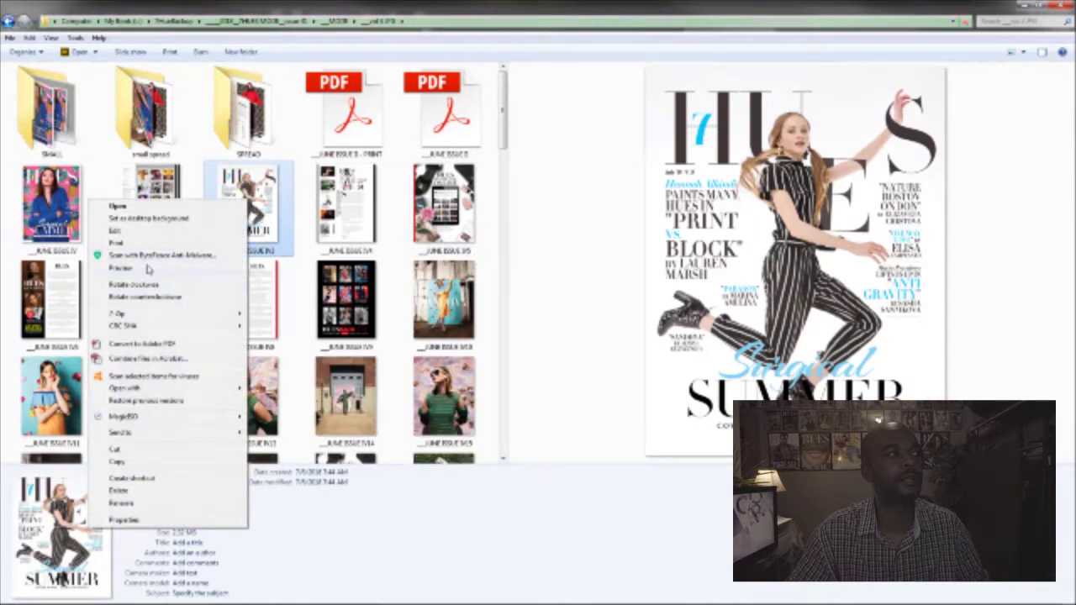
click(148, 267)
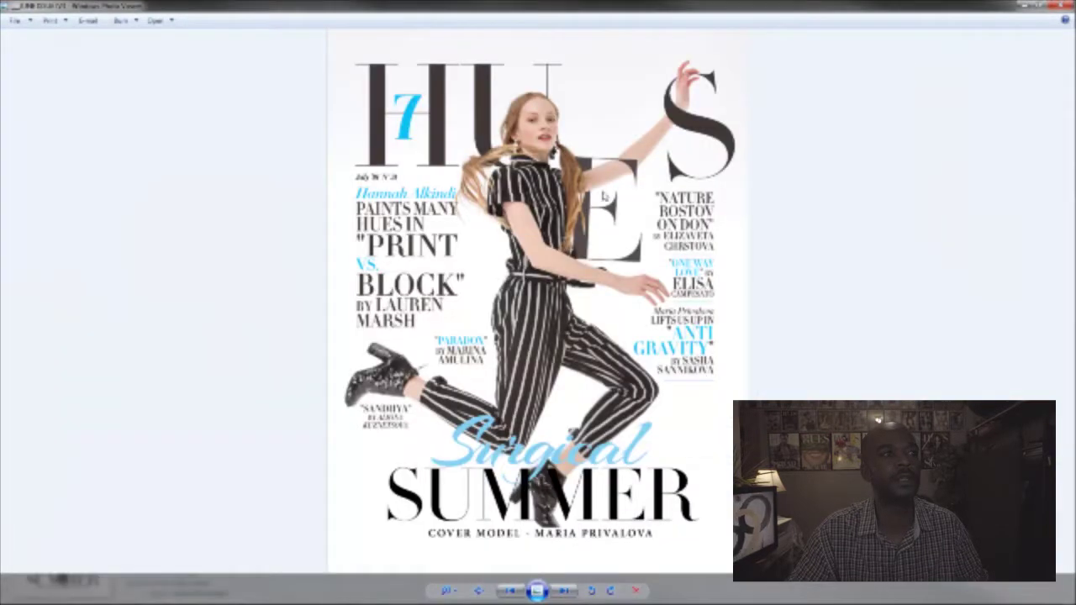
scroll(604, 195, up, 1)
scroll(612, 202, up, 1)
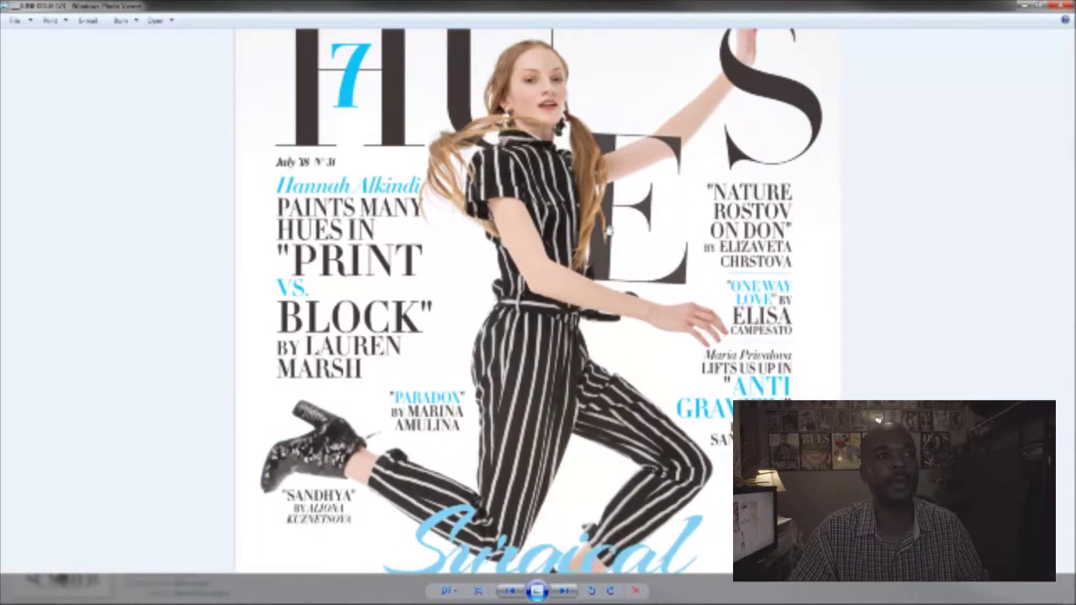
drag(610, 228, 578, 304)
scroll(780, 125, up, 1)
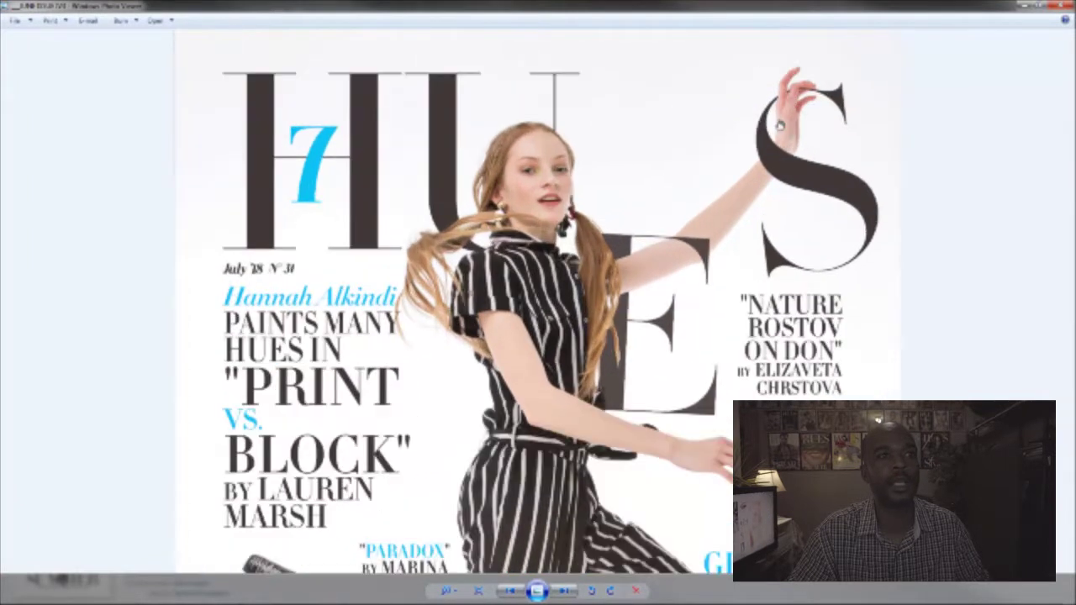
Step: Examine how the rest of the Surgical Summer cover interweaves its lettering with the model, and return to the InDesign spread
scroll(779, 125, down, 1)
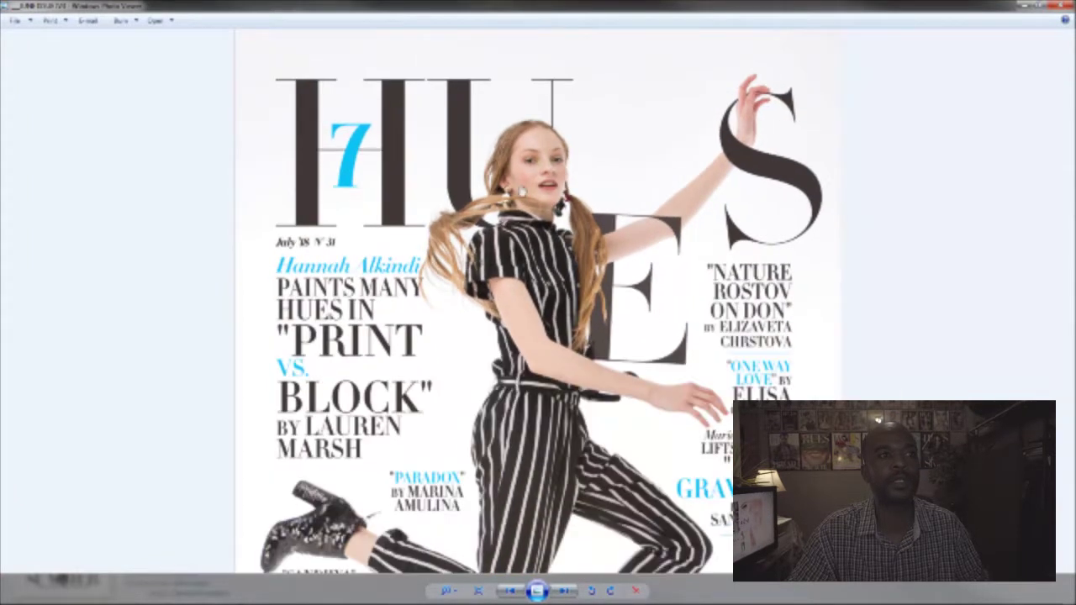
scroll(538, 302, down, 1)
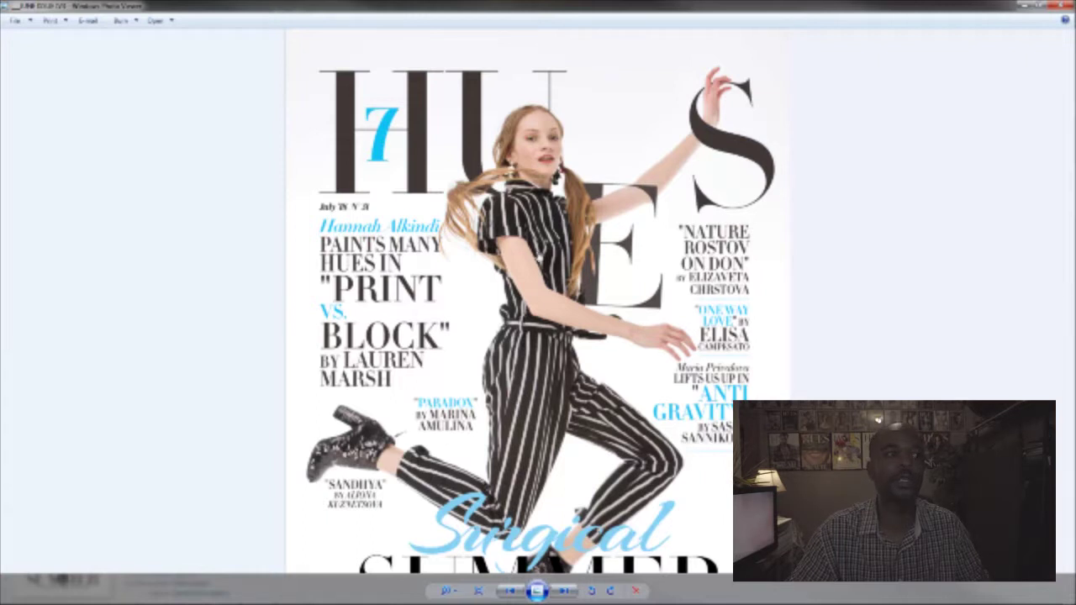
scroll(624, 217, down, 2)
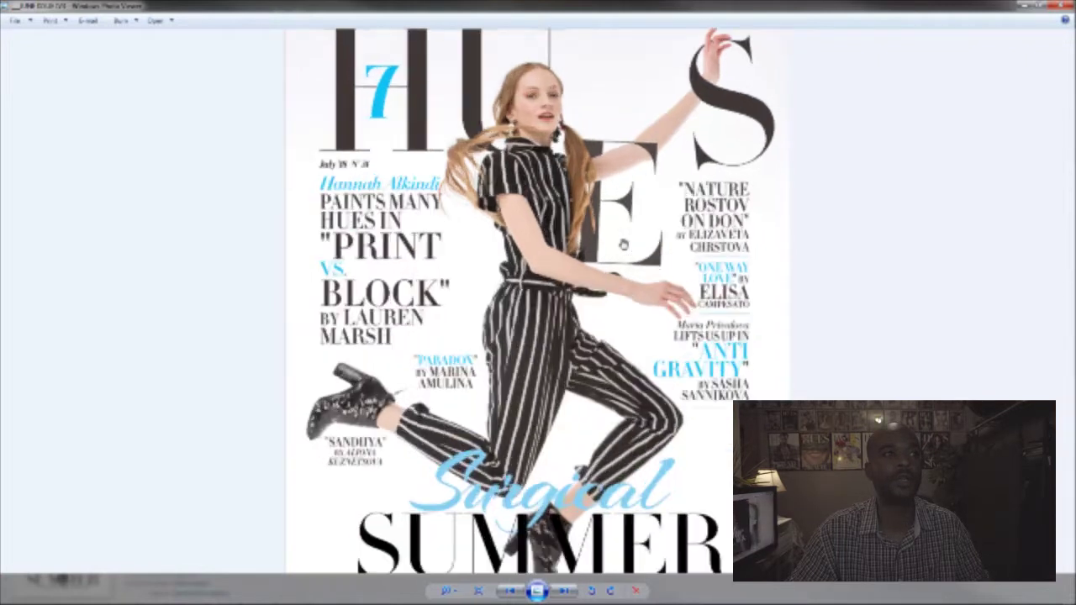
scroll(609, 223, up, 2)
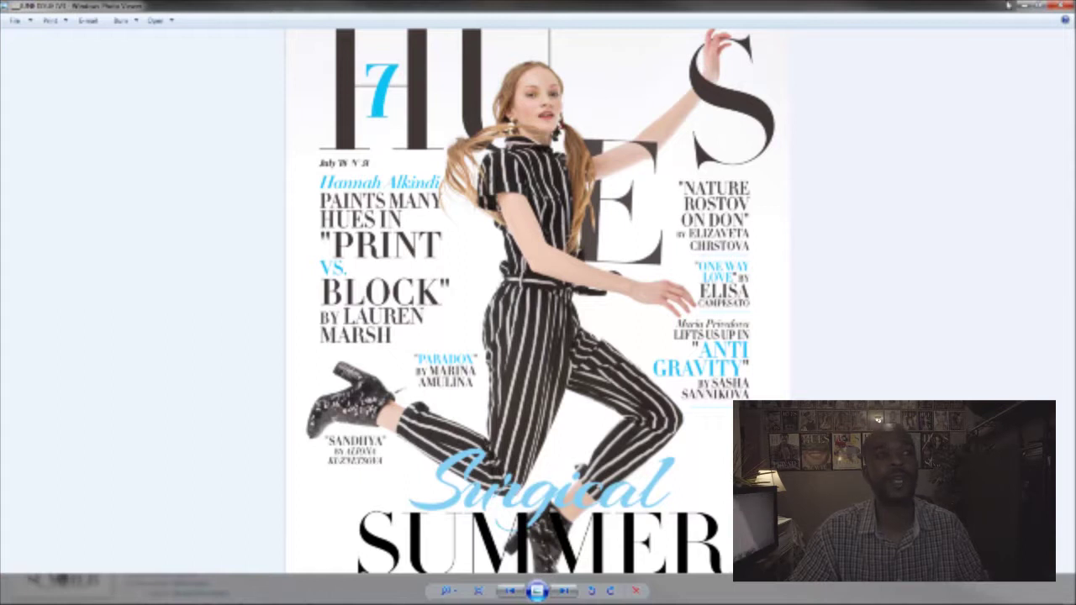
click(1062, 7)
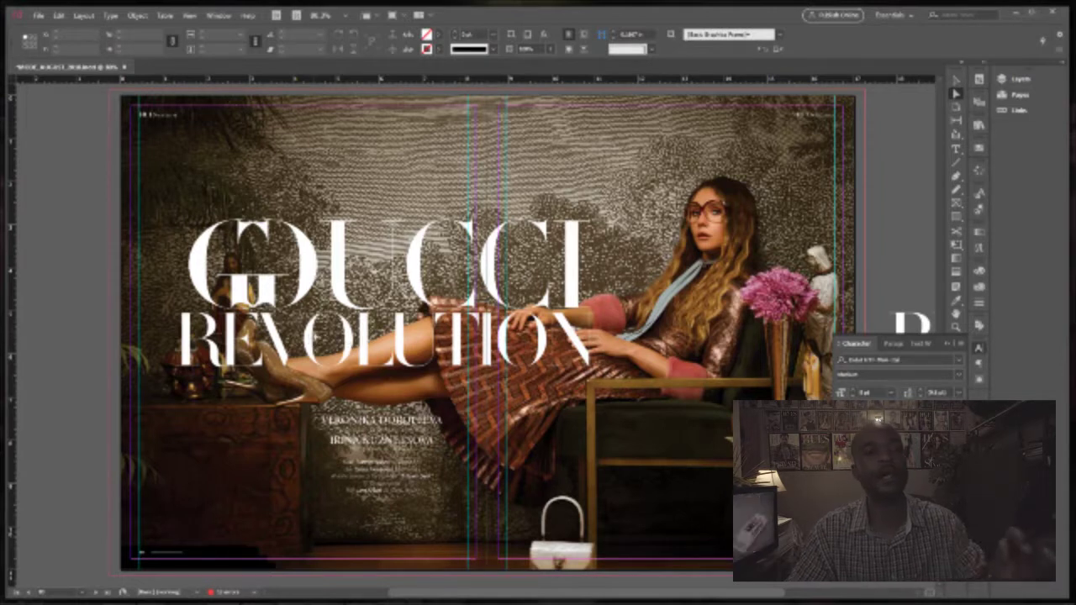
Step: Compare Typical Display with High Quality Display on a close view of the hand behind the ION letters, ending on High Quality Display
click(190, 15)
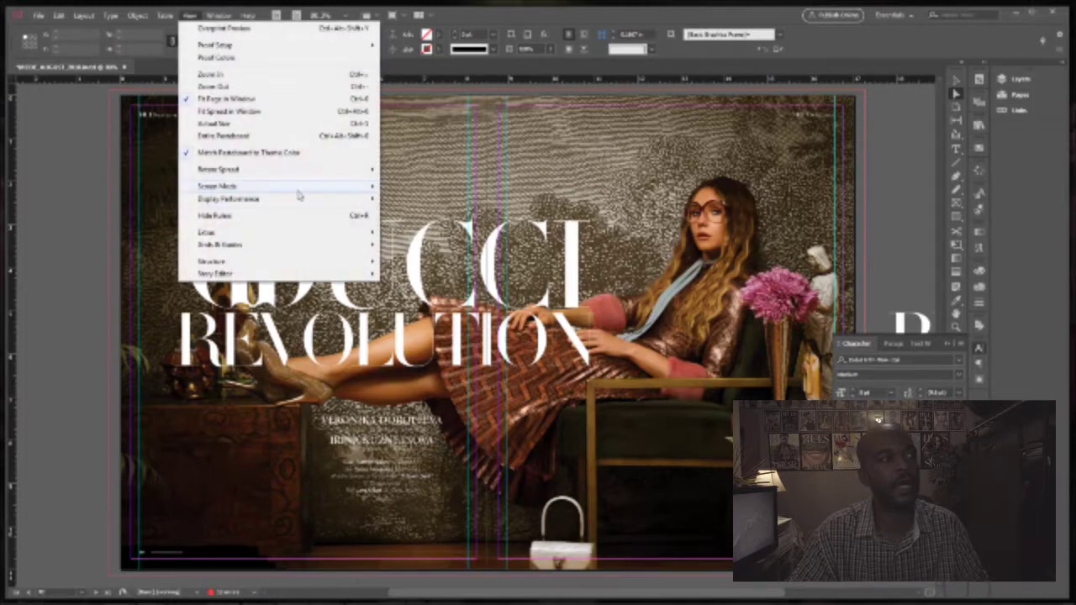
mouse_move(300, 199)
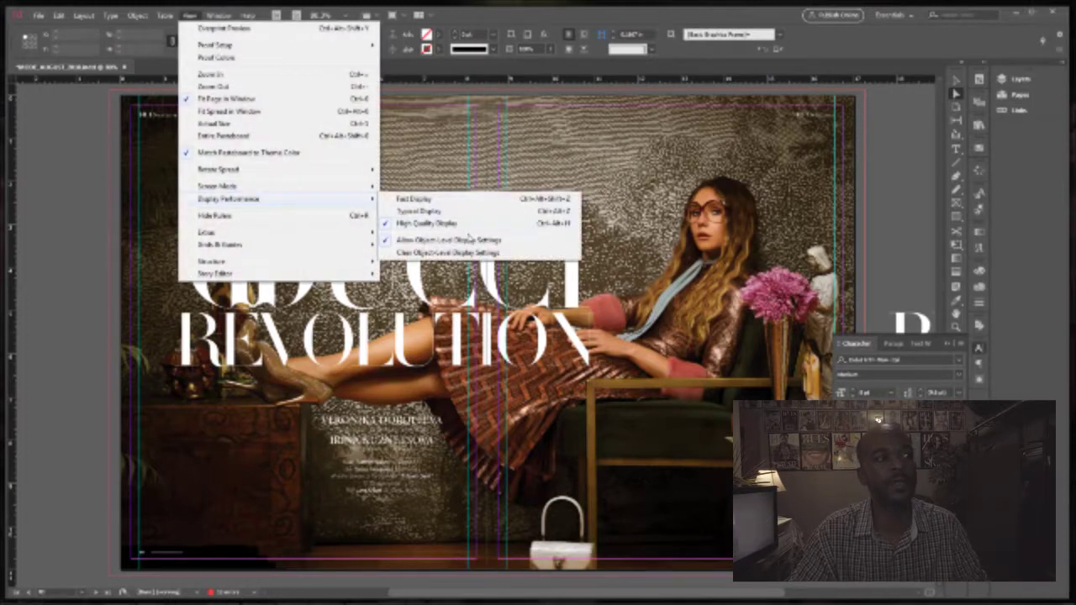
click(870, 176)
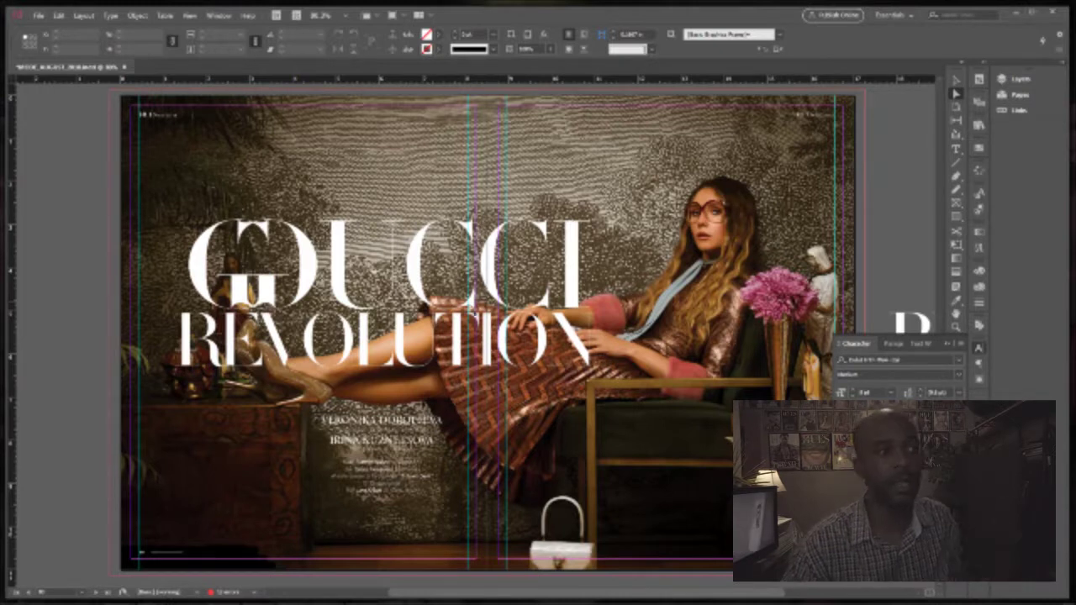
drag(424, 273, 593, 370)
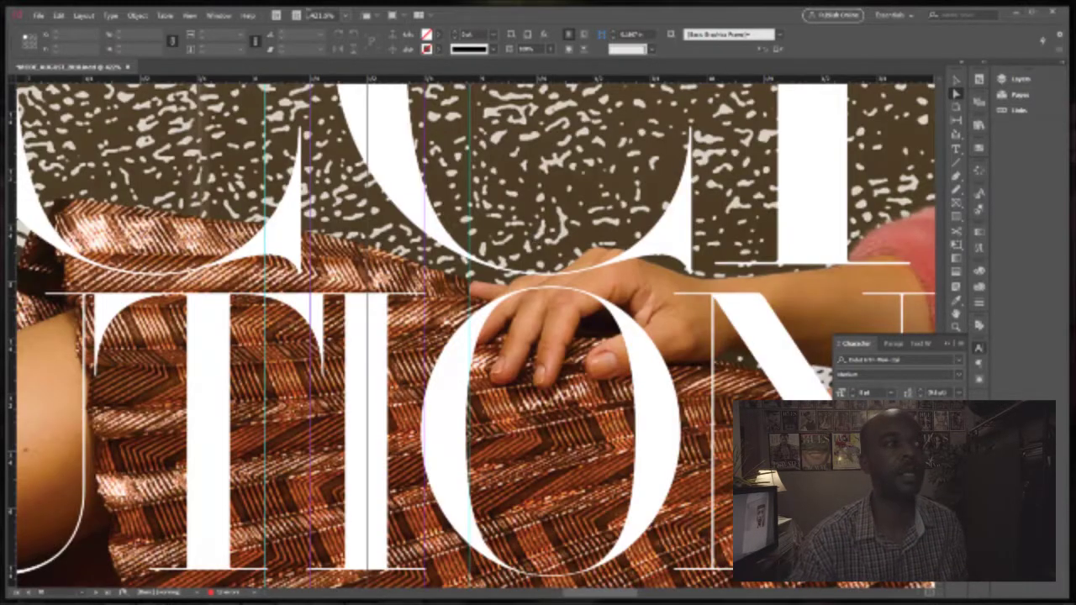
click(190, 15)
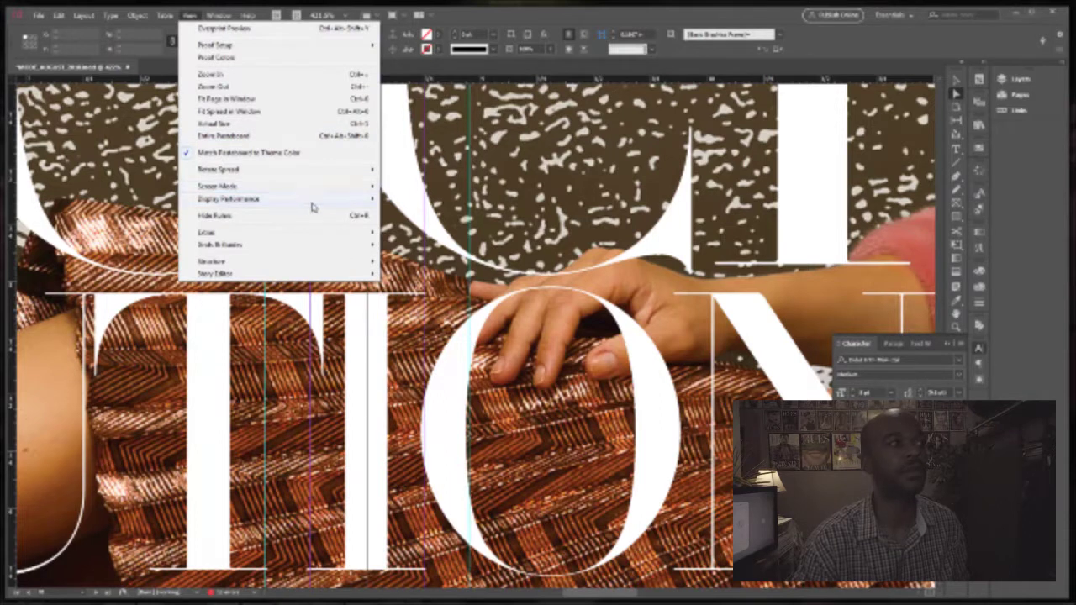
mouse_move(310, 202)
click(420, 210)
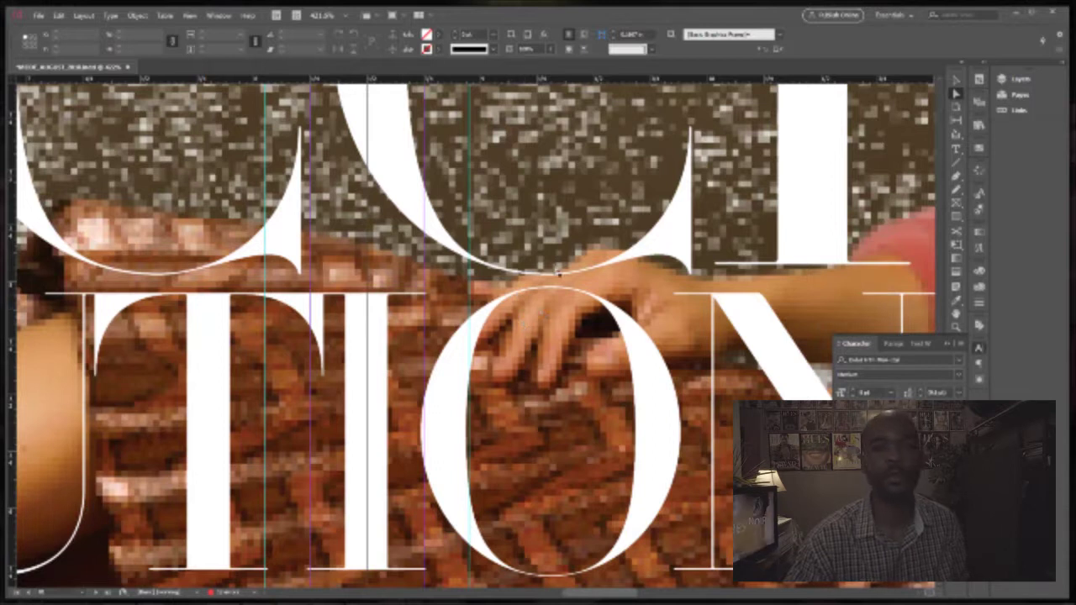
click(190, 15)
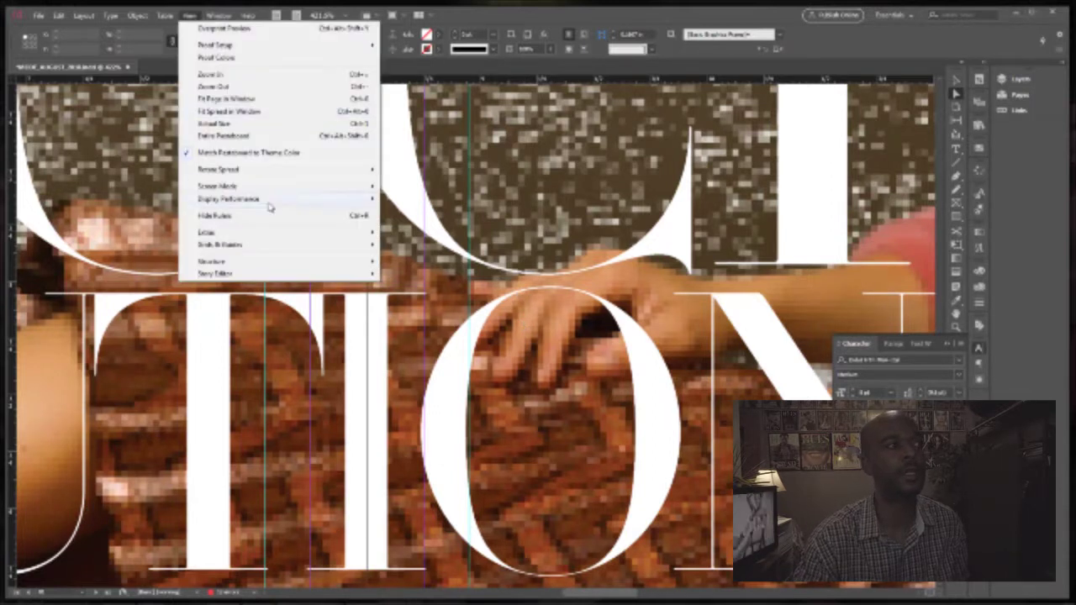
mouse_move(269, 199)
click(474, 224)
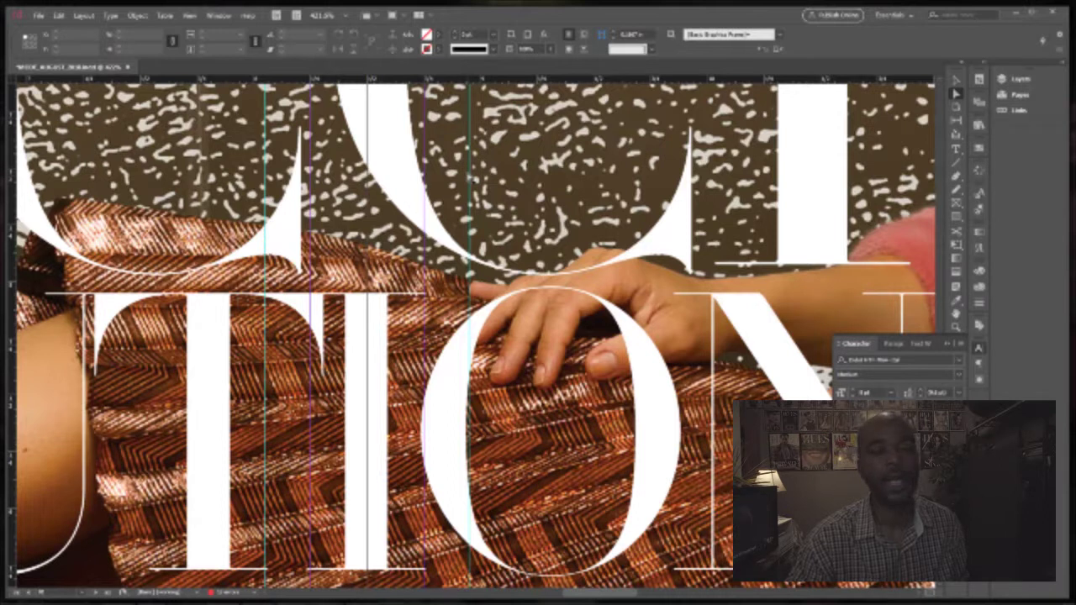
Step: Lower the opacity of the outlined REVOLUTION lettering so the model's hand and thumb show through the O
click(460, 347)
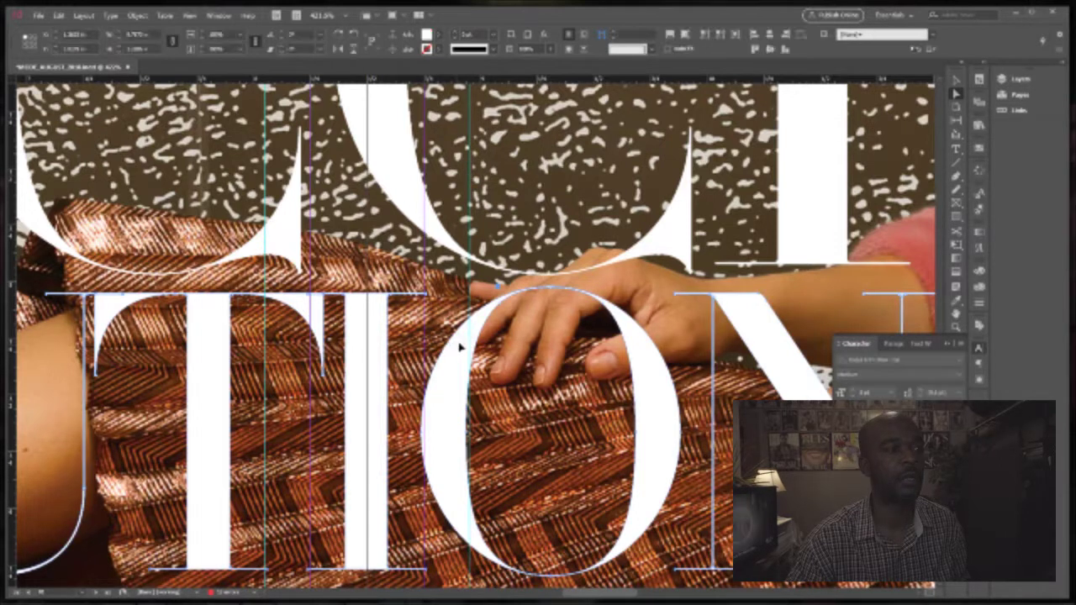
click(552, 50)
drag(521, 66, 510, 66)
ctrl+click(563, 378)
ctrl+click(573, 370)
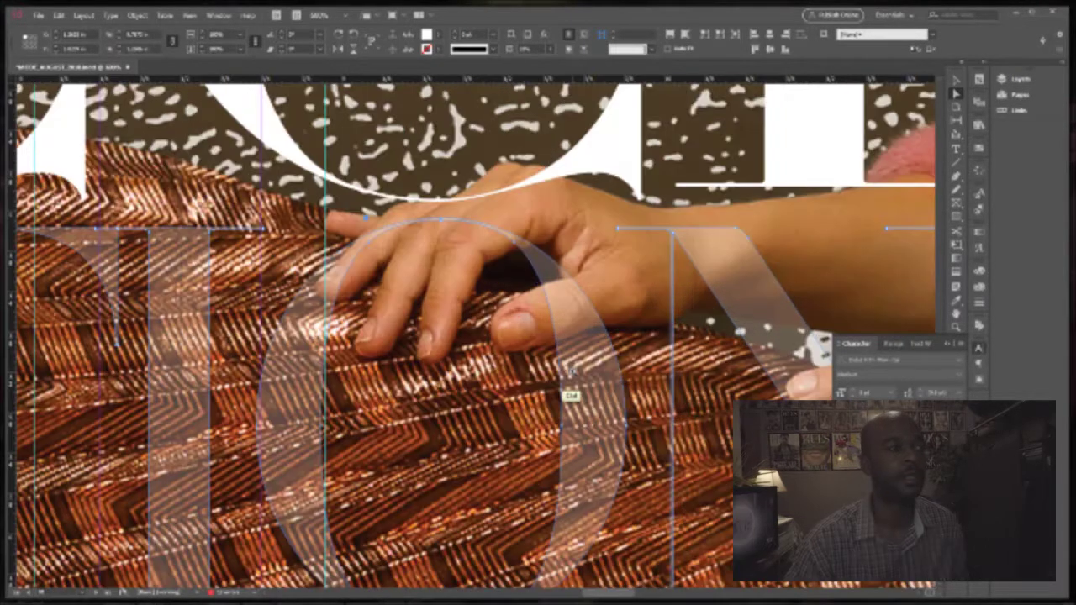
drag(527, 345, 575, 367)
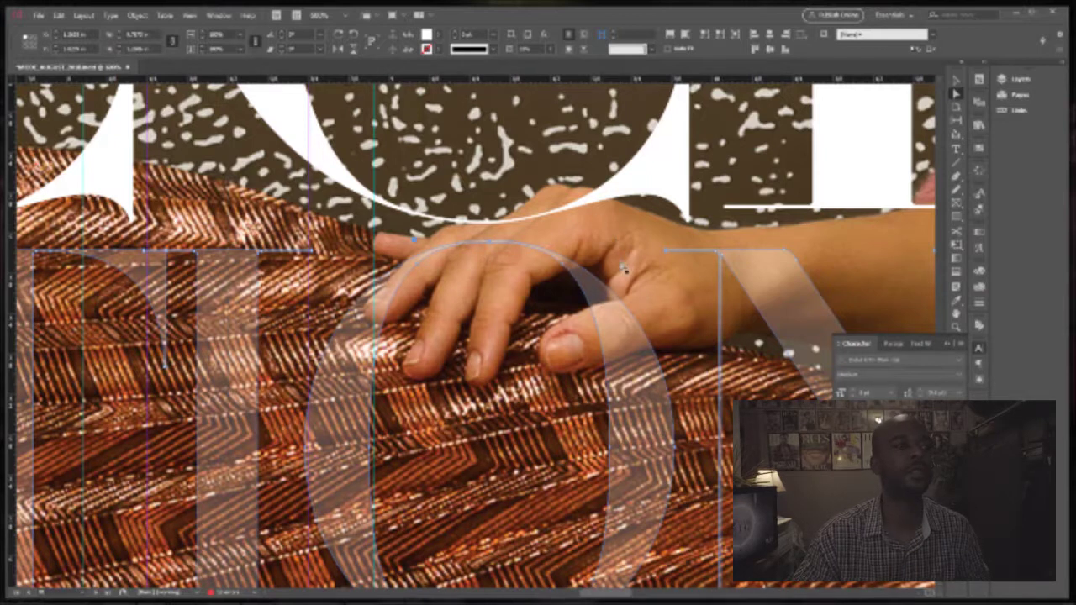
Step: With the lettering deselected, trace a Pen tool shape around the part of the thumb crossed by the O's thick right stroke
click(955, 175)
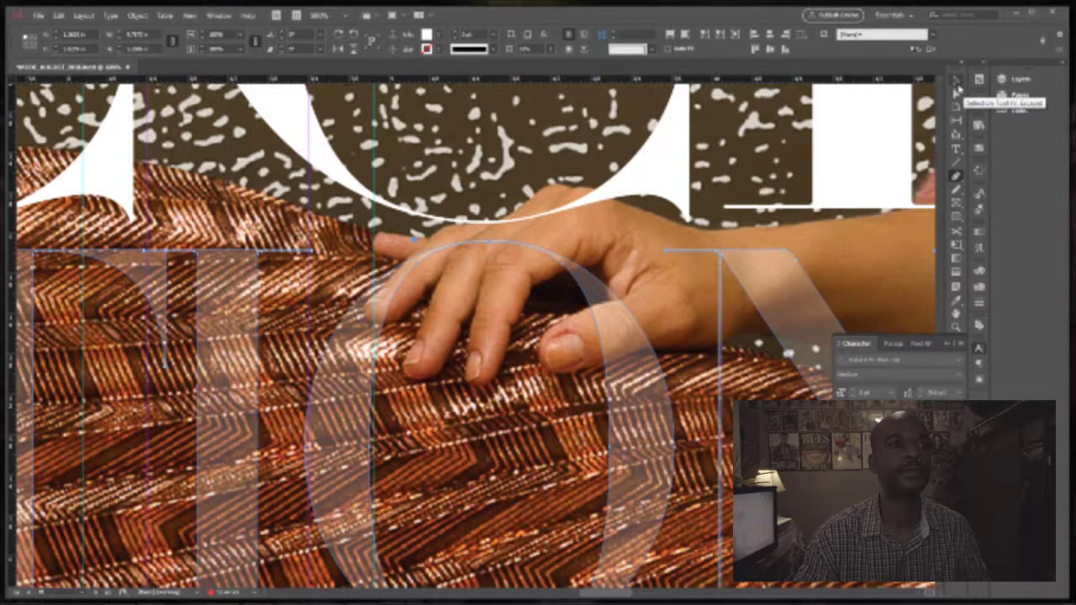
click(956, 81)
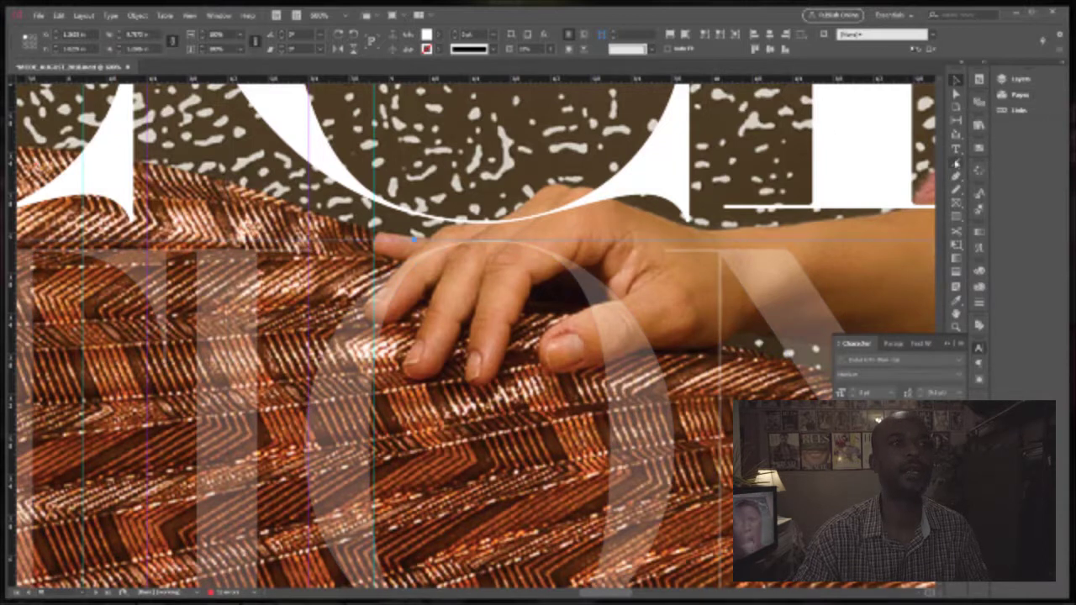
click(957, 176)
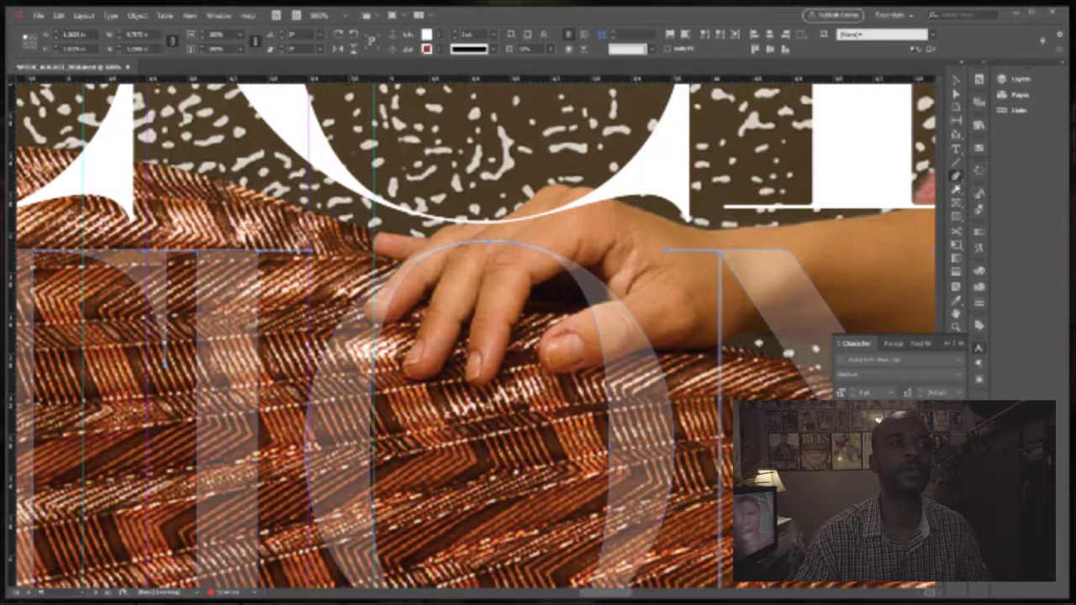
key(ctrl+shift+a)
click(601, 370)
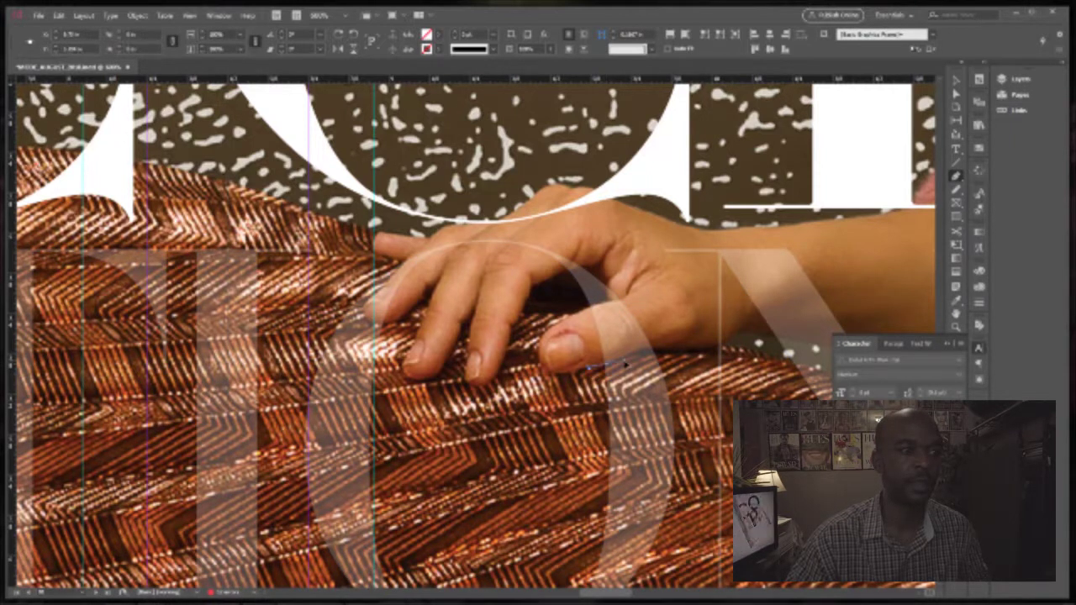
drag(620, 359, 643, 350)
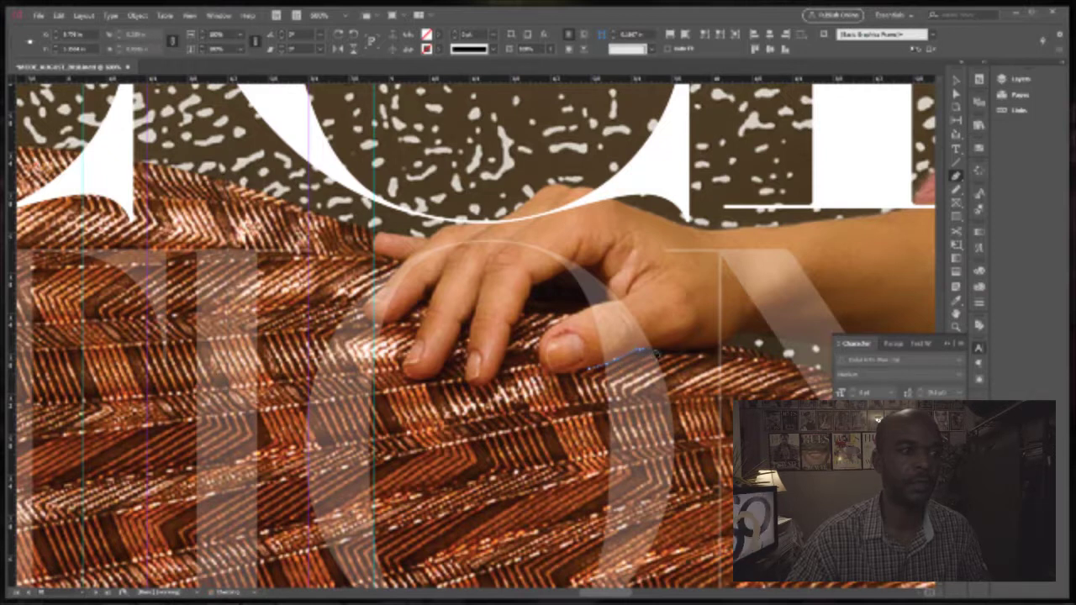
click(658, 352)
click(661, 355)
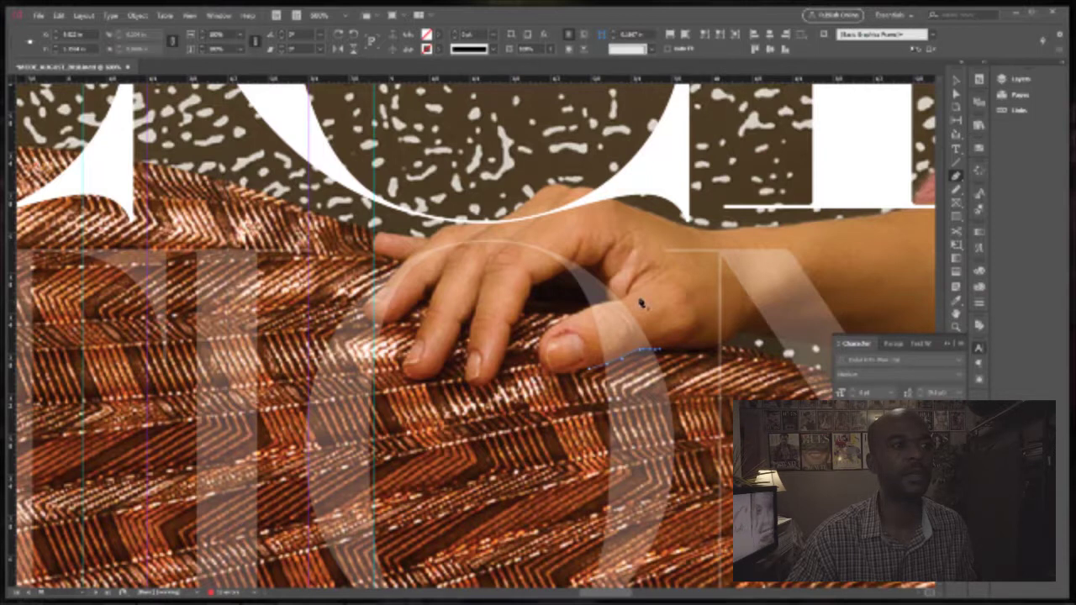
click(598, 305)
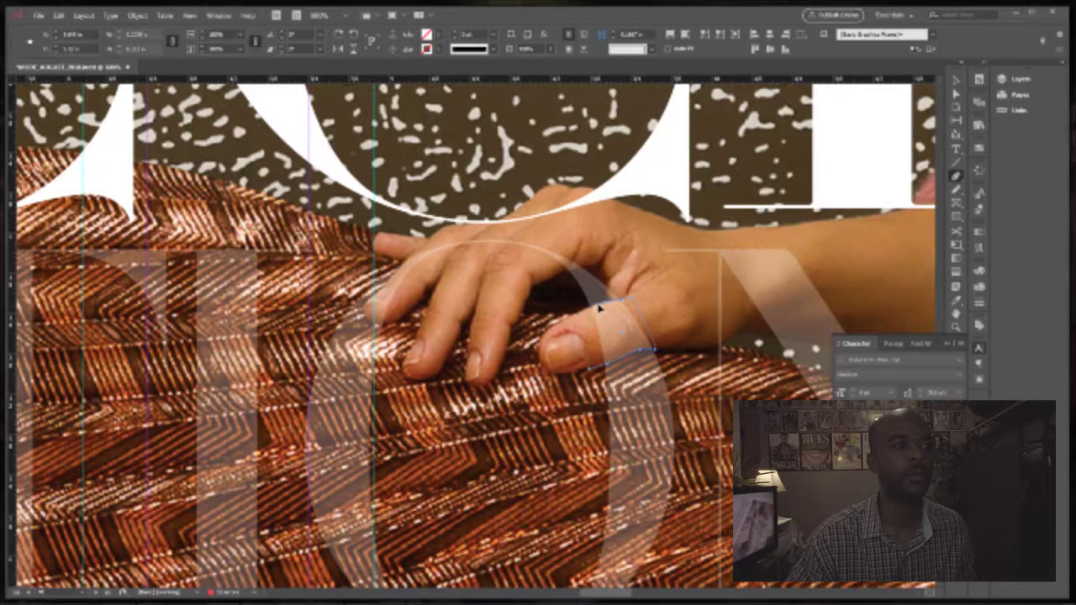
click(581, 317)
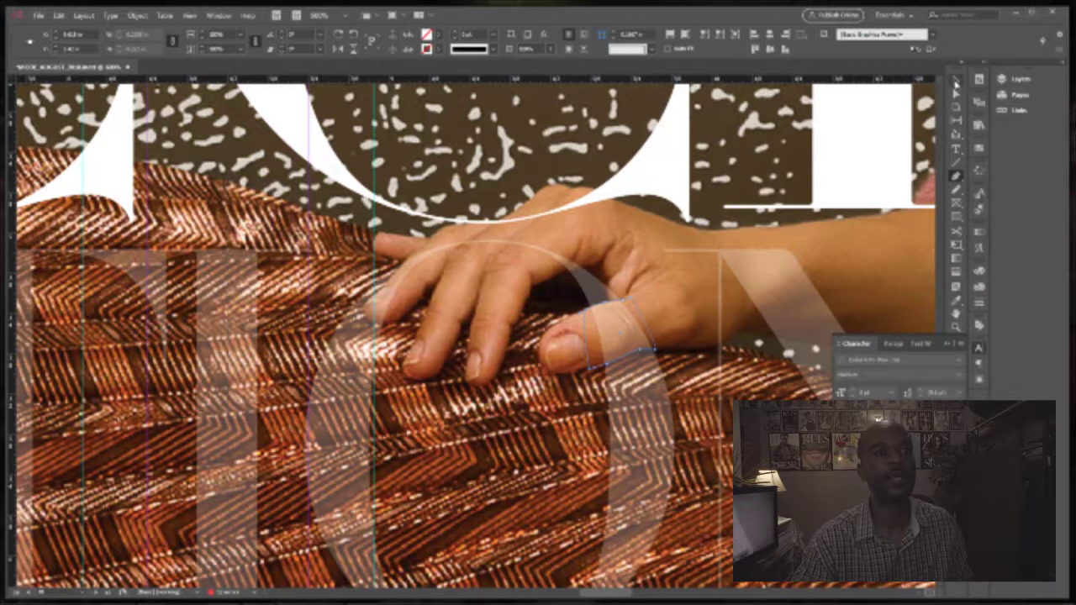
click(956, 80)
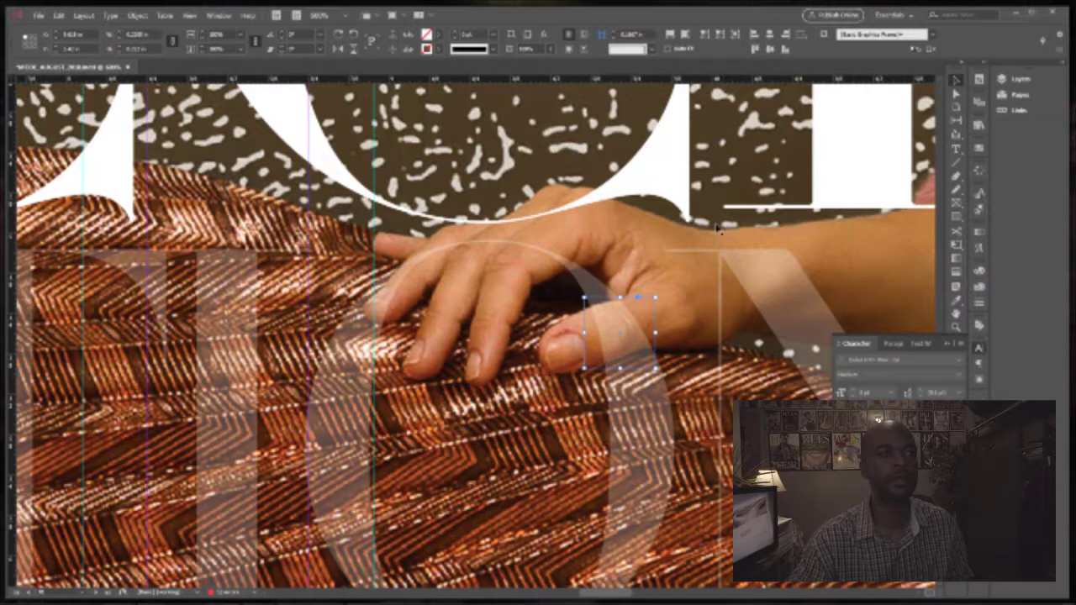
Step: Move the REVOLUTION compound path up in Layer 1's stacking order to directly beneath the thumb path, and select it
click(744, 222)
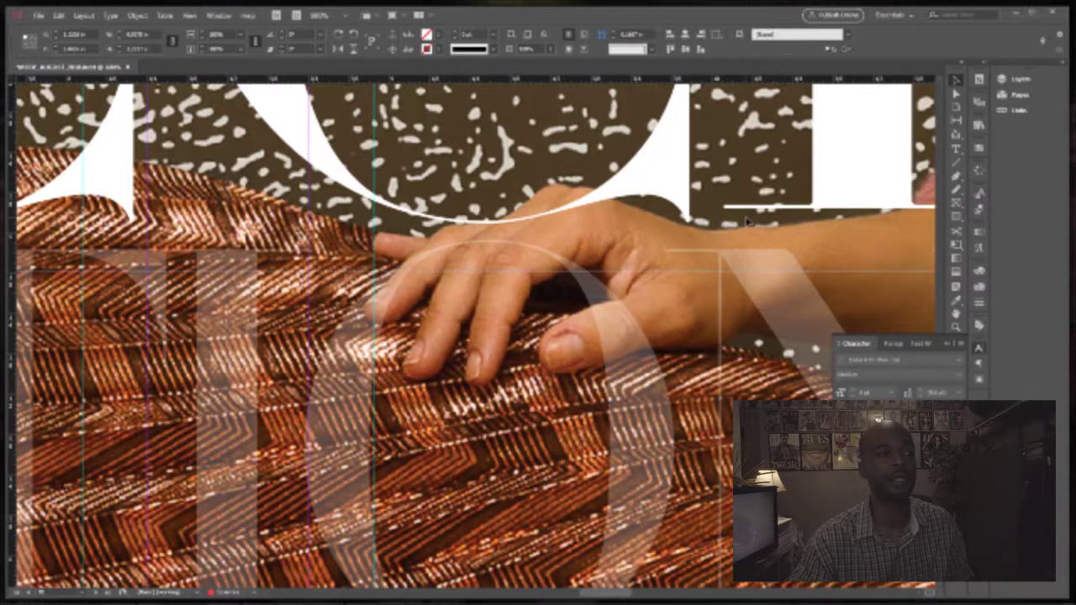
click(388, 299)
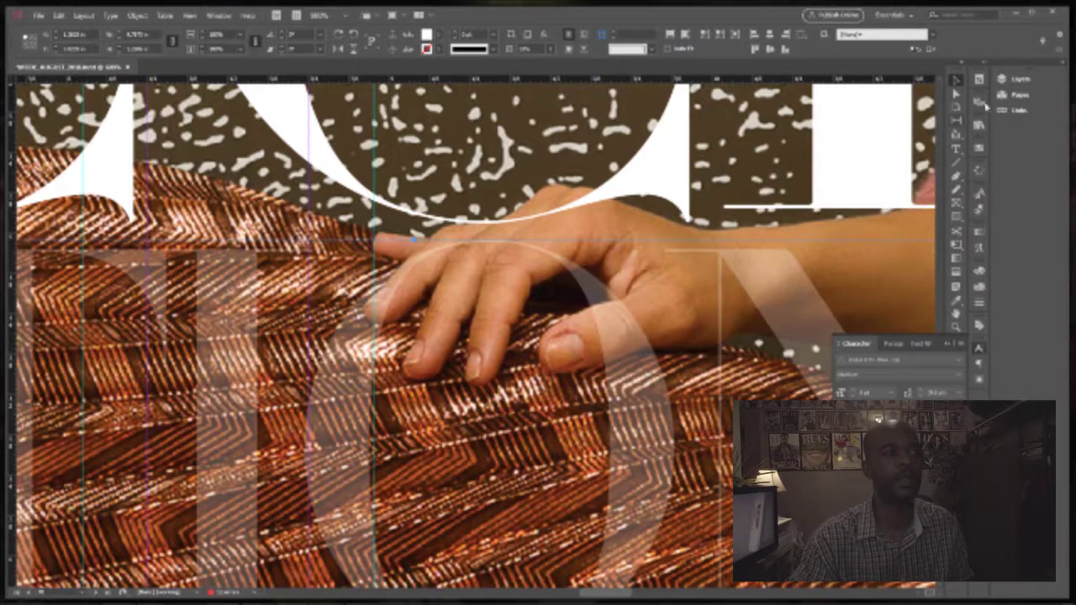
click(1020, 95)
click(1026, 80)
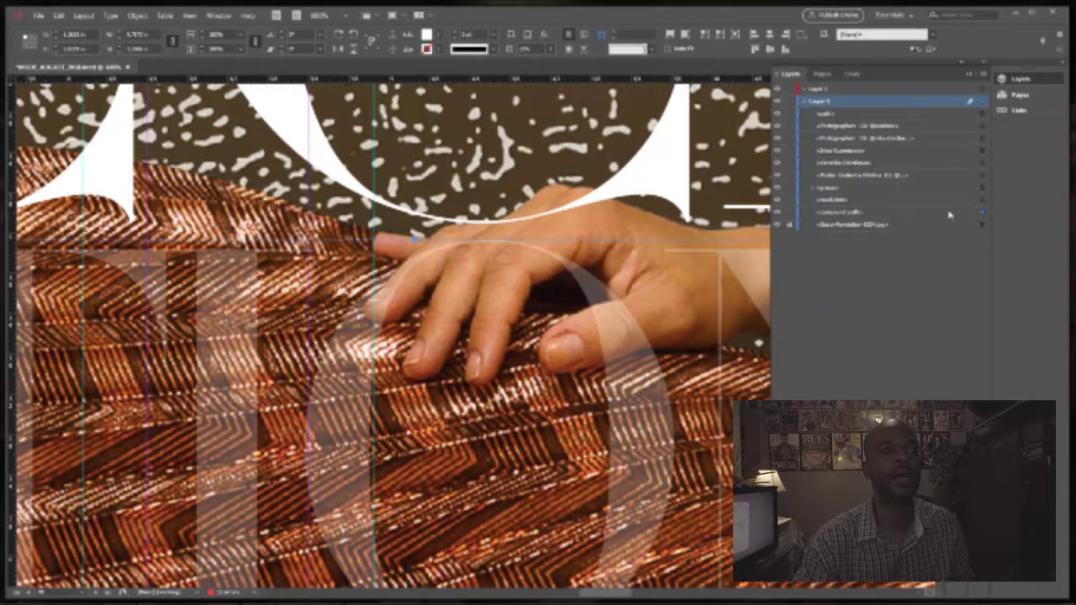
click(982, 114)
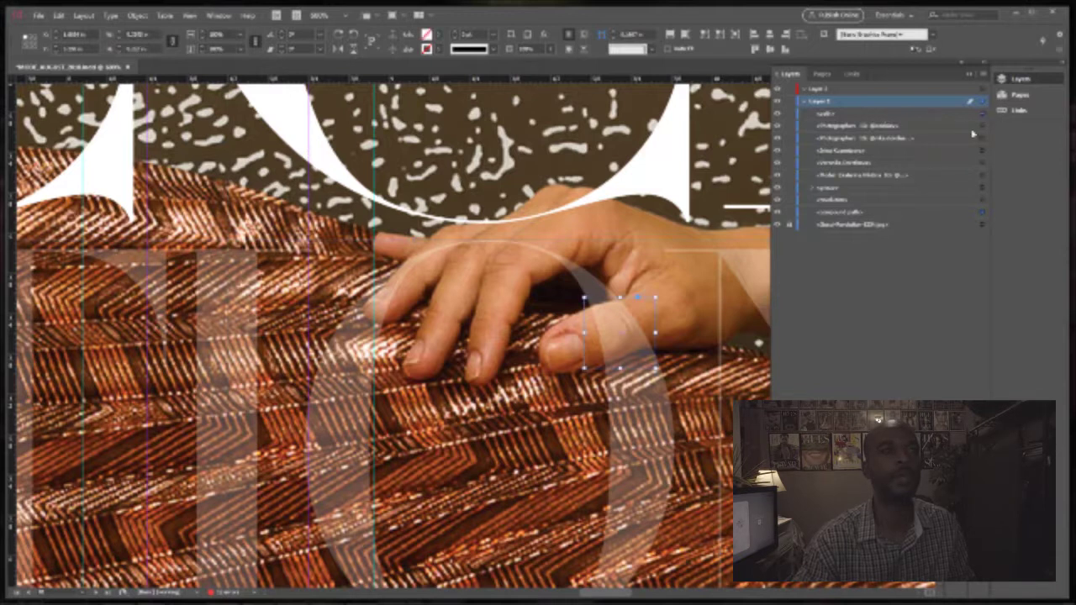
click(879, 213)
drag(882, 213, 863, 132)
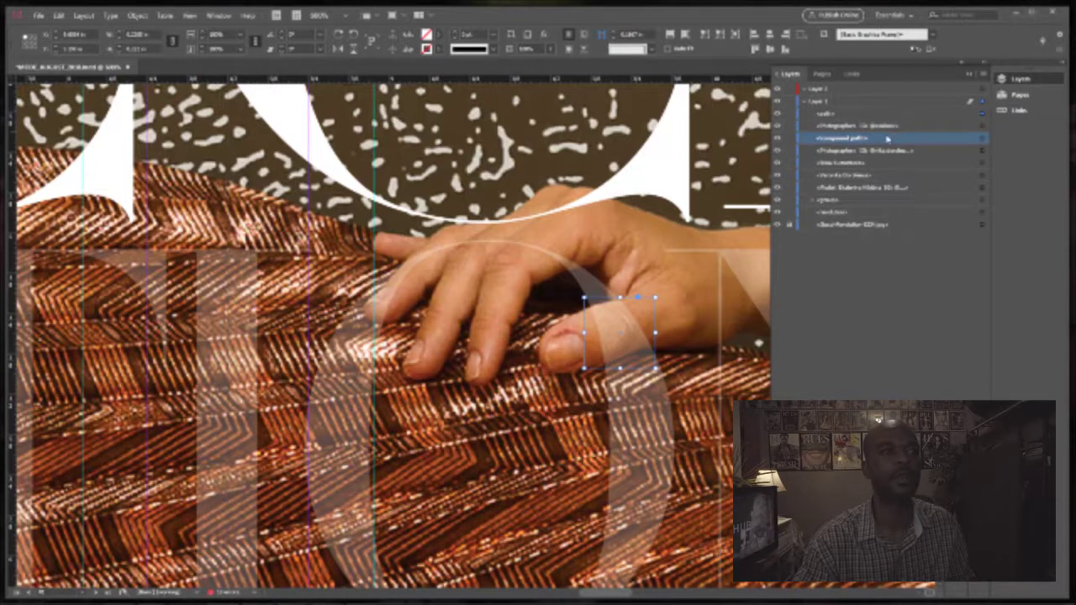
drag(902, 137, 902, 124)
click(982, 126)
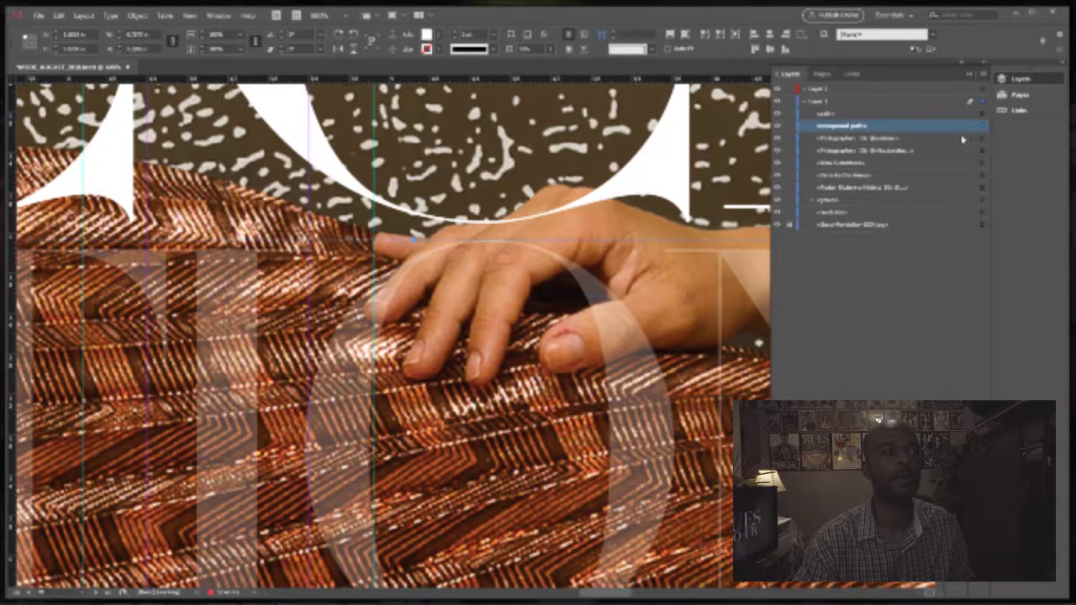
Step: Review how the photographer credit, the Revolution text, the thumb path and the compound path are listed in Layer 1
click(878, 139)
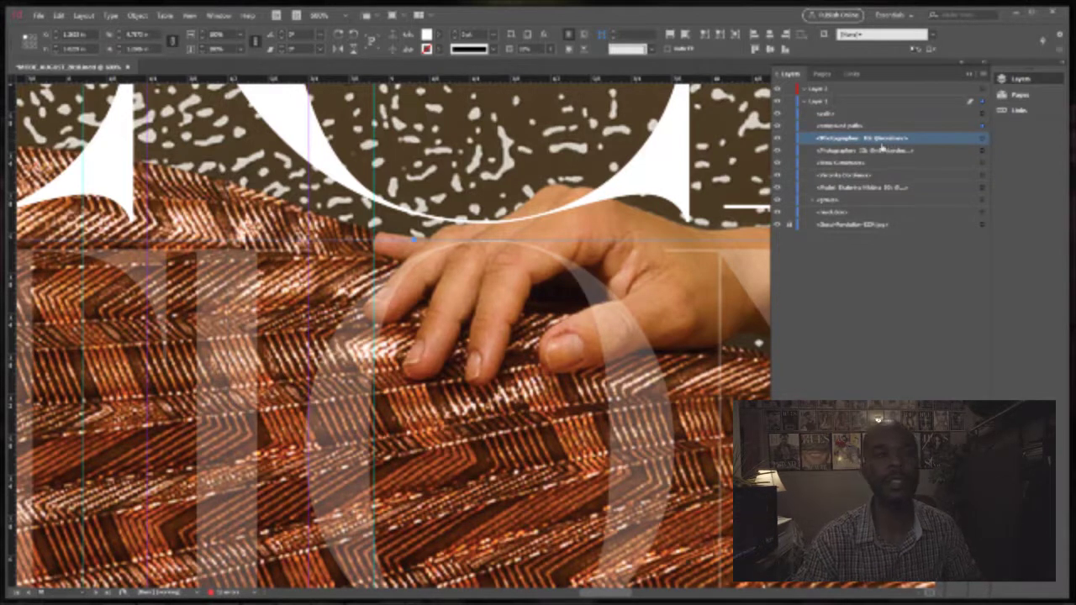
click(861, 213)
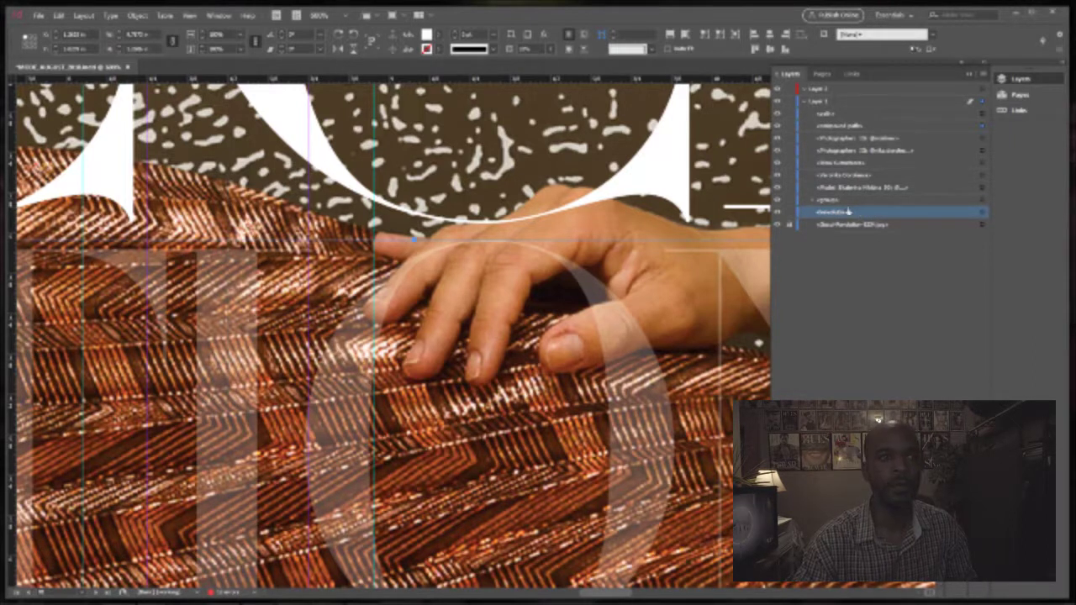
click(111, 17)
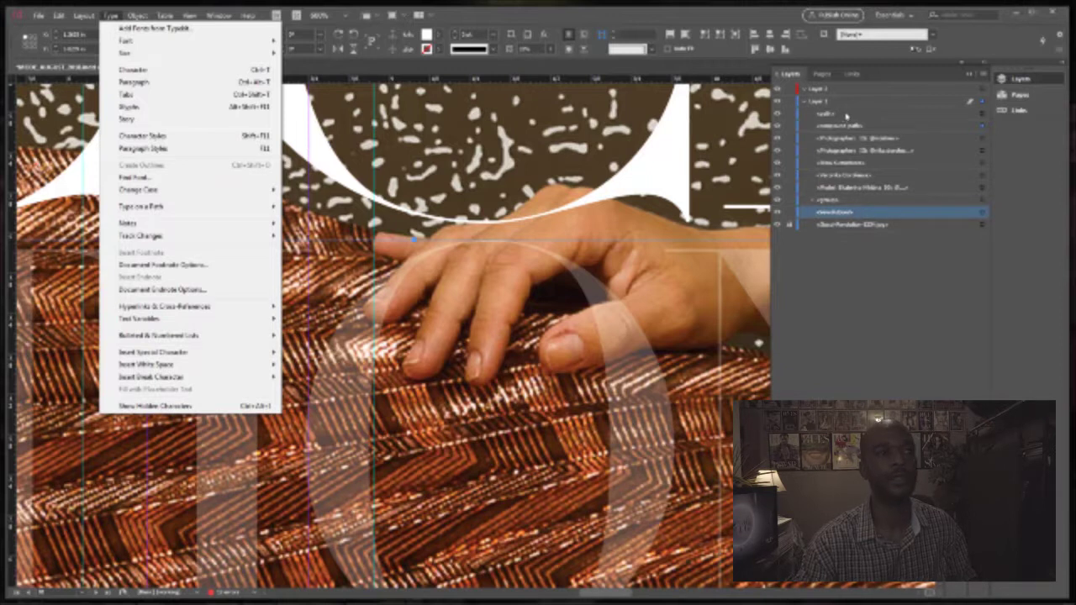
click(847, 116)
click(850, 128)
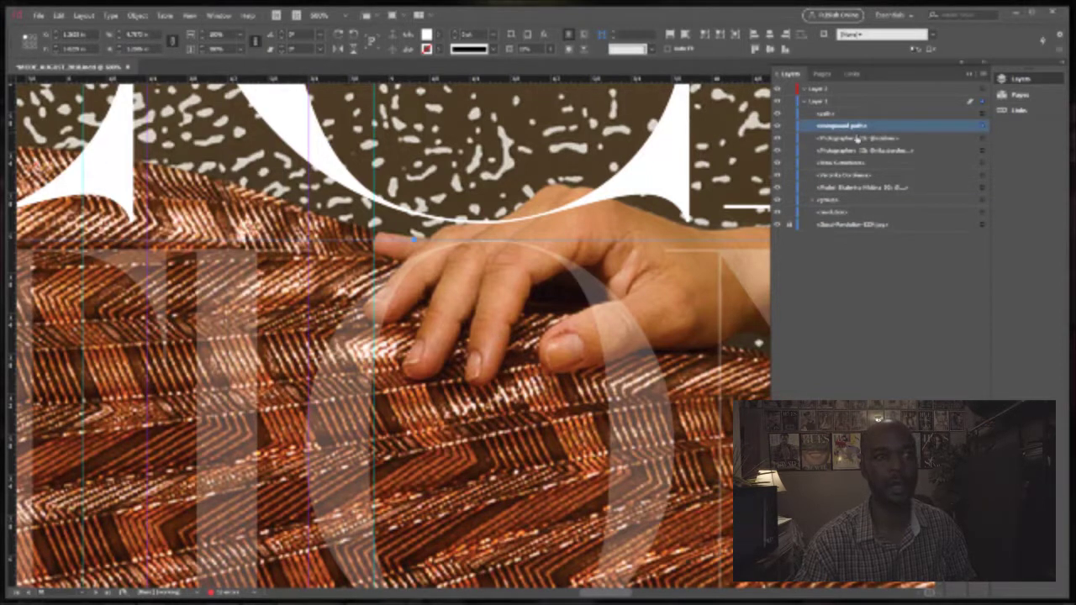
Step: Select the REVOLUTION compound path together with the thumb path and subtract the thumb shape from the lettering with Pathfinder
click(975, 76)
click(955, 94)
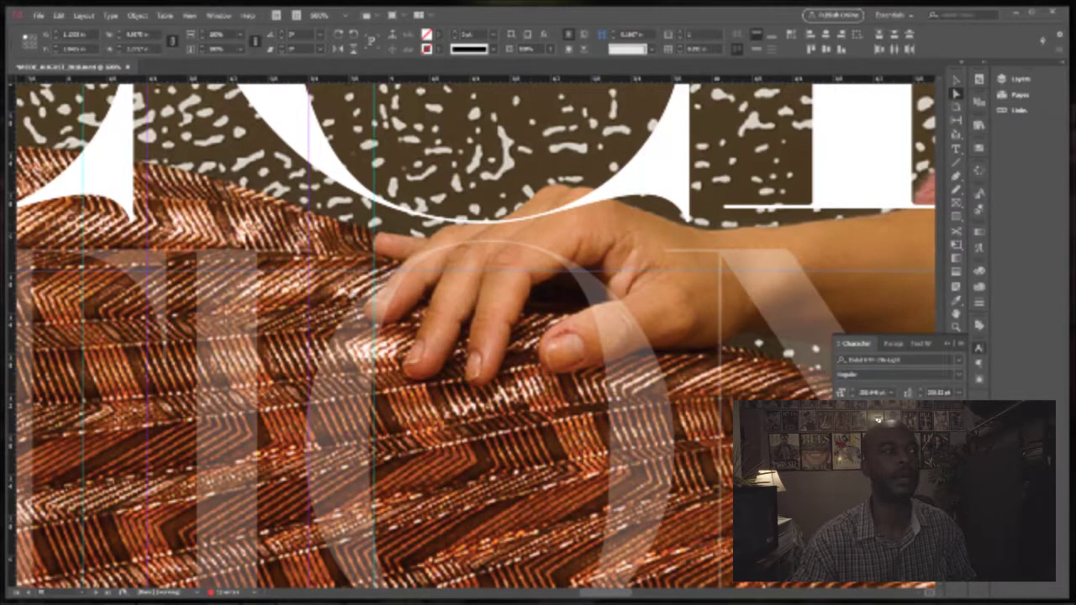
click(405, 259)
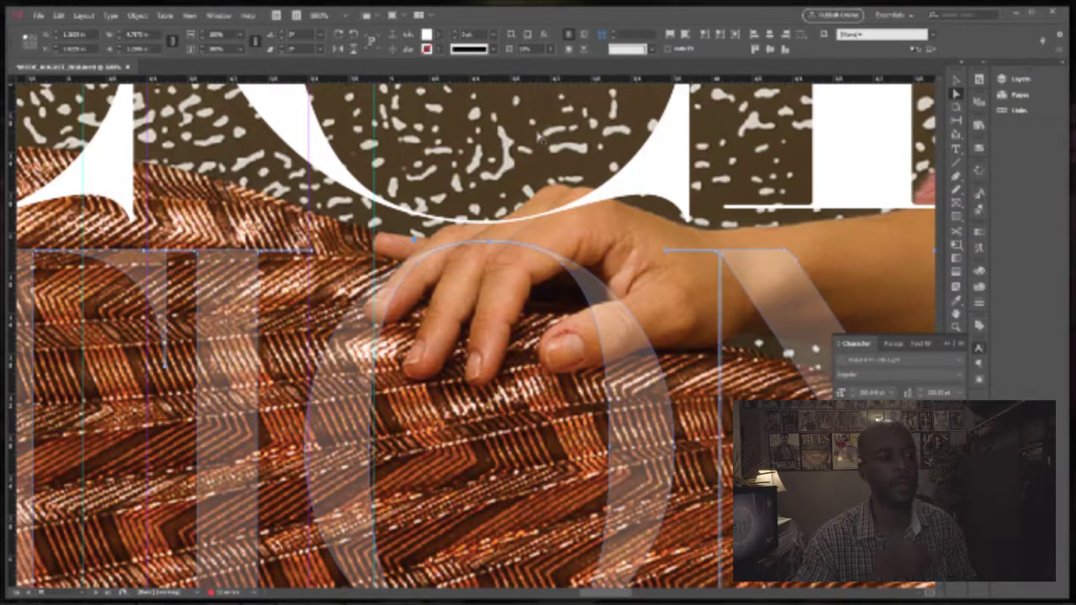
click(560, 249)
click(570, 274)
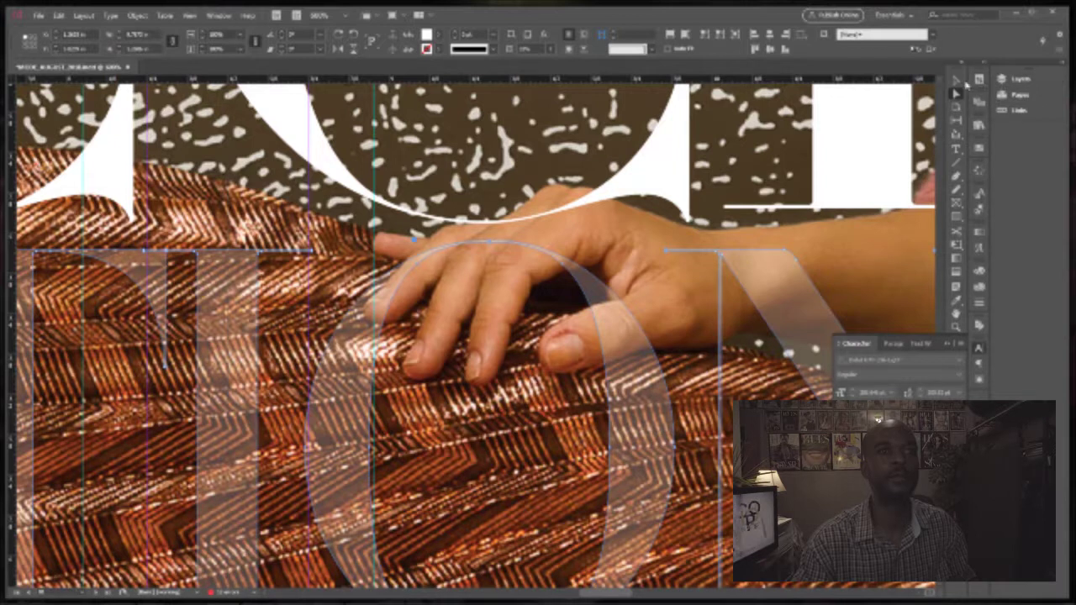
click(1016, 80)
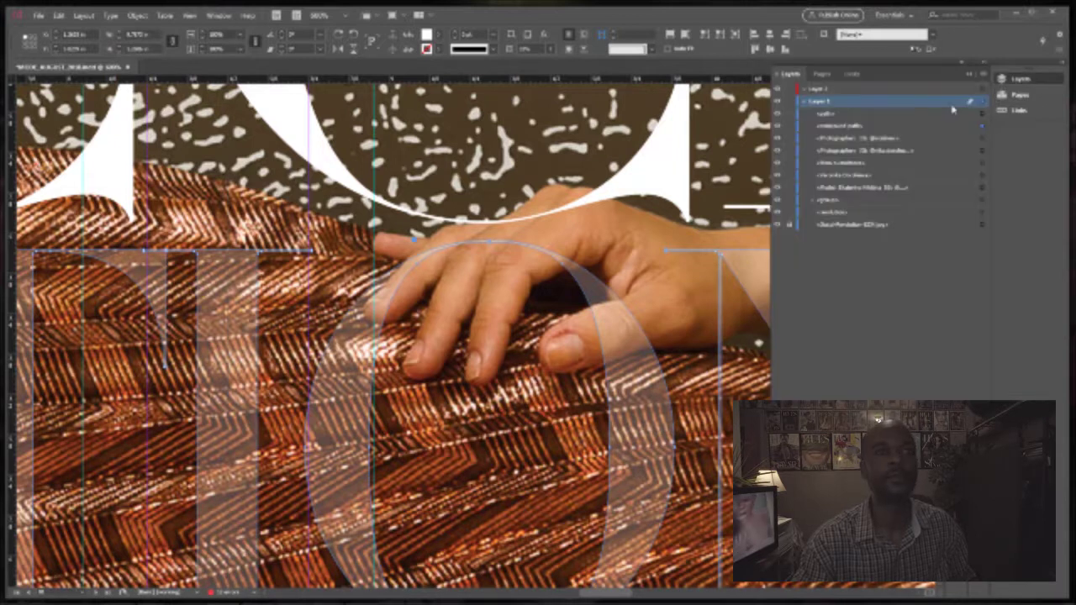
shift+click(982, 114)
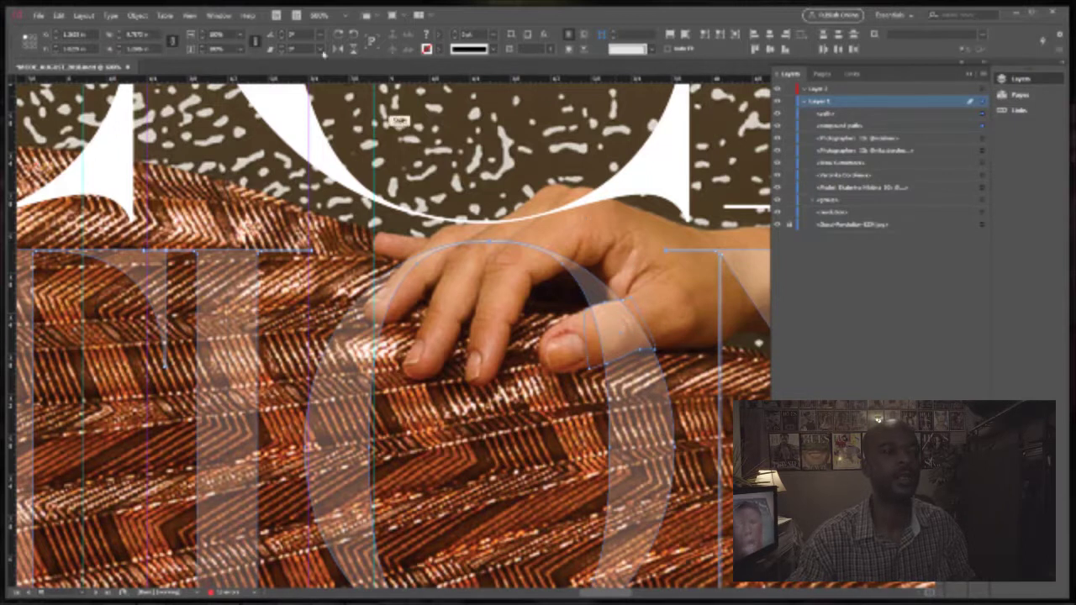
click(137, 15)
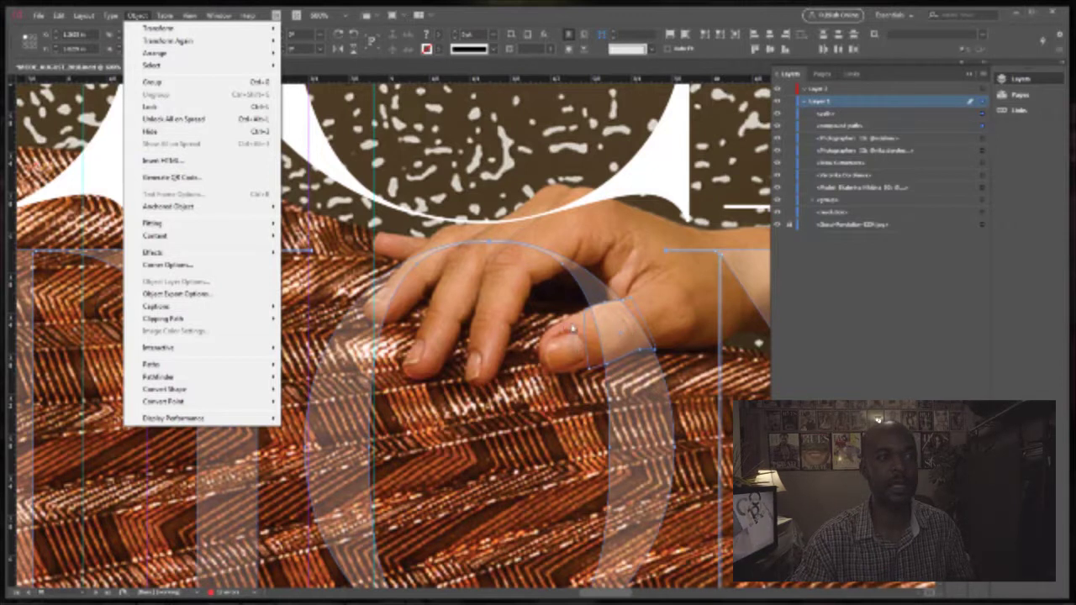
mouse_move(200, 384)
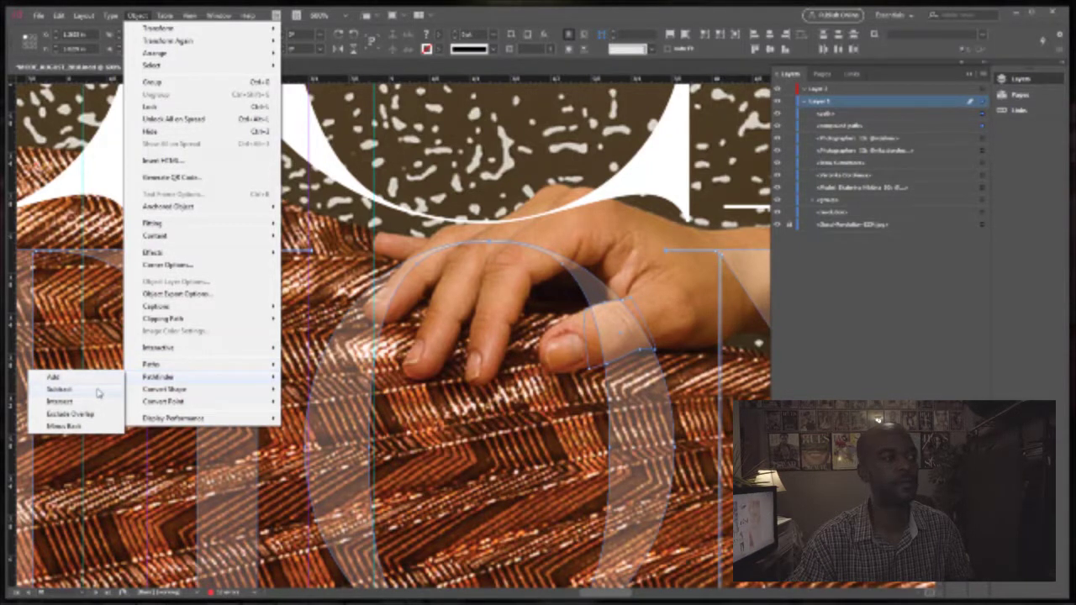
click(96, 390)
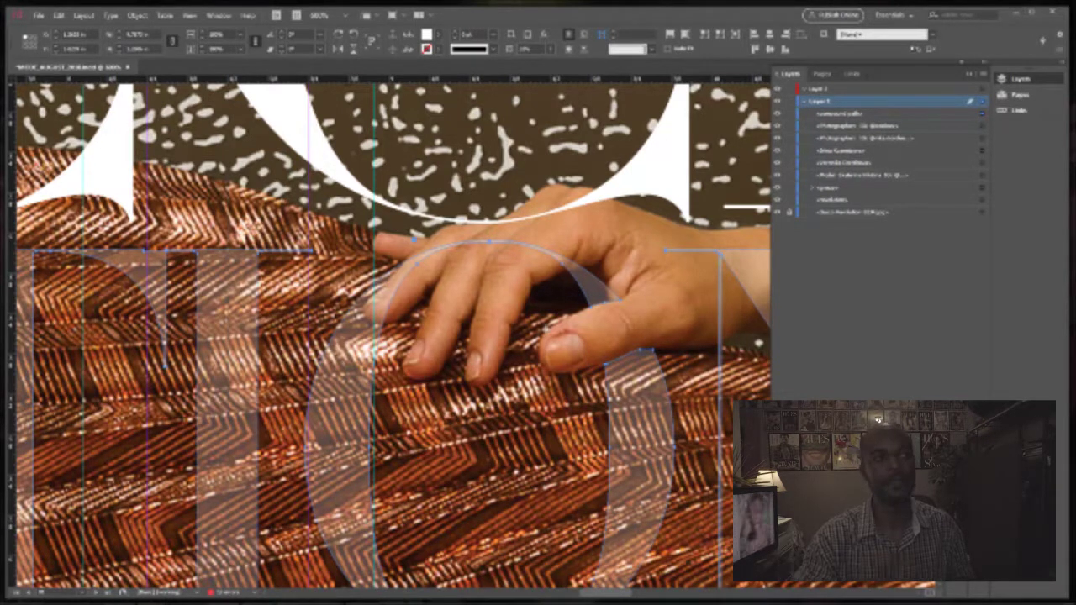
Step: Raise the opacity of the cut REVOLUTION lettering back to 100%
click(519, 338)
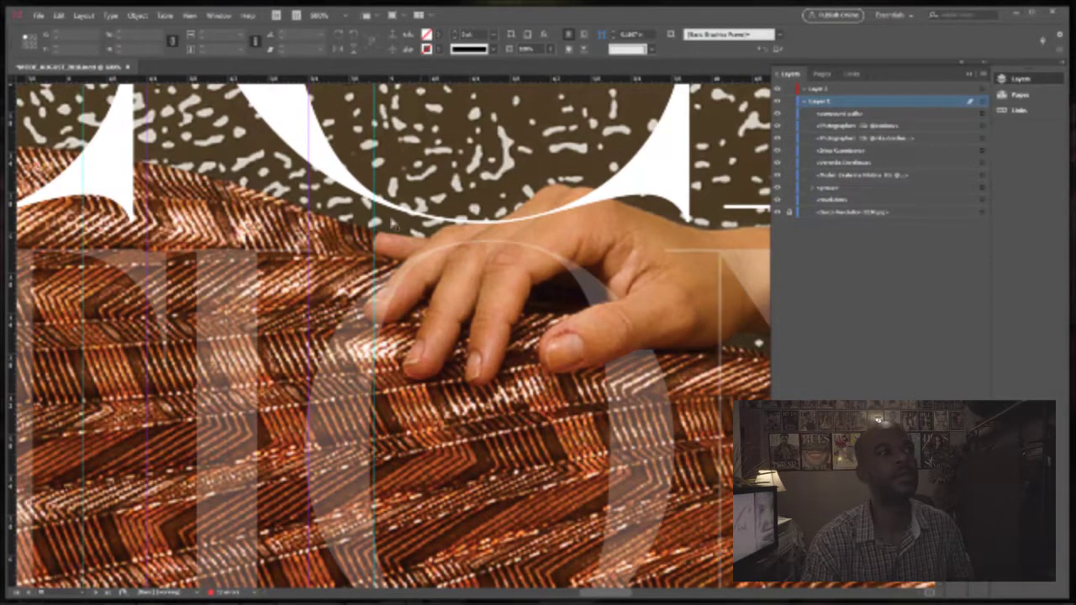
click(339, 357)
click(551, 52)
drag(536, 66, 660, 67)
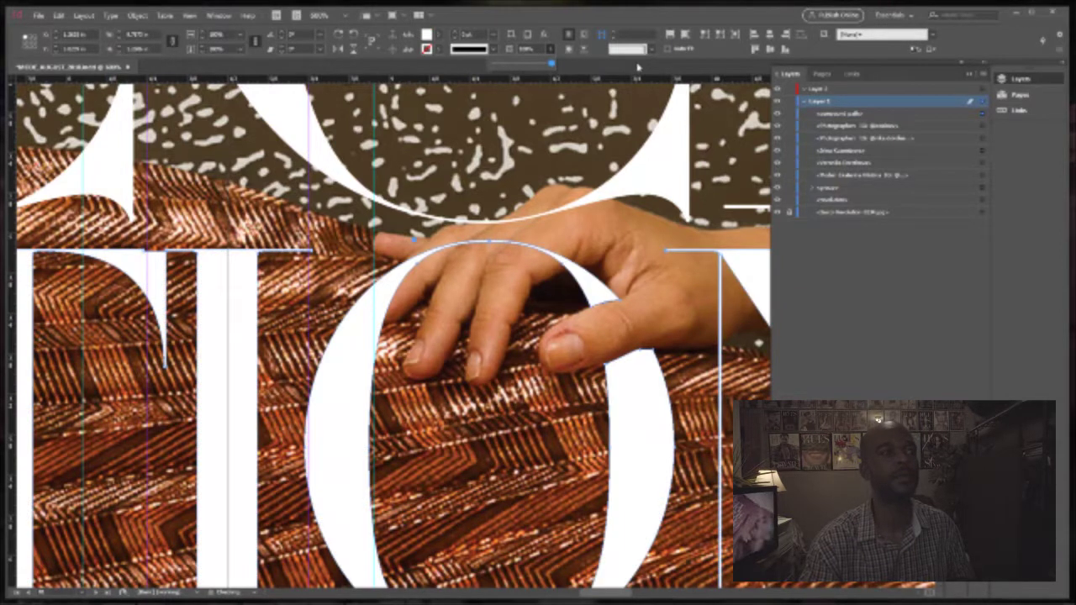
click(551, 50)
click(603, 235)
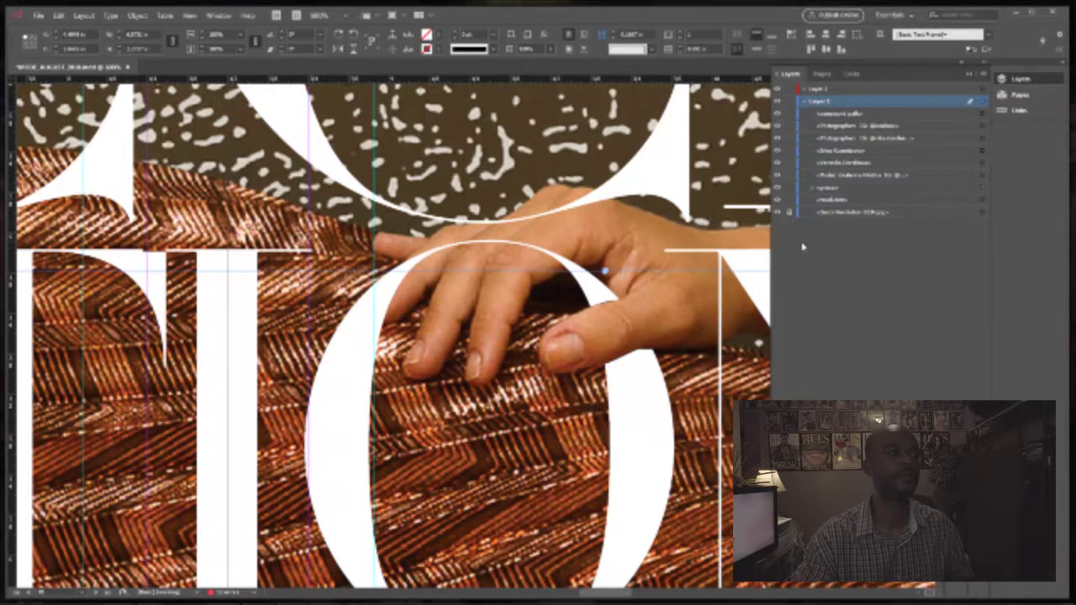
Step: Examine how the thumb overlaps the O, from the full lettering down to the edges of the cutout
key(ctrl+minus)
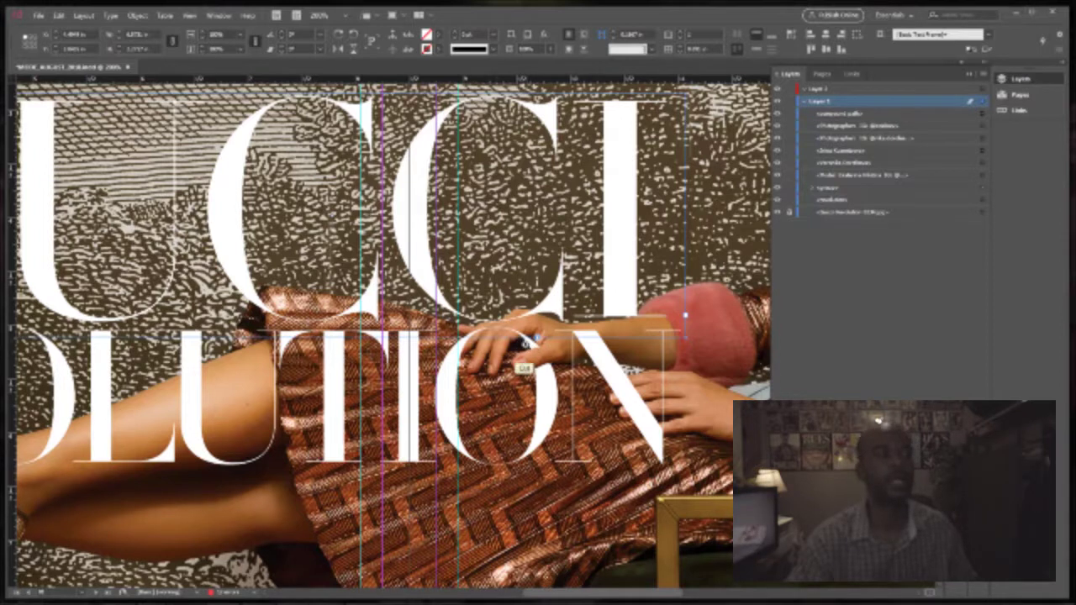
ctrl+click(528, 344)
ctrl+click(528, 344)
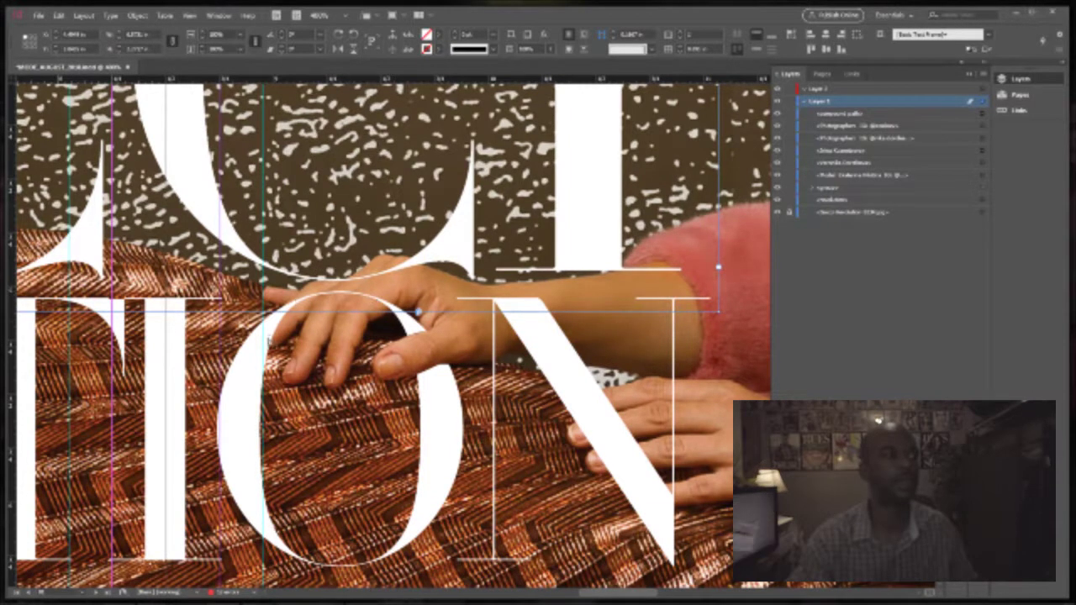
click(267, 340)
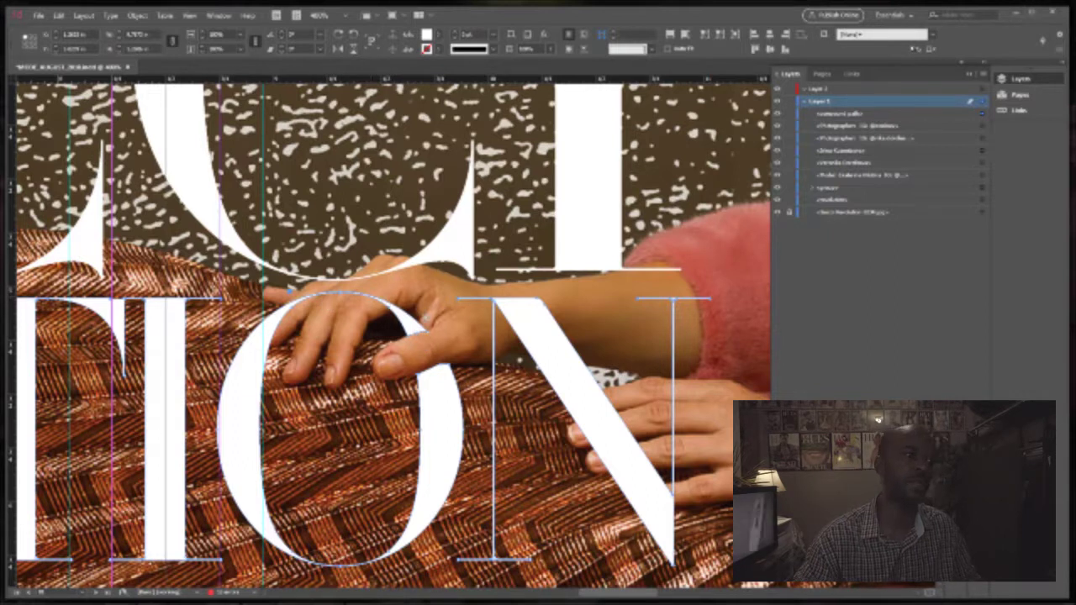
click(427, 321)
drag(366, 309, 472, 389)
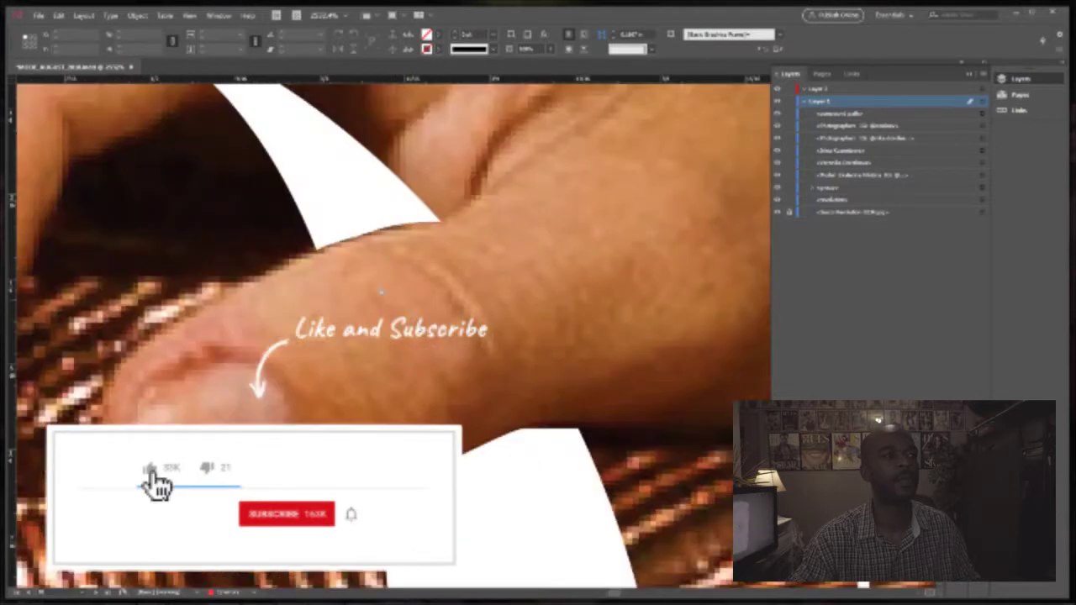
key(ctrl+minus)
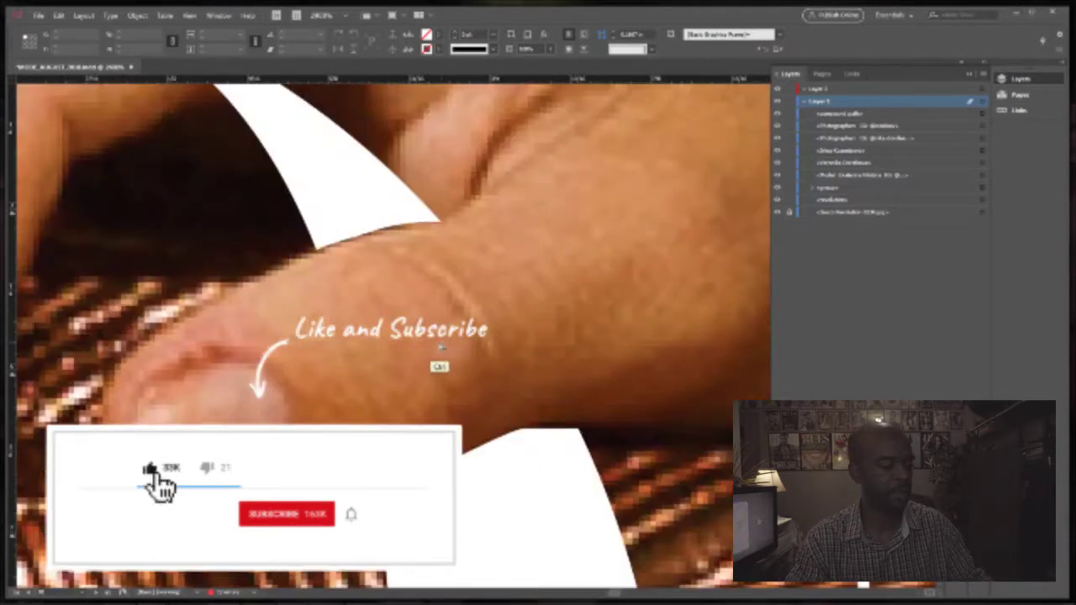
scroll(439, 347, down, 5)
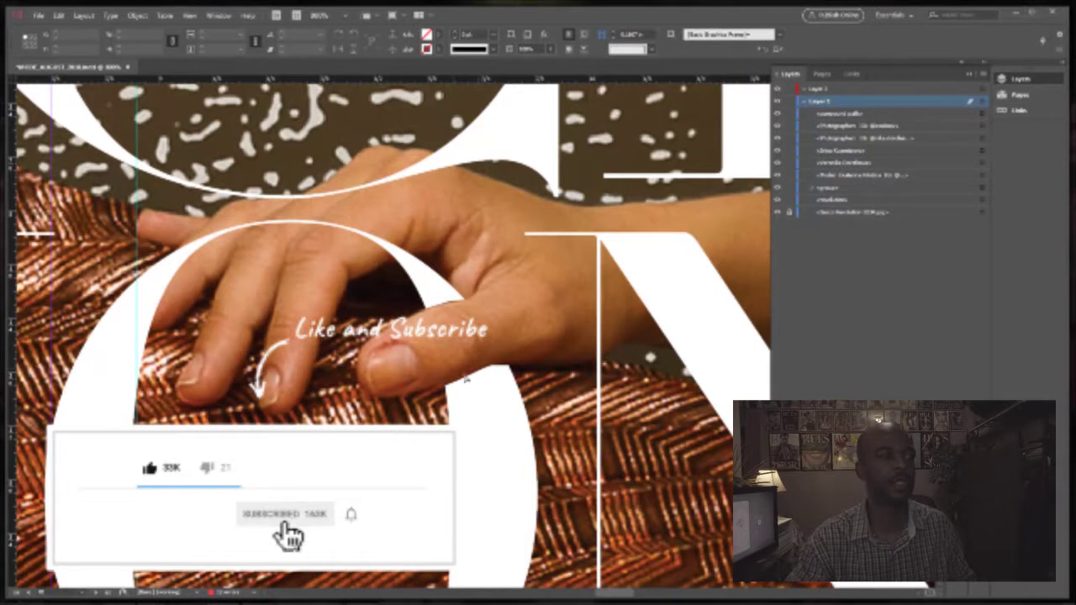
Step: Collapse the layer list and adjust the inner corner anchor of the O's right stroke just beneath the thumb
click(967, 74)
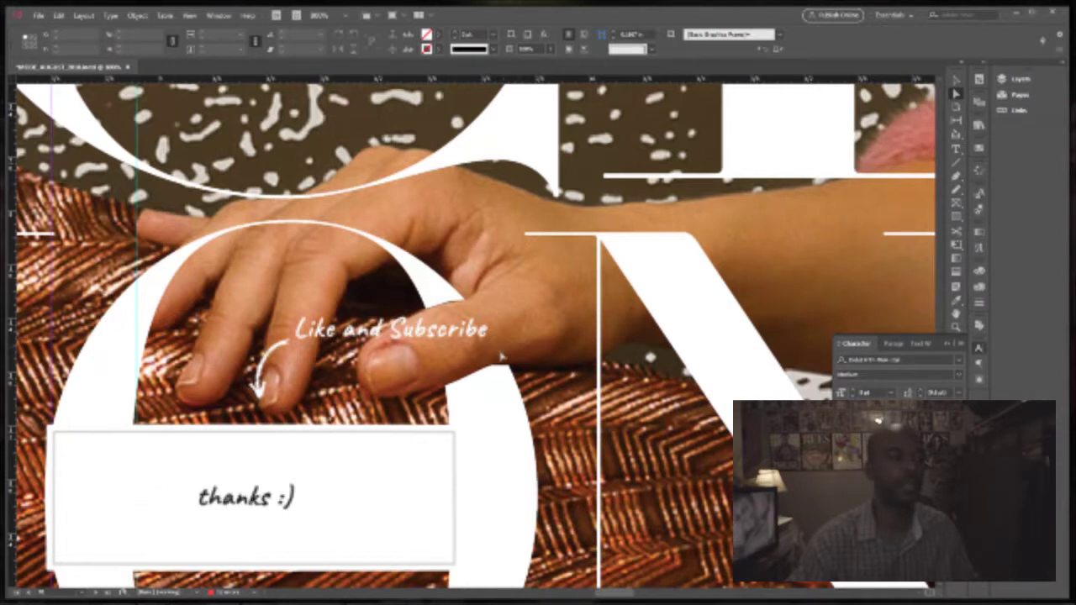
click(498, 381)
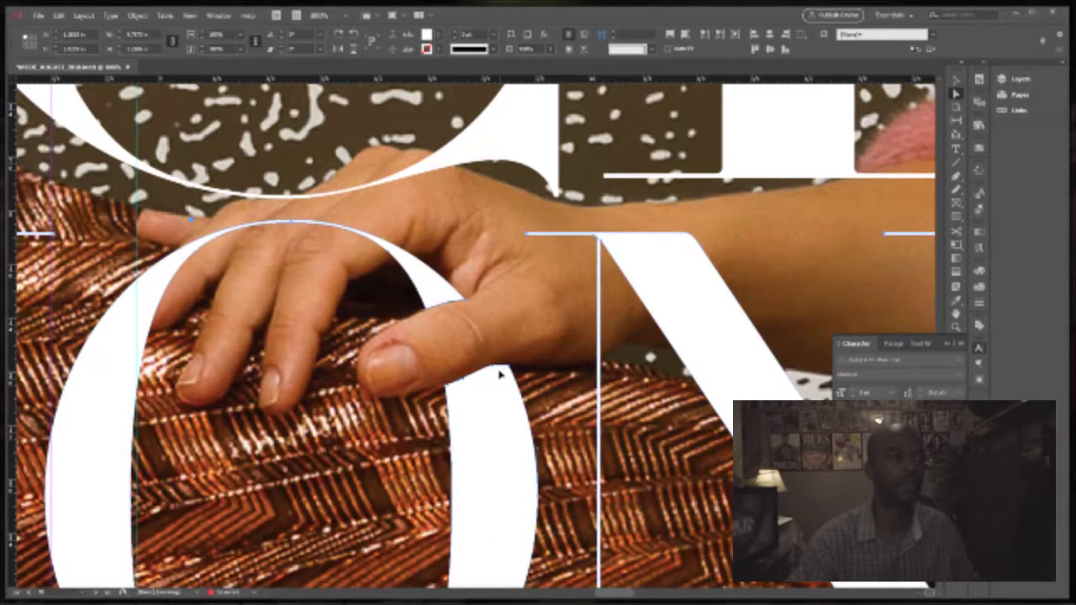
click(511, 357)
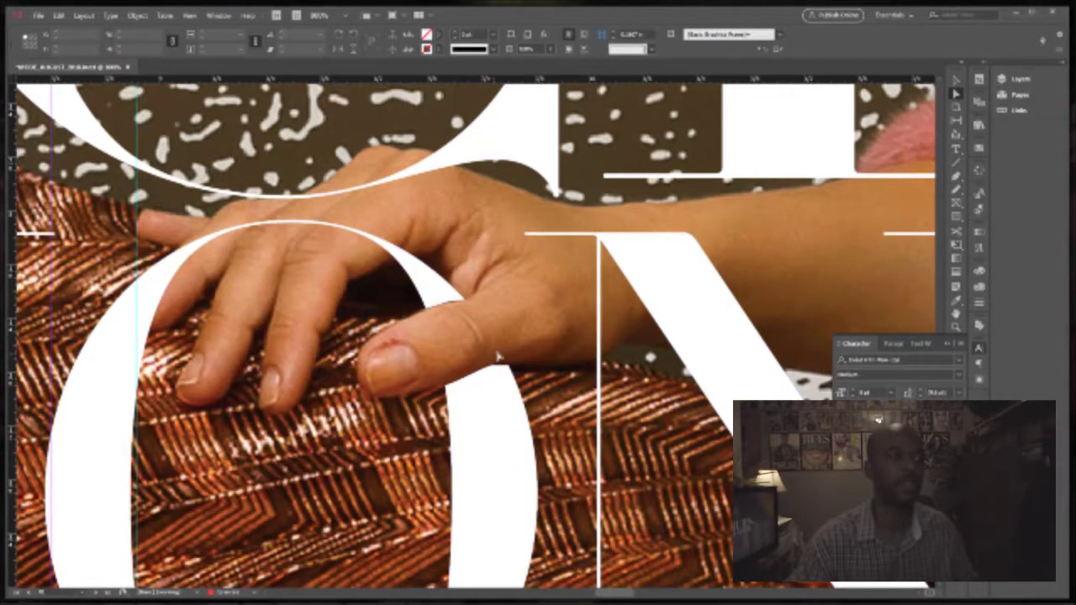
click(445, 381)
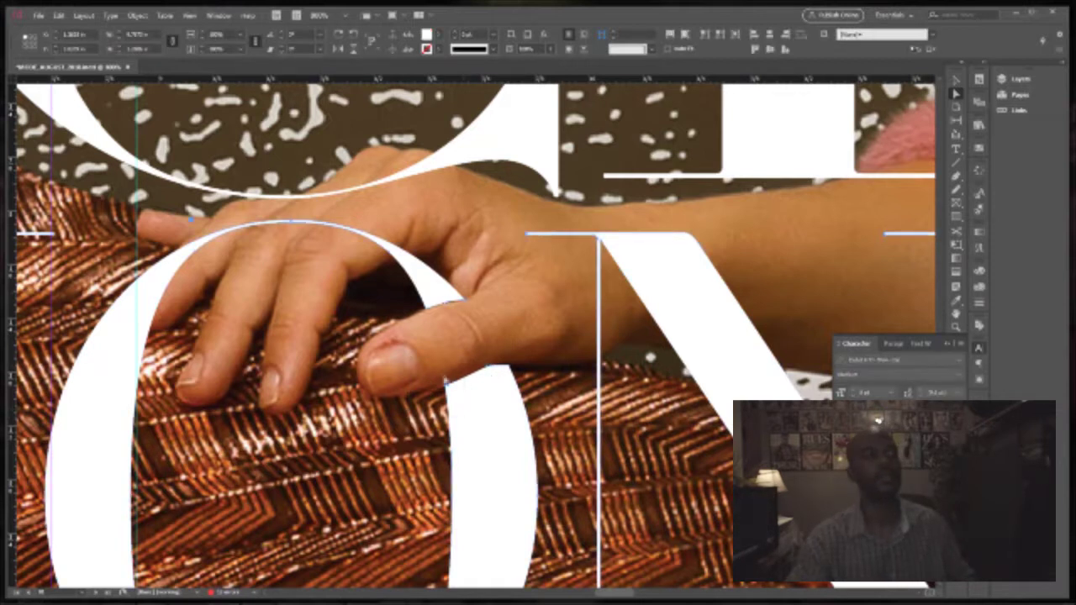
mouse_move(446, 381)
mouse_down()
mouse_move(405, 372)
mouse_move(430, 368)
mouse_move(401, 377)
mouse_move(420, 410)
mouse_move(439, 398)
mouse_up()
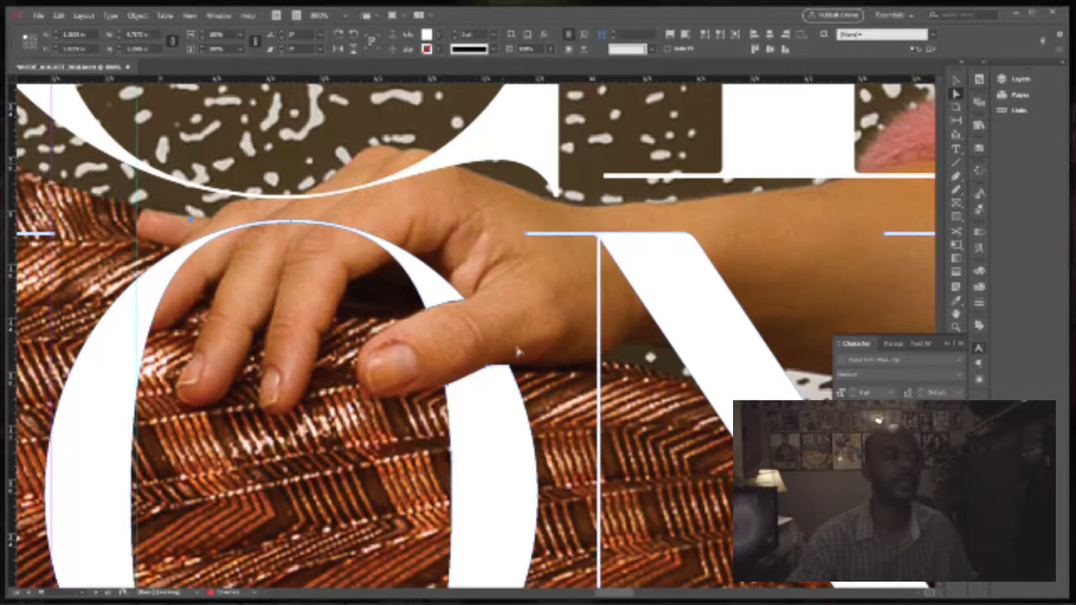
key(ctrl+shift+a)
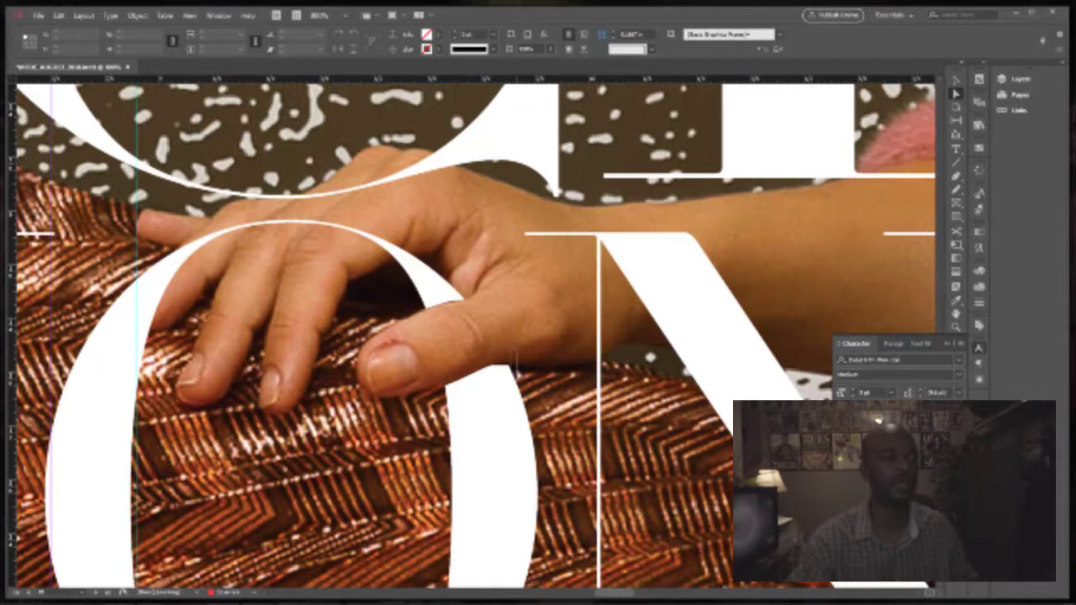
Step: Nudge the outer corner anchor of the O's right stroke beneath the thumb to meet the thumb's lower edge
click(509, 366)
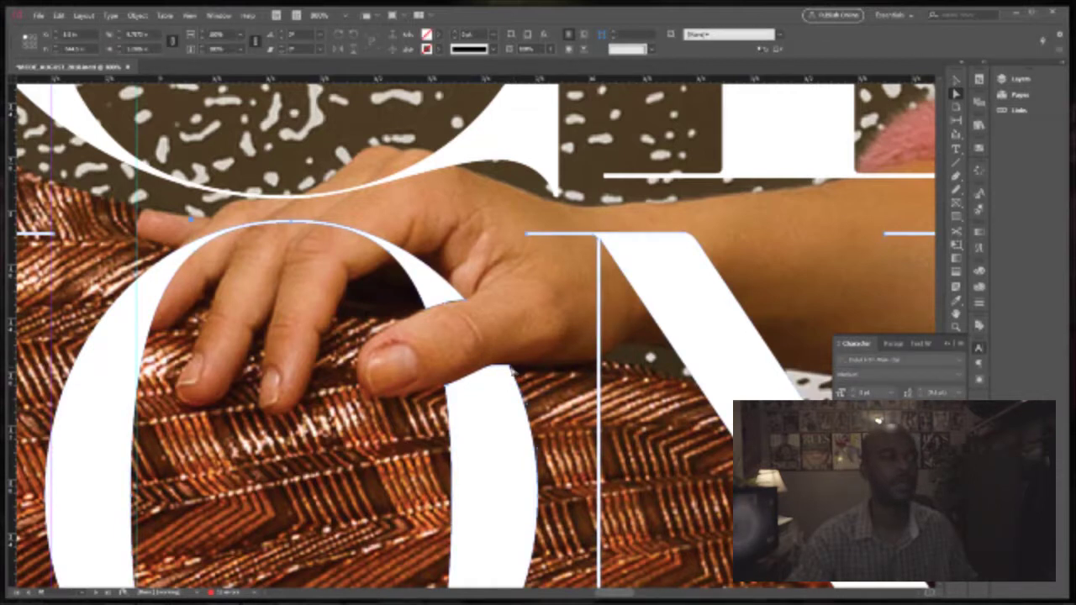
drag(508, 366, 511, 368)
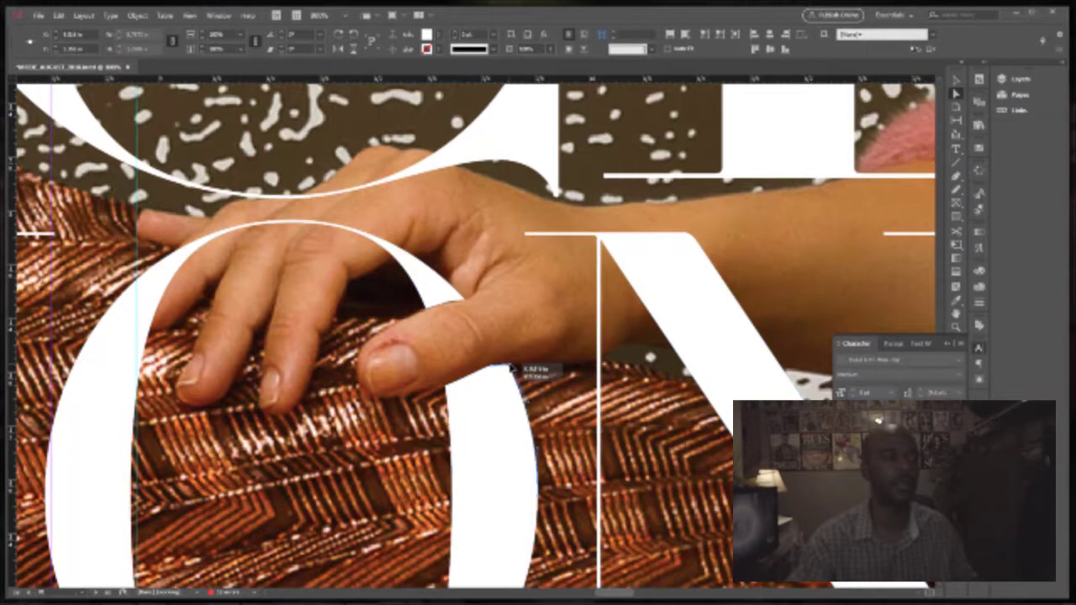
click(515, 359)
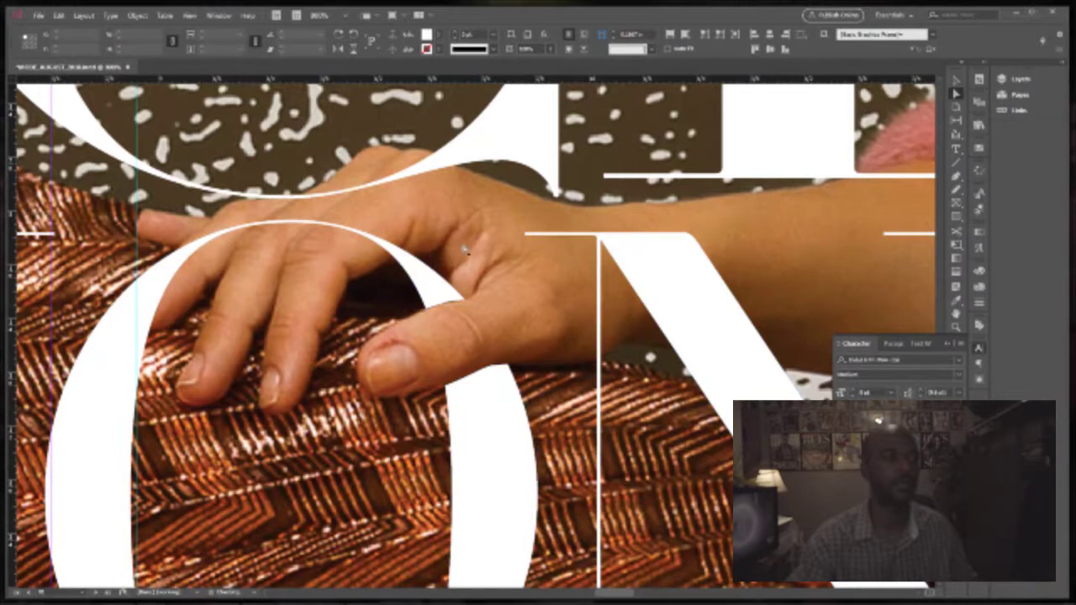
click(502, 372)
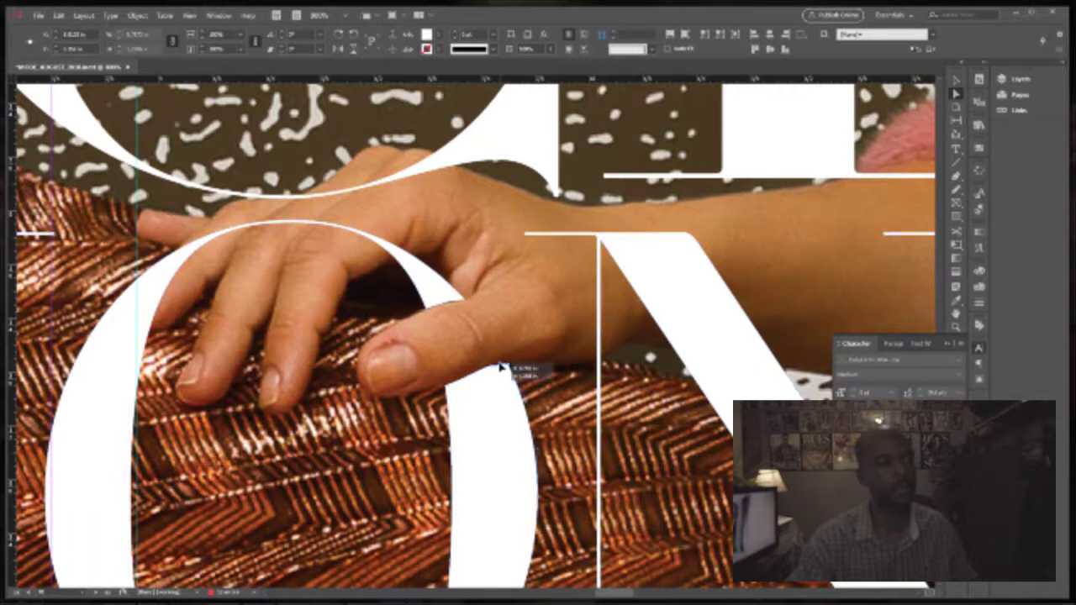
key(ctrl+shift+a)
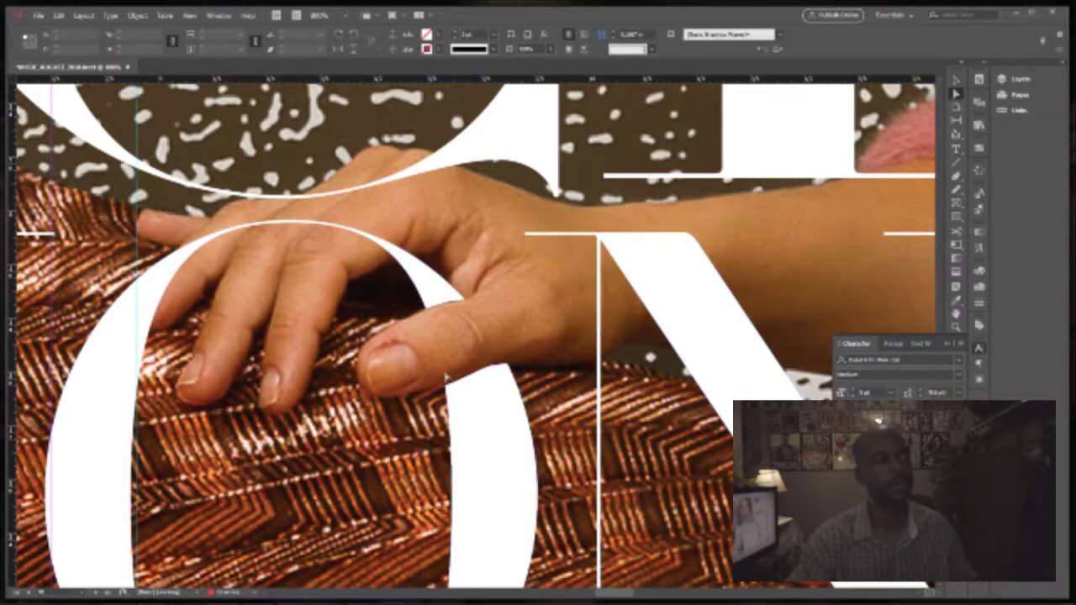
Step: Fine-tune both lower cut corners of the O's right stroke so they sit flush against the underside of the thumb
click(450, 395)
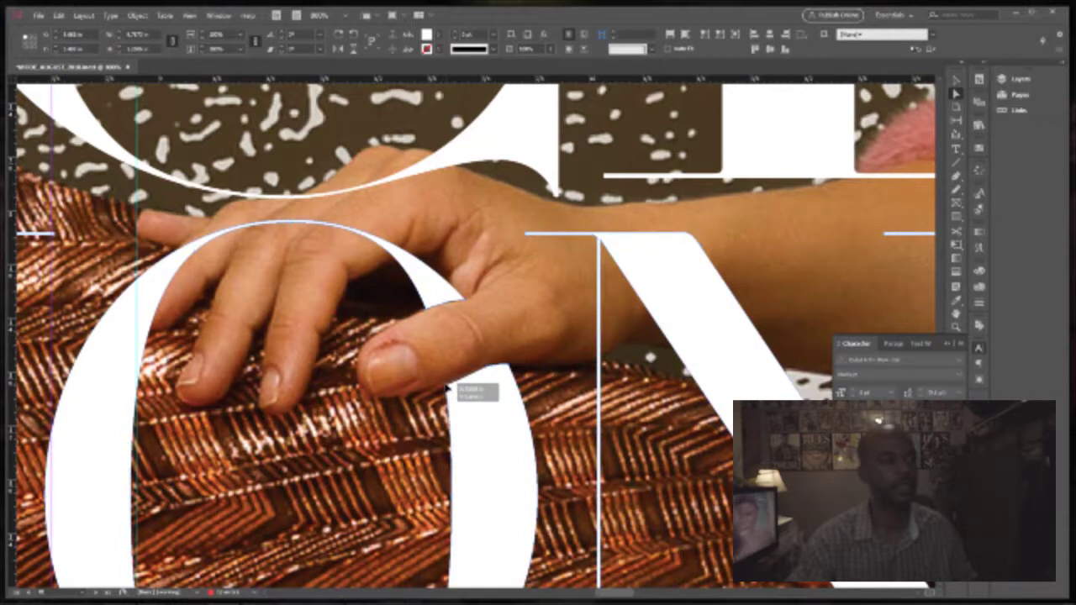
key(ctrl+shift+a)
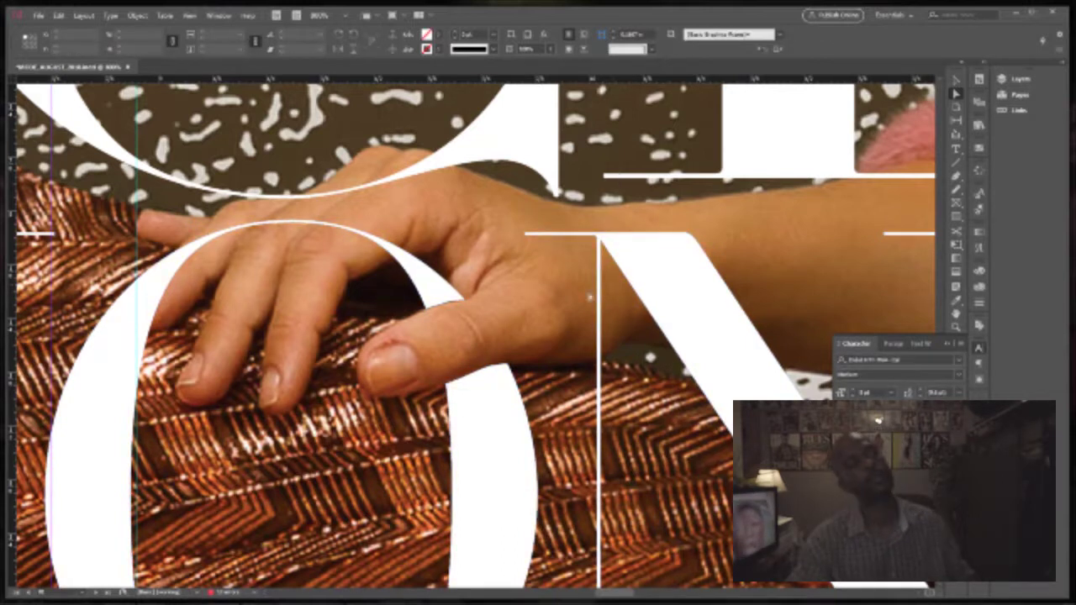
click(508, 367)
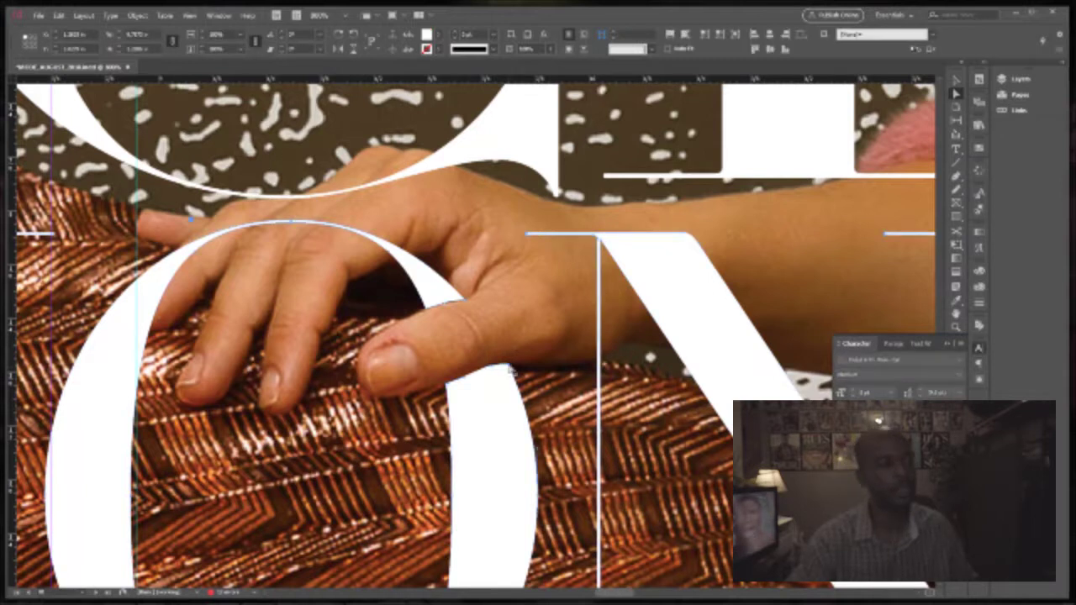
drag(509, 367, 510, 367)
key(ctrl+shift+a)
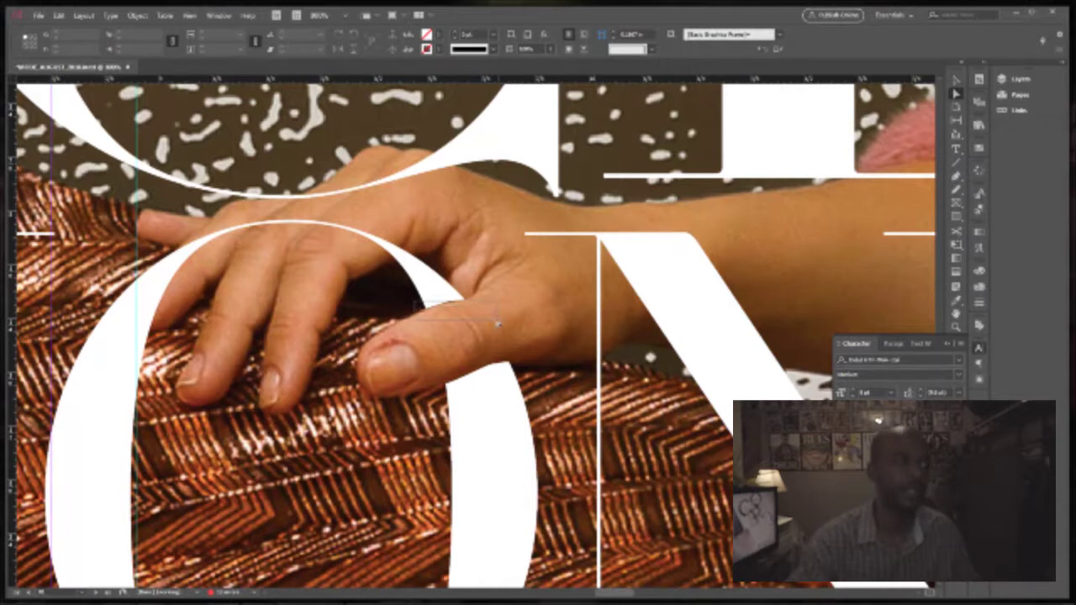
Step: Nudge the inner corner anchor of the O's cut above the thumb down to the thumb's upper edge
click(432, 301)
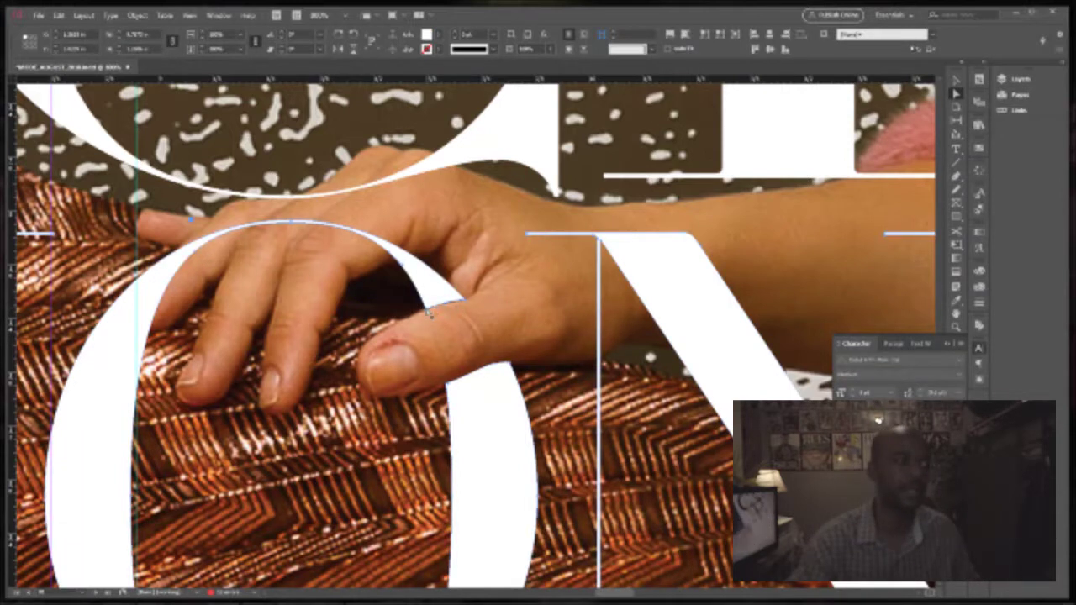
drag(429, 312, 429, 315)
click(494, 318)
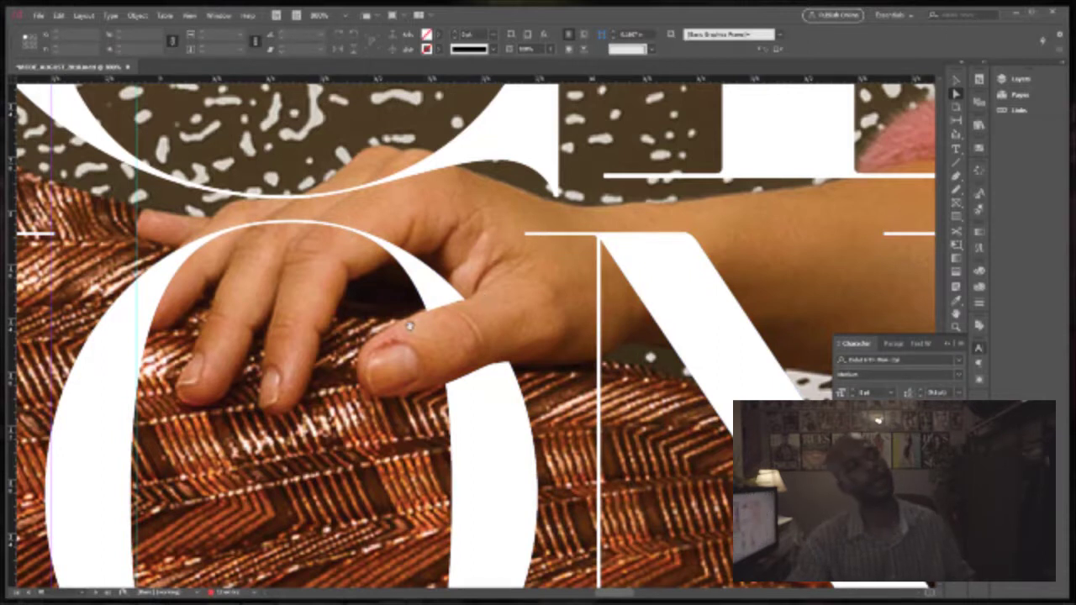
scroll(424, 326, down, 3)
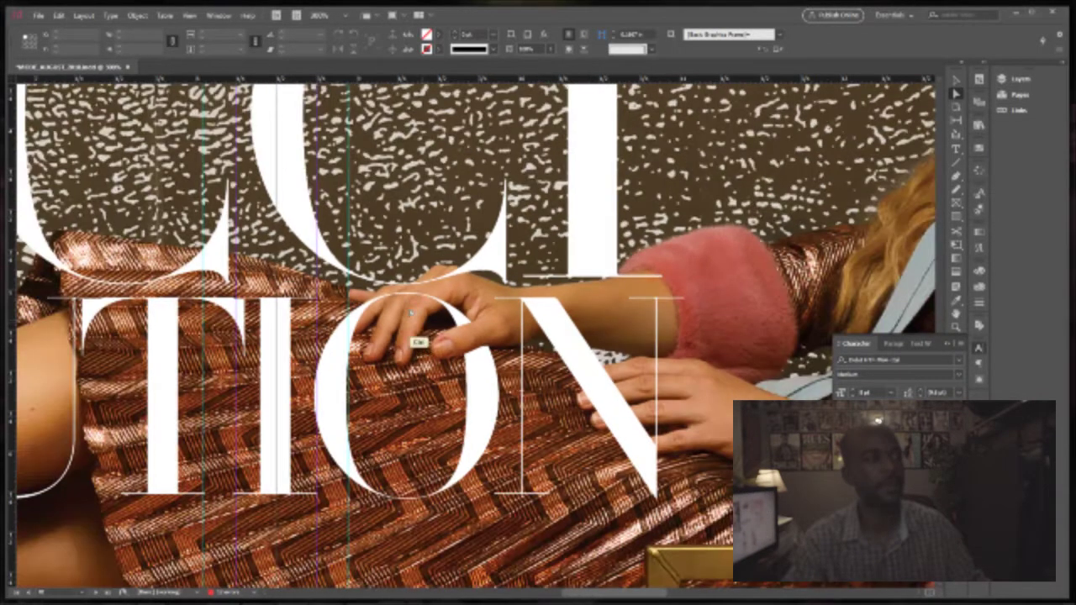
Step: Lower the opacity of the outlined REVOLUTION lettering to below 50% so the fingers behind the N's diagonal show through
drag(411, 313, 324, 315)
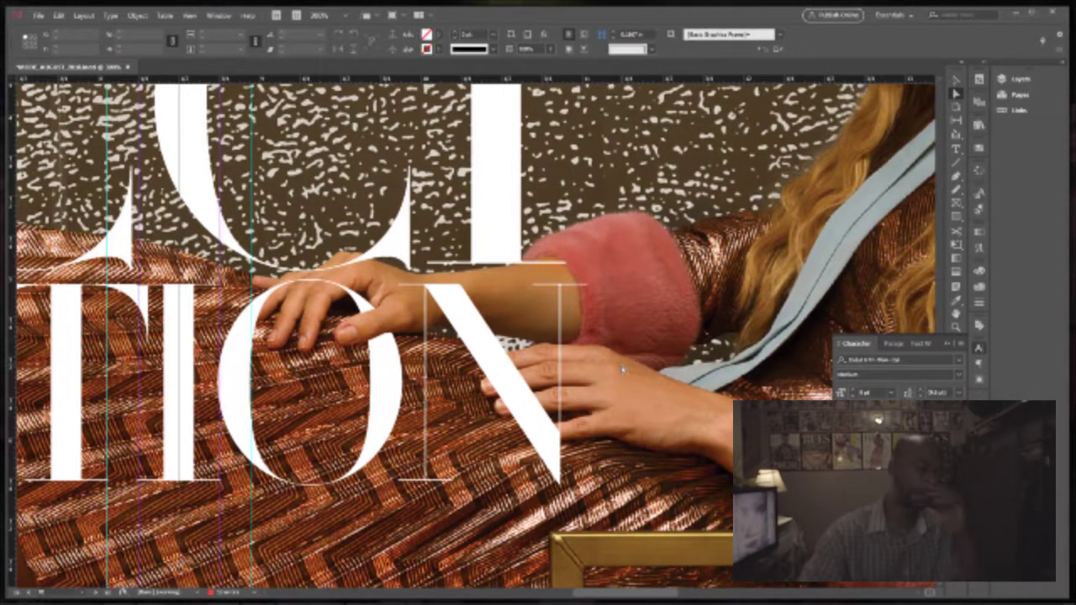
scroll(618, 369, down, 2)
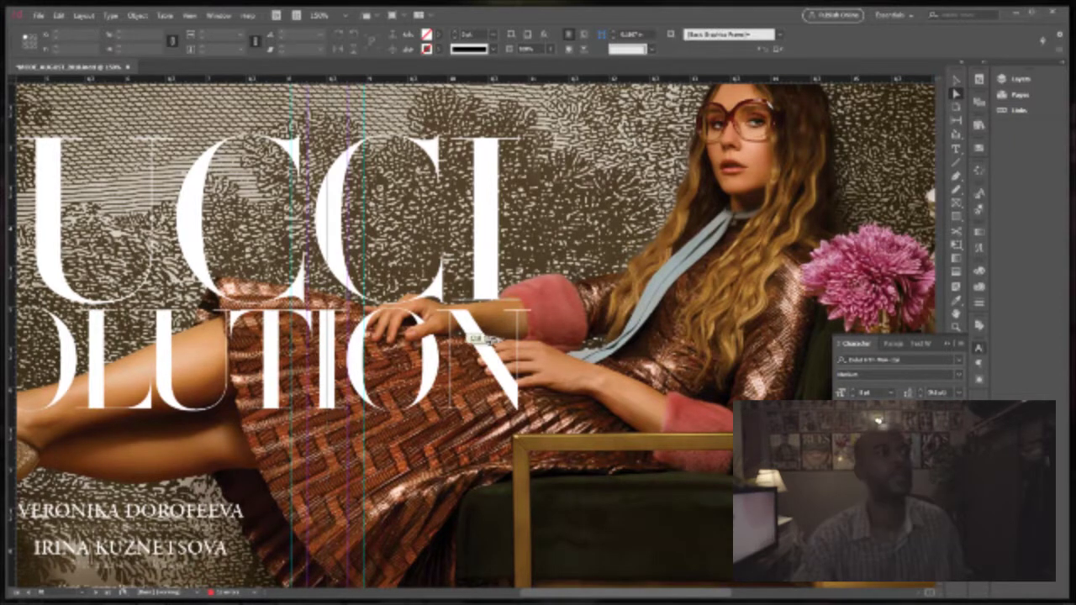
scroll(523, 397, up, 1)
scroll(528, 378, up, 3)
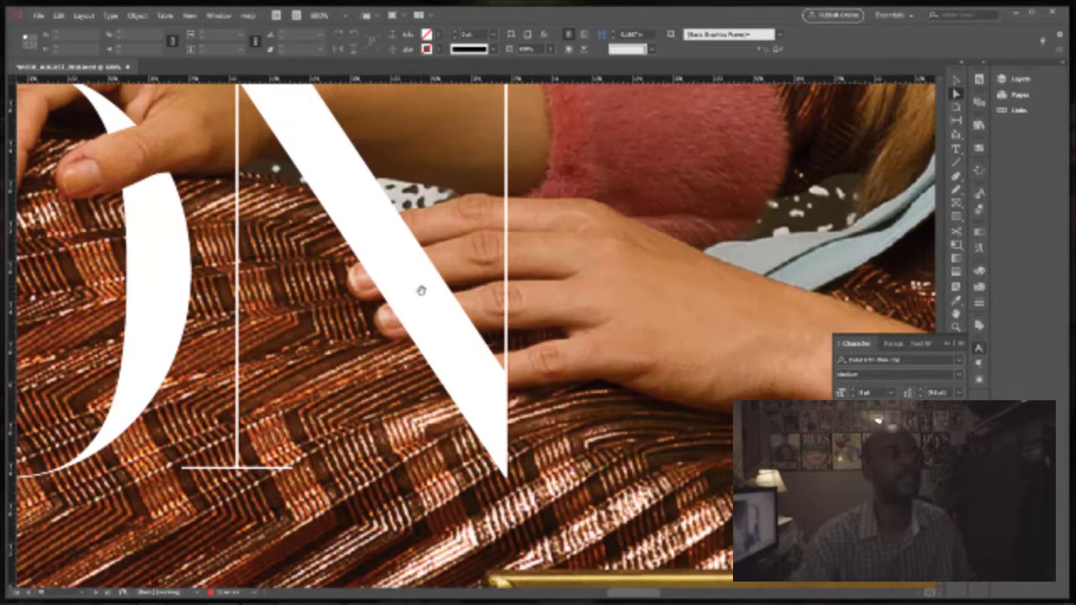
drag(421, 291, 442, 311)
click(443, 312)
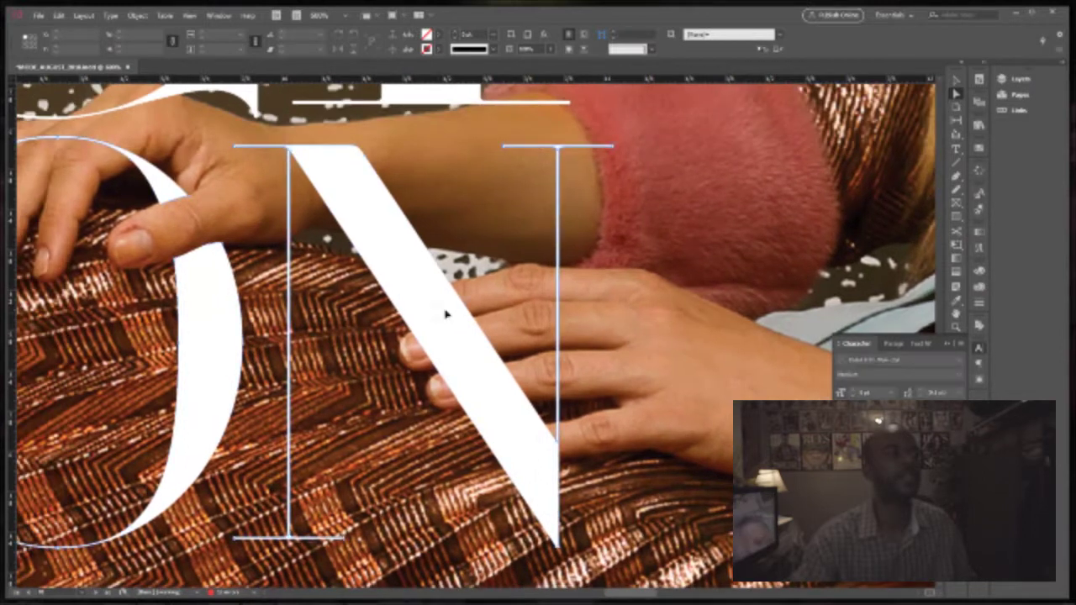
click(550, 50)
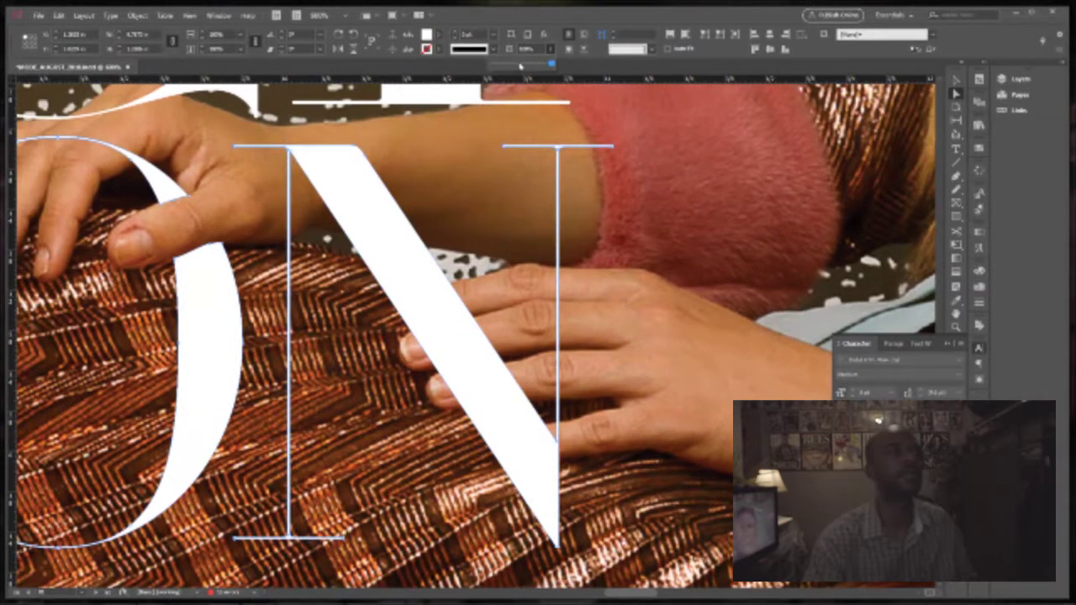
drag(551, 63, 513, 64)
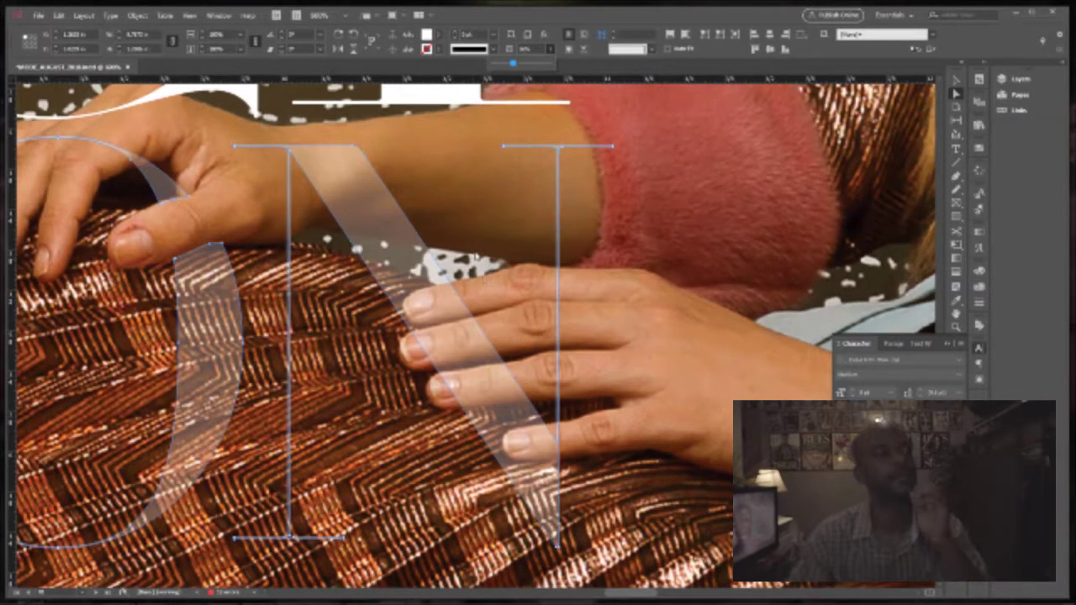
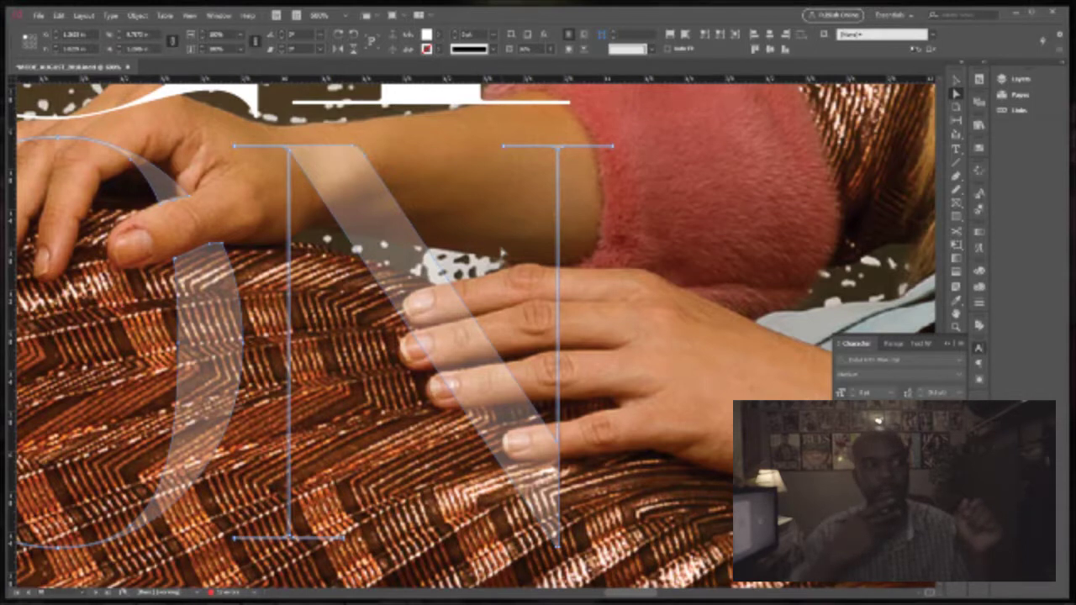
Step: Trace a closed Pen tool path around the hand's third finger from the top where the N's diagonal stroke crosses it
click(520, 330)
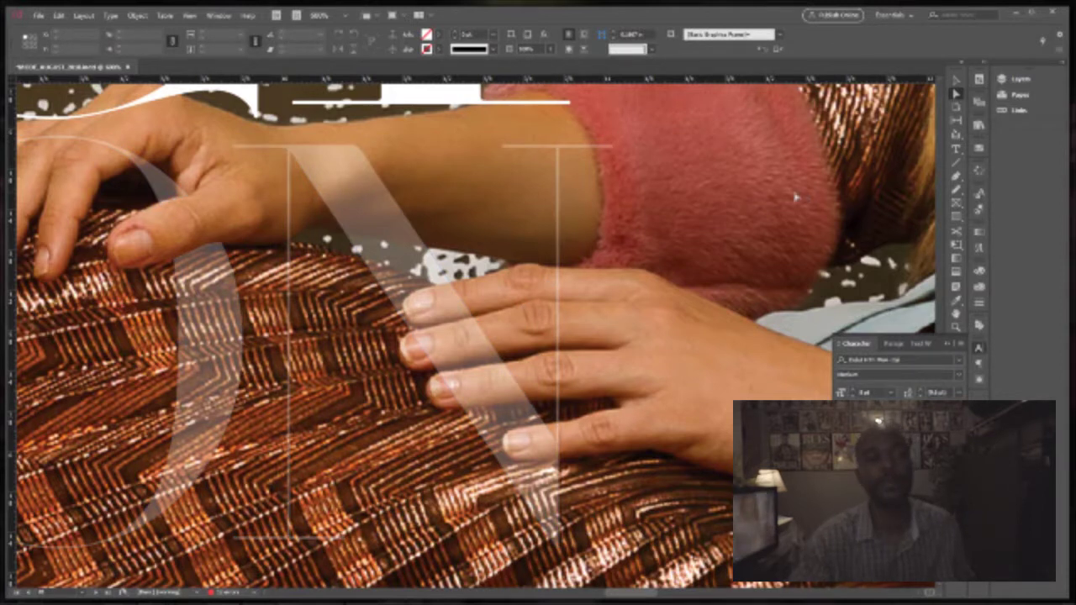
ctrl+click(509, 348)
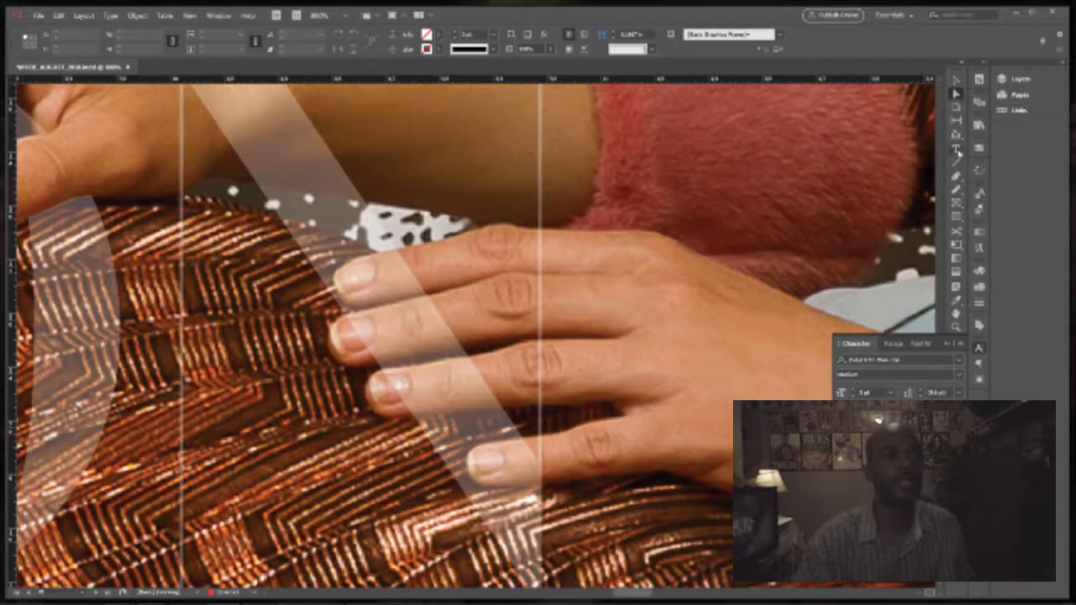
click(956, 174)
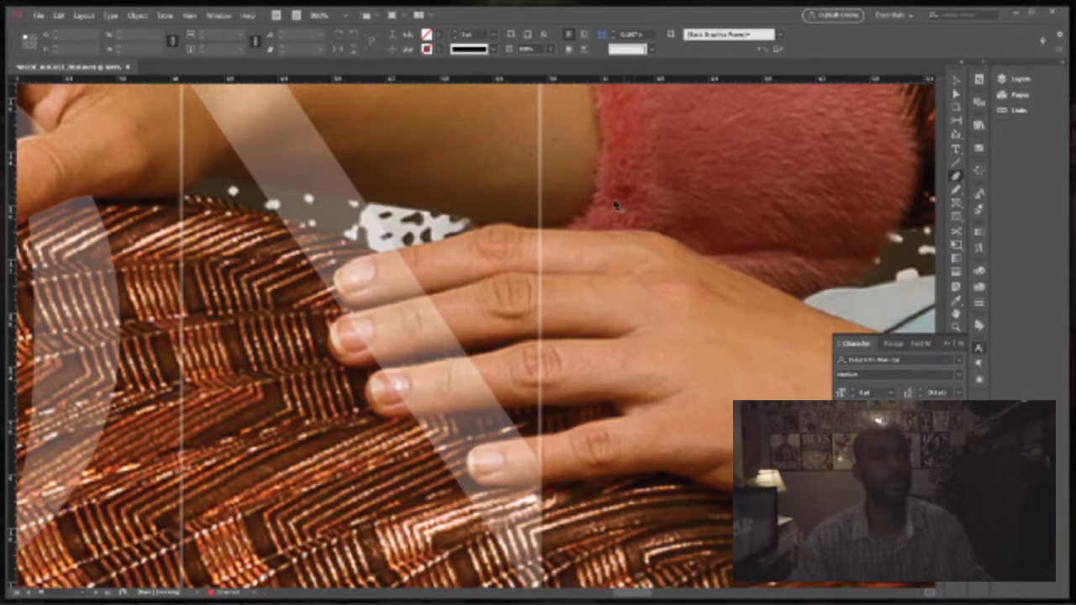
click(371, 378)
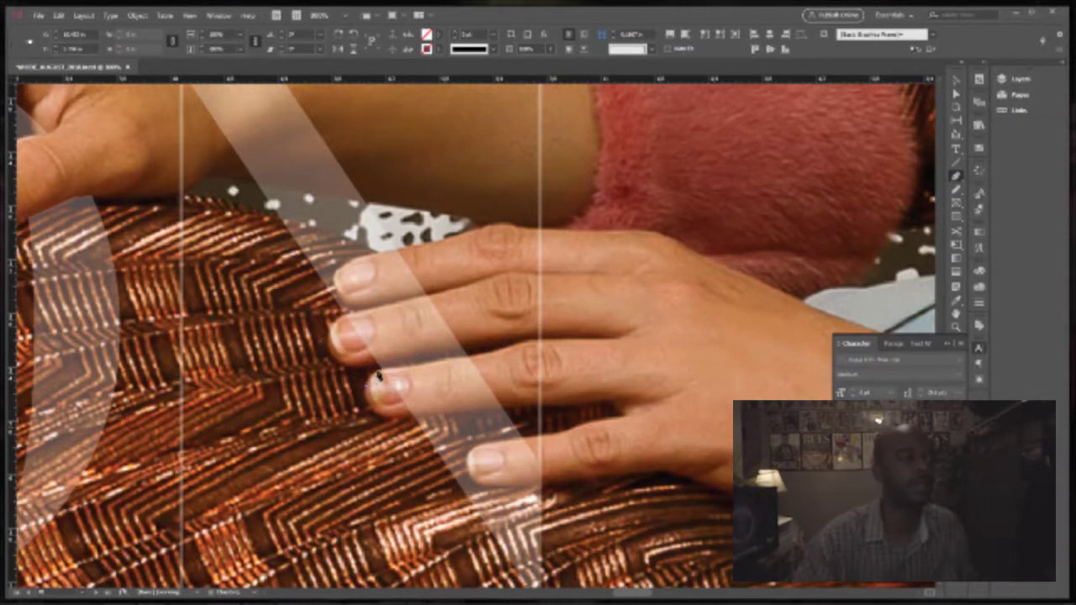
drag(372, 375, 460, 361)
click(472, 363)
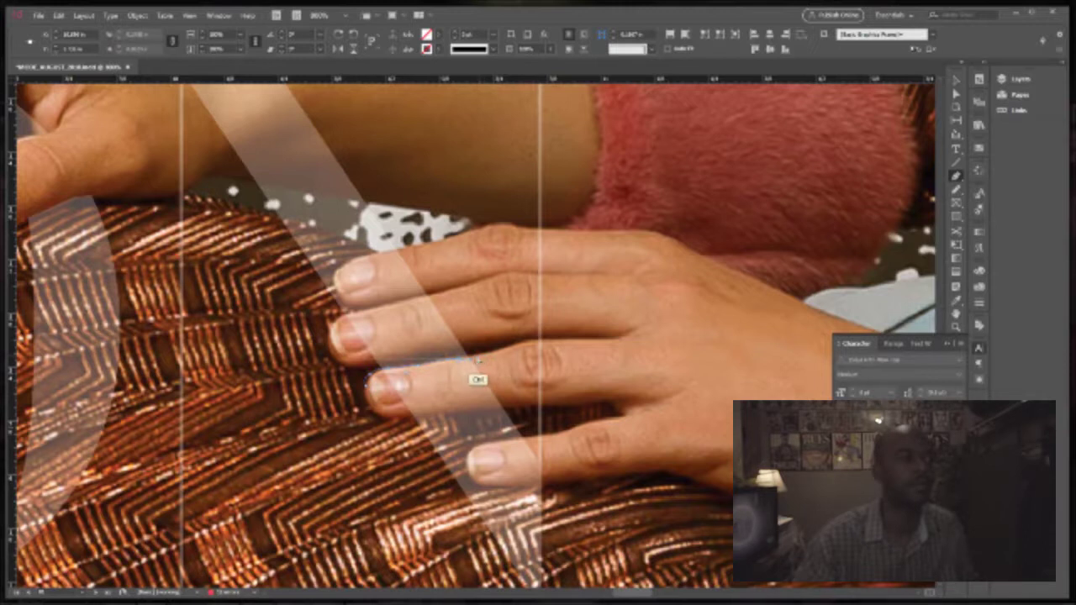
click(493, 357)
click(508, 407)
click(478, 410)
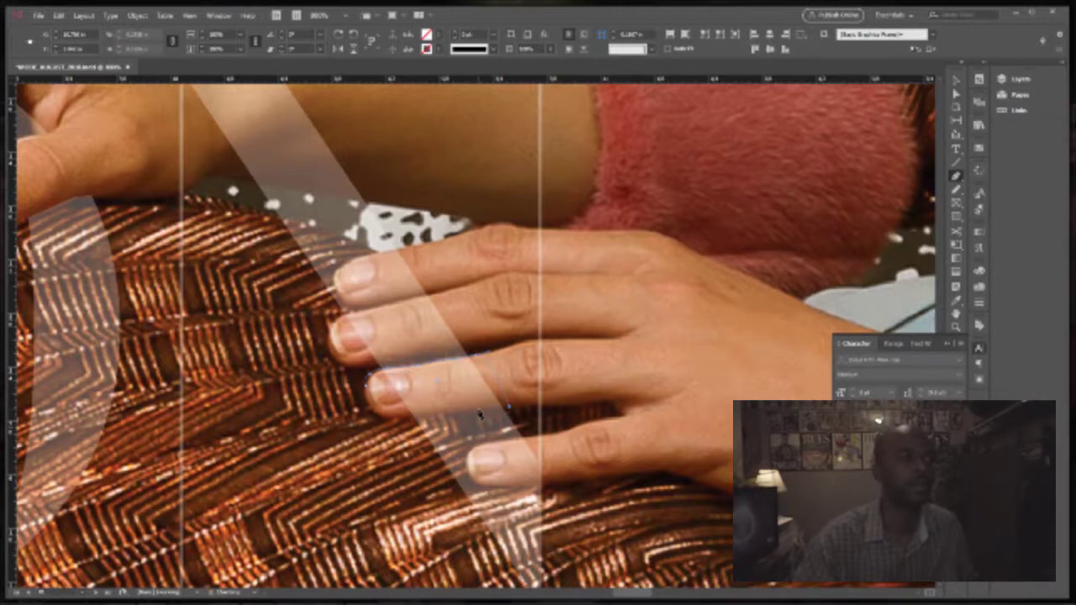
click(447, 413)
click(408, 421)
click(381, 416)
click(370, 391)
drag(370, 392, 371, 395)
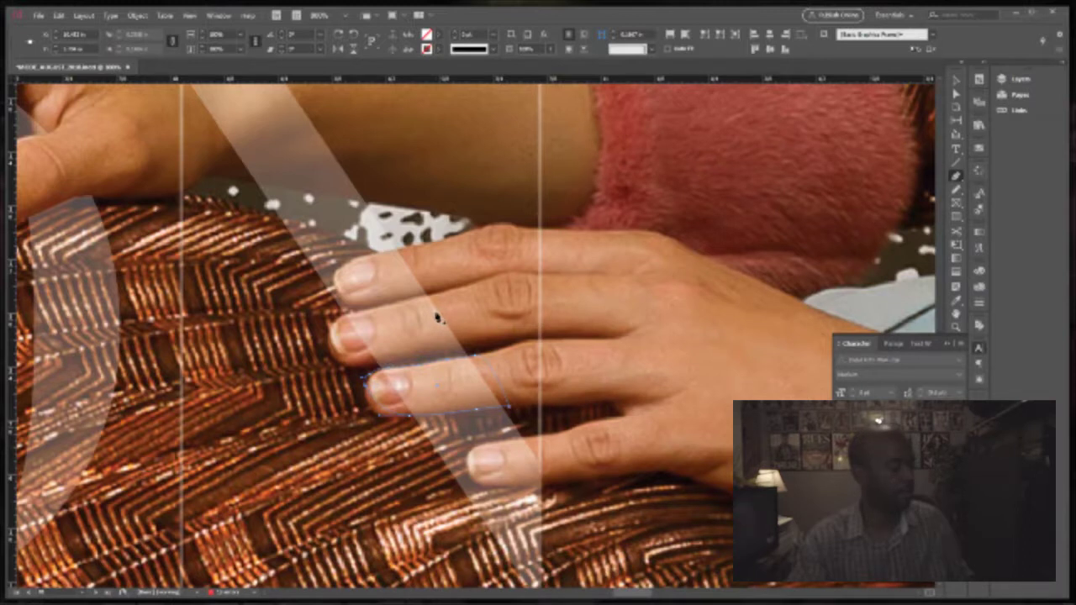
Step: Subtract the finger path from the outlined REVOLUTION lettering so the third finger passes in front of the N's diagonal
key(v)
shift+click(382, 272)
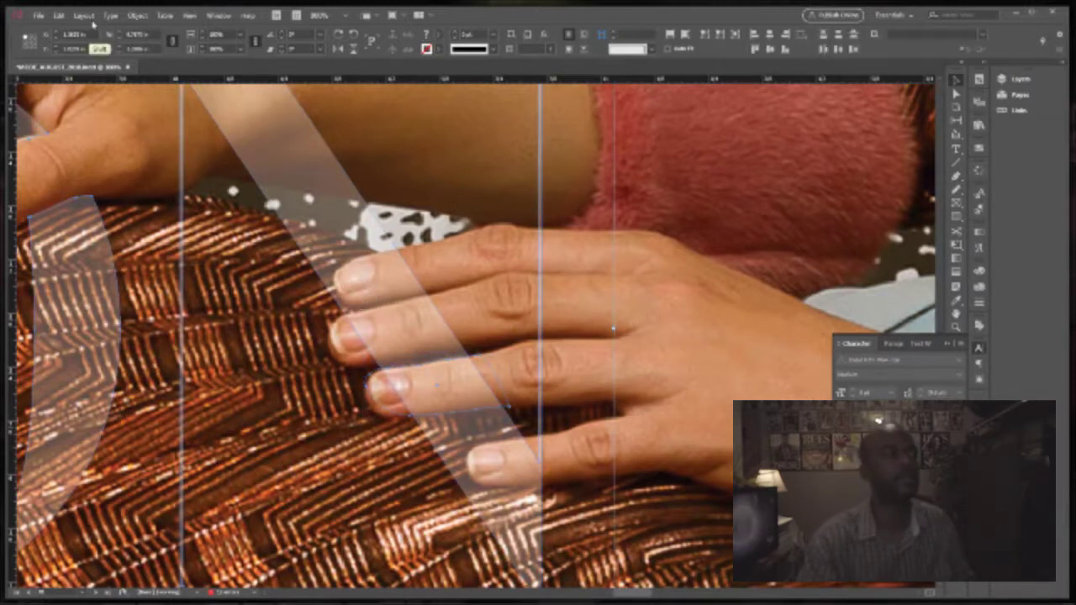
click(135, 16)
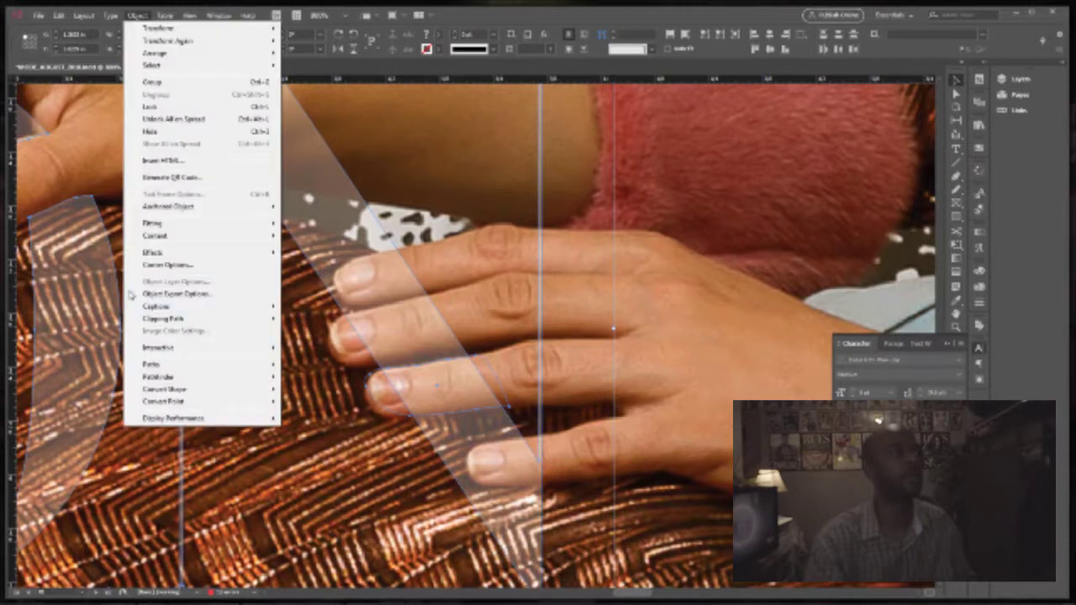
mouse_move(149, 381)
click(96, 397)
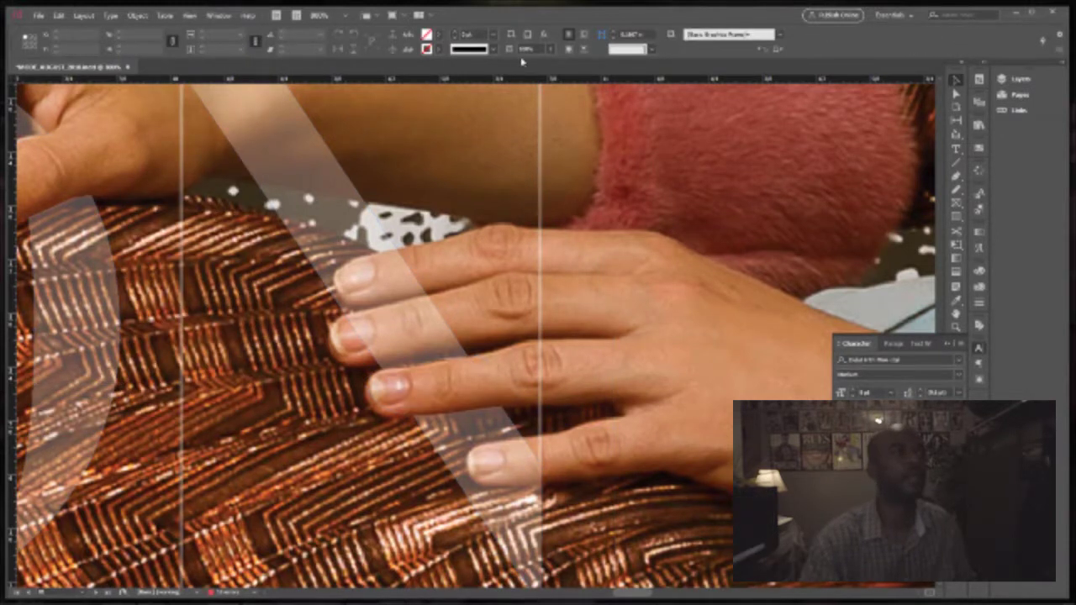
Step: Restore the REVOLUTION lettering to 100% opacity
click(334, 168)
click(551, 50)
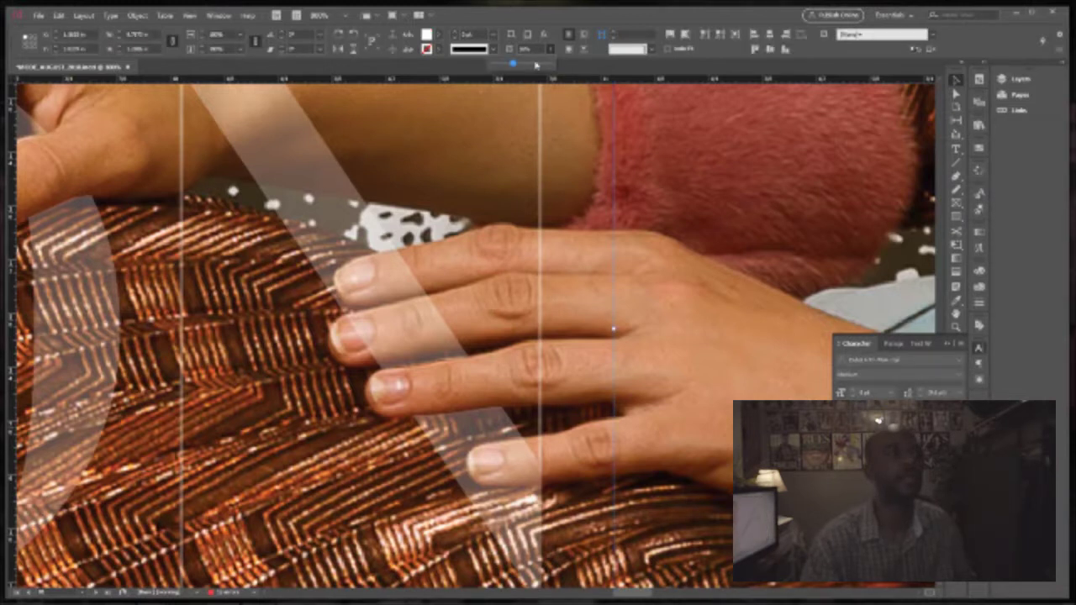
drag(511, 63, 552, 64)
click(641, 291)
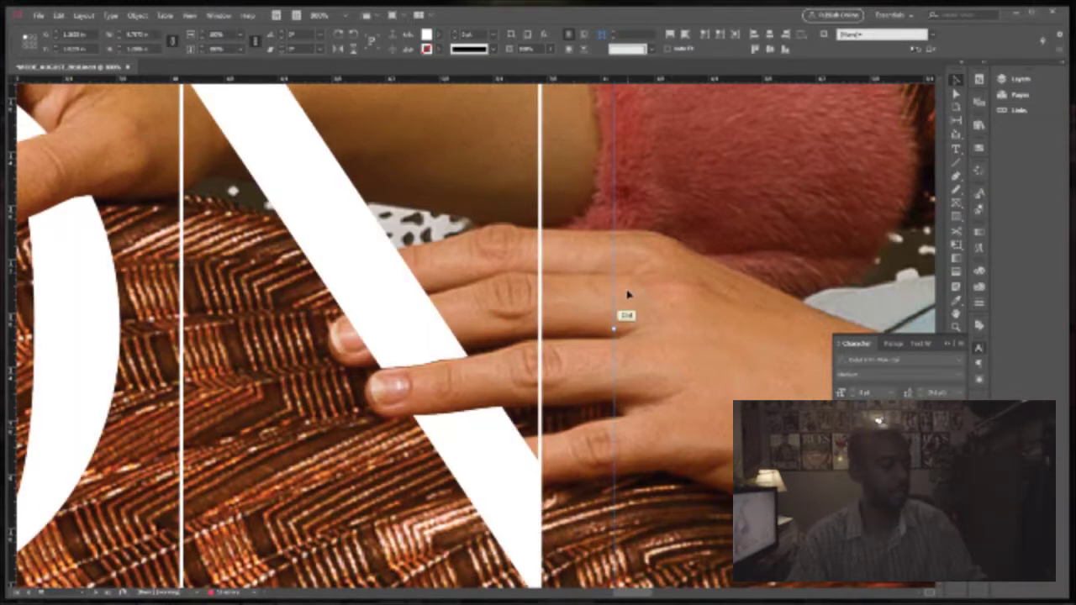
Step: Examine the whole spread and the area around the N to judge how the lettering interweaves with the hands
key(ctrl+0)
click(684, 232)
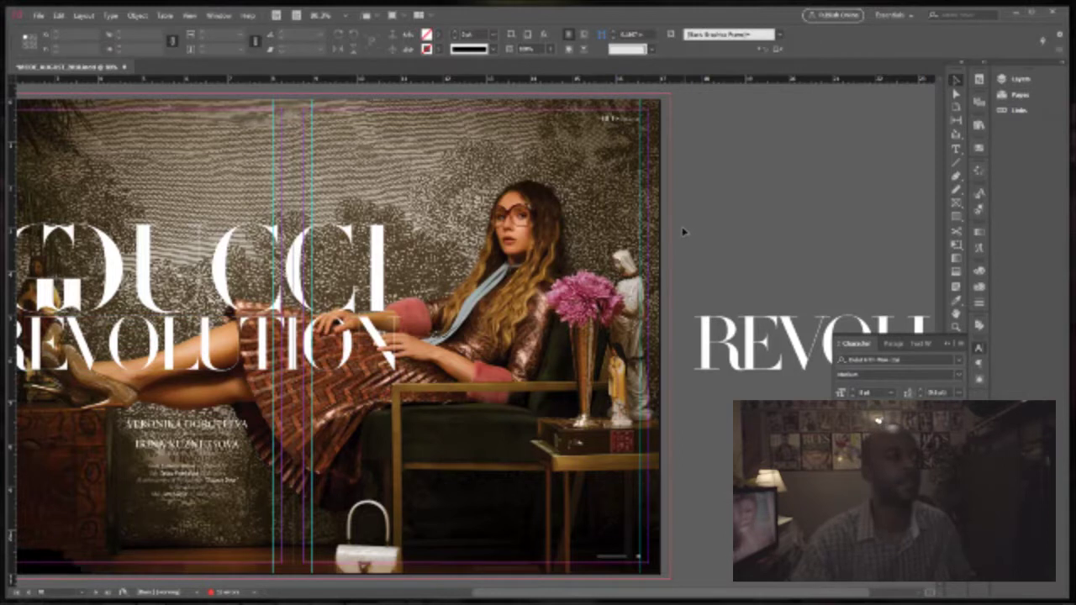
drag(527, 273, 603, 269)
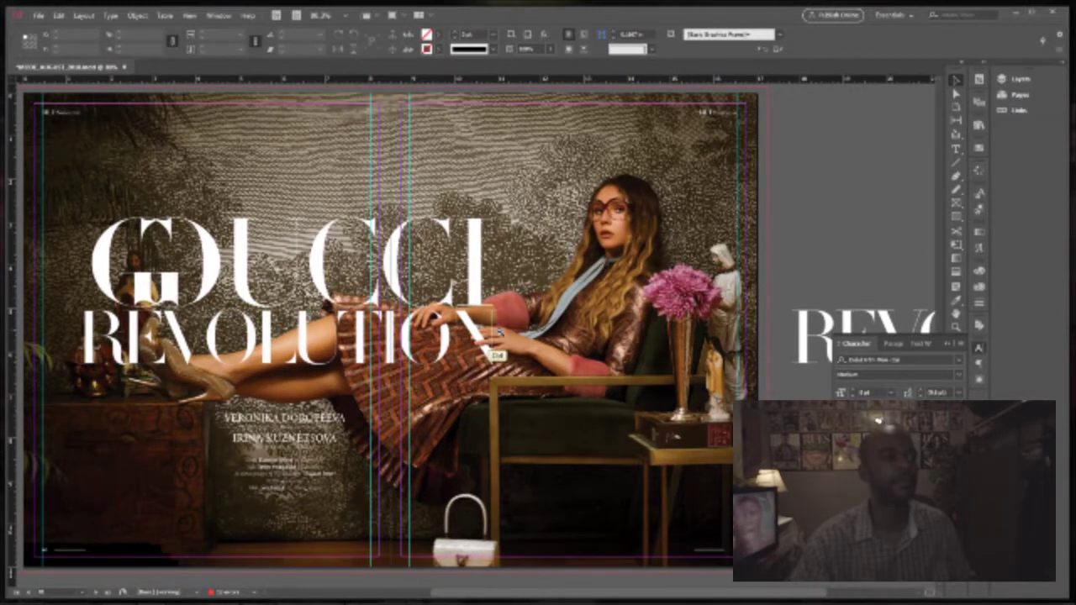
key(ctrl+equal)
key(ctrl+equal)
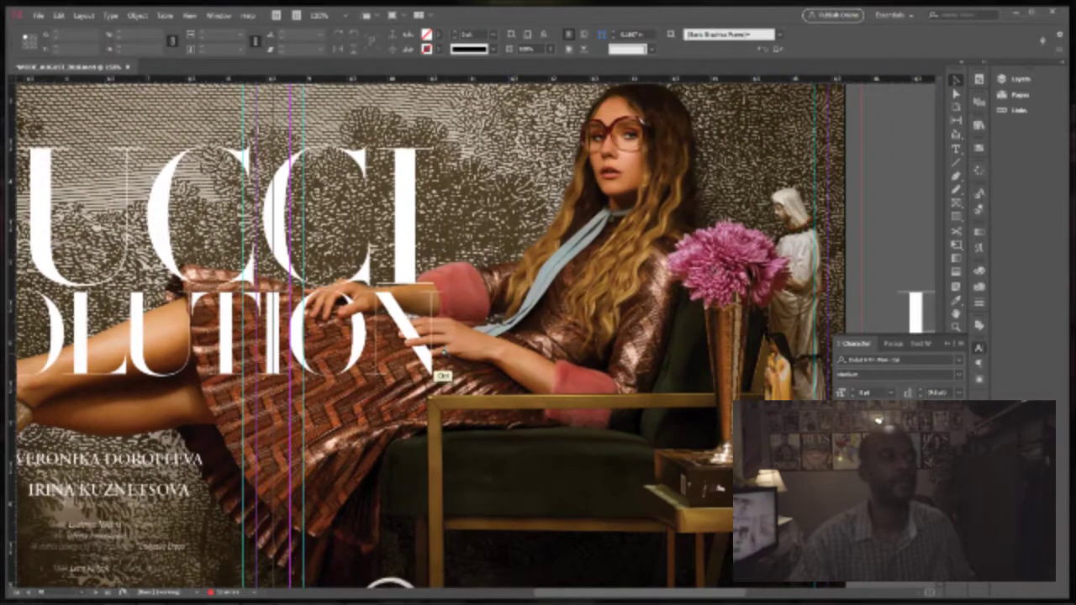
key(ctrl+equal)
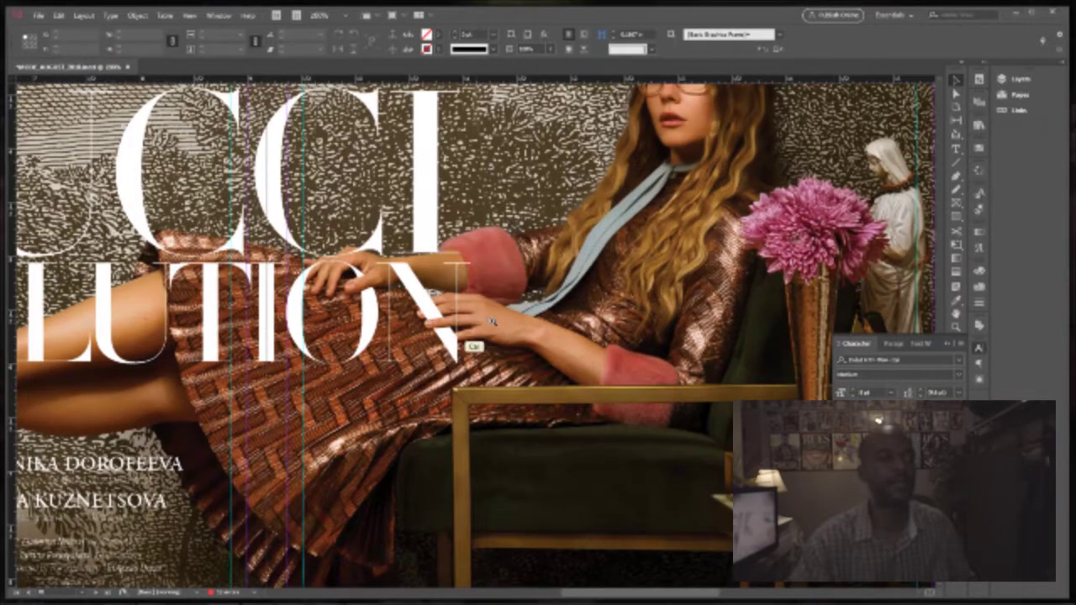
key(ctrl+equal)
scroll(586, 313, right, 4)
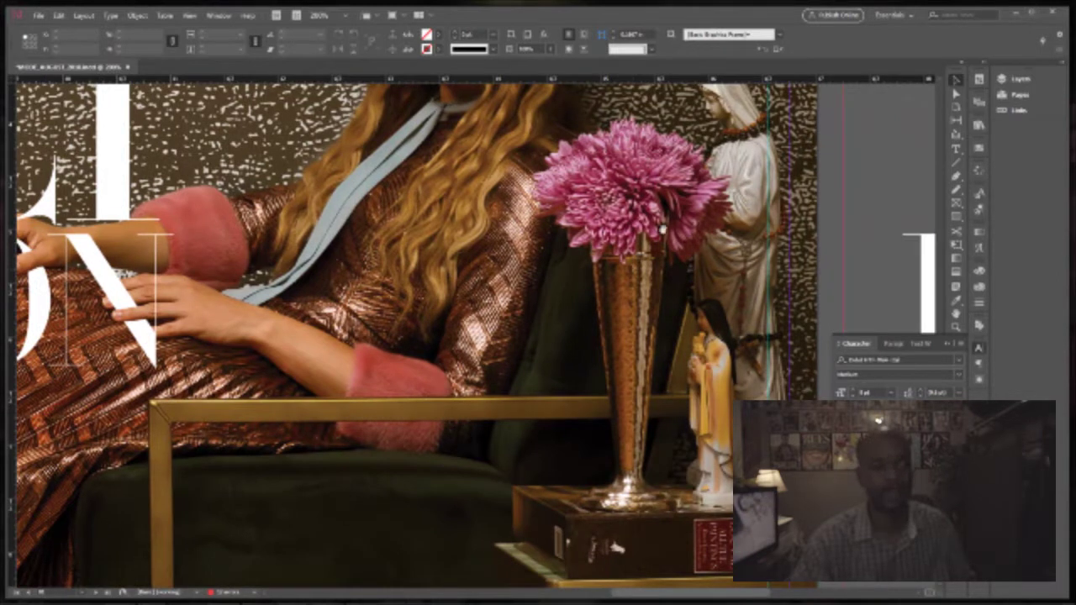
scroll(423, 274, left, 6)
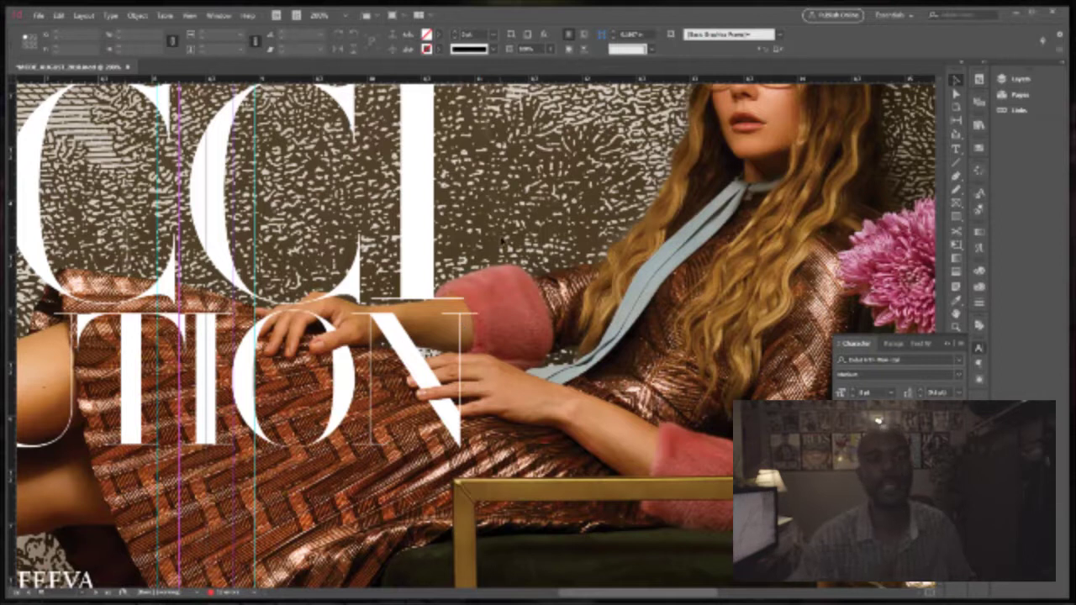
Step: Nudge the anchors of the N's finger cutout so its upper and lower edges sit flush against the third finger
drag(396, 345, 488, 425)
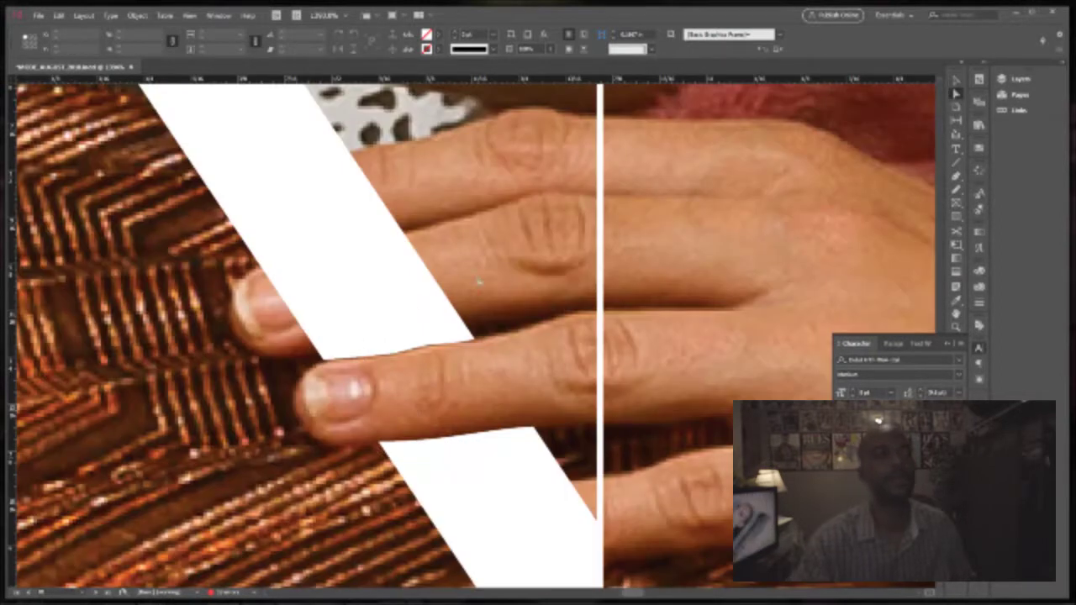
click(420, 352)
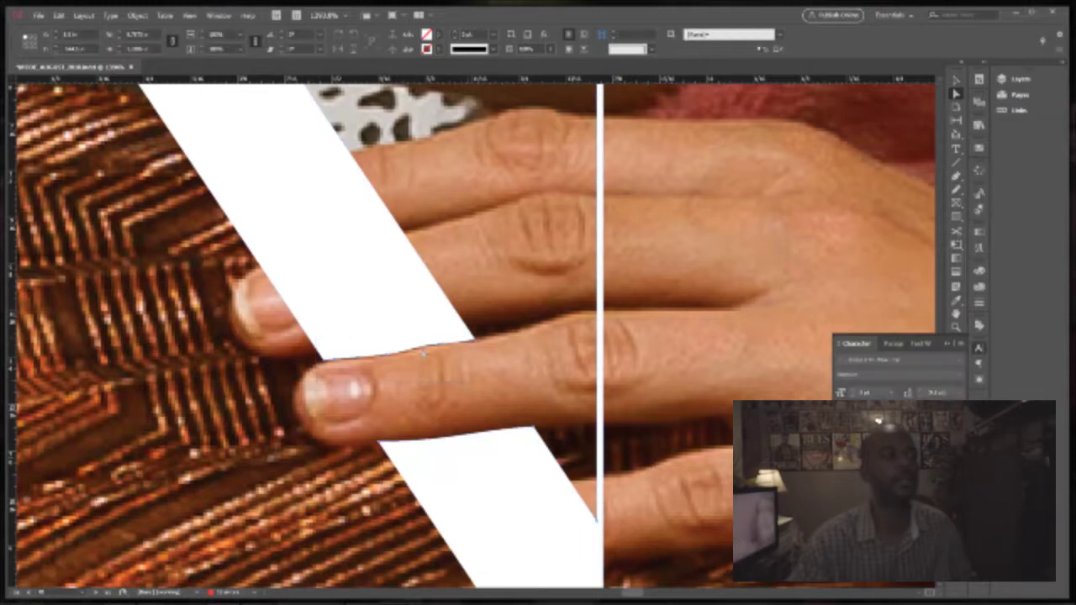
drag(385, 359, 388, 359)
click(498, 388)
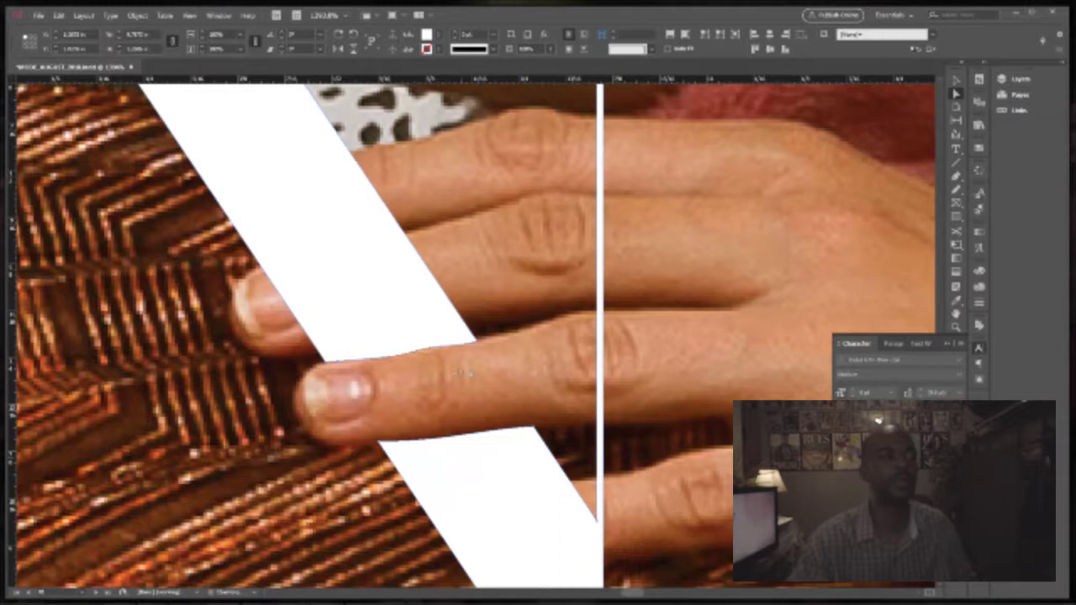
click(535, 438)
drag(535, 435, 530, 430)
click(540, 410)
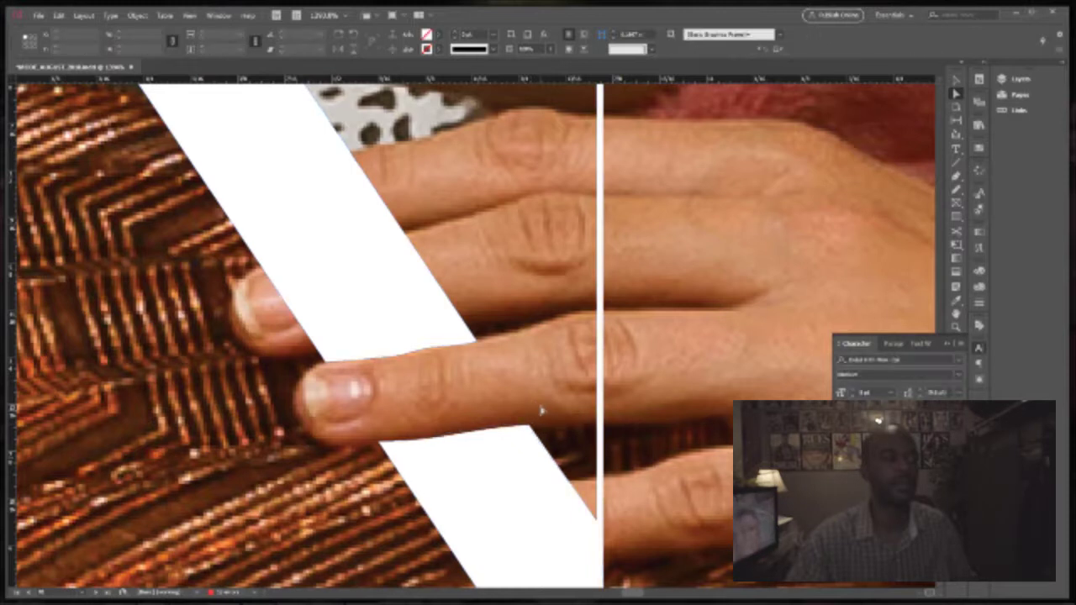
Step: Lower the REVOLUTION lettering's opacity to about 40% so the shoe and leg behind the V and O show through
key(ctrl+0)
key(ctrl+=)
key(ctrl+=)
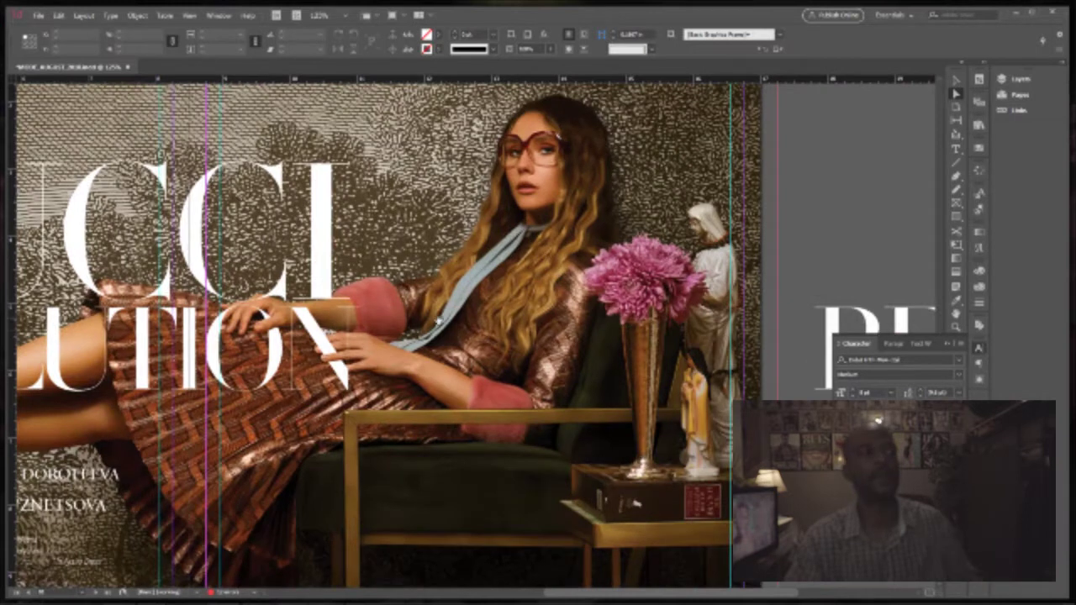
drag(438, 320, 640, 312)
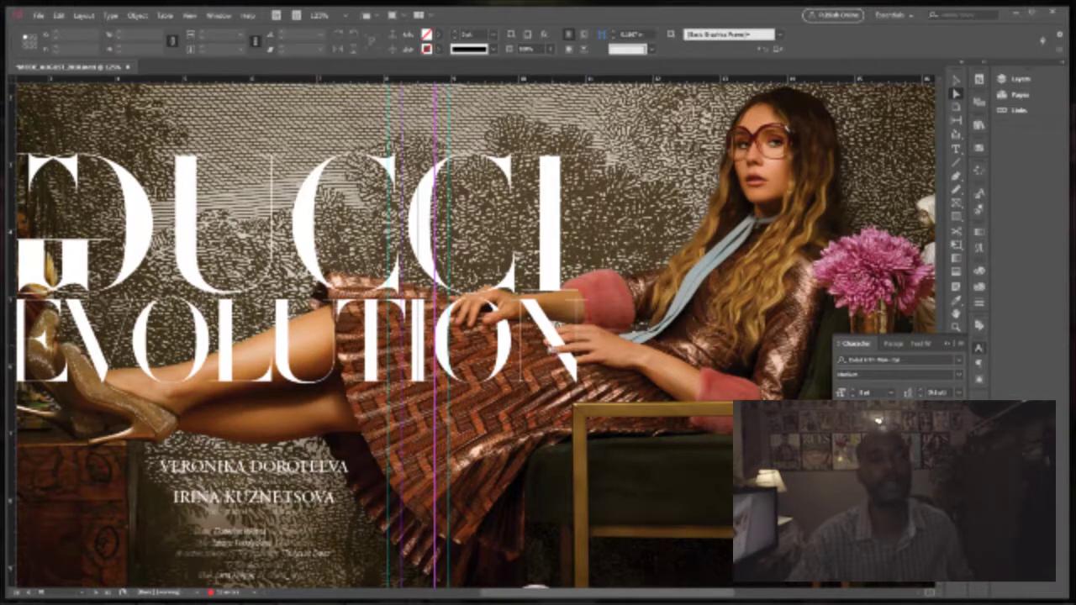
drag(411, 332, 518, 357)
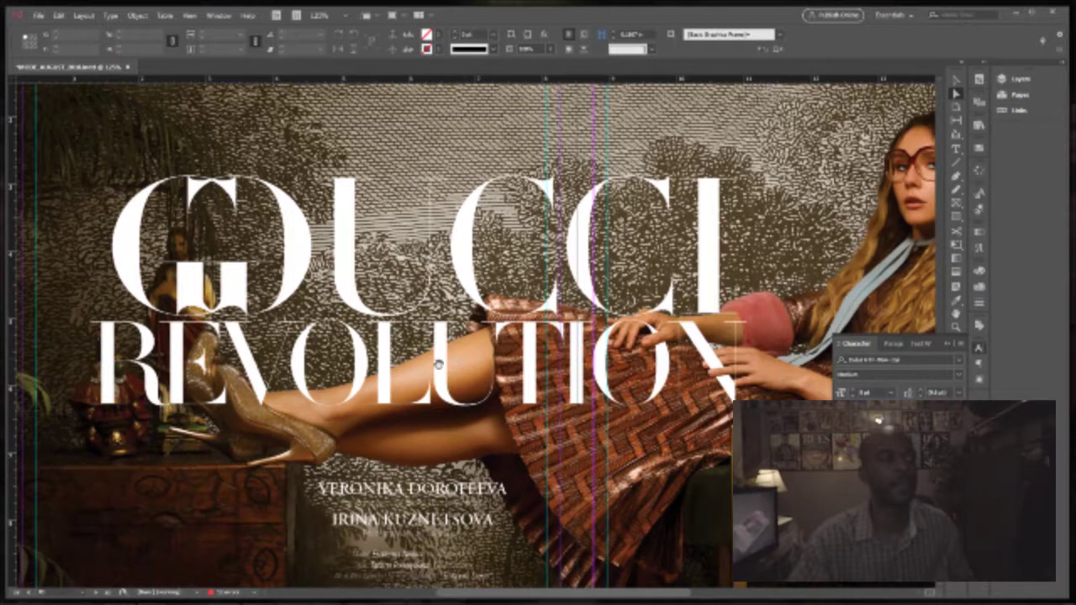
scroll(438, 364, left, 5)
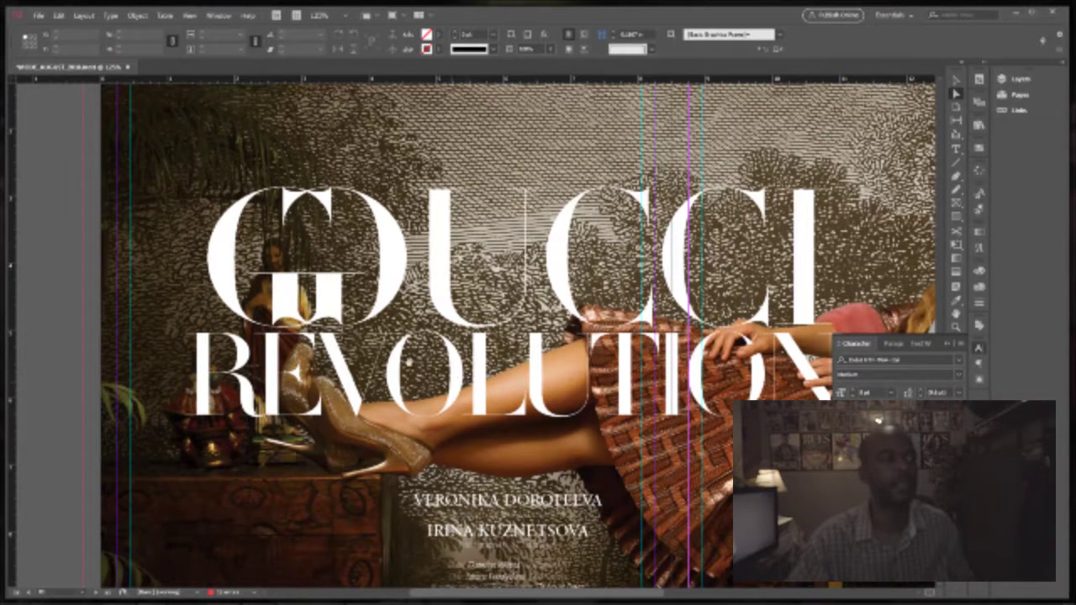
drag(259, 356, 519, 436)
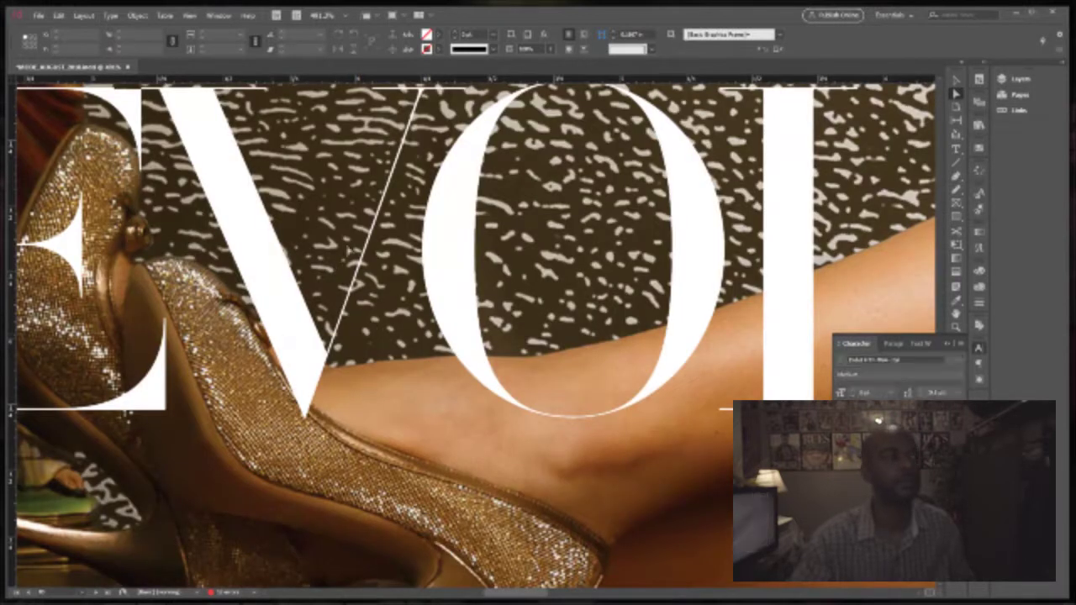
click(339, 282)
click(552, 48)
drag(538, 64, 515, 64)
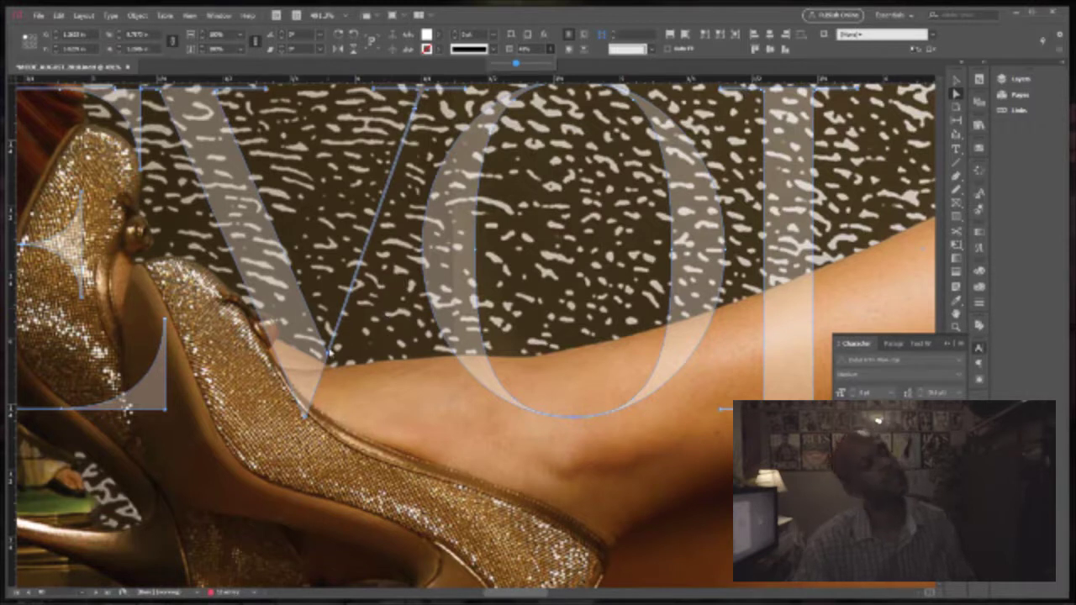
Step: Trace the toe beside the shoe's upper and the foot's top contour behind the V with the Pen tool
click(446, 246)
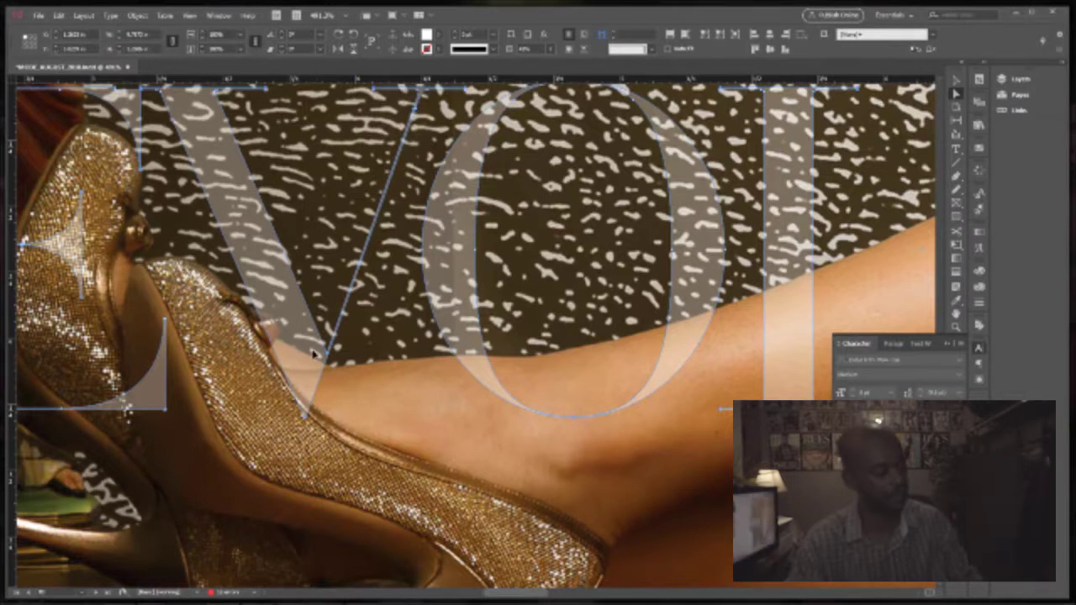
key(ctrl+minus)
key(ctrl+minus)
key(ctrl+minus)
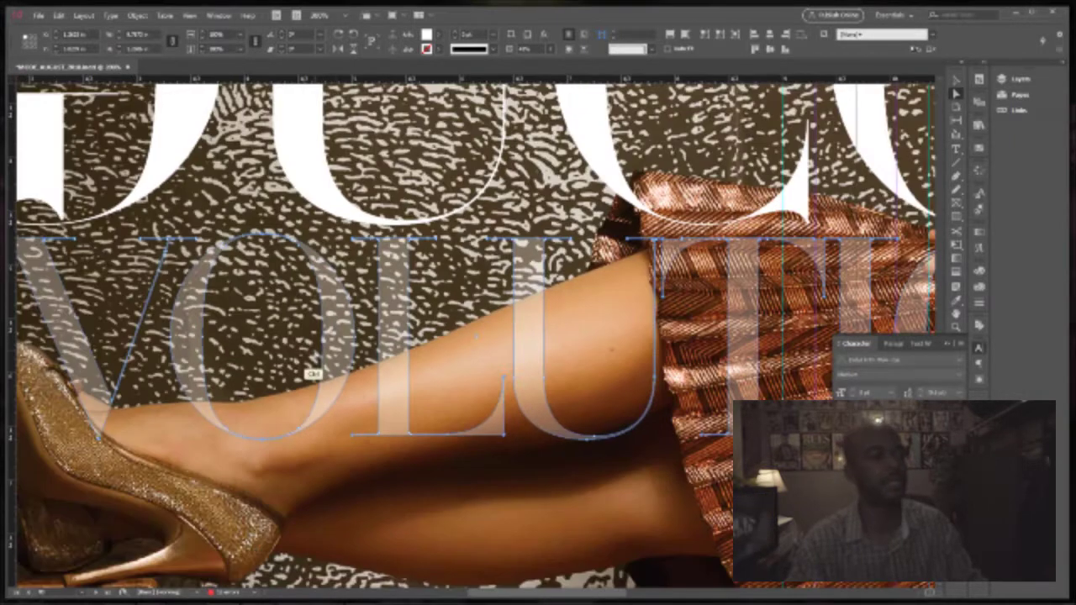
key(ctrl+shift+a)
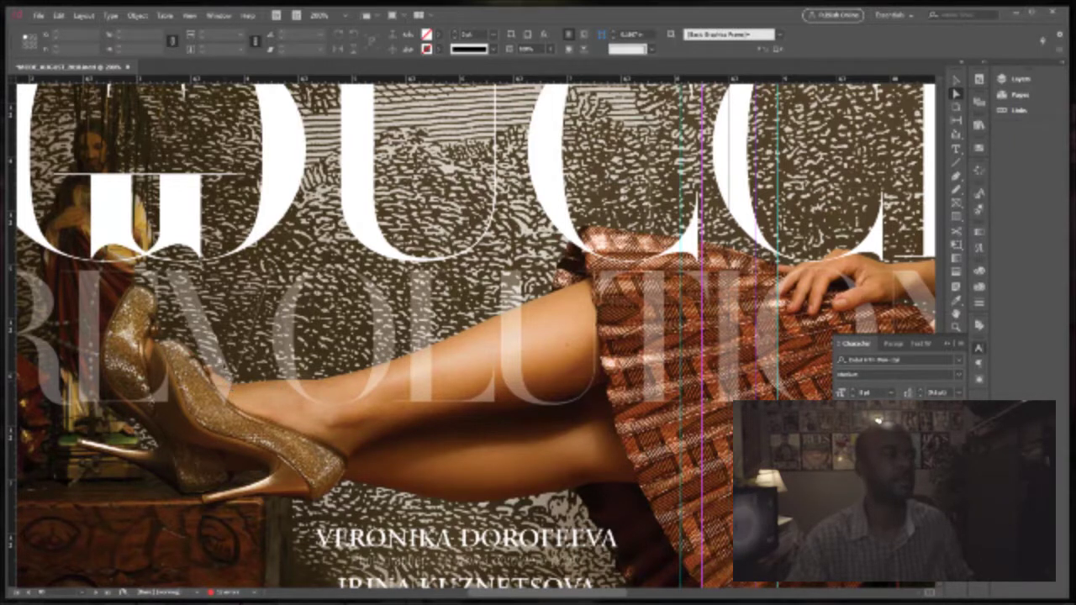
drag(179, 338, 317, 425)
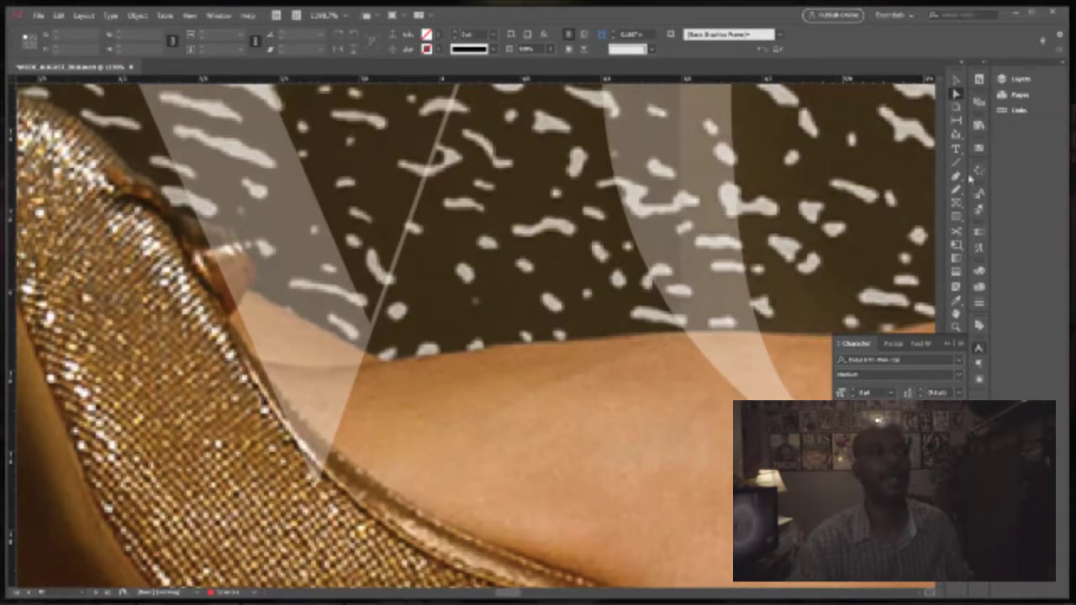
key(p)
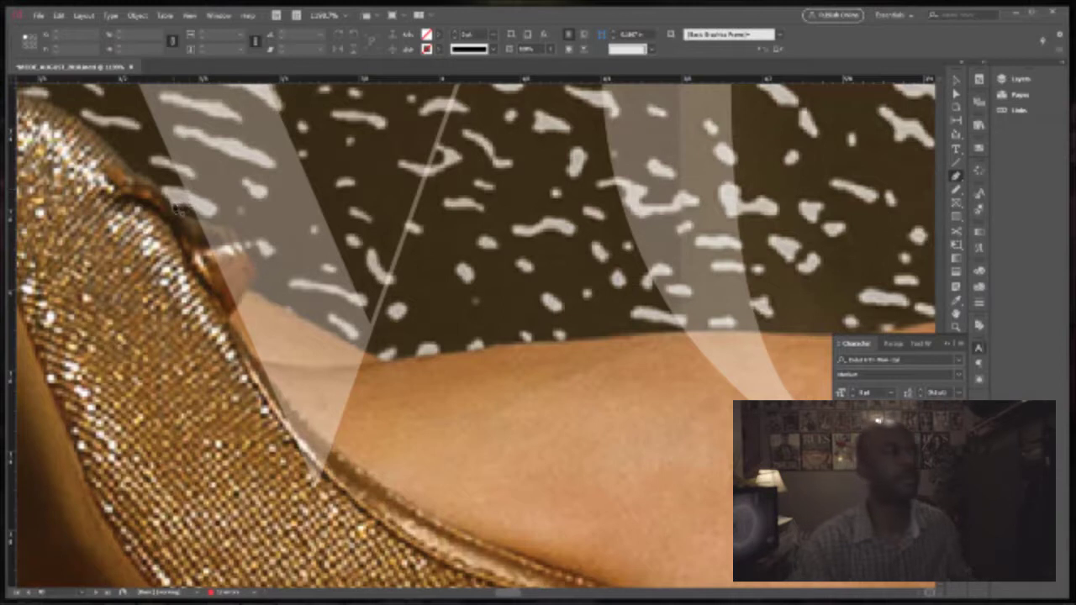
click(199, 216)
click(234, 226)
click(262, 273)
click(248, 294)
click(336, 341)
click(358, 355)
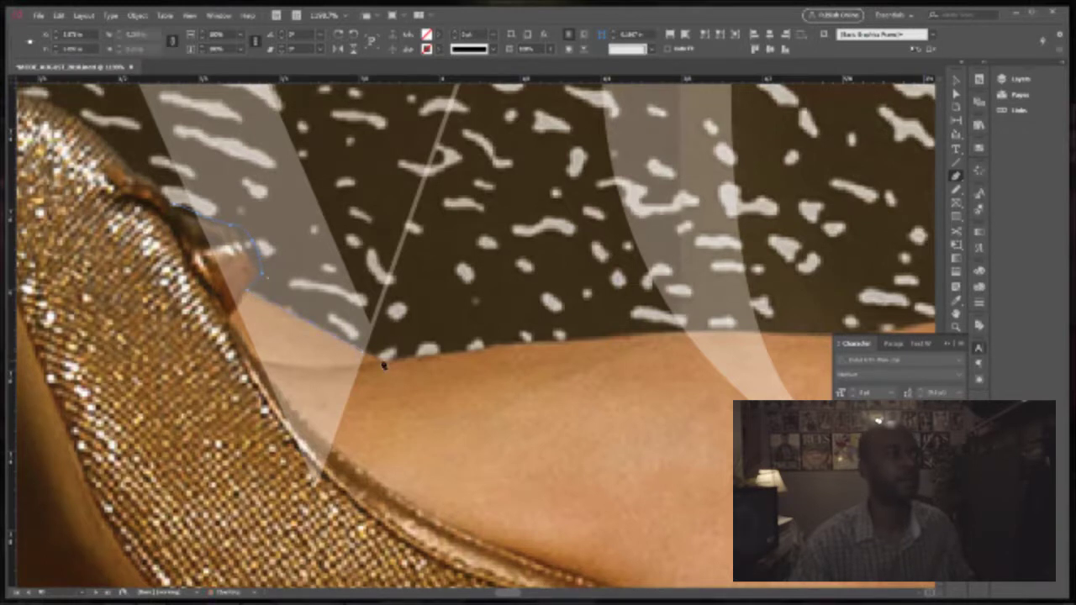
Step: Extend the path along the leg's upper edge past the O and close it beneath the bottoms of the V and O
click(667, 337)
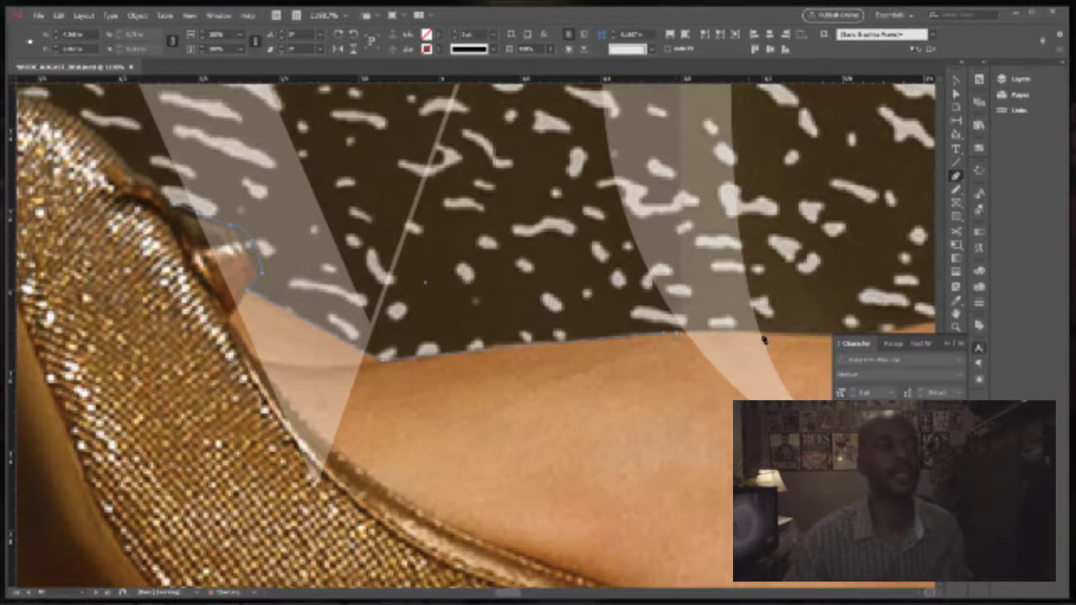
drag(773, 336, 407, 342)
drag(749, 299, 541, 348)
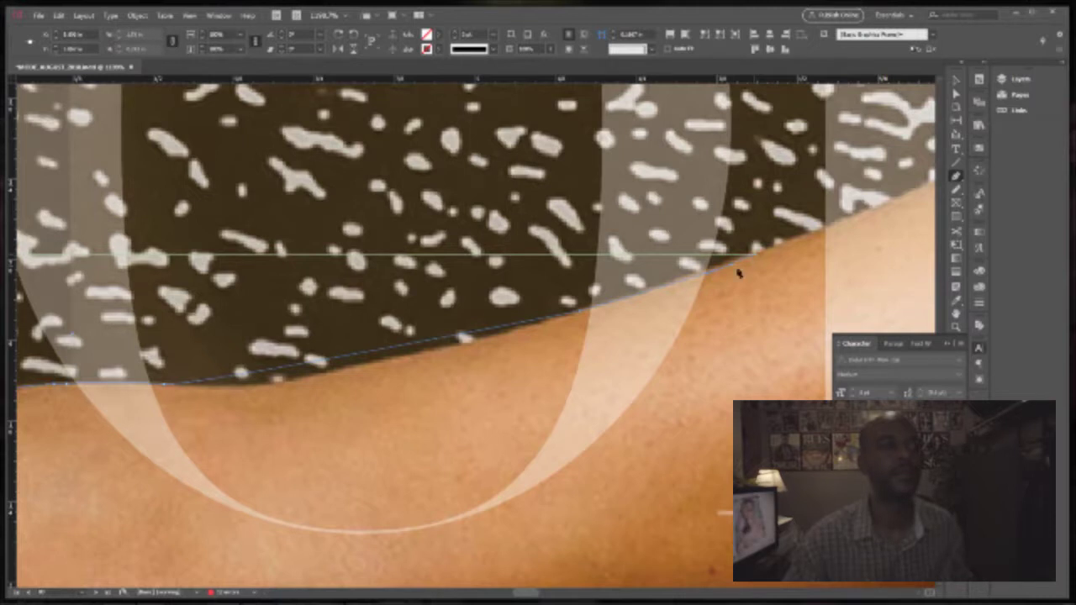
scroll(678, 339, down, 3)
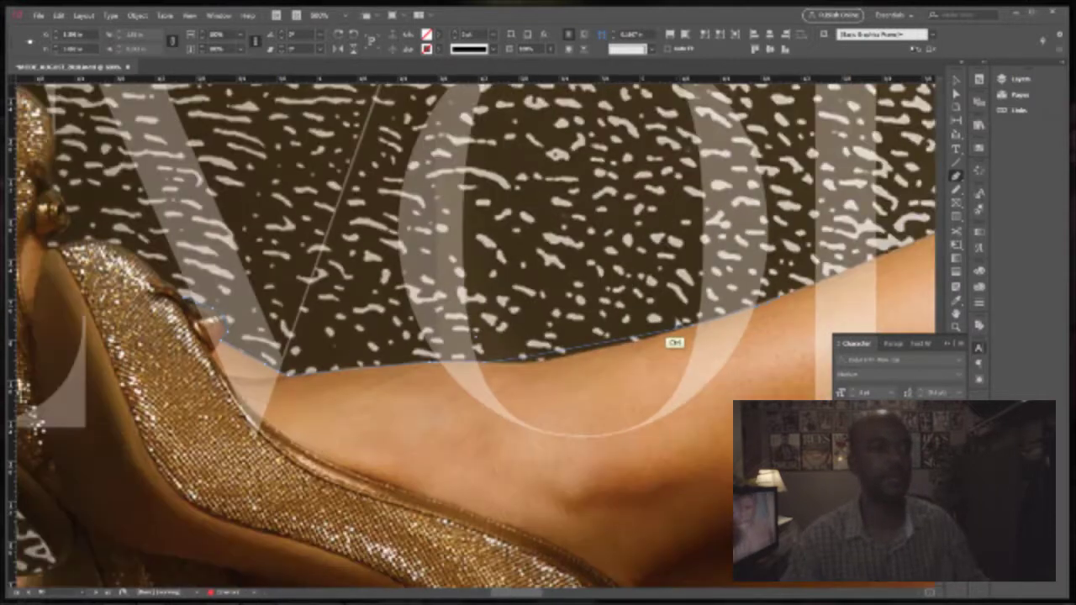
scroll(676, 342, down, 2)
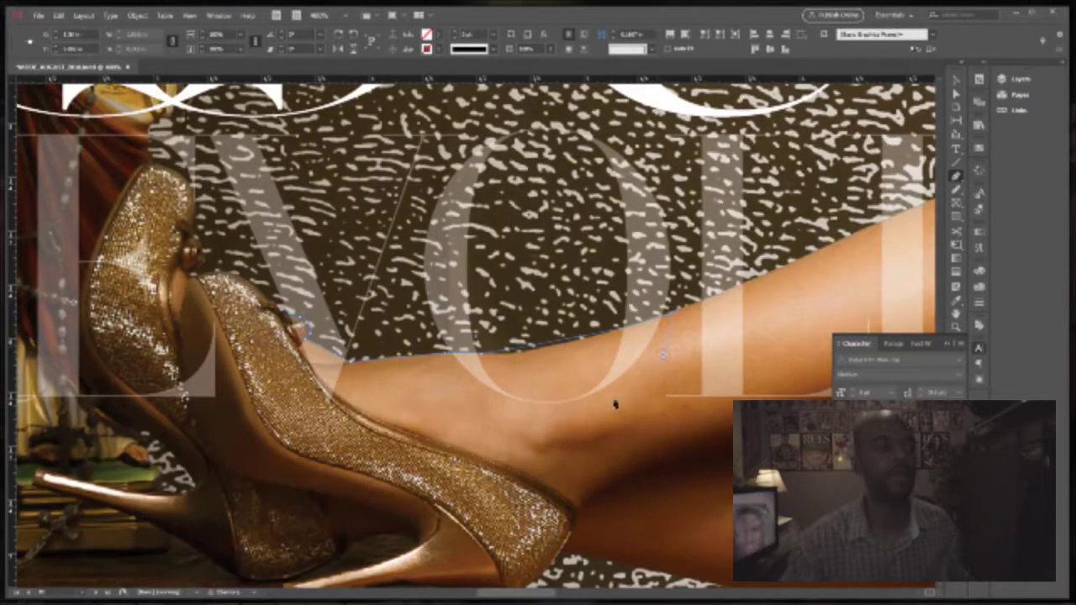
drag(509, 419, 421, 420)
click(328, 418)
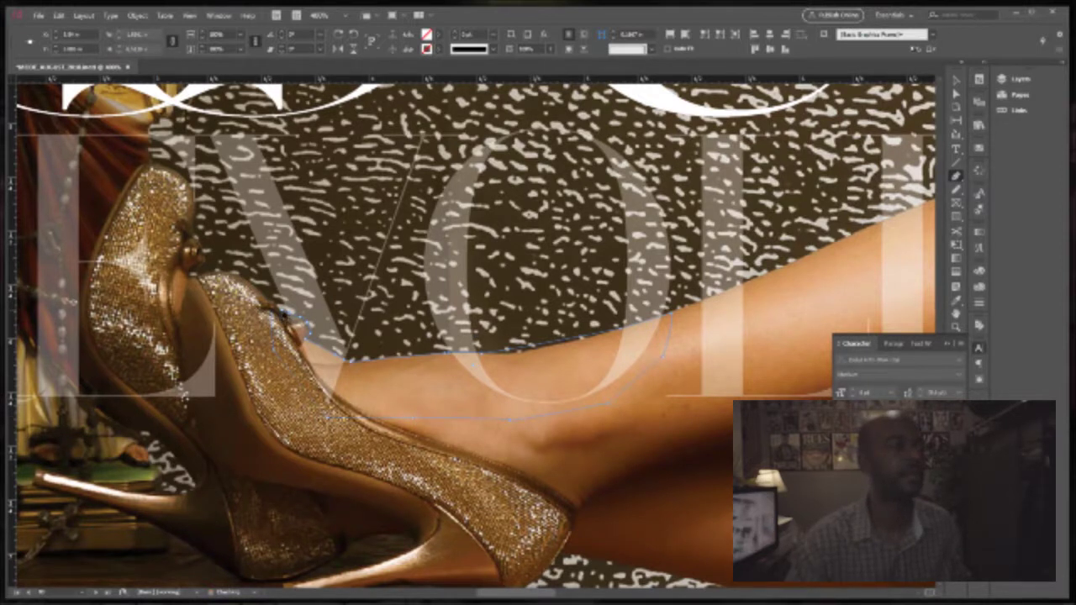
click(280, 335)
key(v)
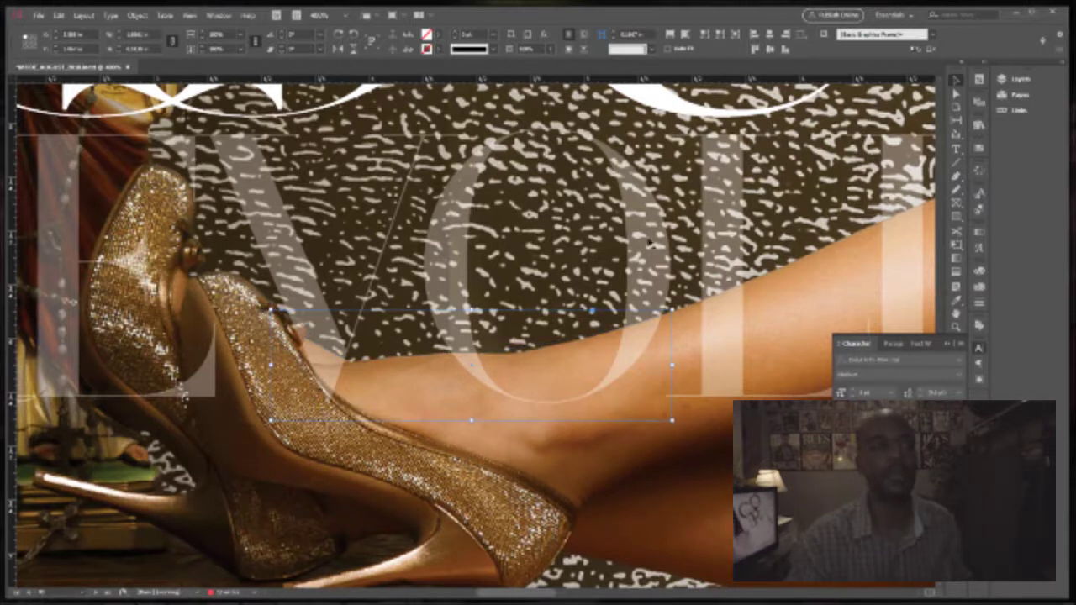
Step: Subtract the closed path from the REVOLUTION lettering so the foot and leg sit in front of the V and O
click(282, 234)
click(137, 15)
mouse_move(202, 378)
click(62, 393)
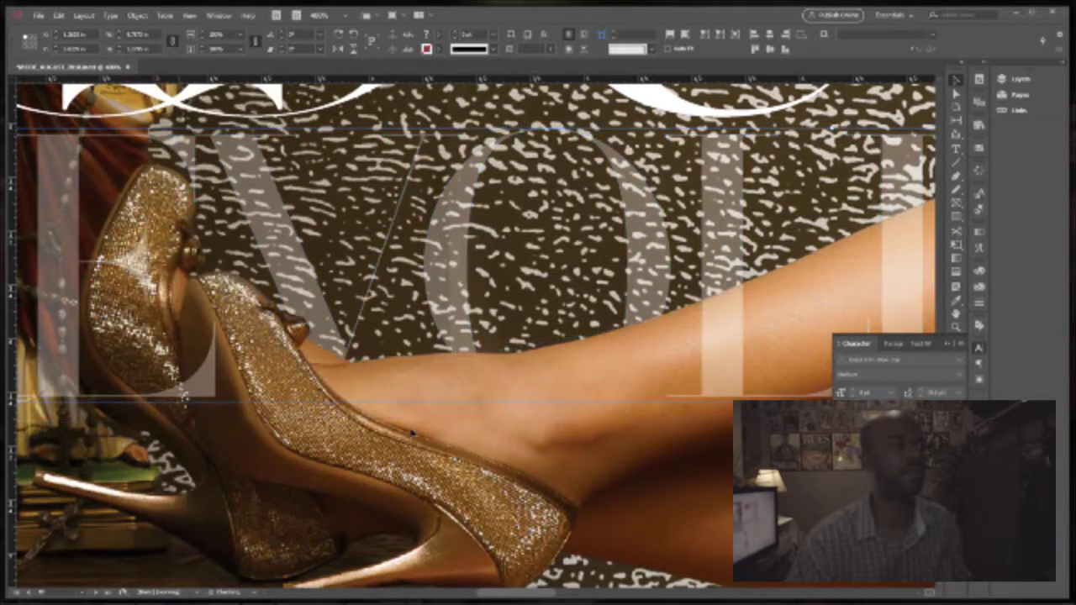
Step: Return the REVOLUTION lettering to 100% opacity and check the cut V and O against the full page
click(551, 50)
drag(551, 67, 660, 98)
click(450, 426)
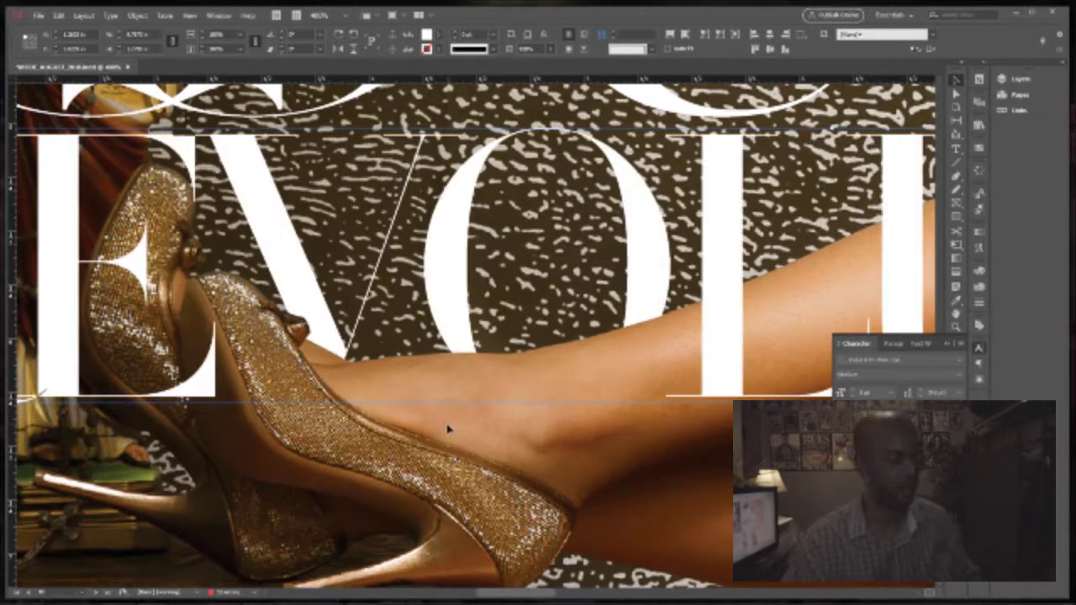
key(ctrl+0)
click(192, 396)
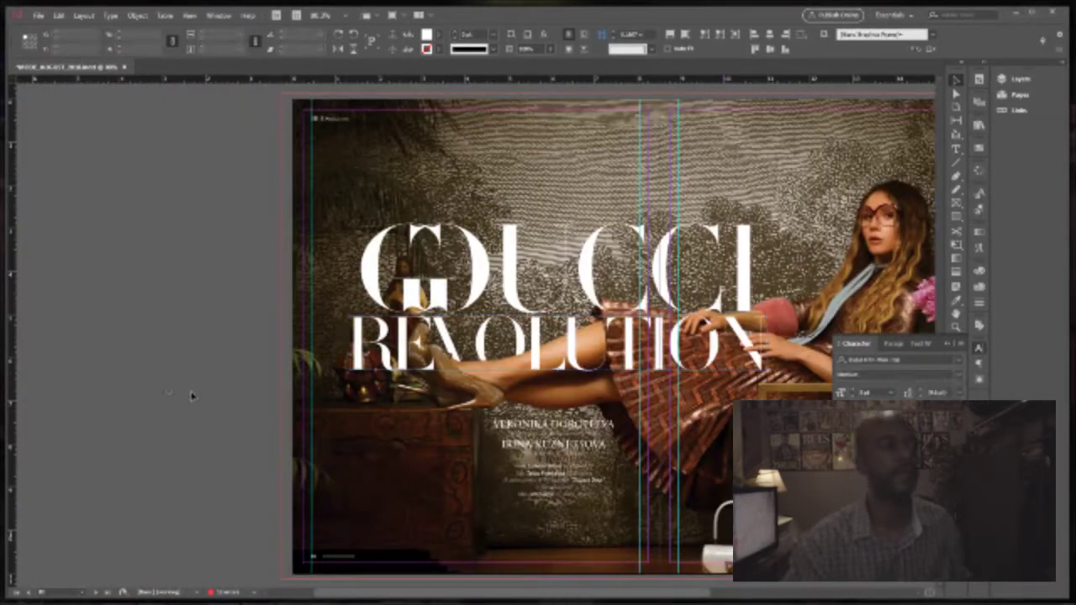
Step: Lower the REVOLUTION lettering's opacity so the statue and shoe behind the R and E show through
drag(255, 400, 147, 411)
drag(269, 328, 401, 390)
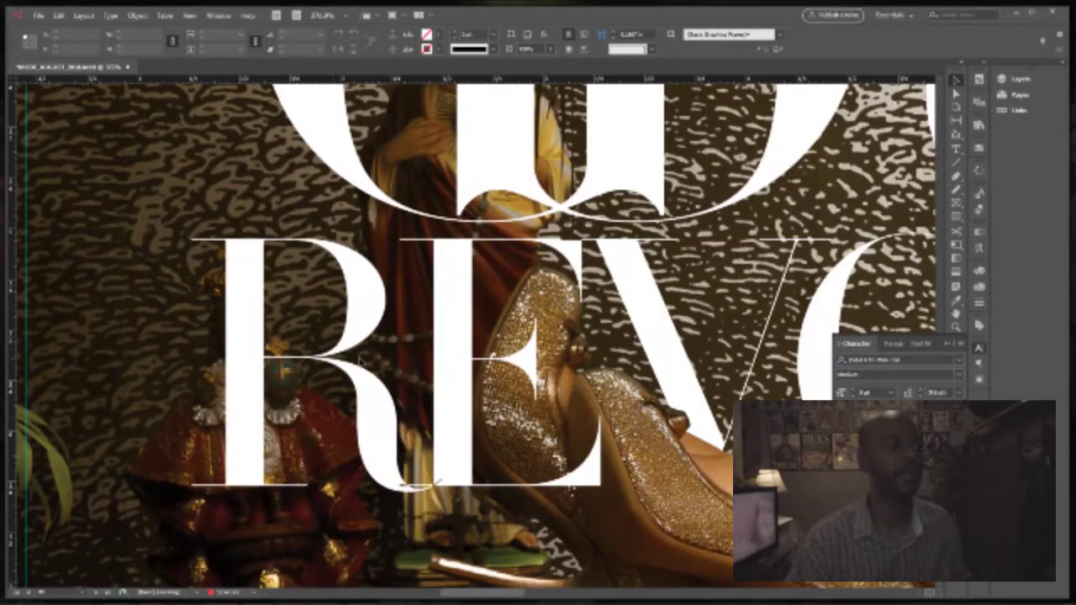
click(361, 339)
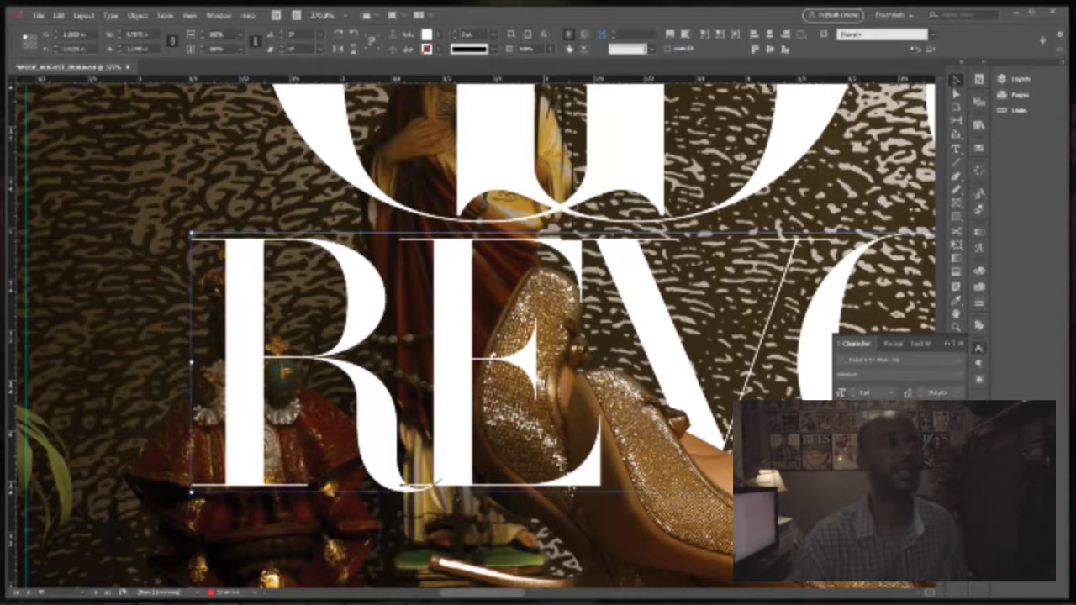
click(552, 50)
click(515, 66)
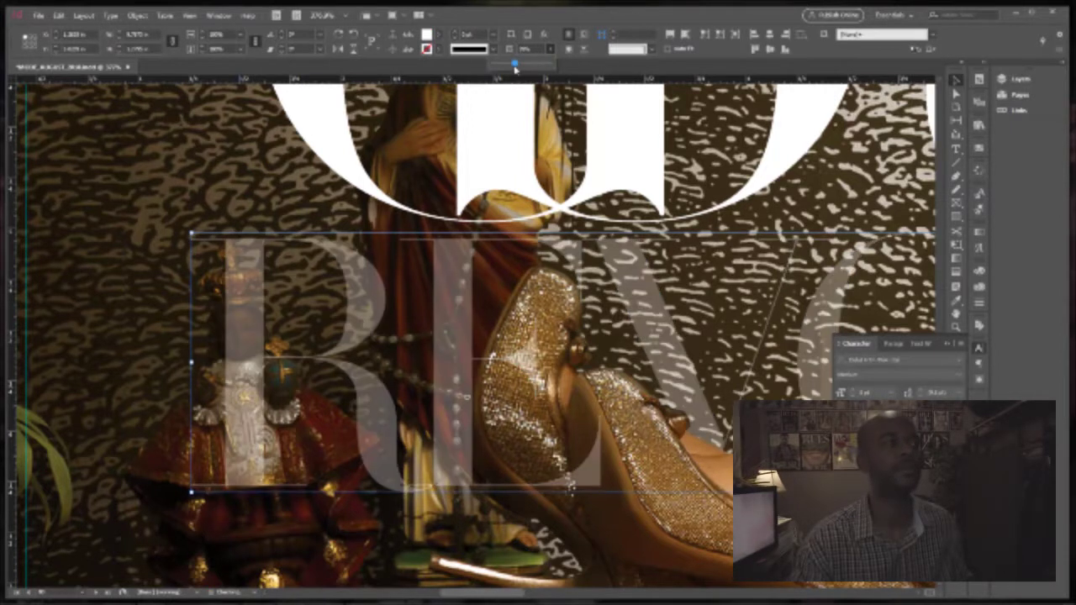
click(149, 170)
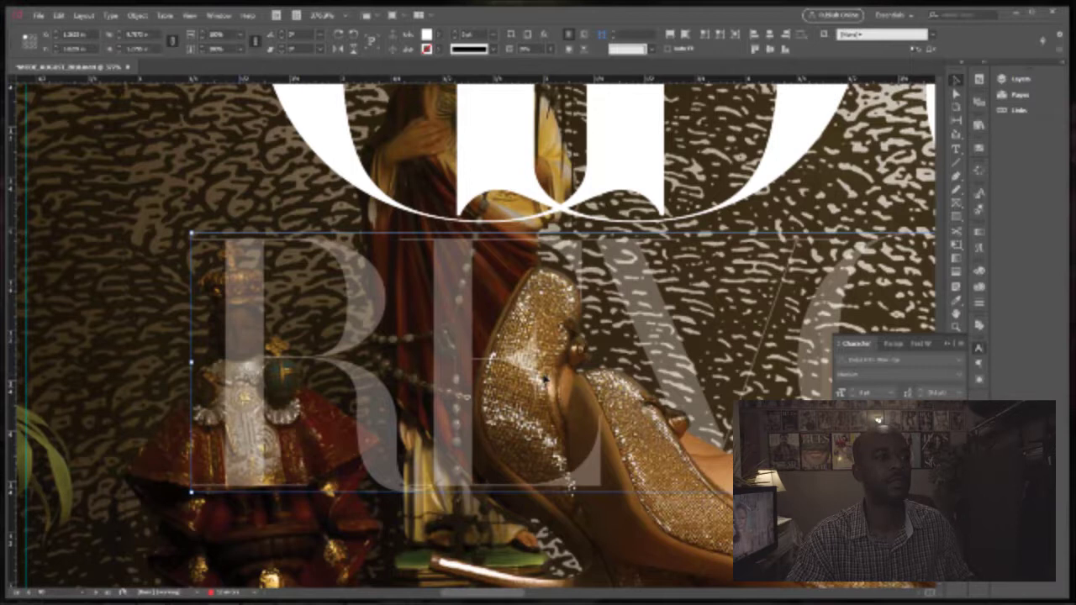
Step: Draw a closed Pen tool path along the upright shoe's outer edge where it overlaps the E's stem
click(555, 391)
click(551, 403)
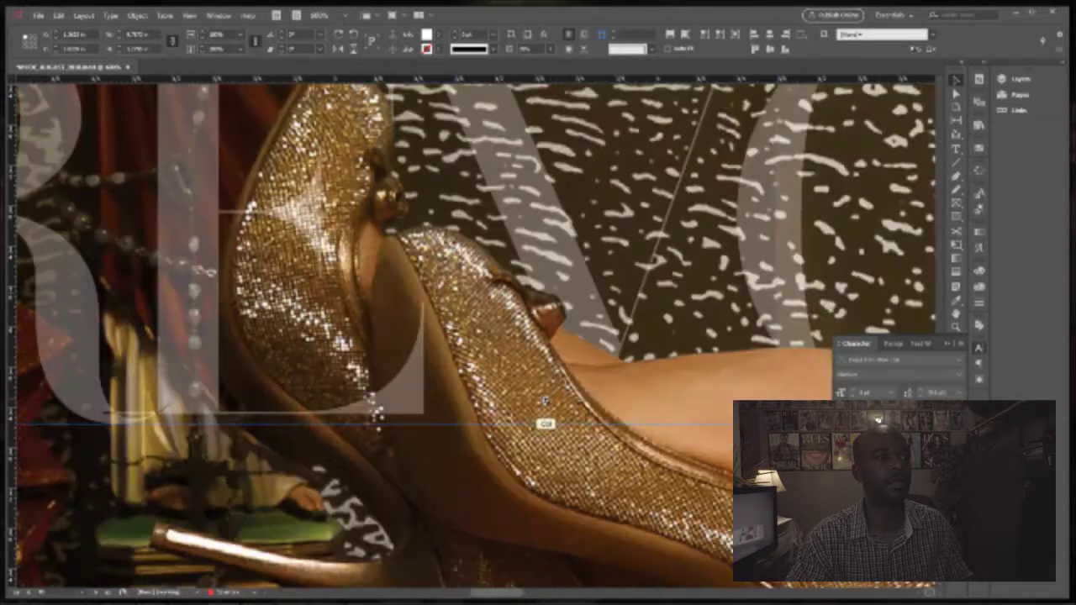
ctrl+click(420, 359)
drag(389, 353, 520, 406)
key(p)
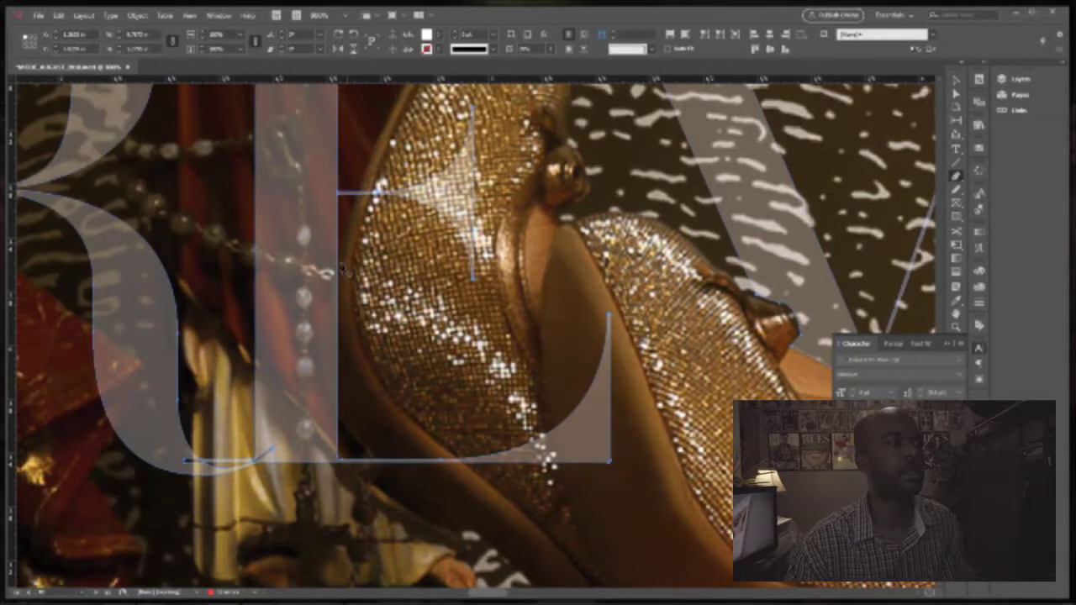
click(344, 242)
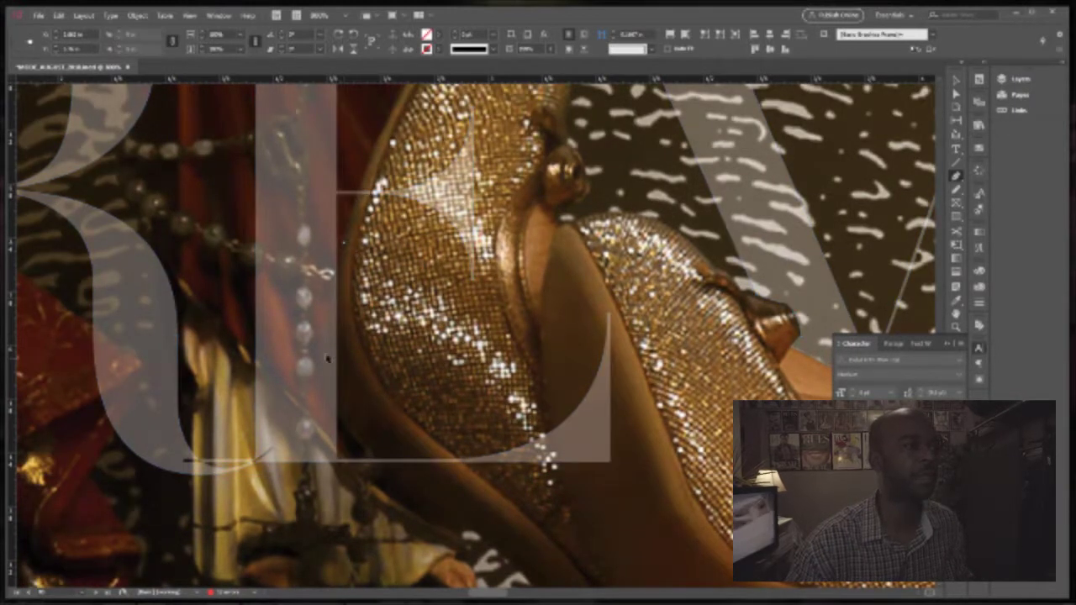
drag(320, 365, 321, 380)
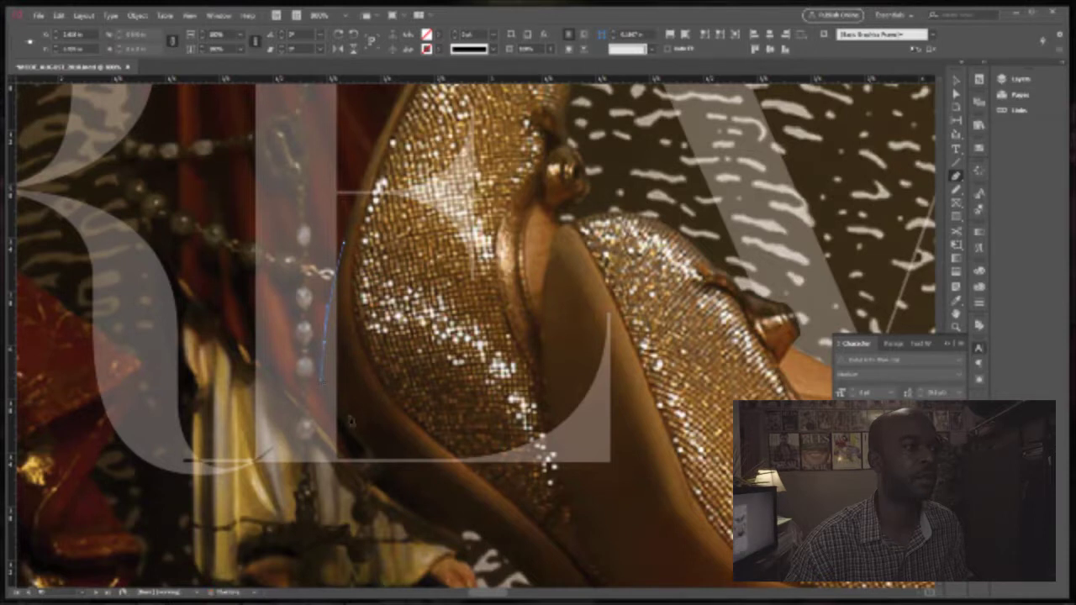
click(364, 451)
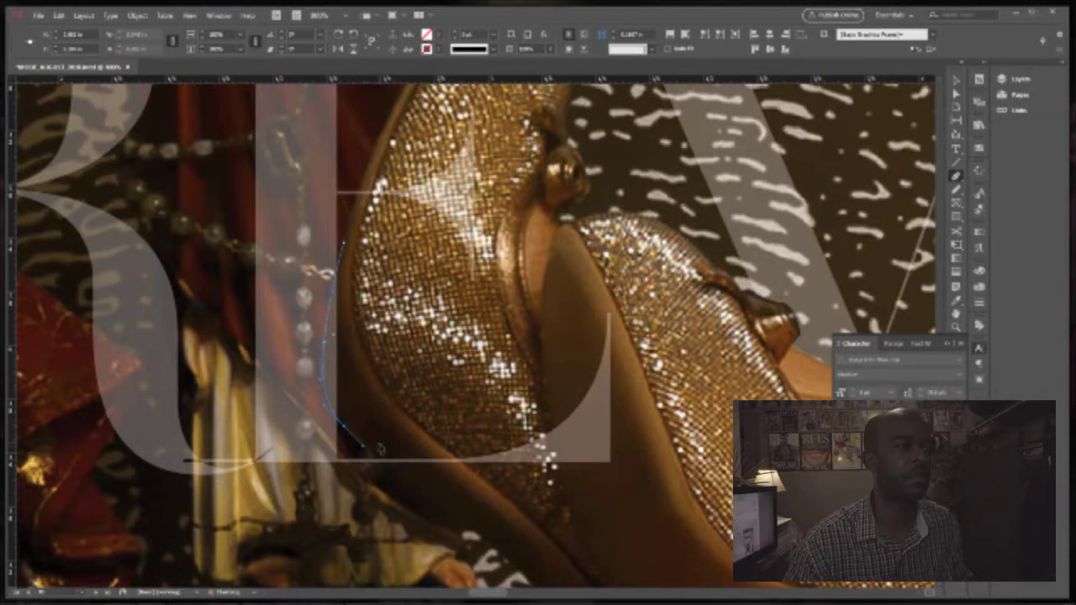
click(410, 335)
drag(412, 335, 416, 440)
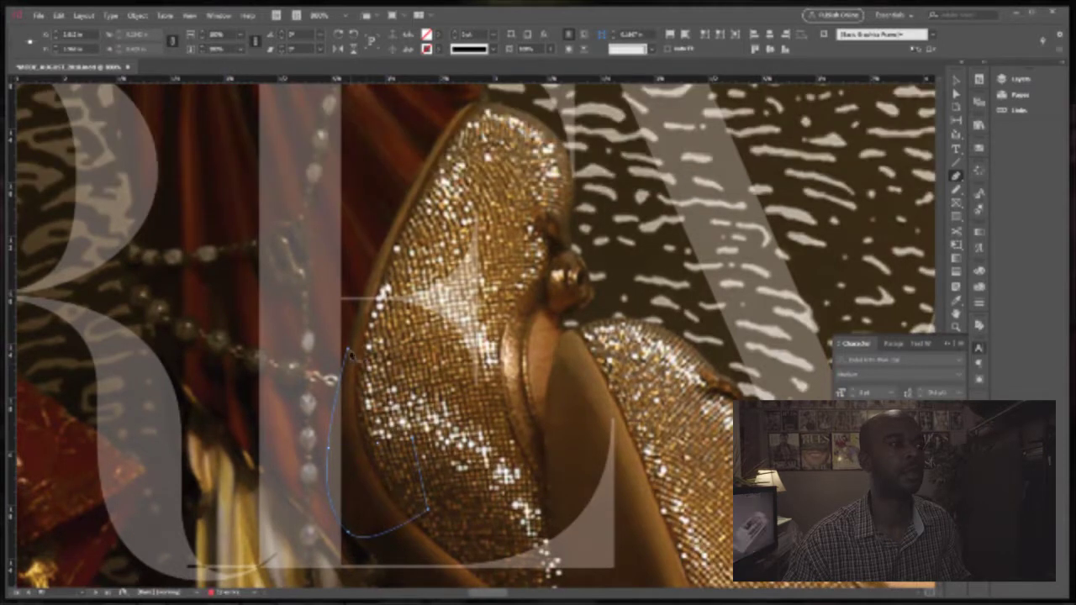
Step: Subtract the shoe-edge path from the REVOLUTION lettering so the shoe sits in front of the E's stem
key(v)
shift+click(315, 317)
shift+click(249, 144)
click(191, 17)
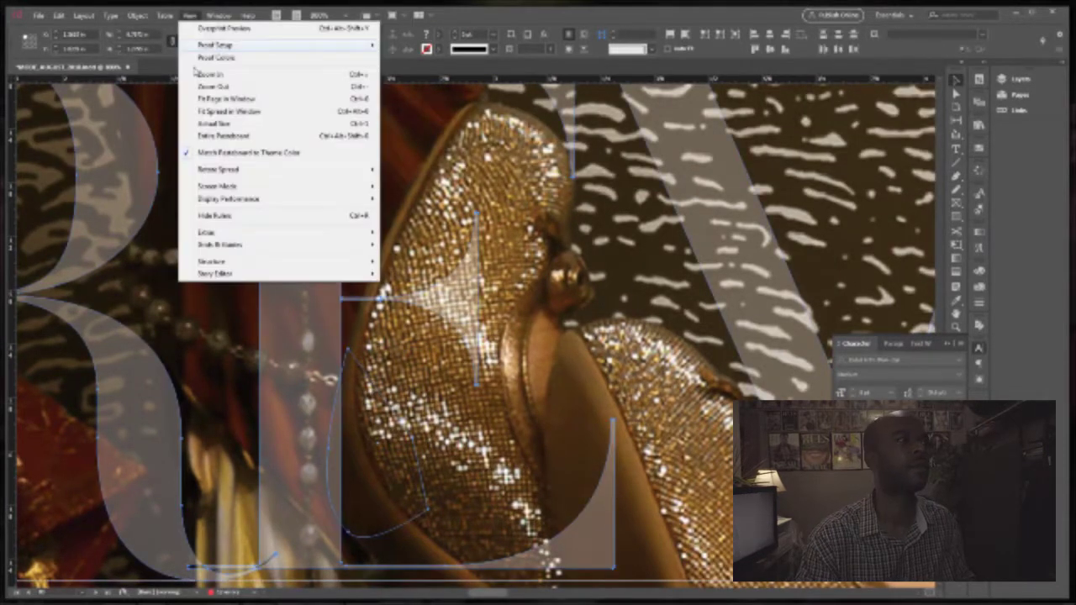
click(137, 16)
mouse_move(175, 378)
click(102, 392)
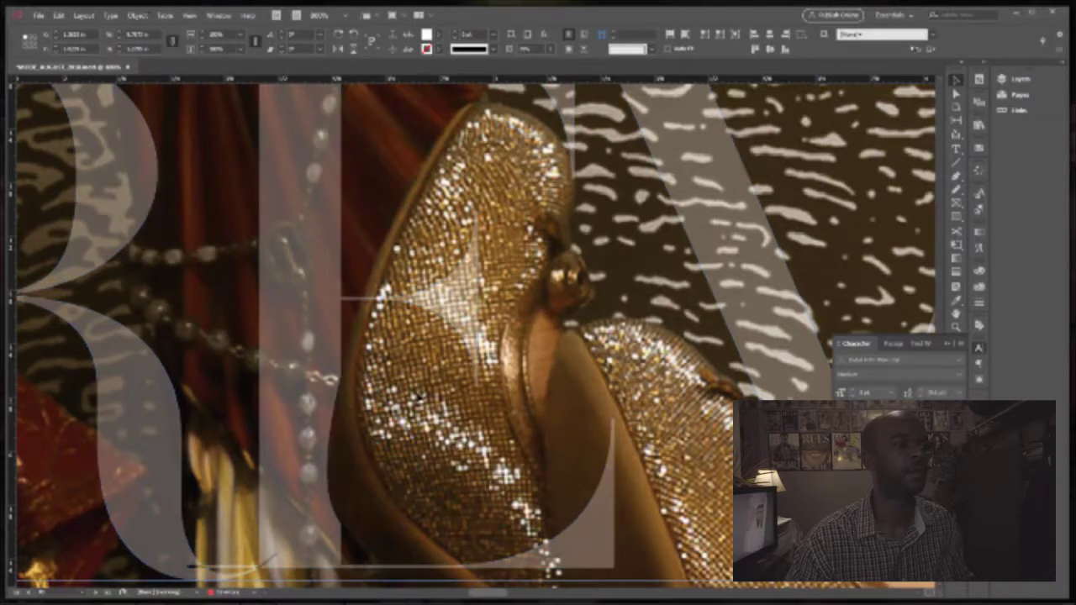
Step: Start a Pen tool path around the cross on top of the statue's crown behind the R's stem
key(ctrl+equal)
scroll(428, 343, left, 5)
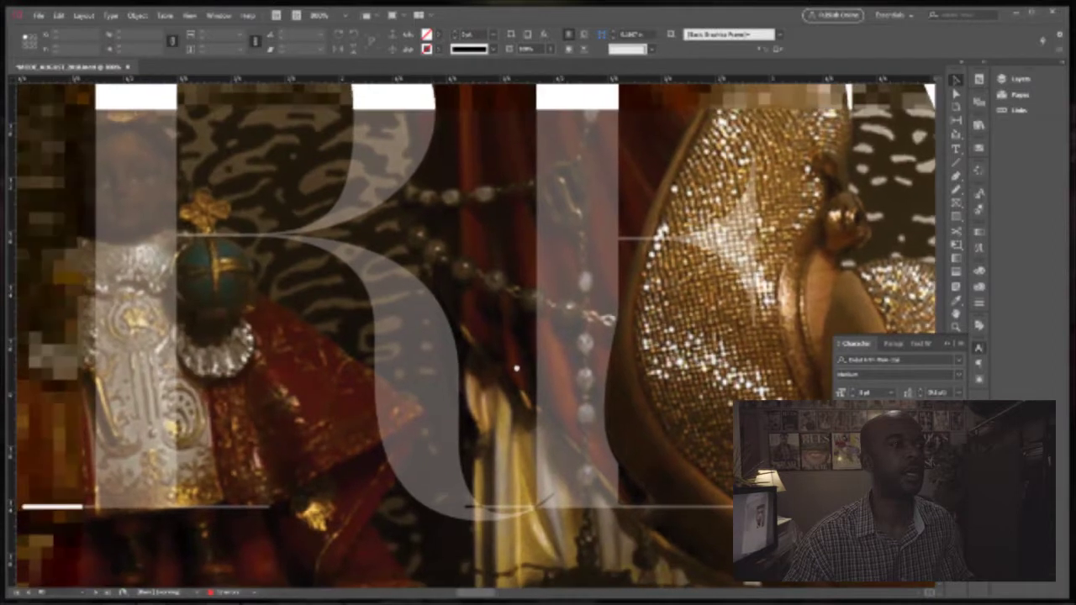
scroll(494, 369, down, 5)
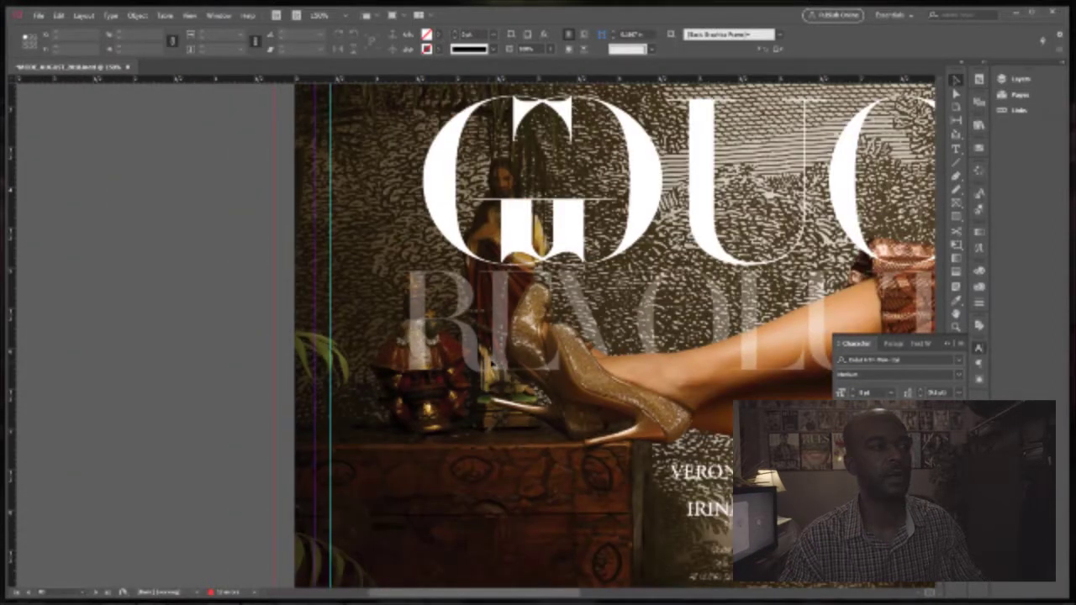
drag(495, 359, 371, 389)
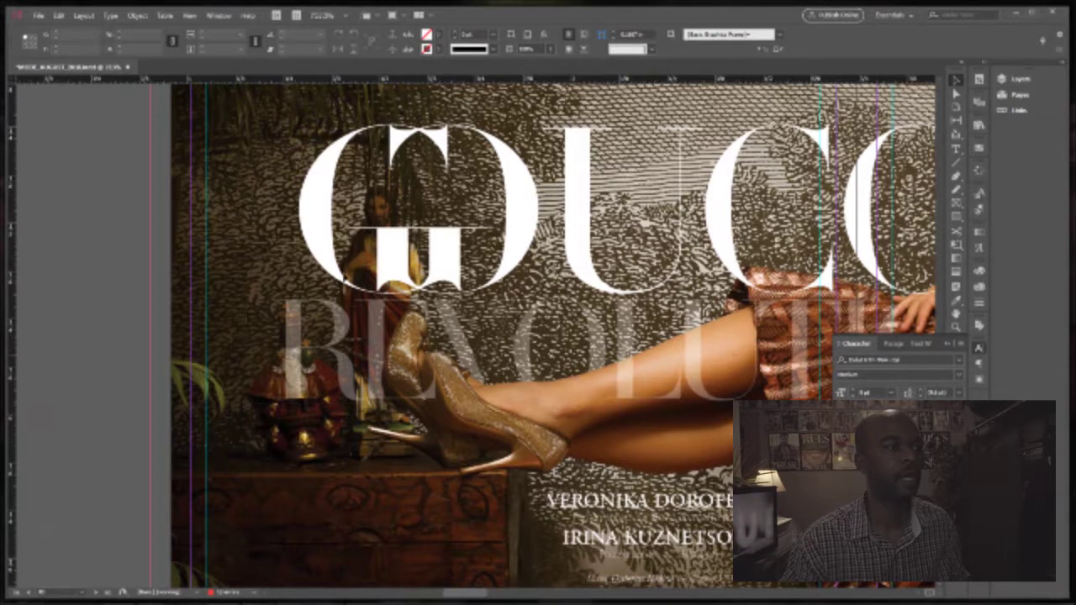
scroll(328, 388, up, 5)
key(p)
drag(310, 155, 304, 191)
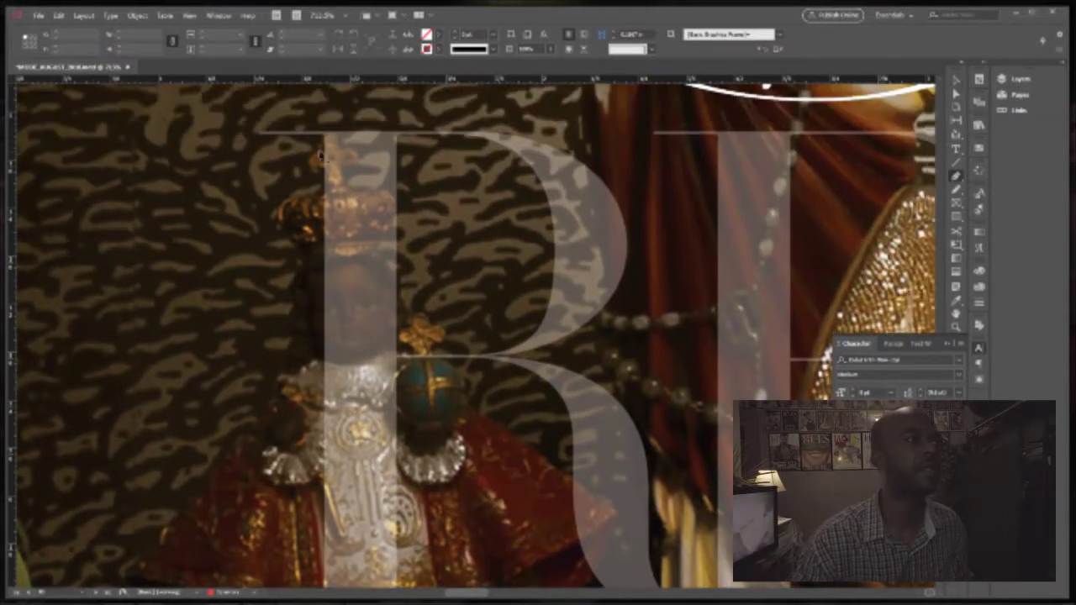
click(325, 141)
drag(327, 135, 335, 137)
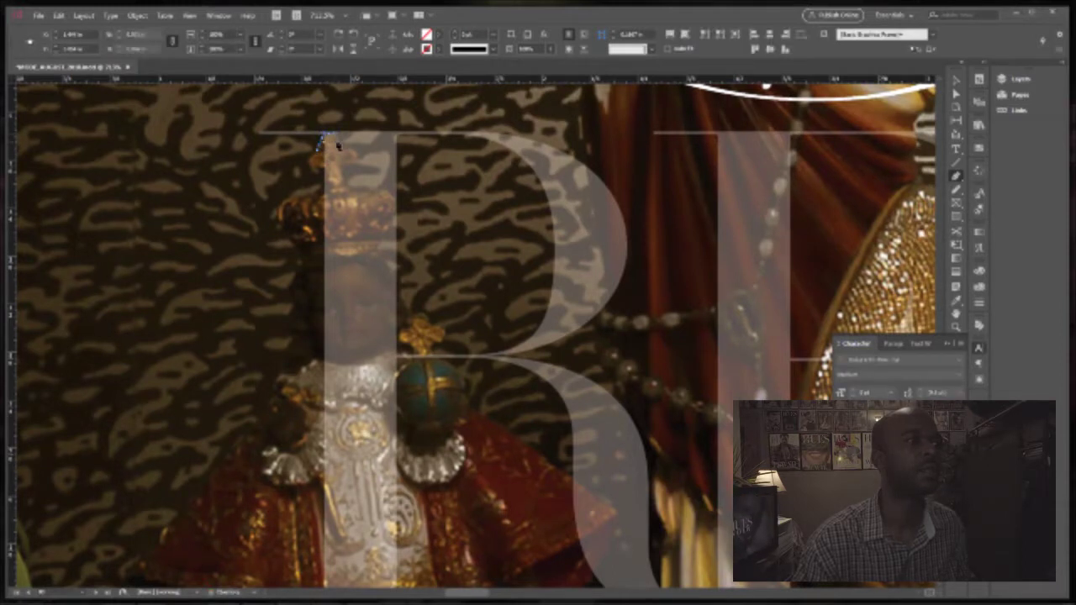
click(338, 140)
click(337, 149)
drag(350, 149, 350, 168)
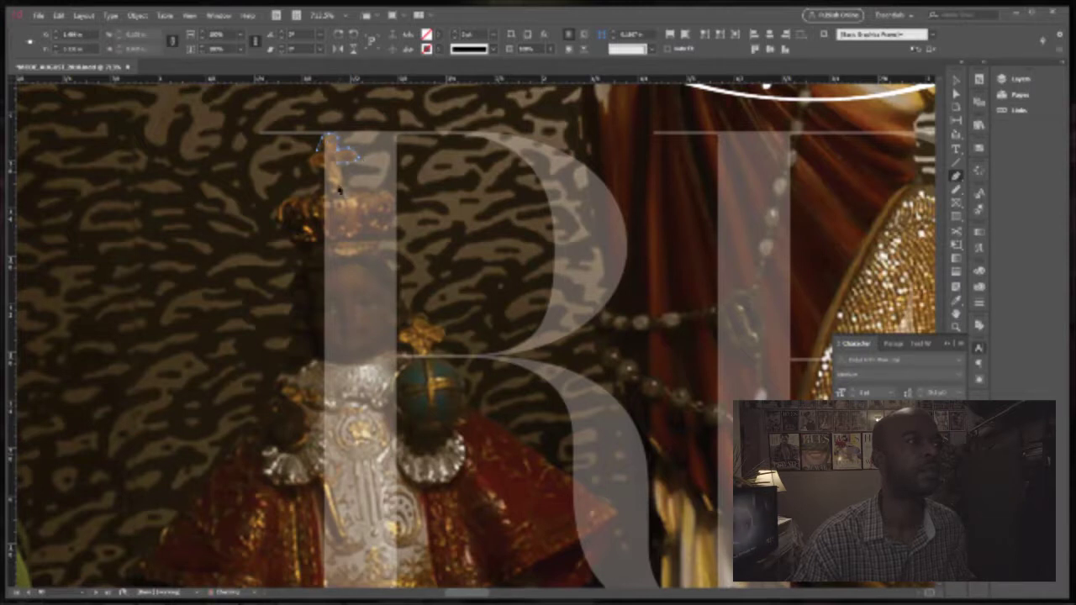
Step: Continue the Pen tool path around the statue's crown, head, orb and robe, closing it beyond the R's stem and leg
click(341, 178)
mouse_move(366, 195)
mouse_down()
mouse_move(394, 199)
mouse_move(385, 240)
mouse_move(409, 287)
mouse_move(396, 284)
mouse_move(394, 332)
mouse_up()
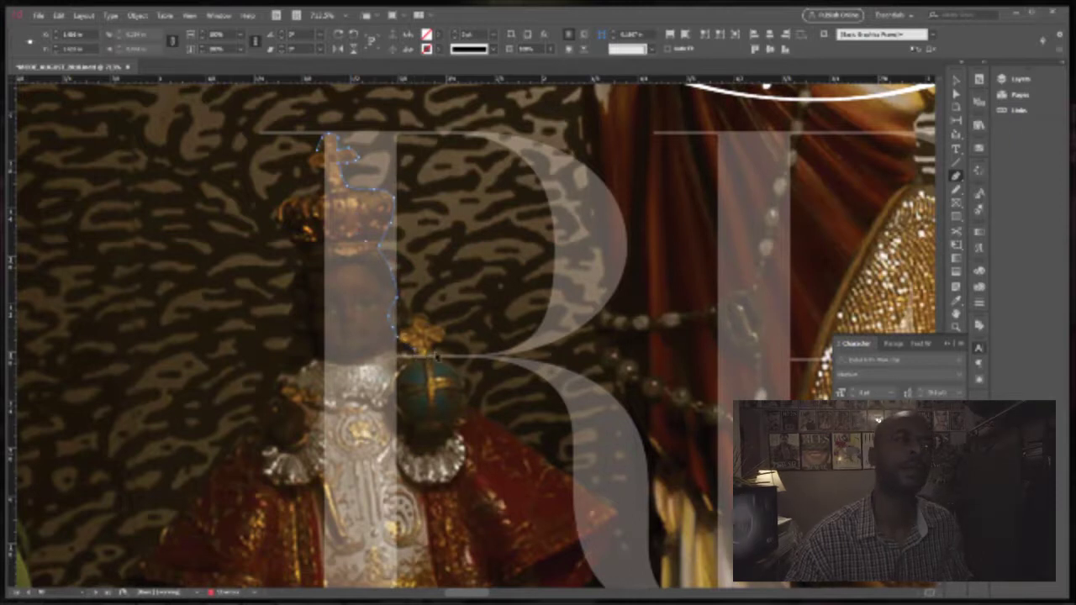
click(433, 351)
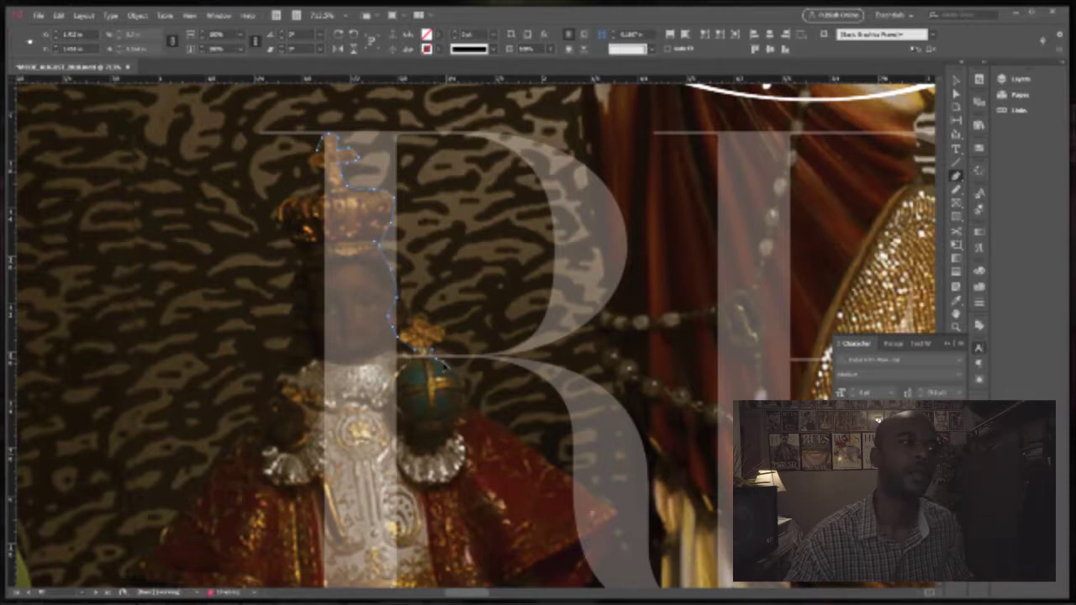
scroll(487, 336, down, 5)
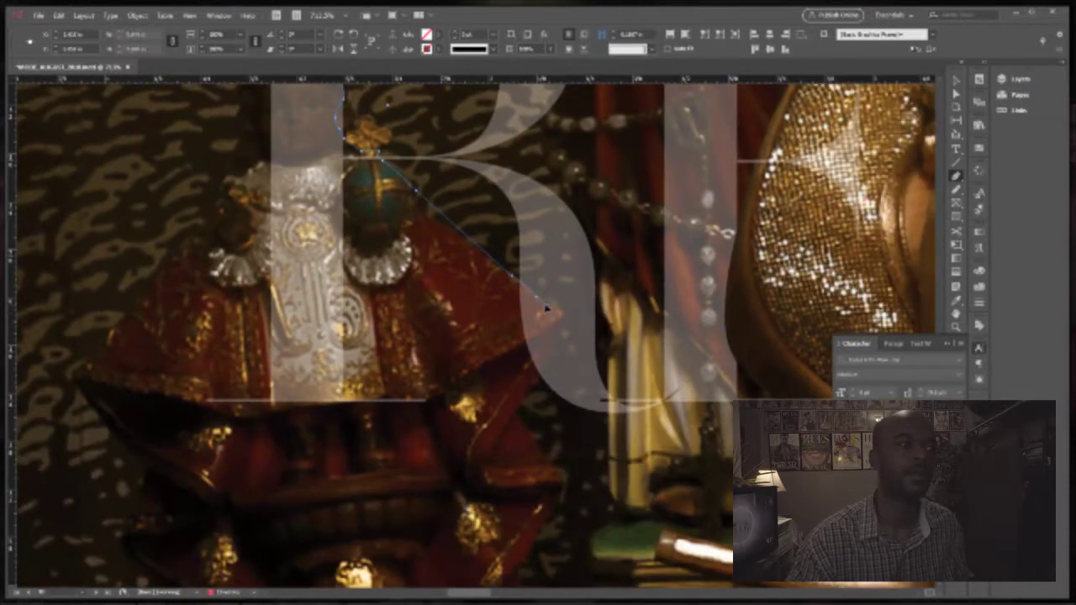
click(566, 318)
click(542, 377)
click(501, 413)
click(186, 409)
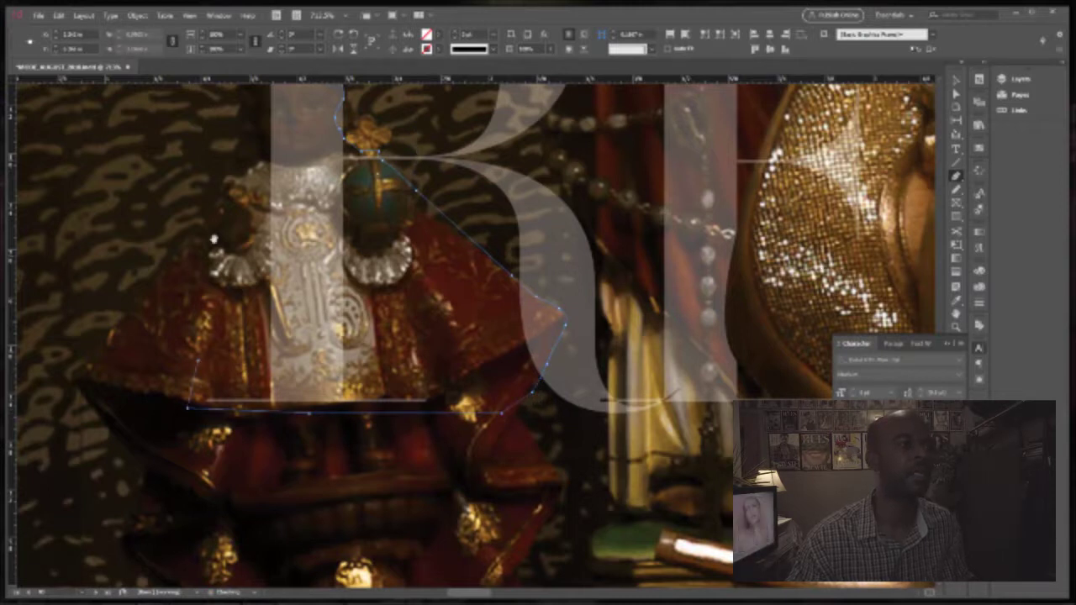
drag(210, 239, 185, 384)
click(226, 187)
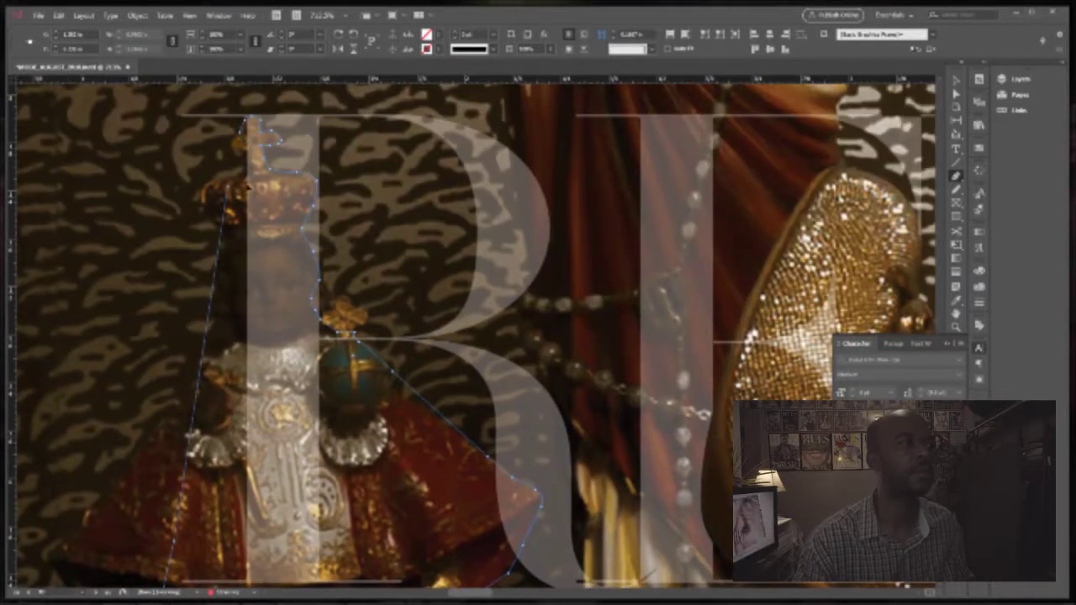
Step: Subtract the statue path from the REVOLUTION lettering so the statue stands in front of the R
key(v)
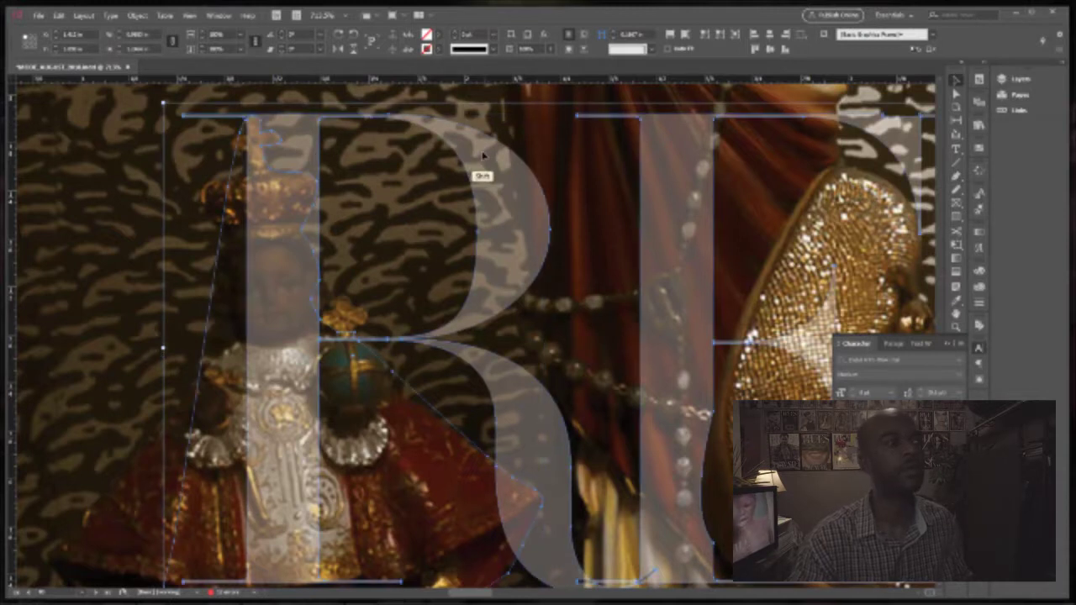
click(137, 15)
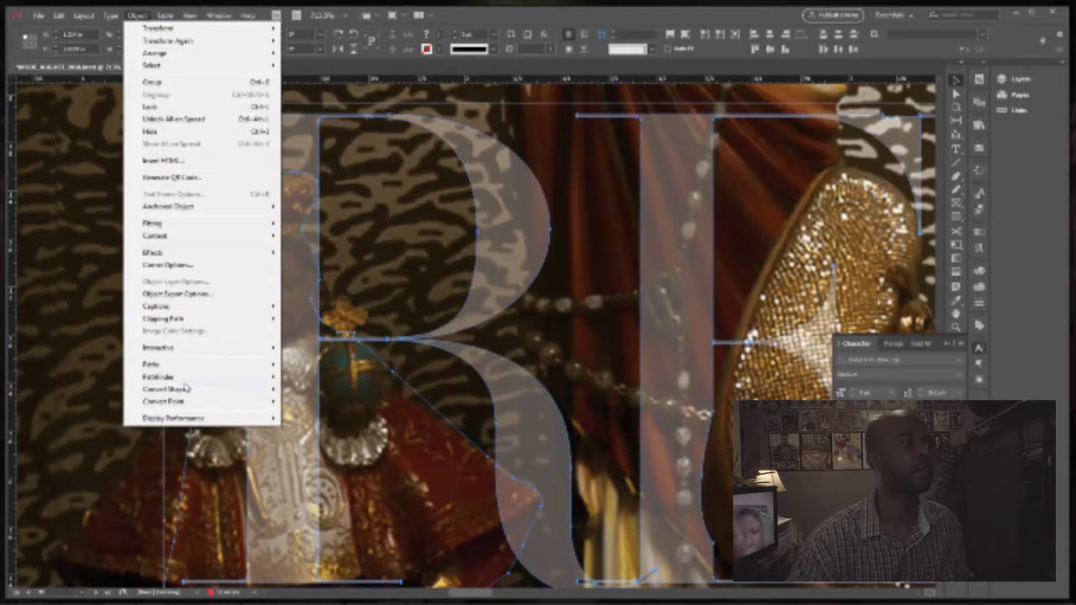
mouse_move(179, 364)
click(94, 397)
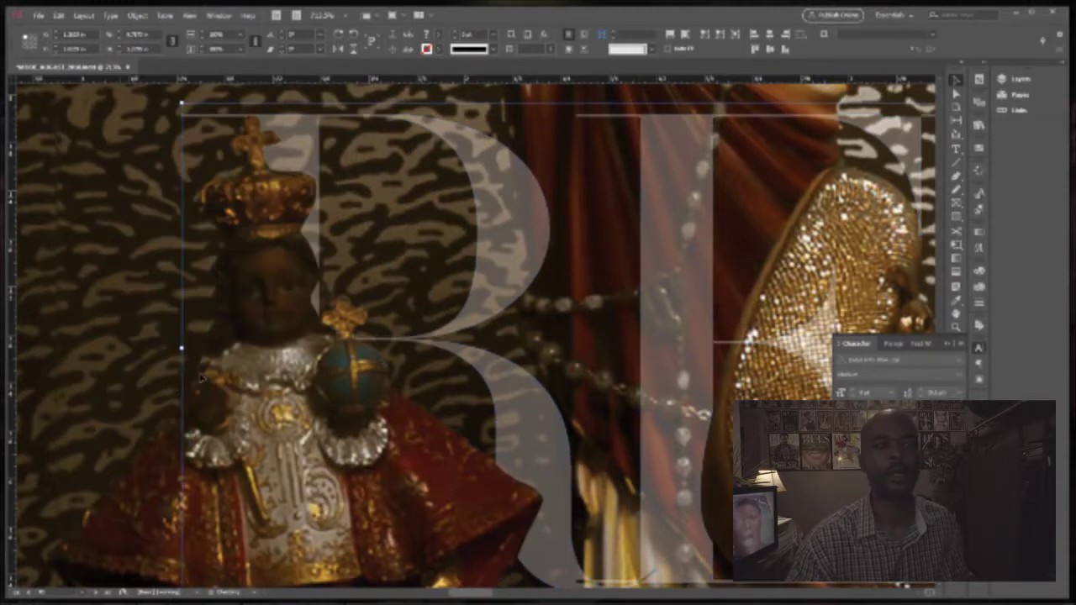
click(135, 385)
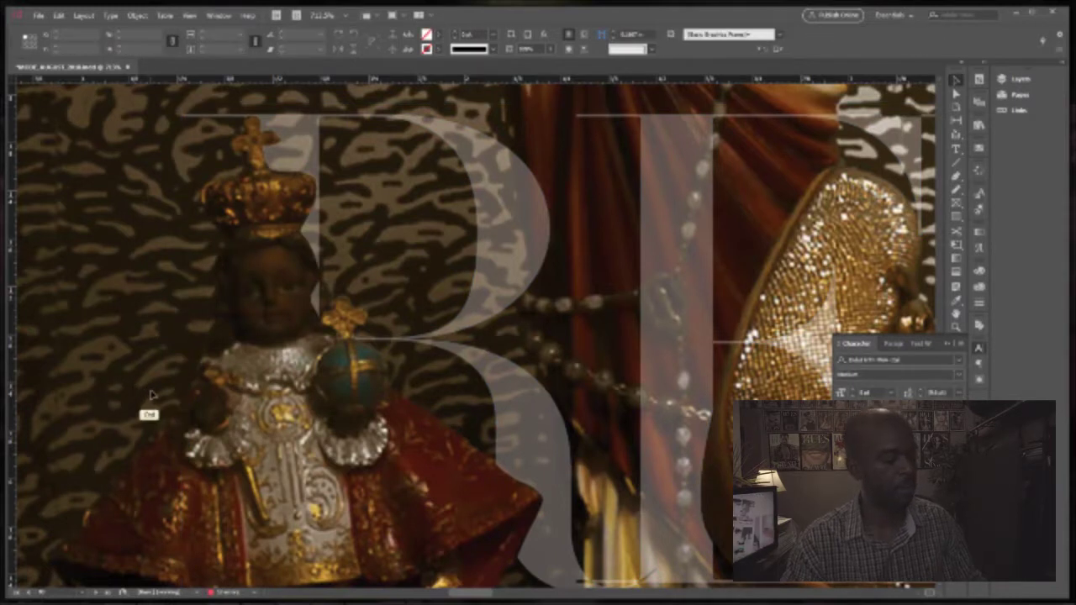
Step: Restore the REVOLUTION lettering to full opacity and check the cut letters across the spread
key(ctrl+minus)
key(ctrl+minus)
key(ctrl+minus)
key(ctrl+minus)
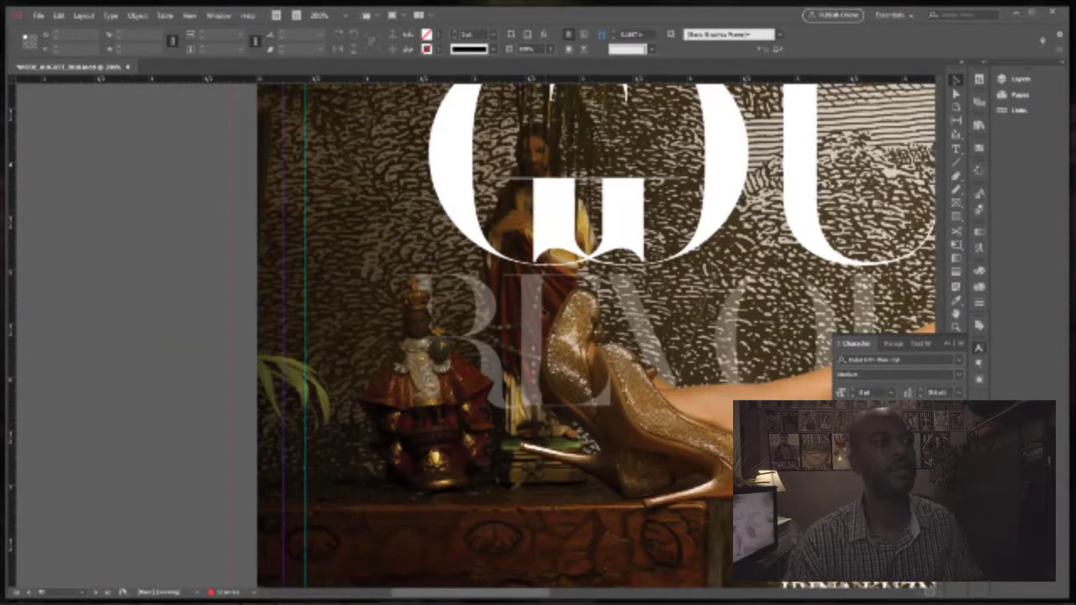
click(542, 313)
click(550, 50)
drag(543, 64, 555, 85)
click(176, 222)
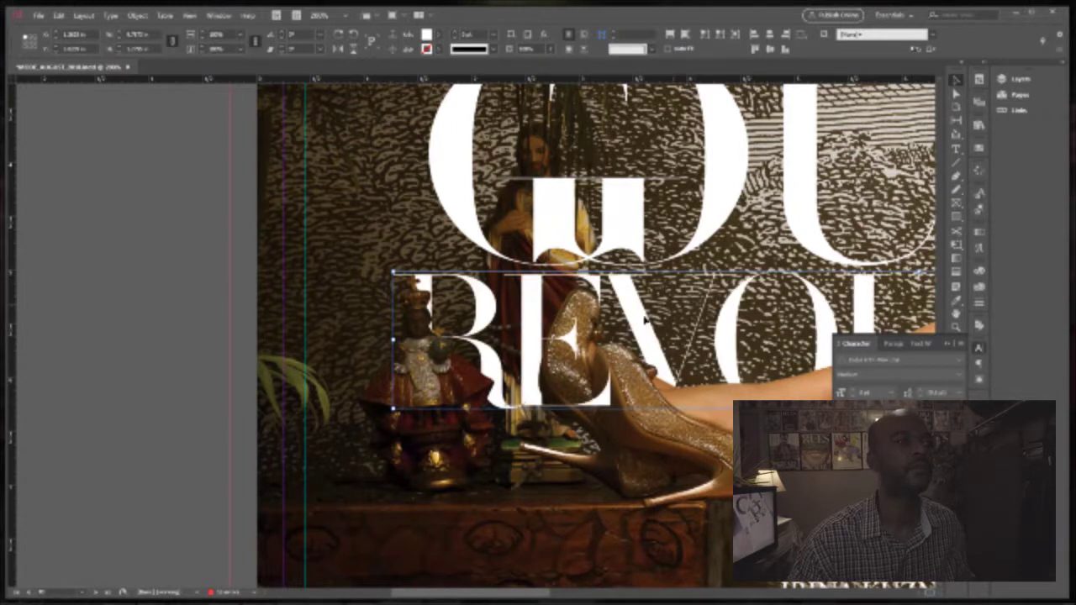
click(154, 410)
drag(635, 365, 402, 374)
key(ctrl+0)
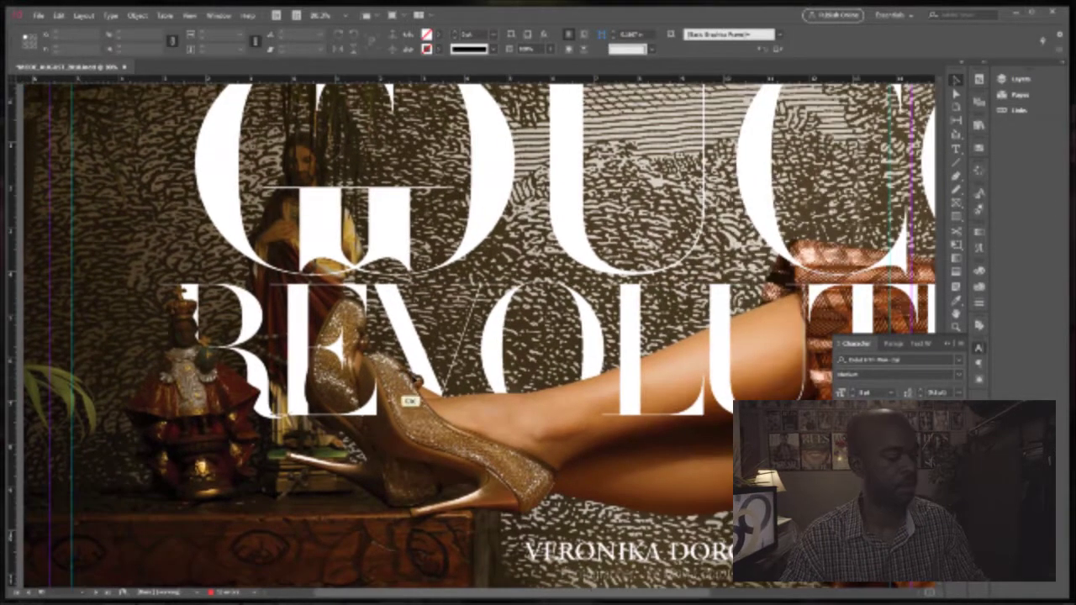
key(ctrl+0)
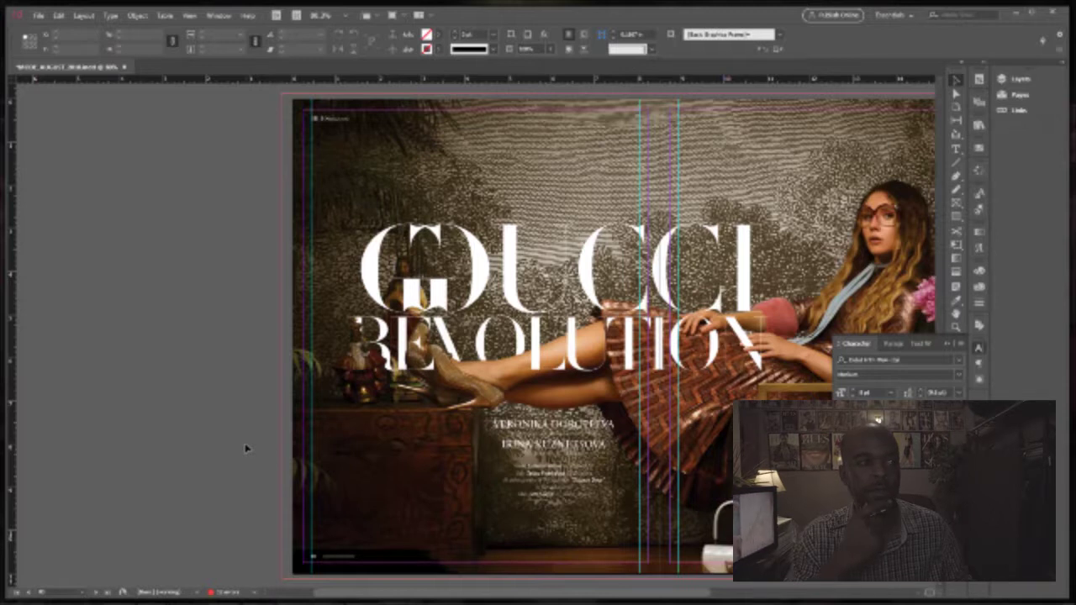
Step: Draw a closed Pen tool path around the E's middle arm where it overlaps the upright gold shoe
drag(368, 320, 462, 371)
key(p)
drag(333, 340, 333, 350)
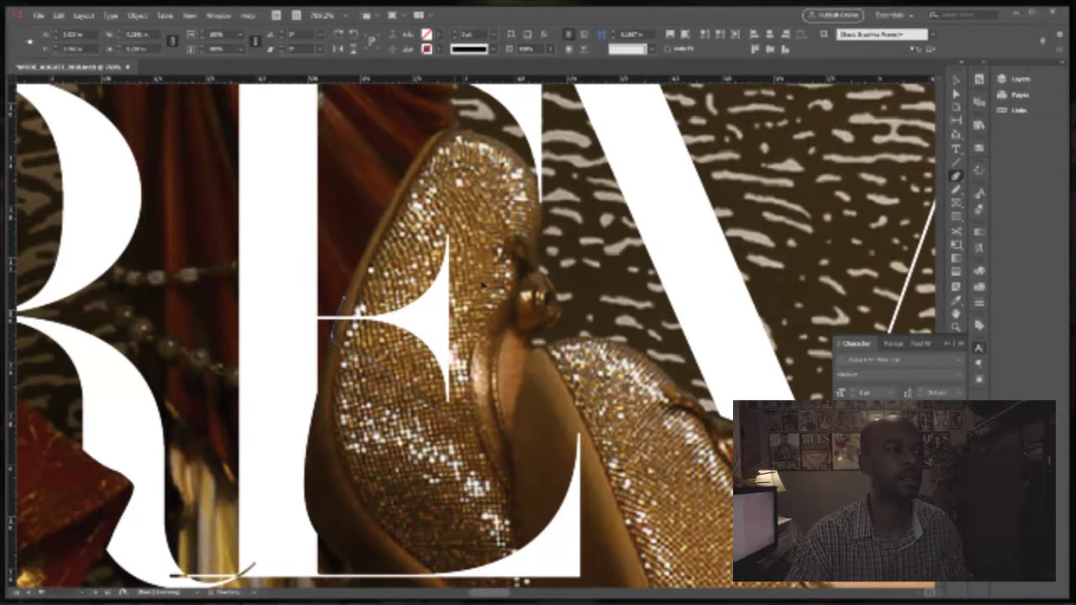
click(345, 301)
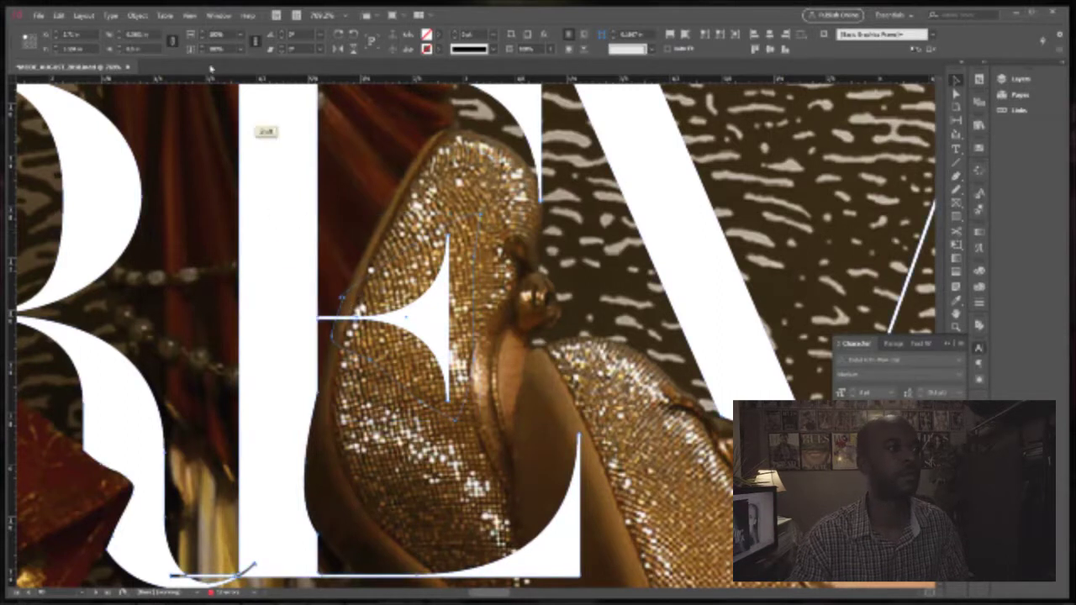
Step: Subtract the path from the REVOLUTION lettering so the shoe covers the E's middle arm
key(v)
click(137, 15)
mouse_move(152, 377)
click(95, 394)
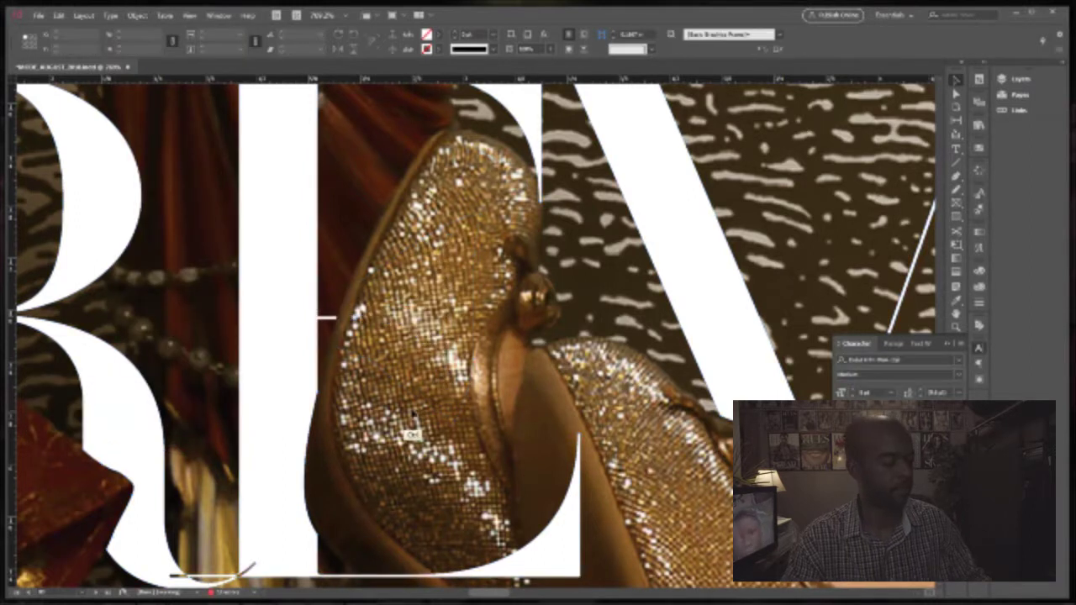
key(ctrl+0)
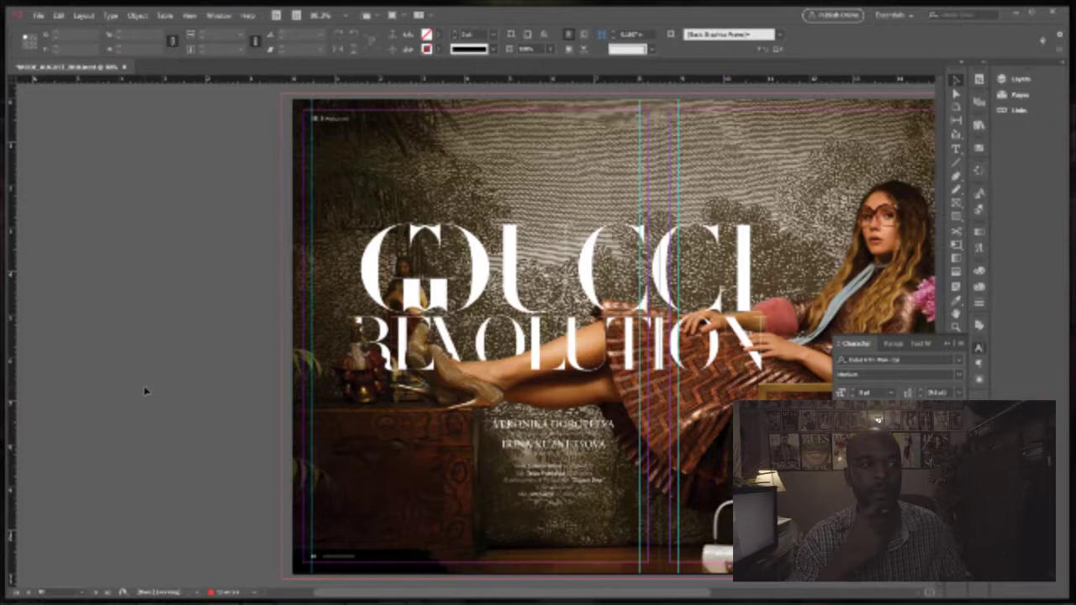
Step: Convert the two interlocking G text frames at the start of GUCCI to outlines
drag(678, 287, 553, 305)
scroll(538, 336, down, 1)
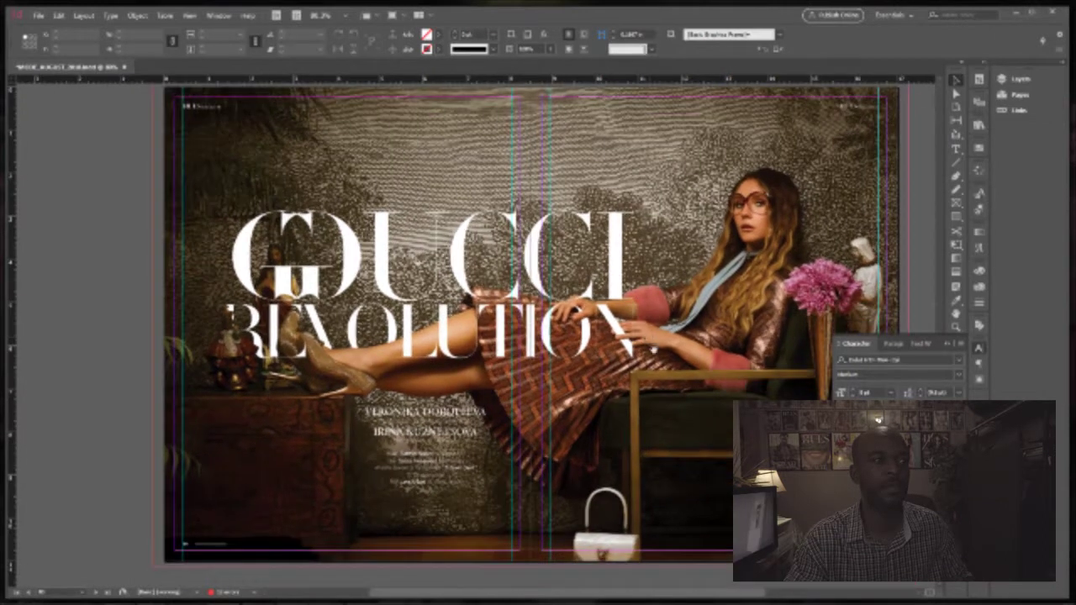
mouse_move(654, 349)
mouse_down()
mouse_move(653, 334)
mouse_move(644, 360)
mouse_up()
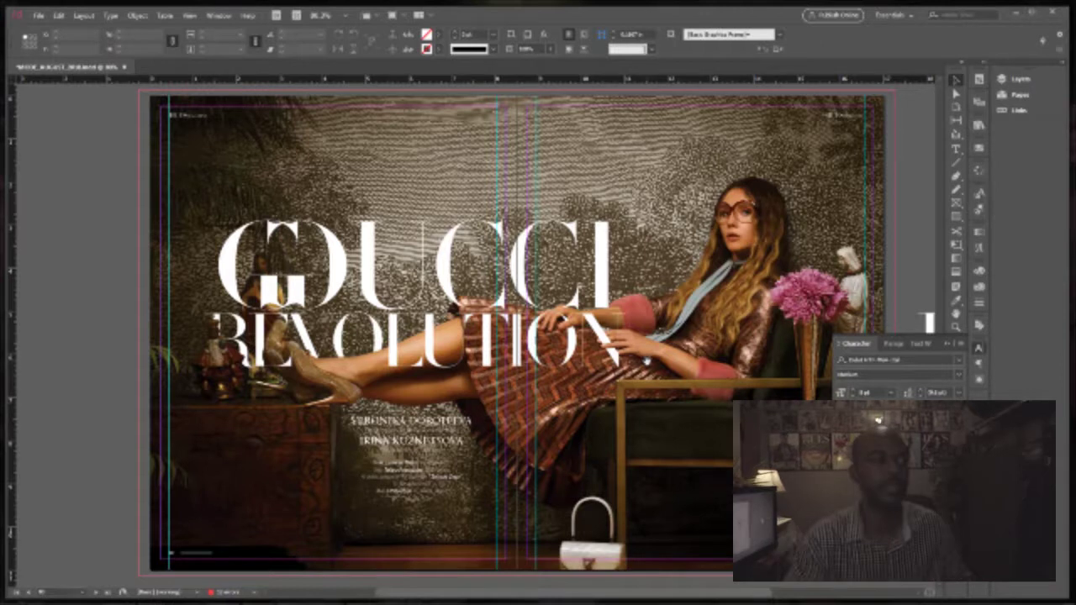
scroll(657, 362, right, 2)
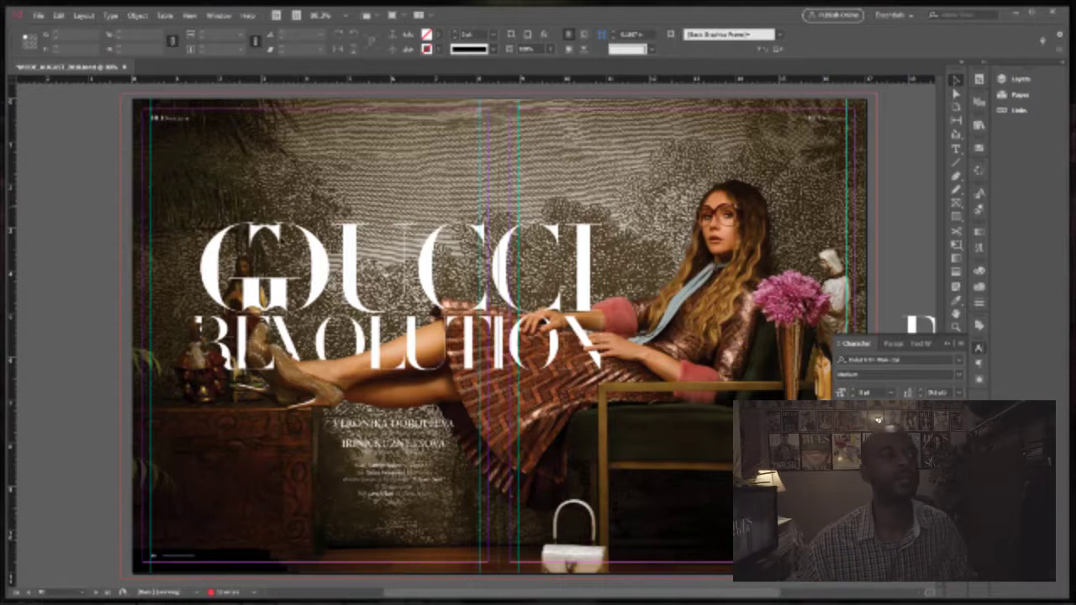
click(322, 264)
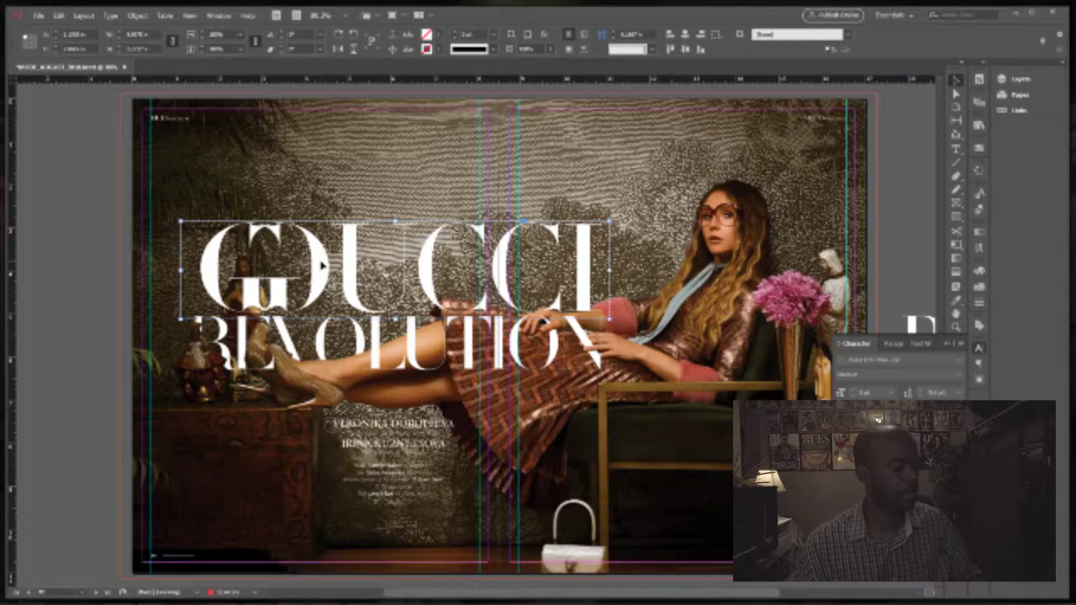
click(79, 232)
click(217, 264)
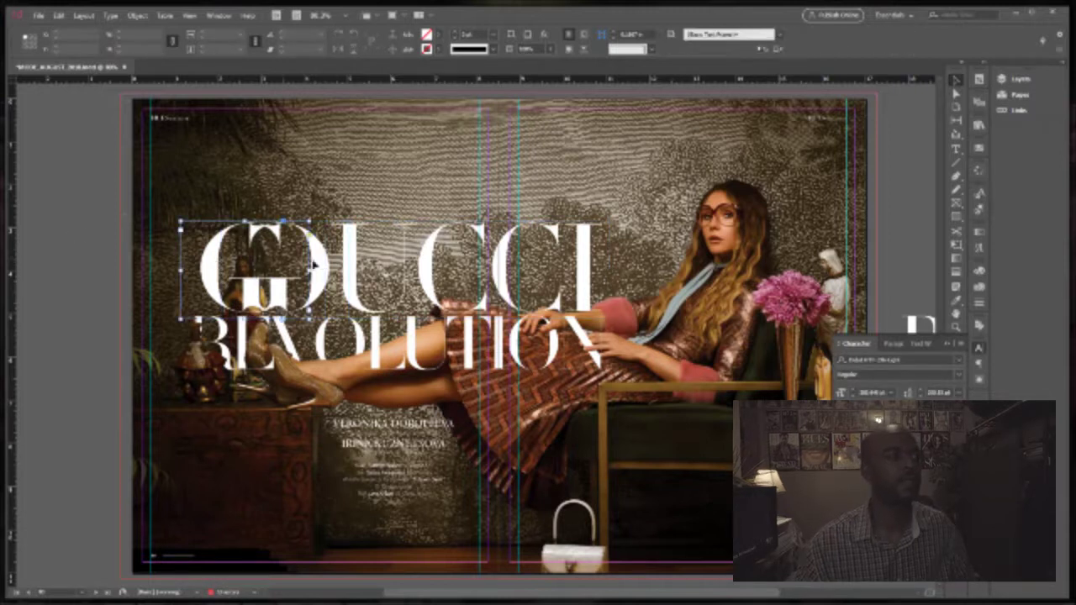
click(136, 15)
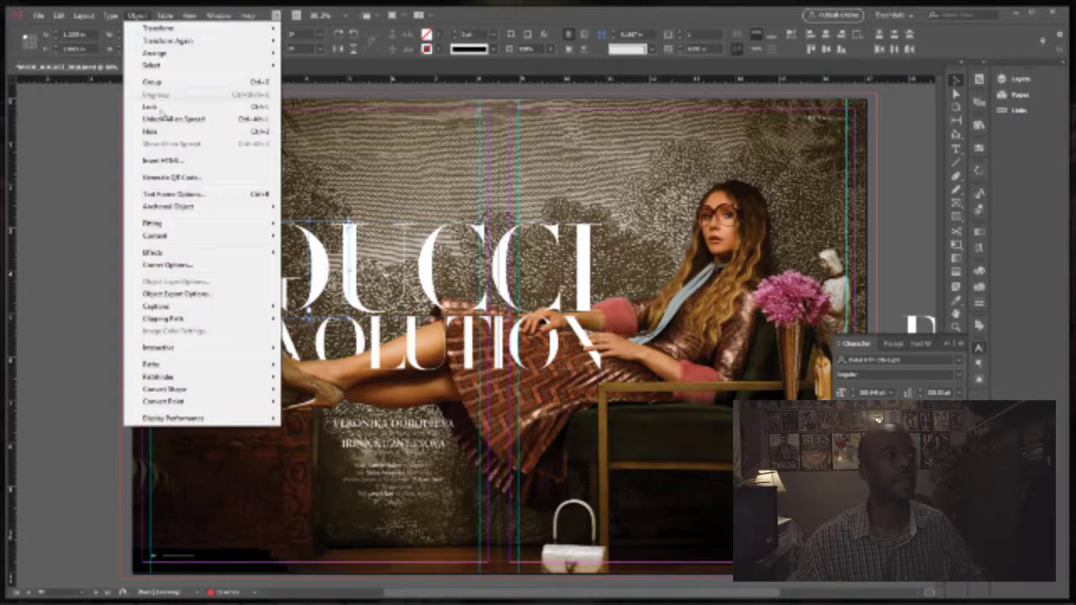
mouse_move(110, 15)
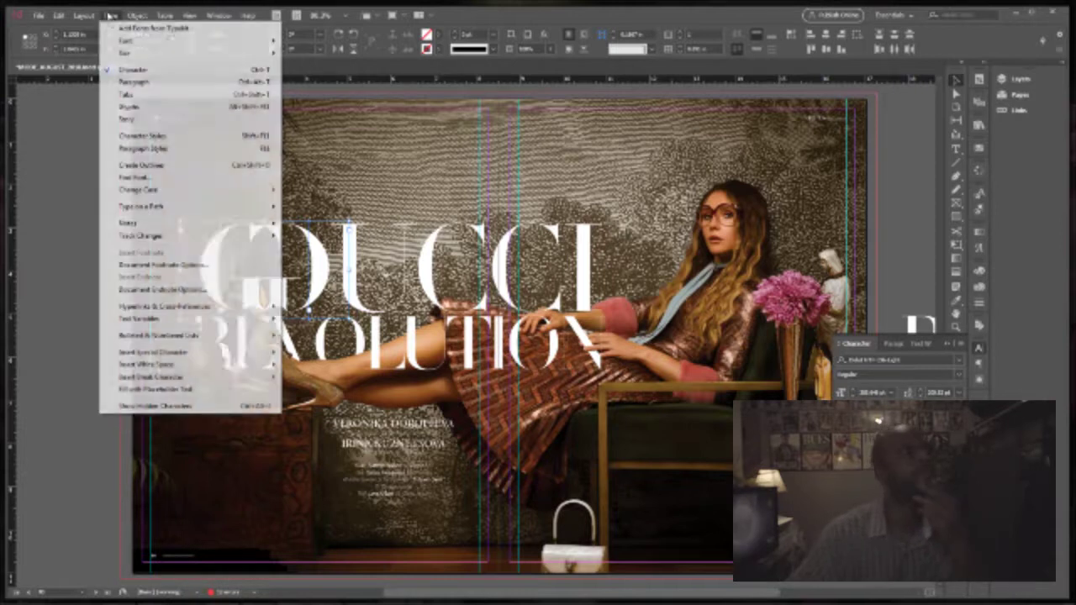
click(137, 166)
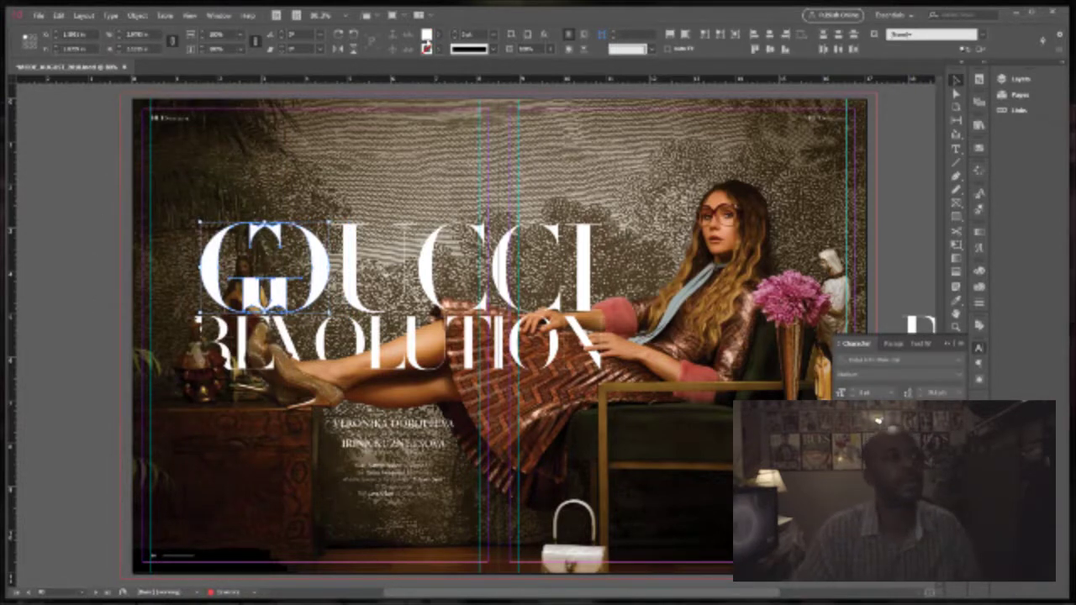
Step: Fill the outlined interlocking Gs with a pink sampled from the photo
double_click(427, 37)
click(928, 259)
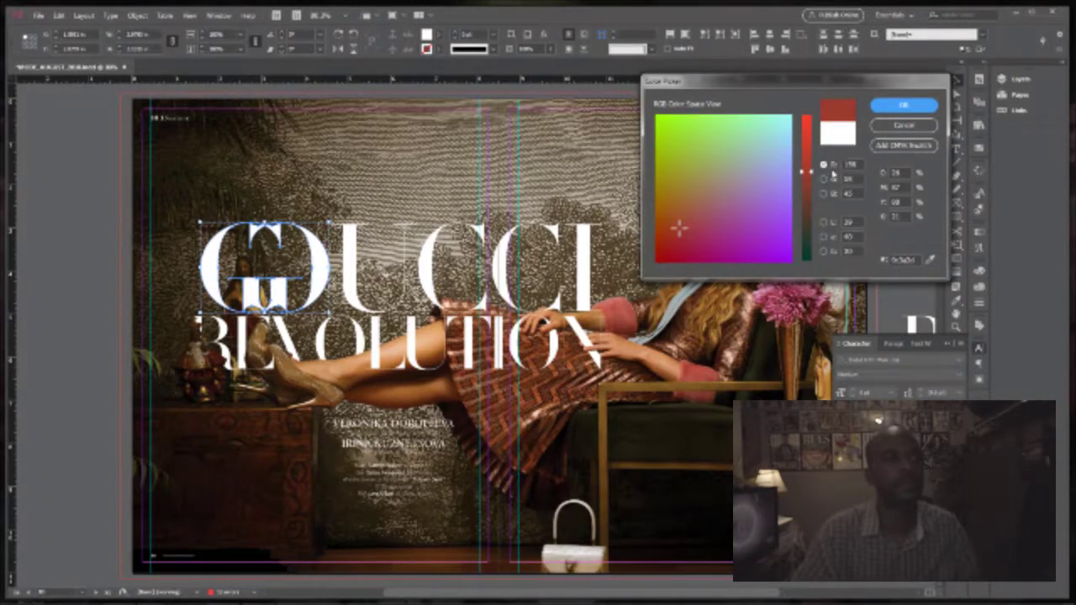
click(929, 259)
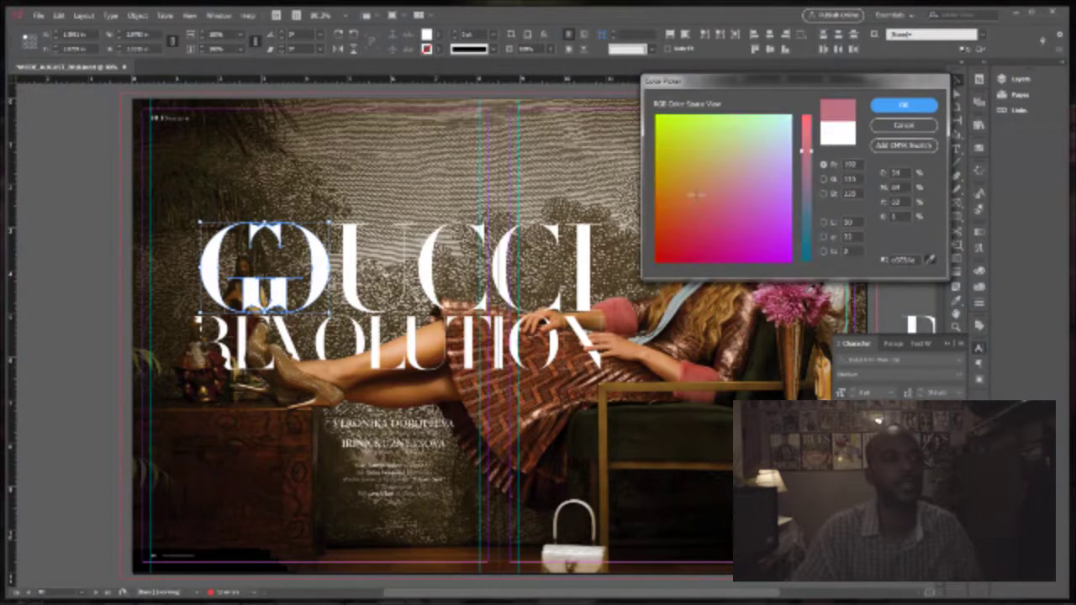
click(904, 104)
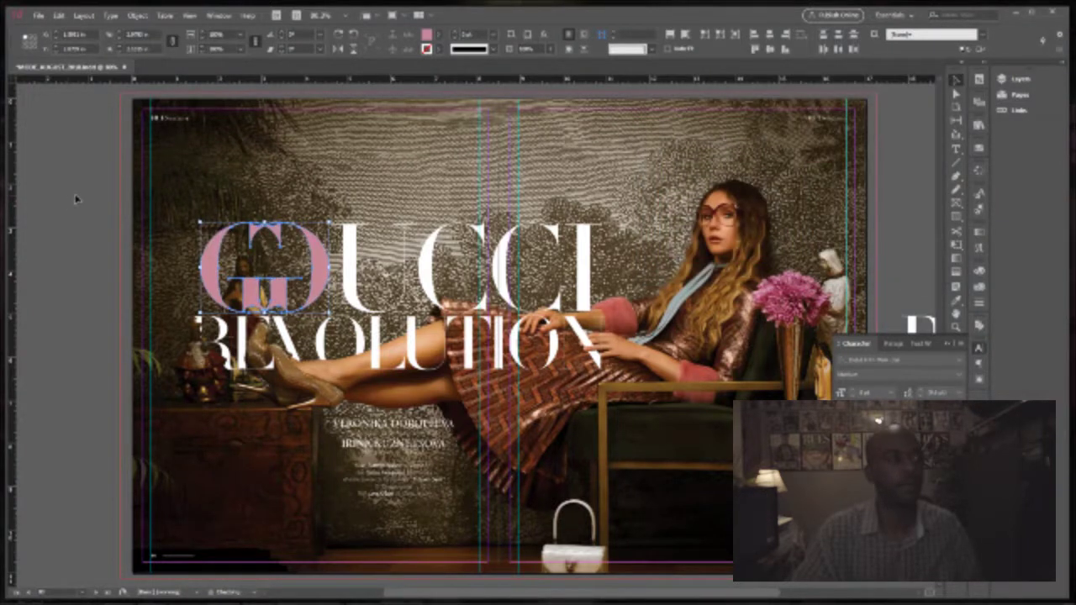
click(76, 199)
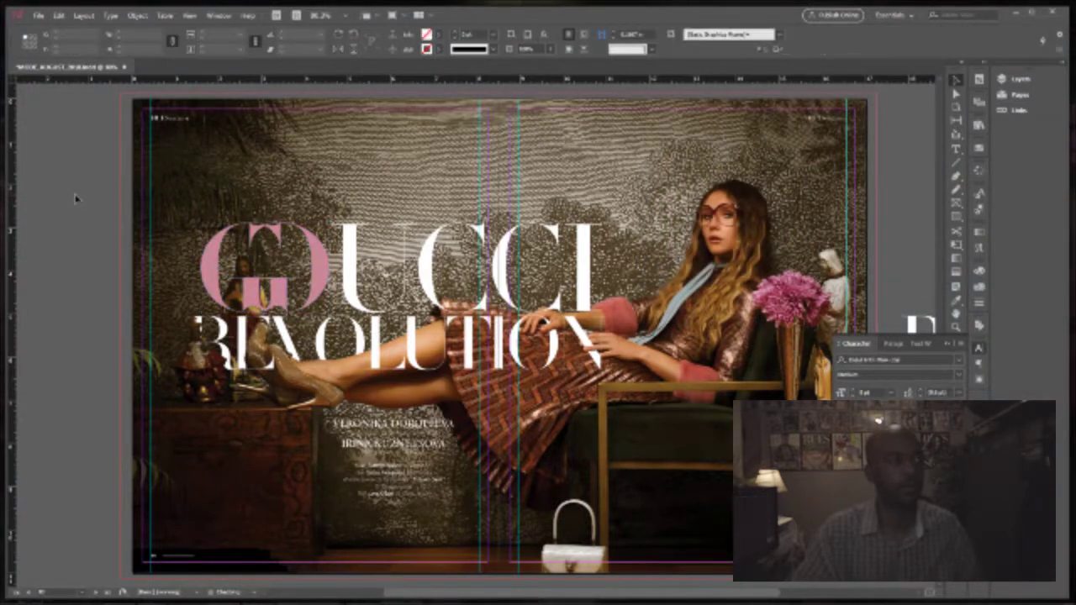
Step: Change the interlocking Gs' fill to a peach sampled from the model's leg and lightened using the Lab lightness
click(322, 263)
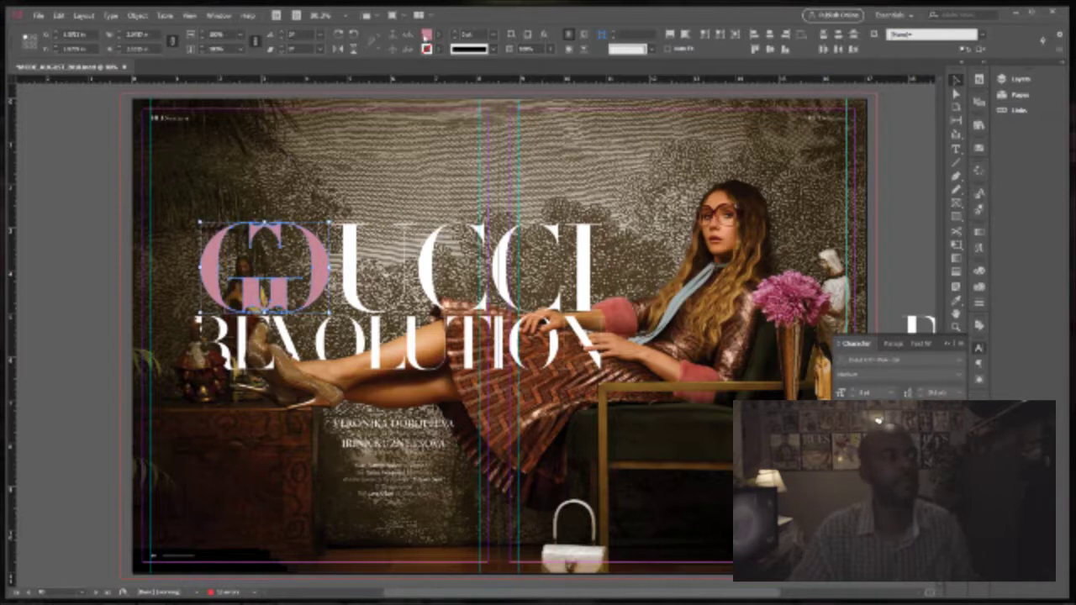
double_click(426, 34)
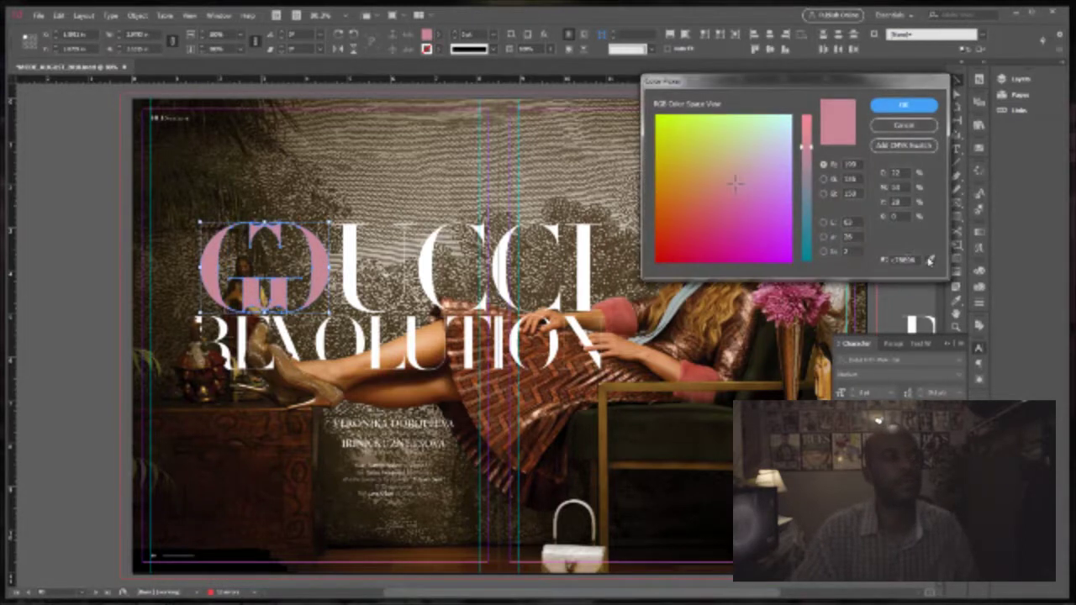
click(931, 258)
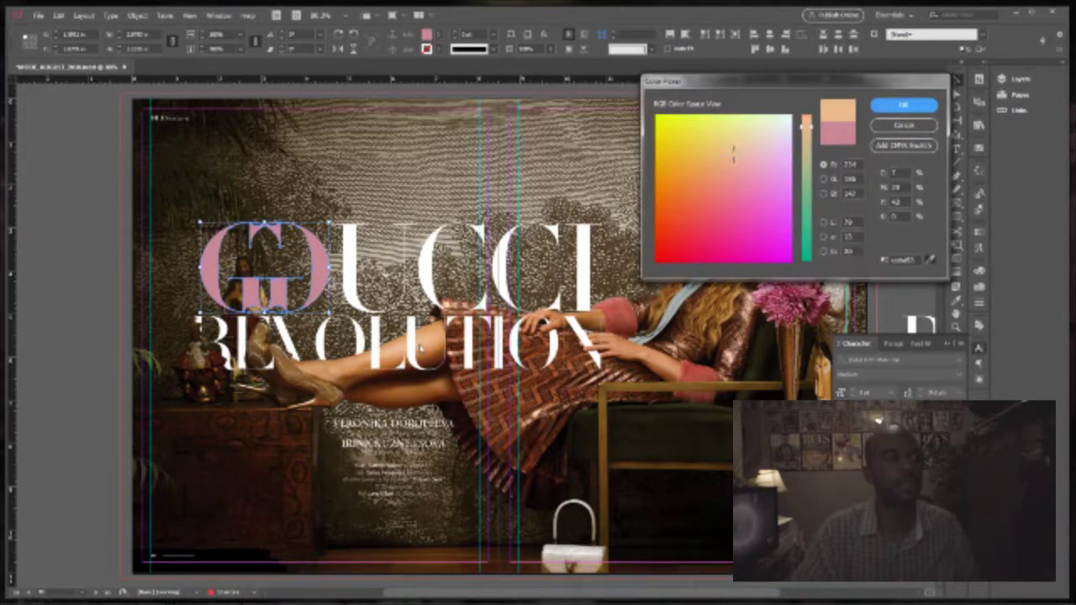
click(824, 223)
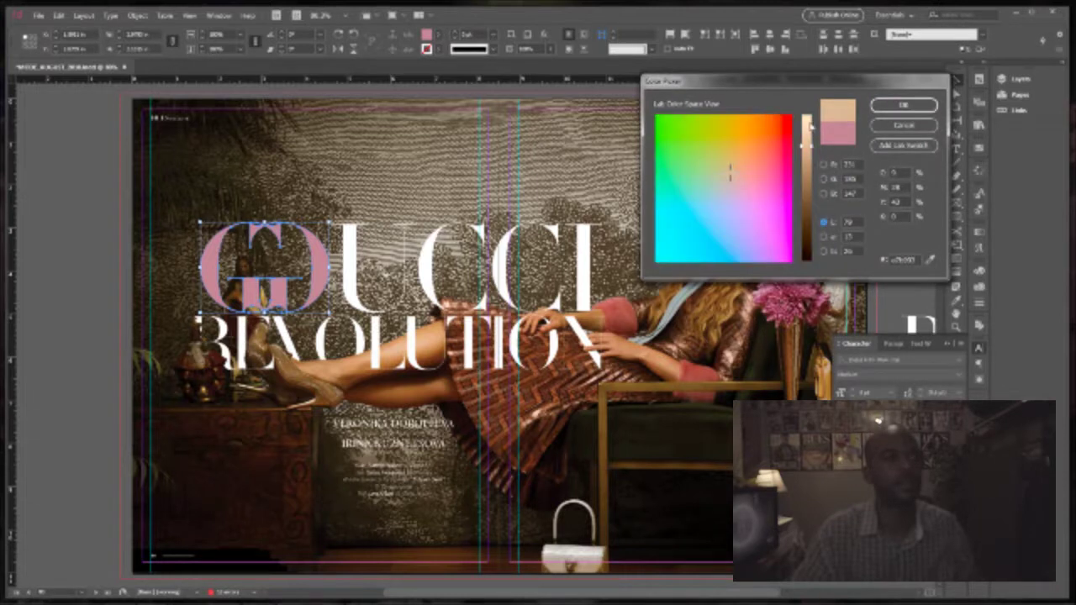
click(903, 105)
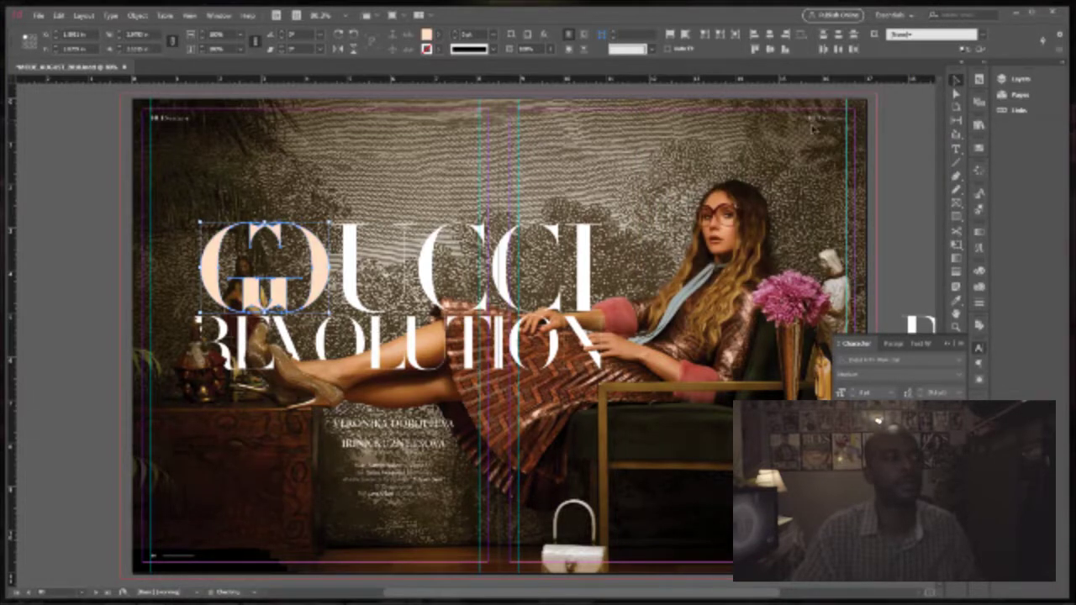
Step: Change the interlocking Gs' fill from peach to a soft pink using the Lab colour space
double_click(428, 35)
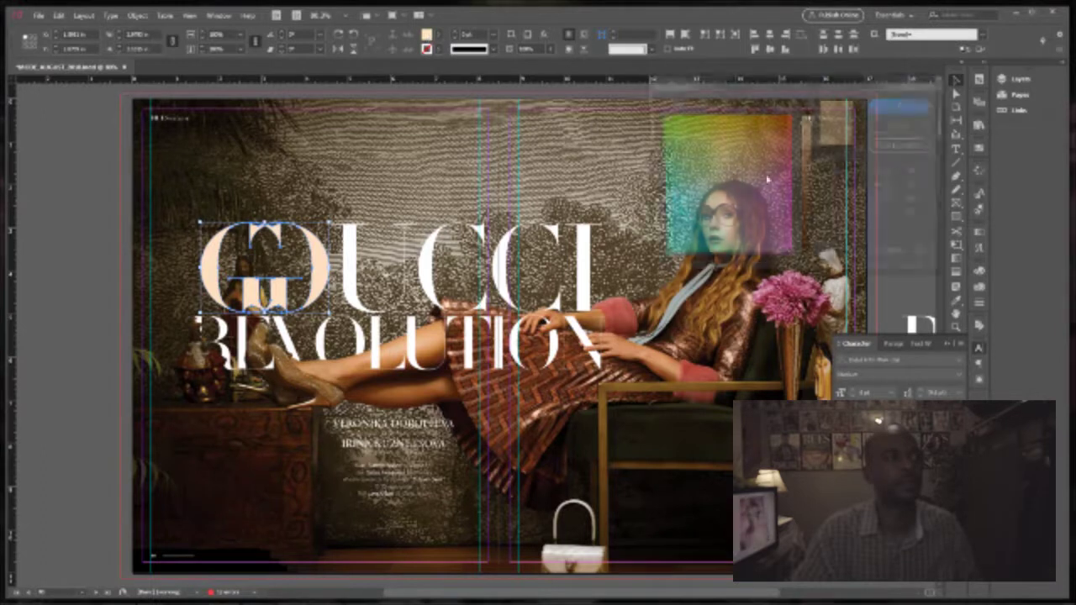
drag(731, 173, 737, 178)
click(896, 107)
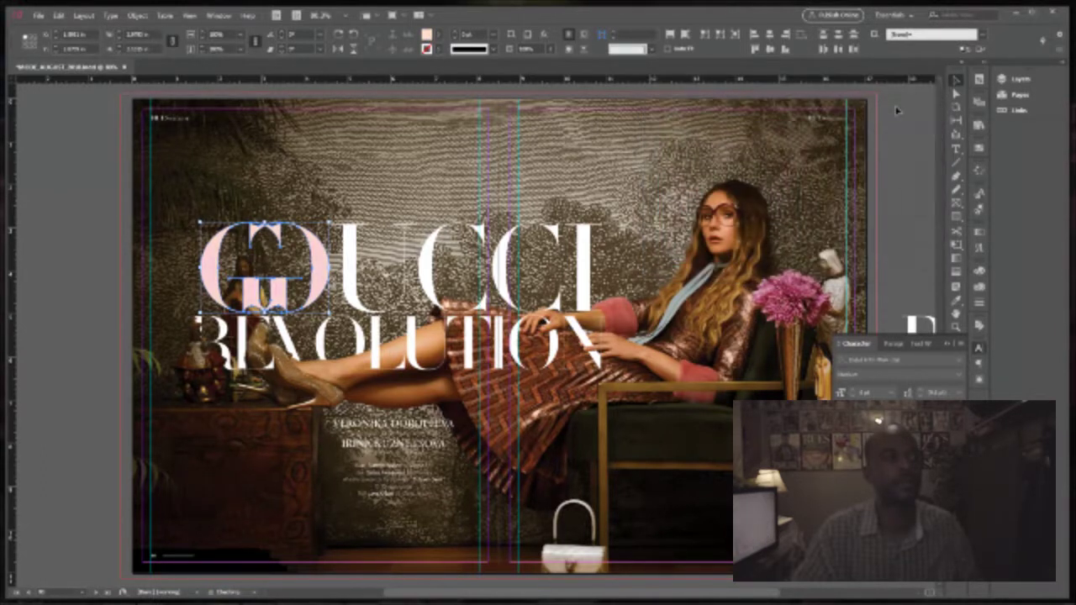
click(109, 217)
drag(250, 213, 211, 216)
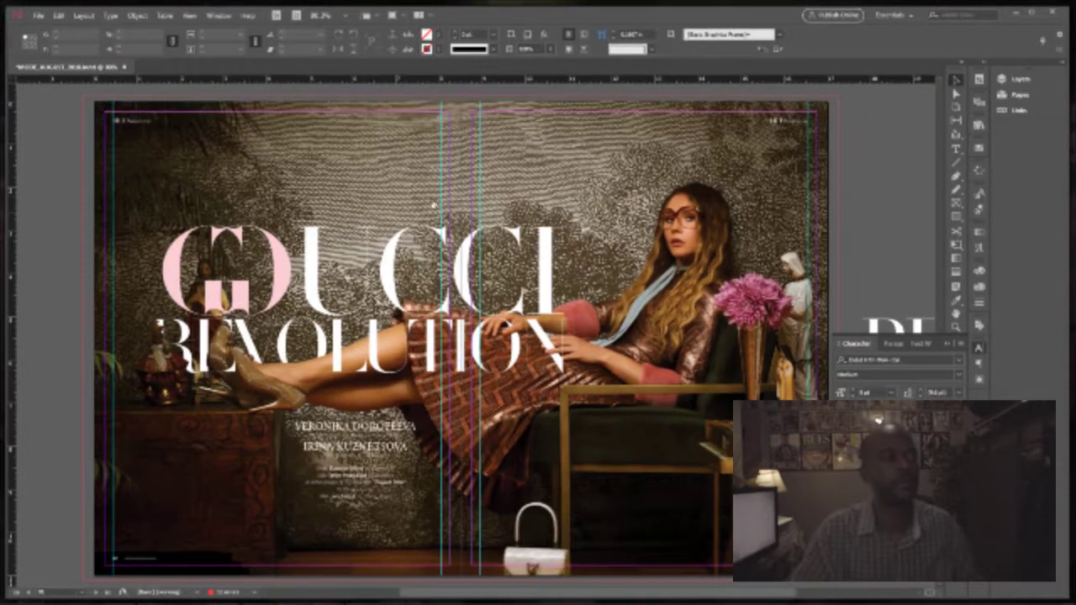
Step: Shift the interlocking Gs' fill to a paler, warmer peach-pink using the Lab colour space
click(282, 268)
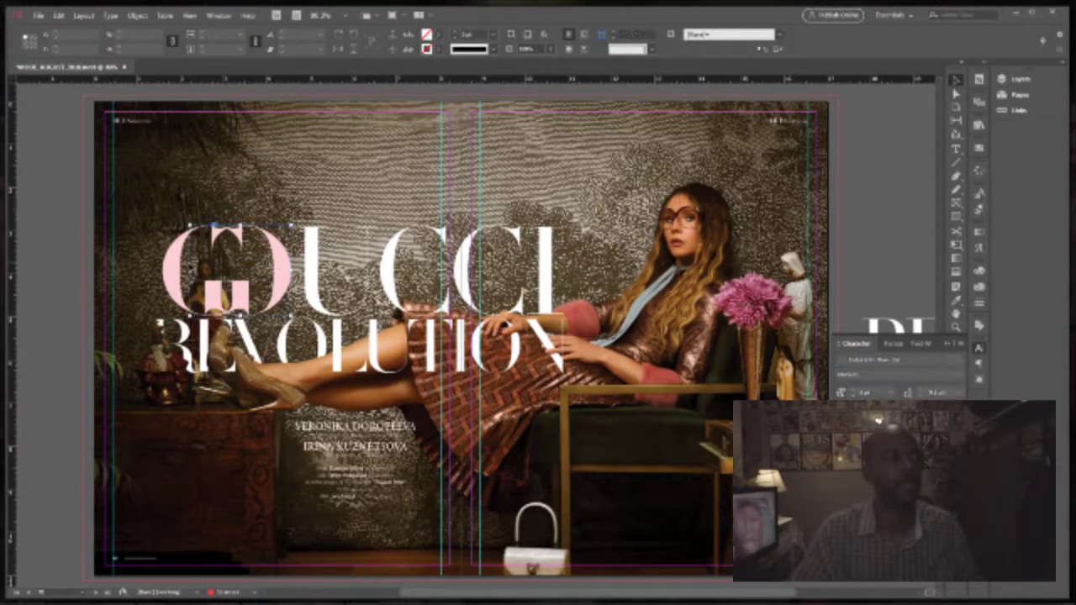
double_click(426, 35)
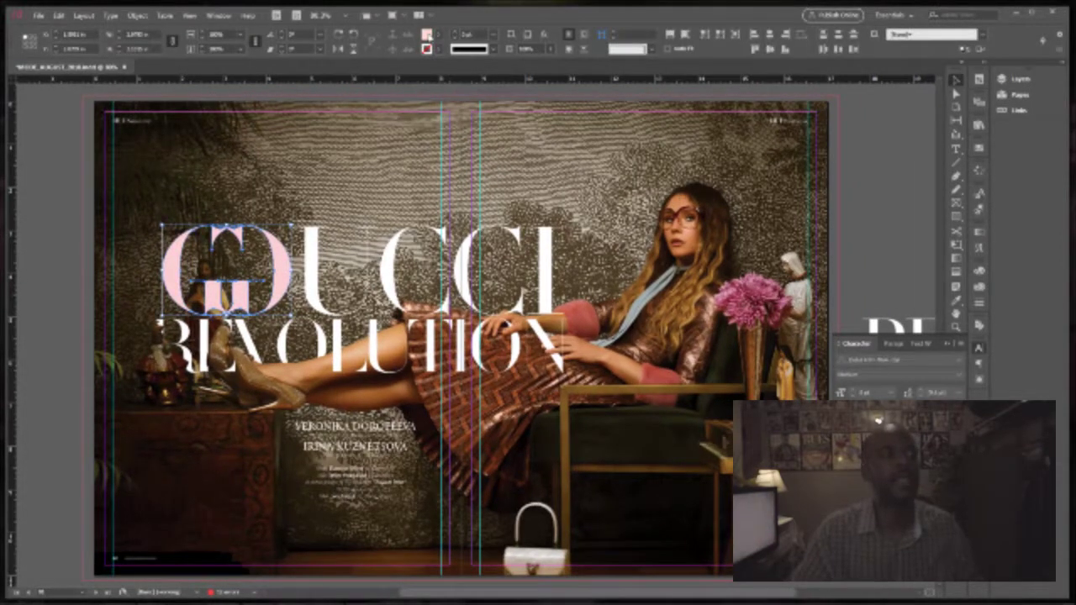
drag(737, 179, 731, 173)
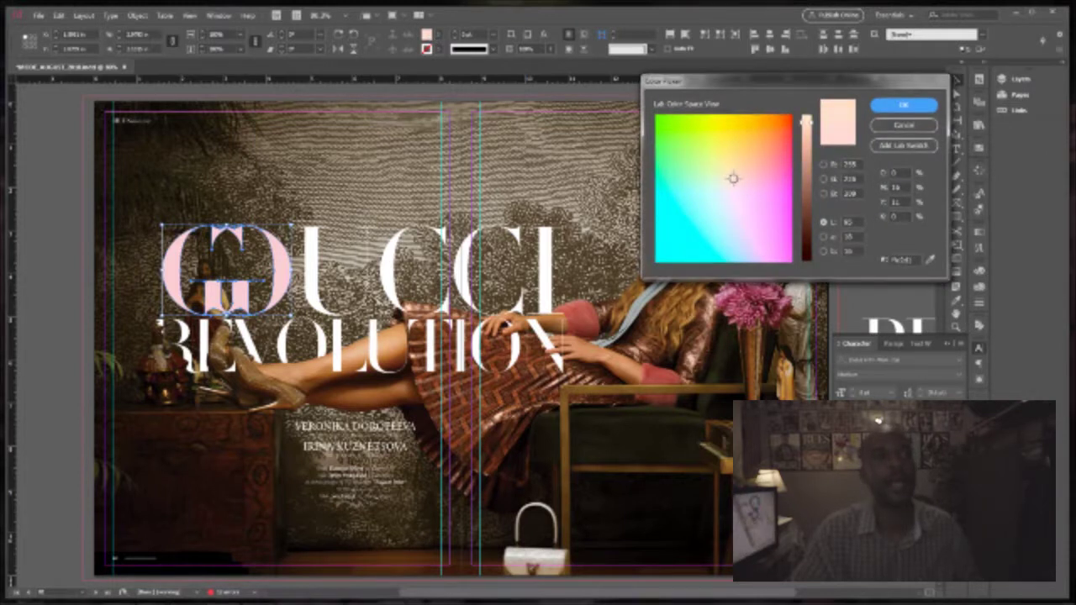
click(901, 107)
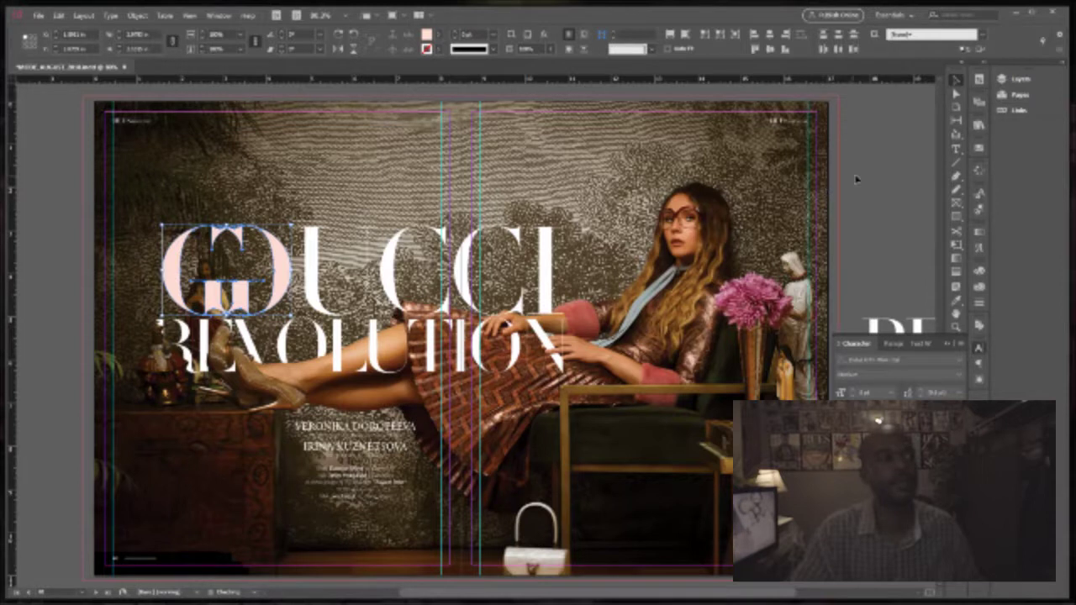
click(851, 181)
Step: Delete the spare REVOLUTION text from the pasteboard beside the opening spread
key(ctrl+minus)
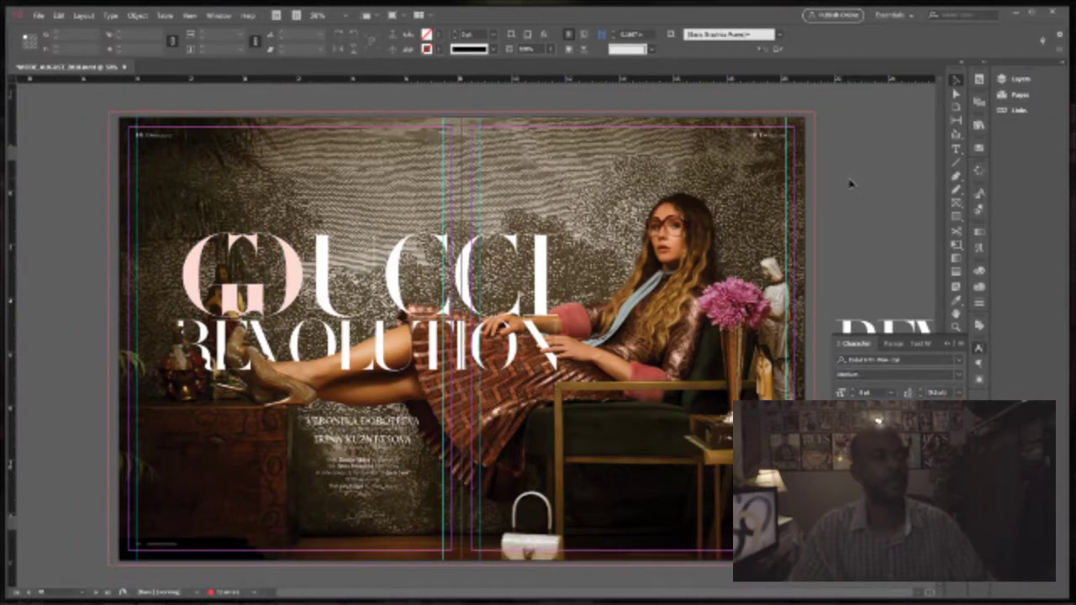
key(ctrl+minus)
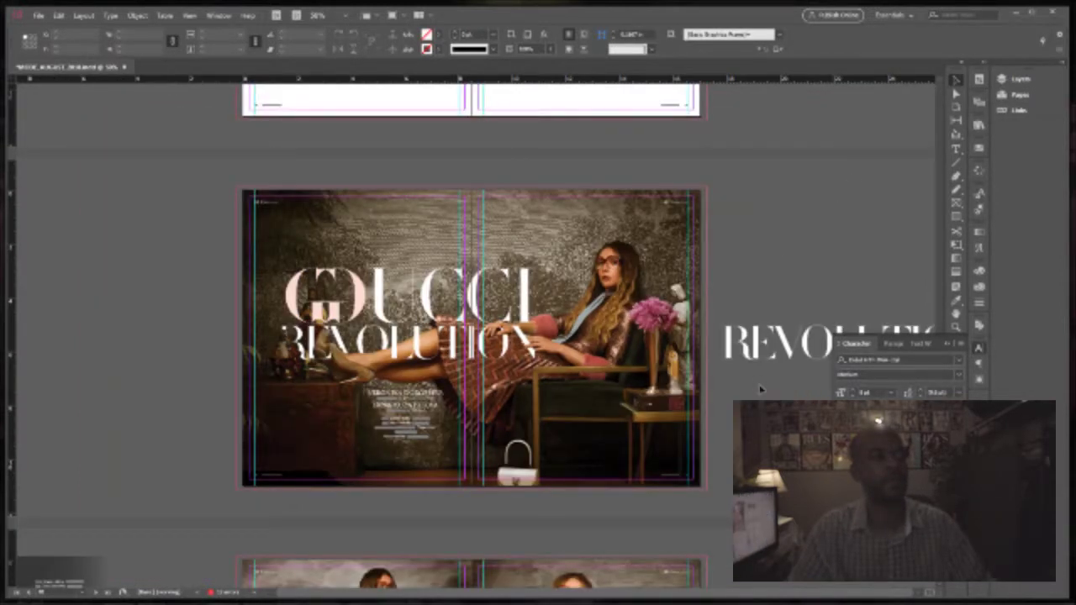
click(779, 331)
key(Delete)
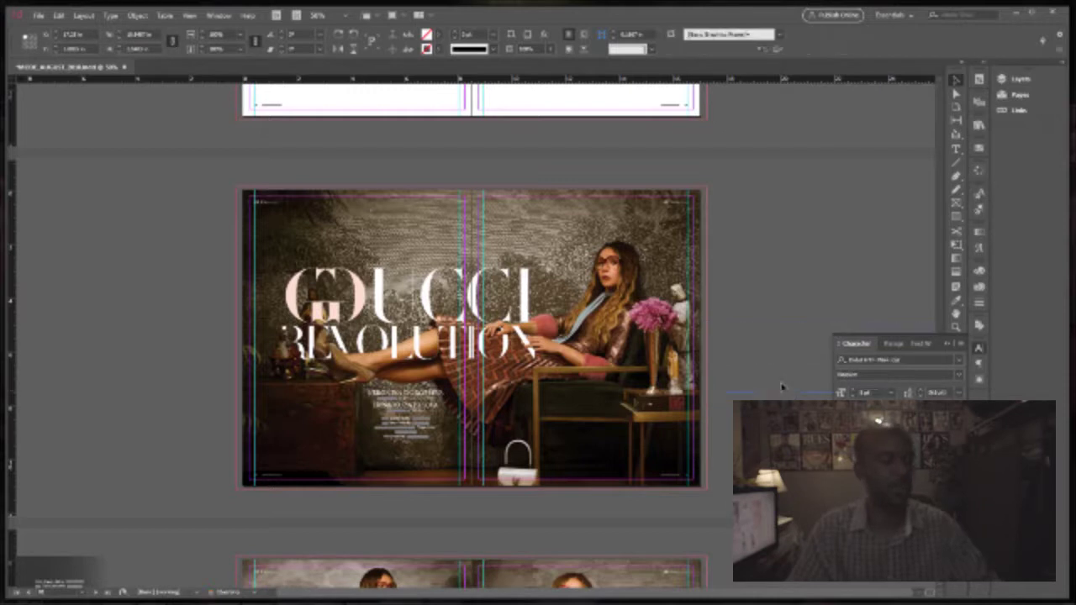
Step: Lighten the interlocking Gs' fill using the Lab lightness and compare the tone in the RGB colour spaces
click(363, 304)
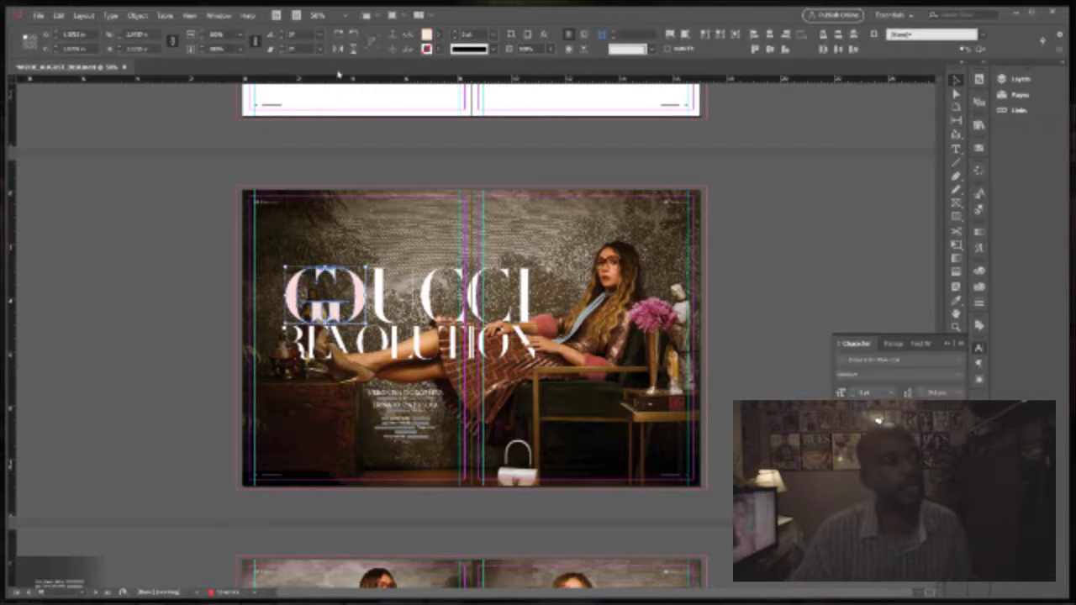
double_click(426, 35)
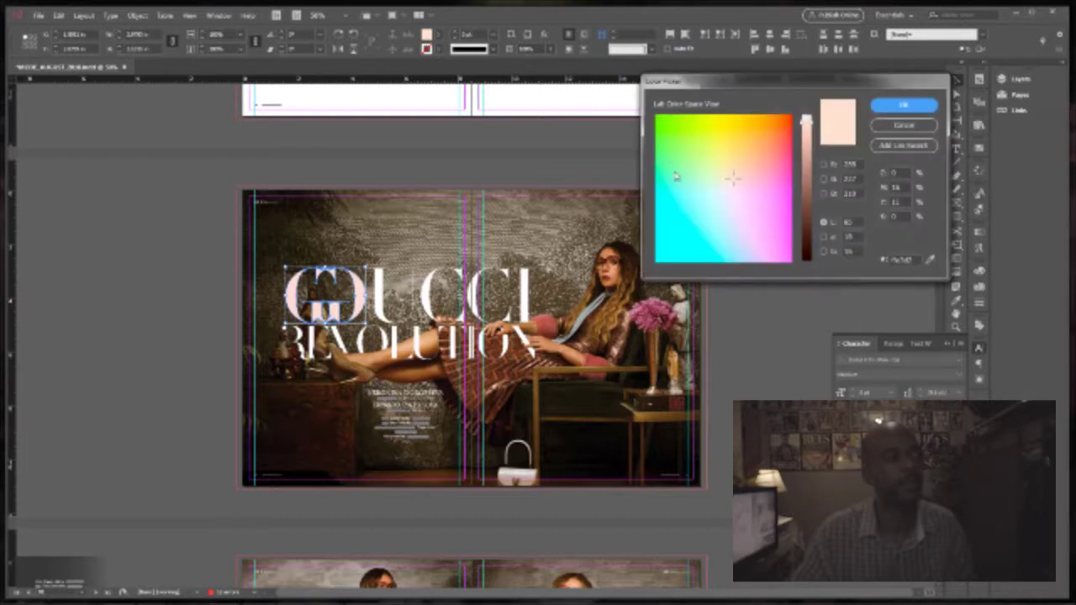
drag(808, 124, 808, 122)
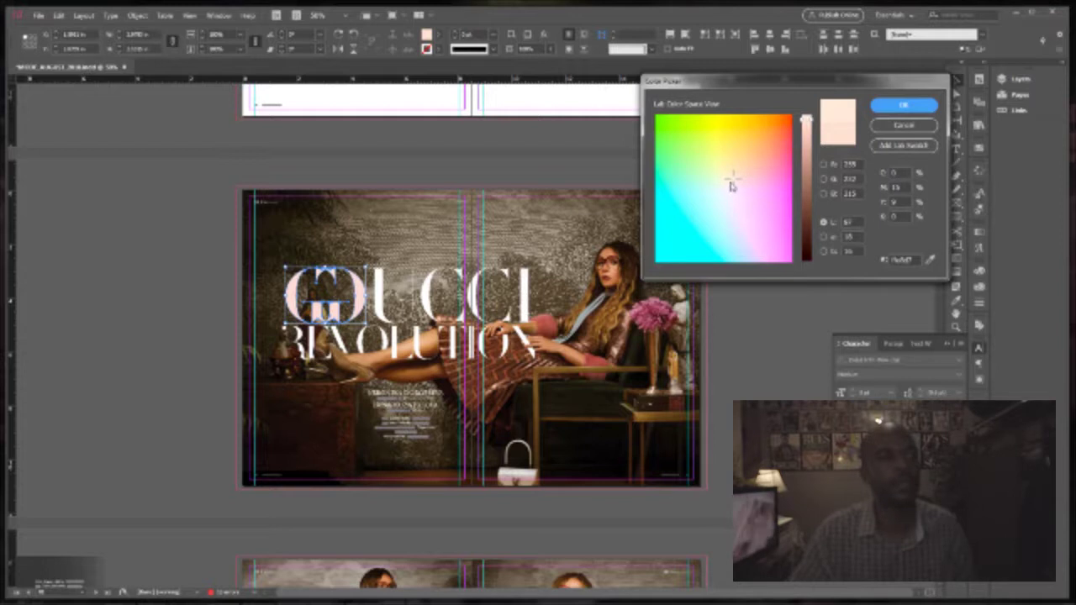
click(823, 179)
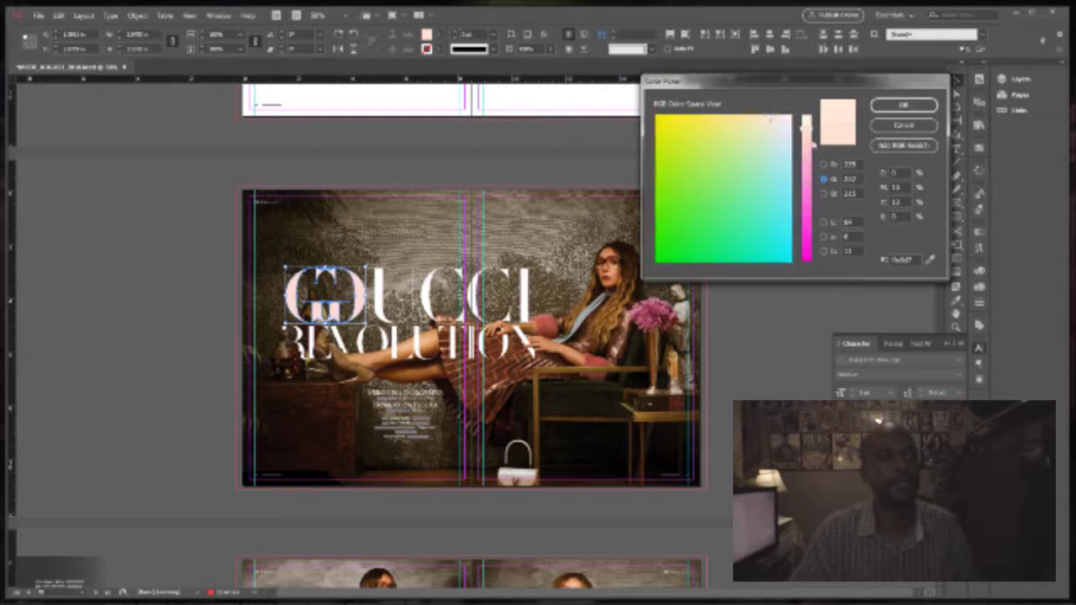
click(824, 166)
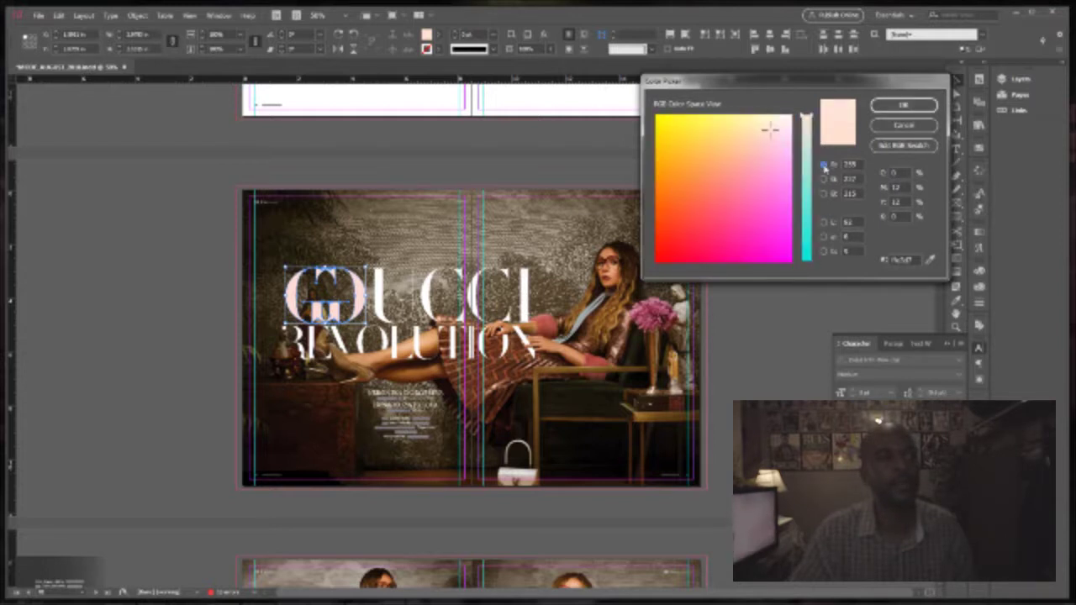
click(824, 194)
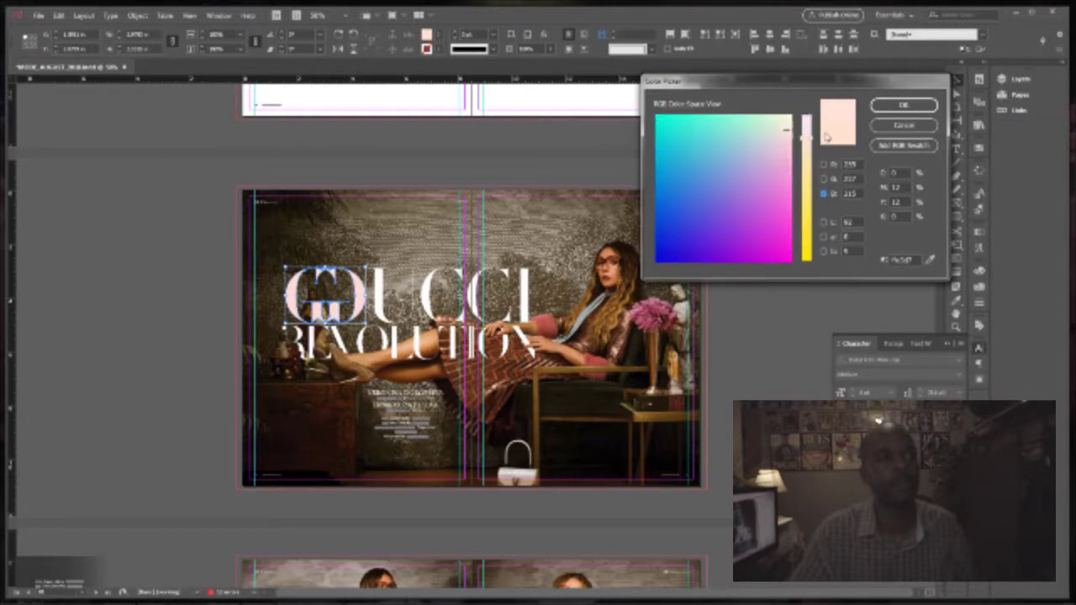
click(903, 106)
click(163, 241)
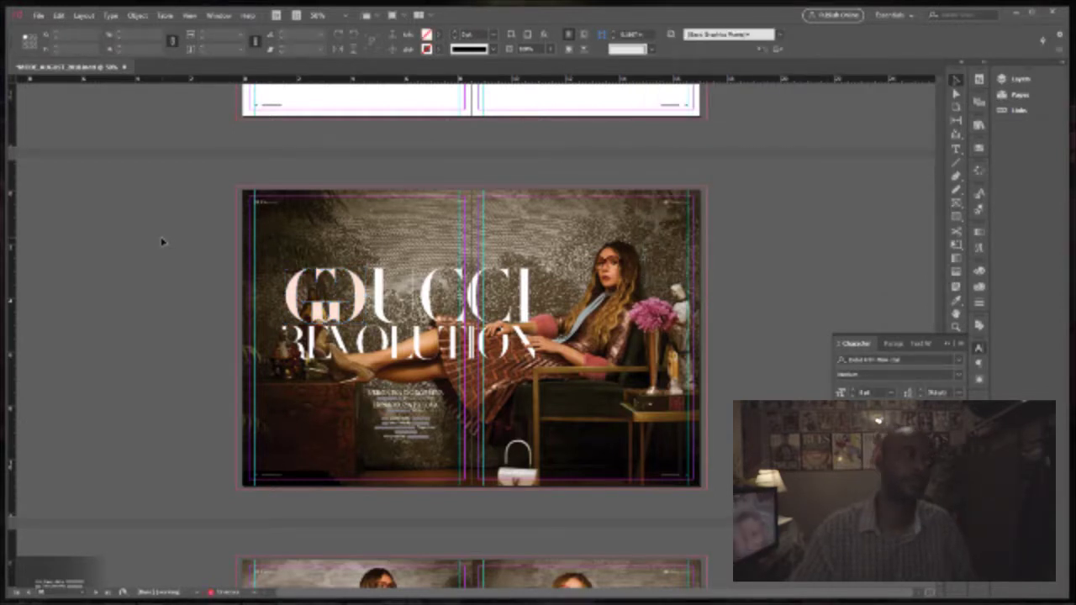
Step: Change the interlocking Gs' fill to a pale cream using the green-channel RGB colour space
click(356, 293)
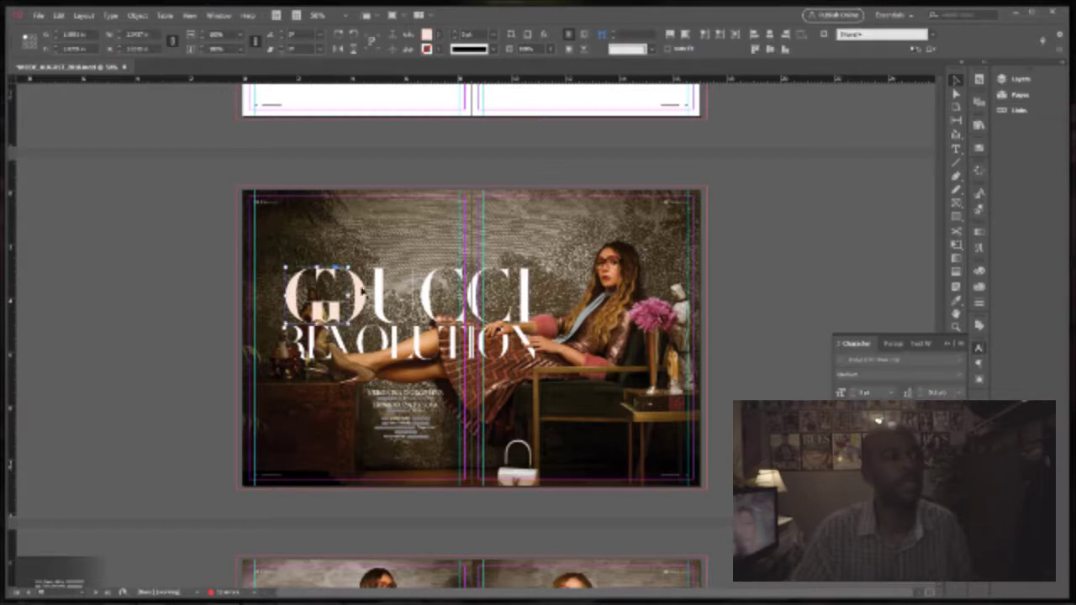
double_click(426, 35)
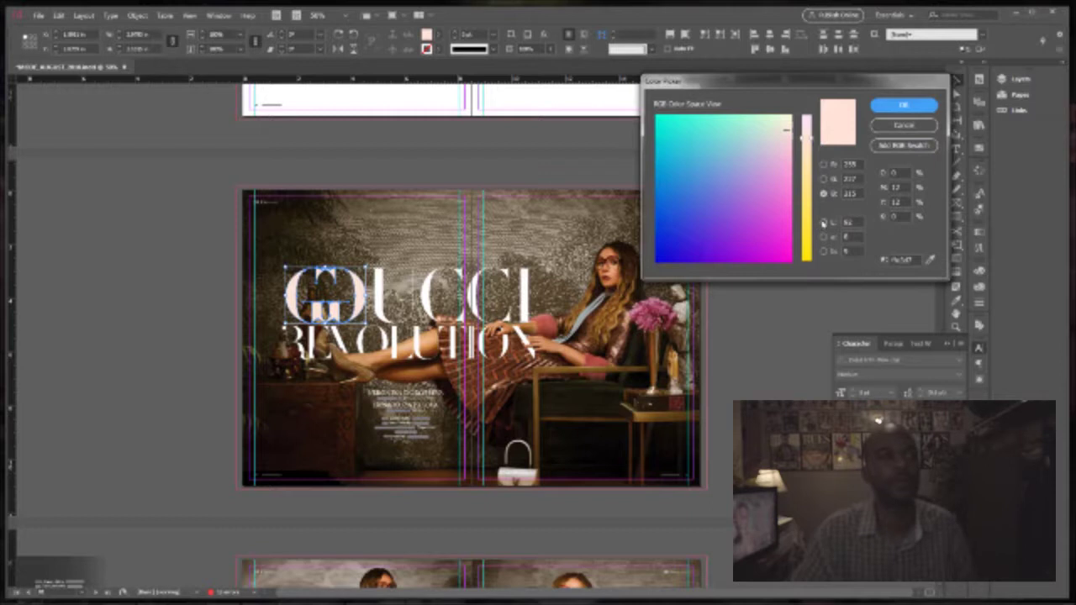
click(823, 222)
click(824, 166)
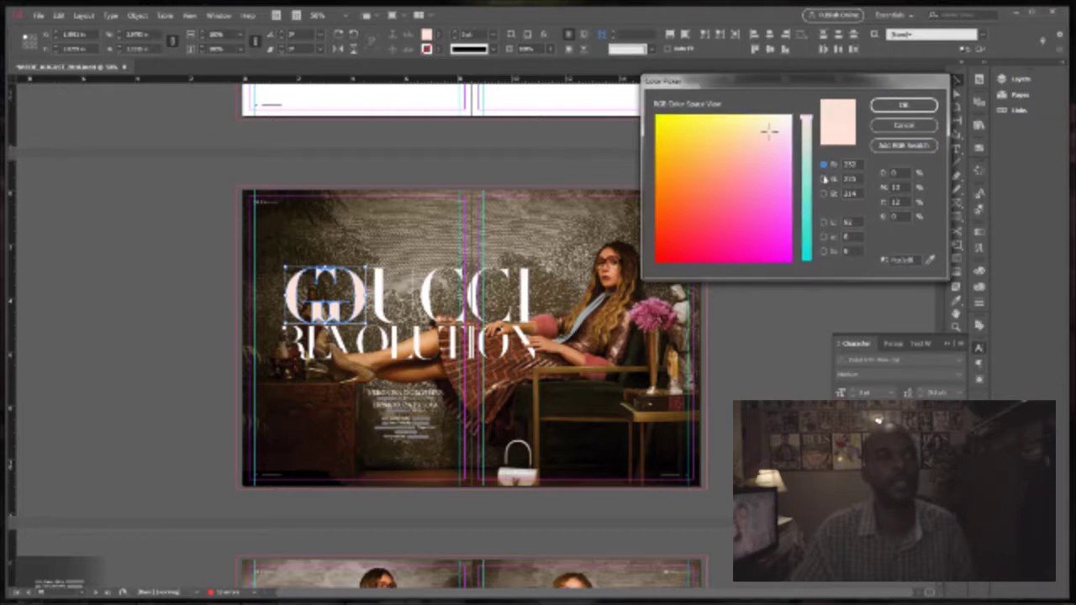
click(824, 179)
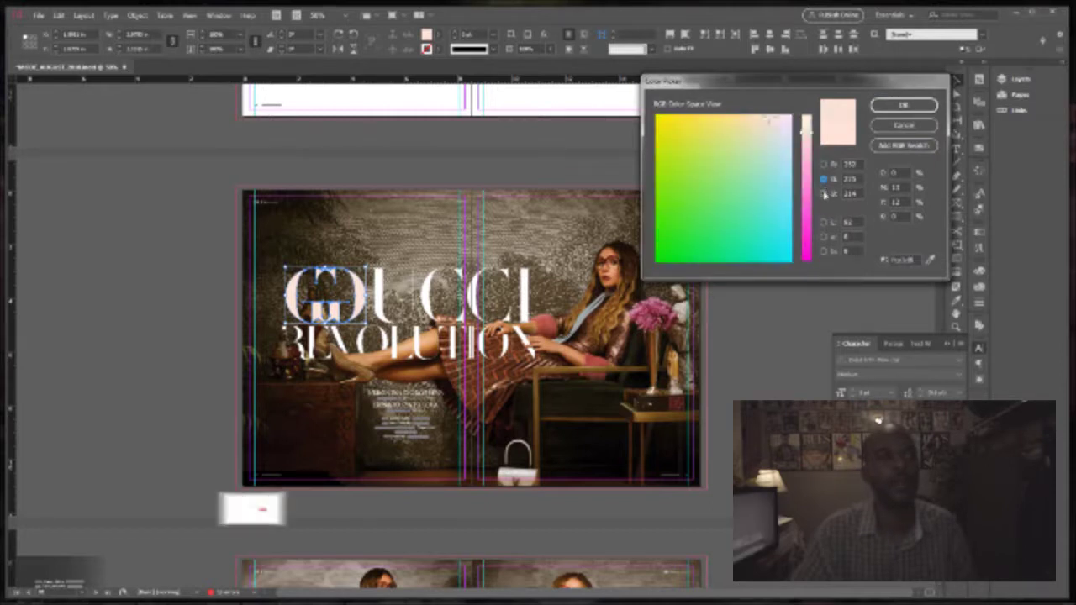
click(824, 193)
click(824, 179)
click(769, 130)
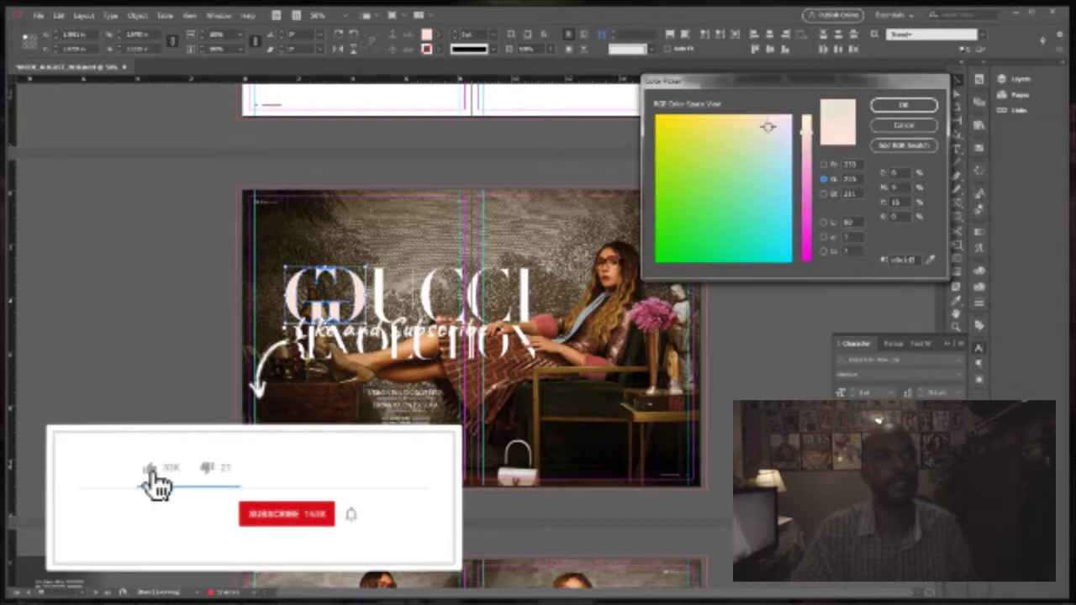
click(903, 104)
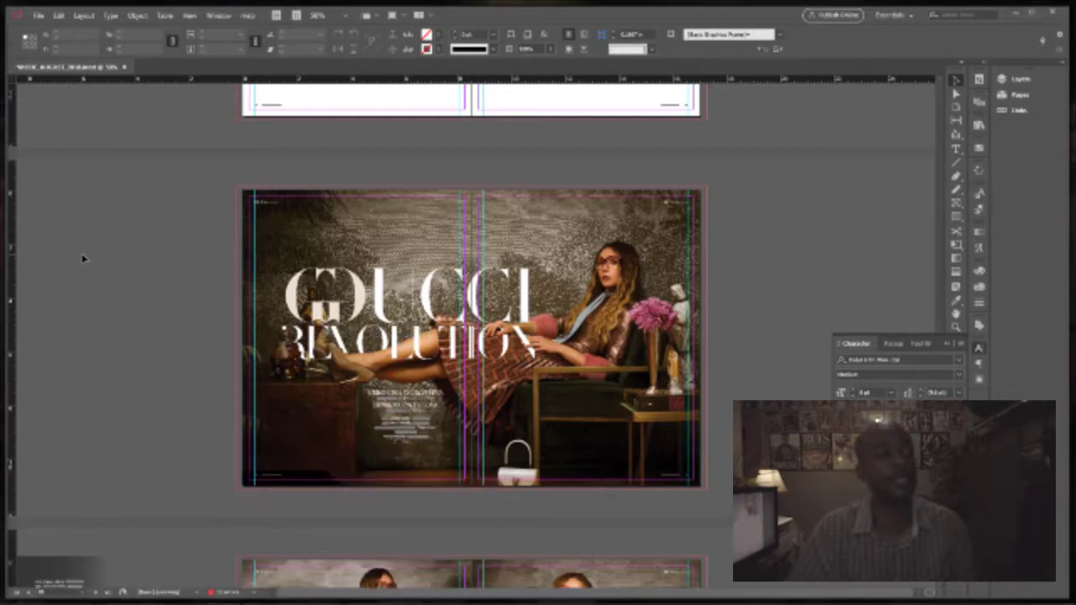
Step: Examine up close the REVOLUTION R's cut-out edge around the statue's crown and cross
click(948, 345)
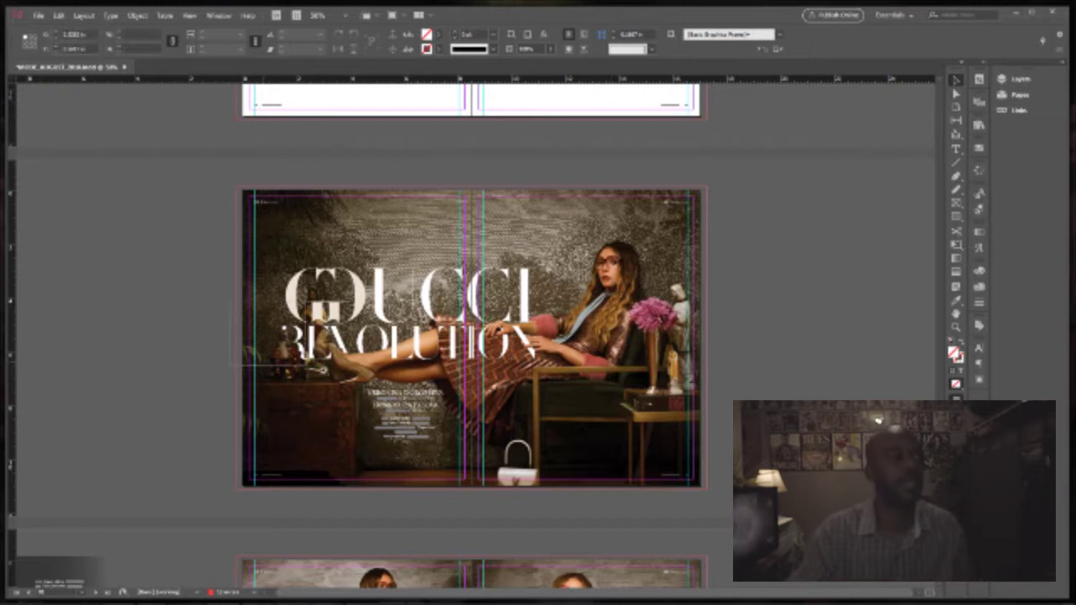
drag(225, 303, 350, 375)
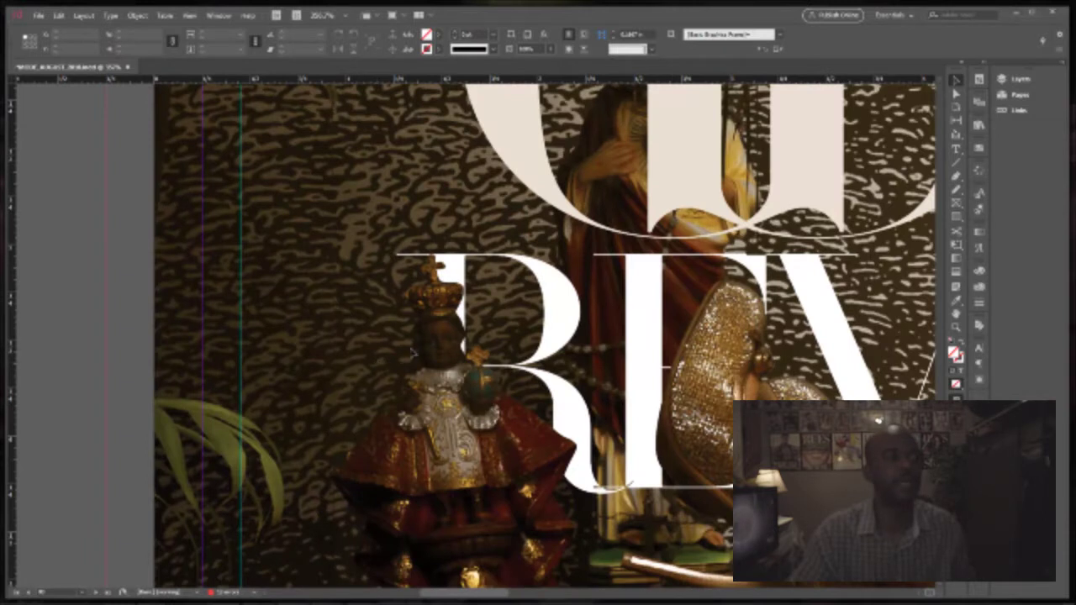
drag(429, 346, 417, 344)
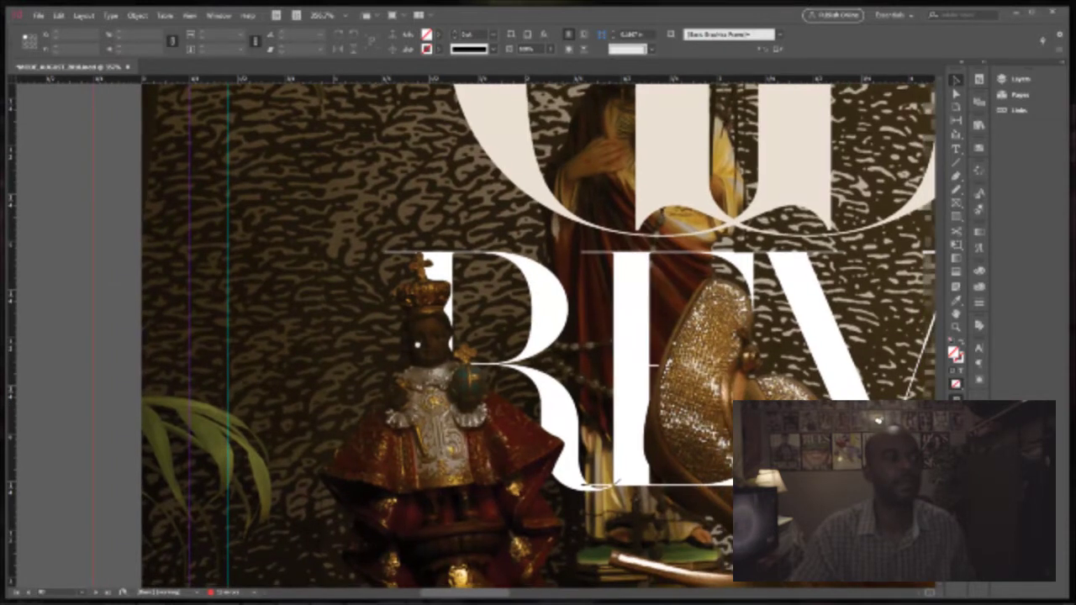
drag(392, 241, 477, 344)
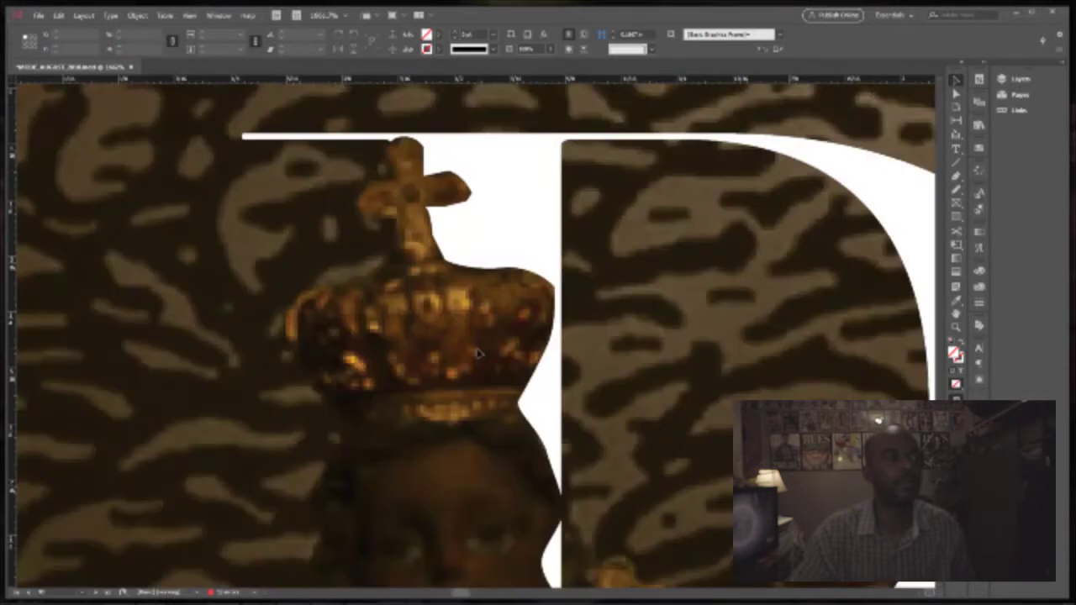
key(a)
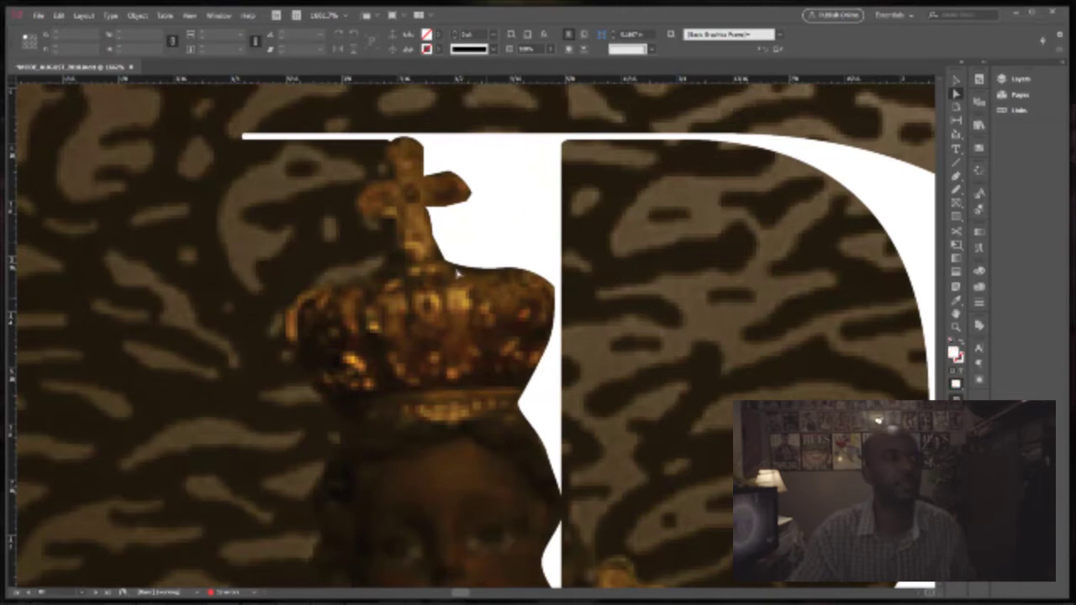
click(456, 271)
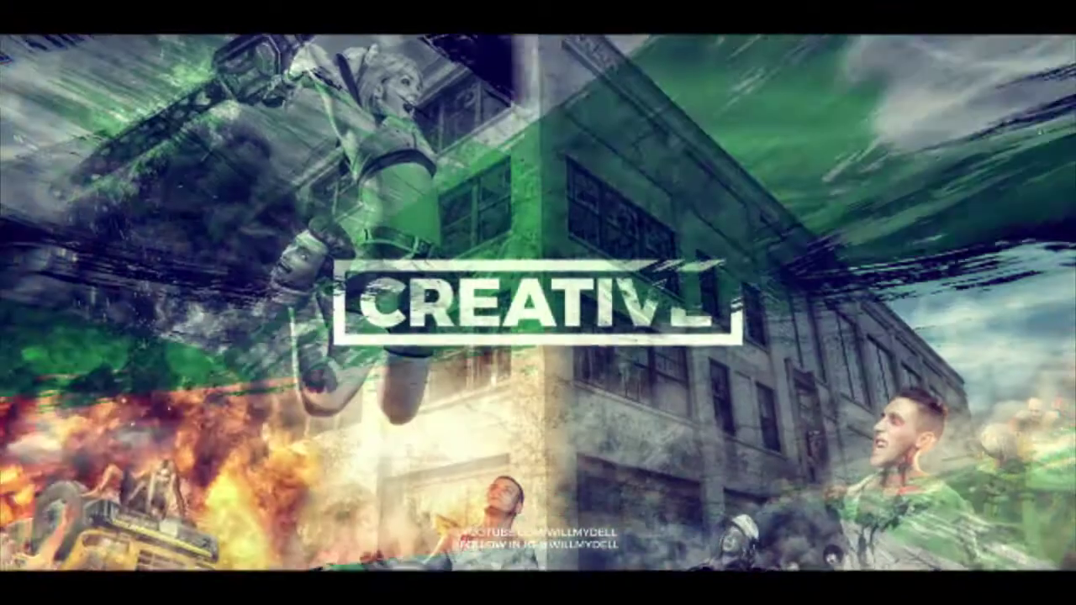